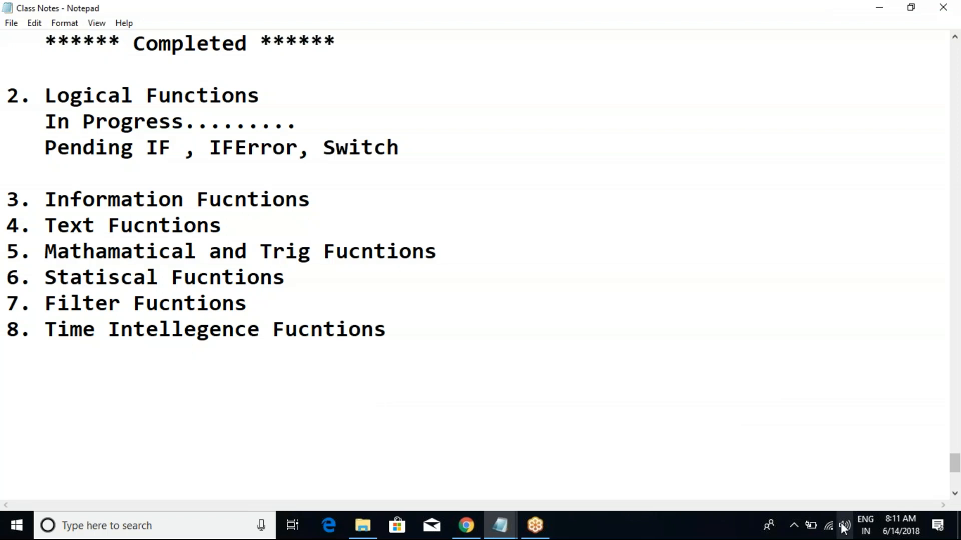
Remove the blank line between "DATEDIFF AND YEARFRAC" and the "Completed" line in the class notes.
left_click(886, 492)
left_click(570, 376)
left_click(272, 180)
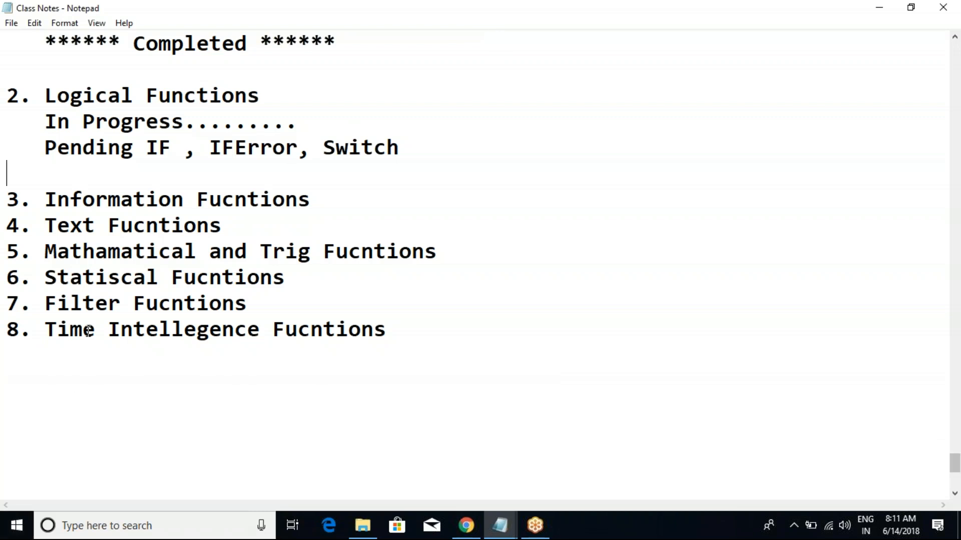
scroll(88, 332, "up", 3)
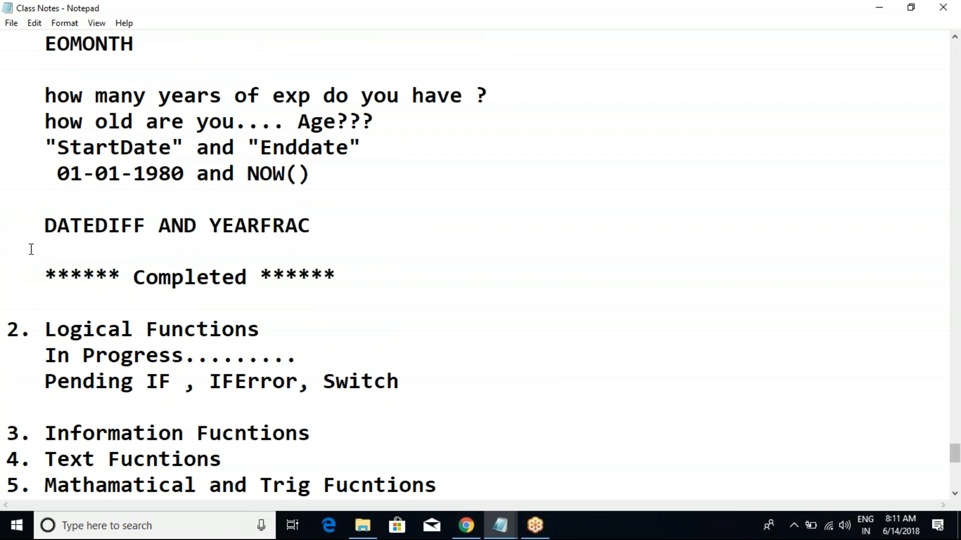
left_click_drag(30, 249, 6, 247)
key("BackSpace")
key("BackSpace")
Review the completed functions listed under "Date and Time Functions" in the class notes.
scroll(43, 243, "up", 6)
scroll(78, 234, "up", 5)
left_click(167, 48)
left_click_drag(167, 48, 216, 276)
scroll(216, 277, "down", 5)
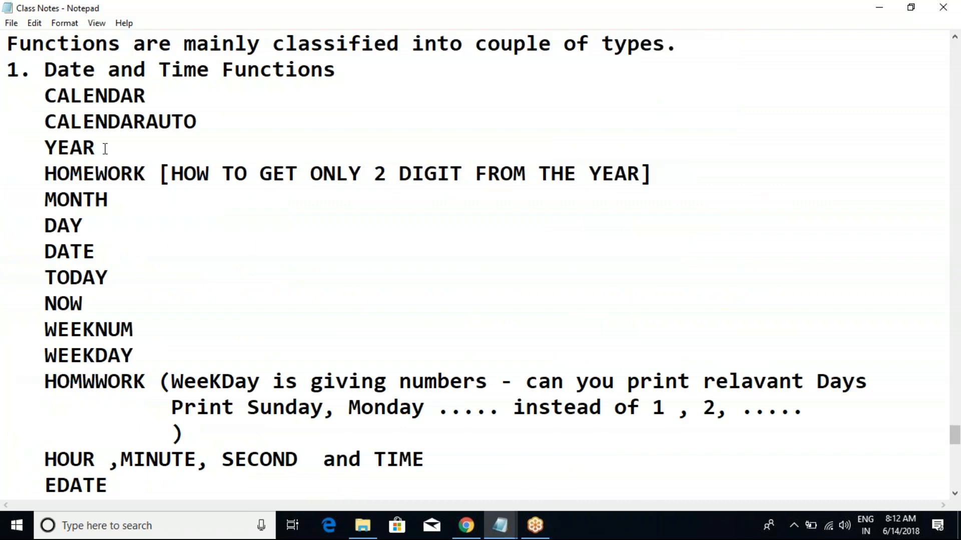
left_click_drag(57, 69, 301, 59)
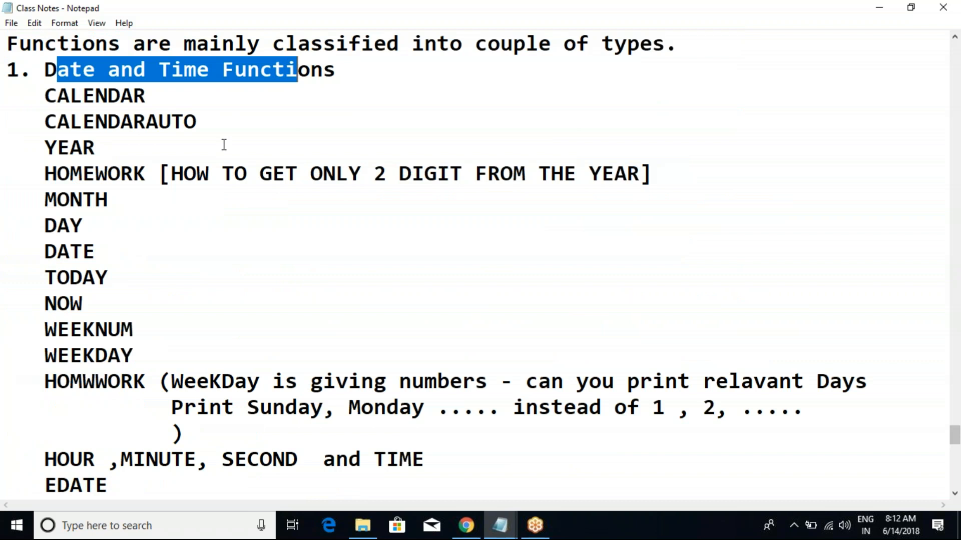
scroll(244, 287, "down", 4)
scroll(245, 287, "down", 3)
Review the pending logical functions and the Information and Text function categories in the class notes.
left_click_drag(6, 226, 349, 278)
left_click(349, 278)
left_click_drag(46, 277, 161, 278)
left_click(159, 278)
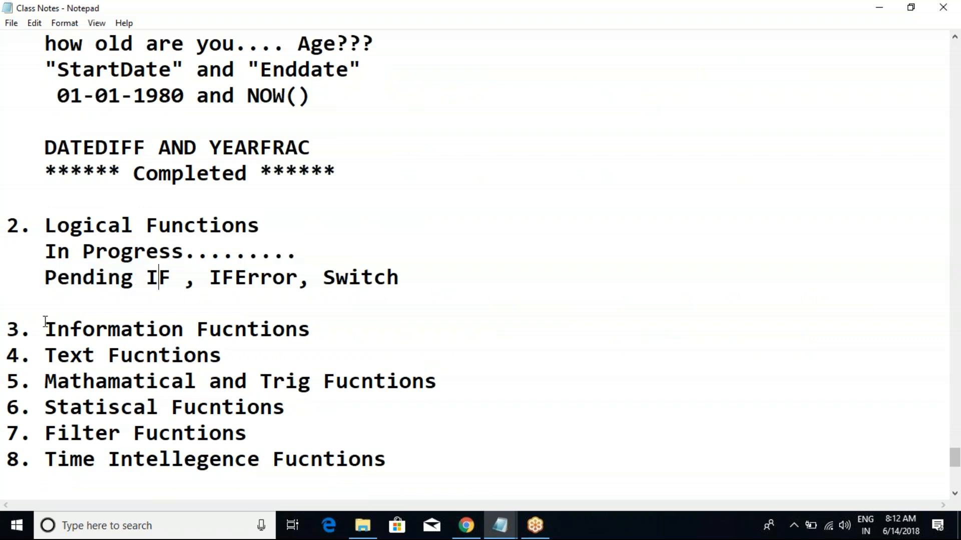
left_click_drag(45, 329, 8, 234)
left_click(288, 330)
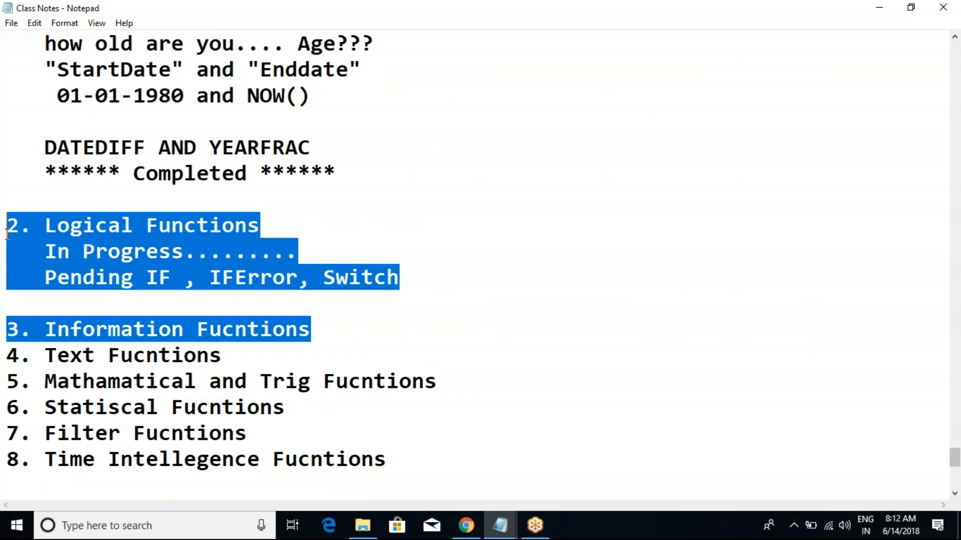
left_click(61, 316)
left_click_drag(6, 356, 195, 355)
left_click(195, 356)
left_click_drag(7, 355, 256, 355)
left_click(257, 355)
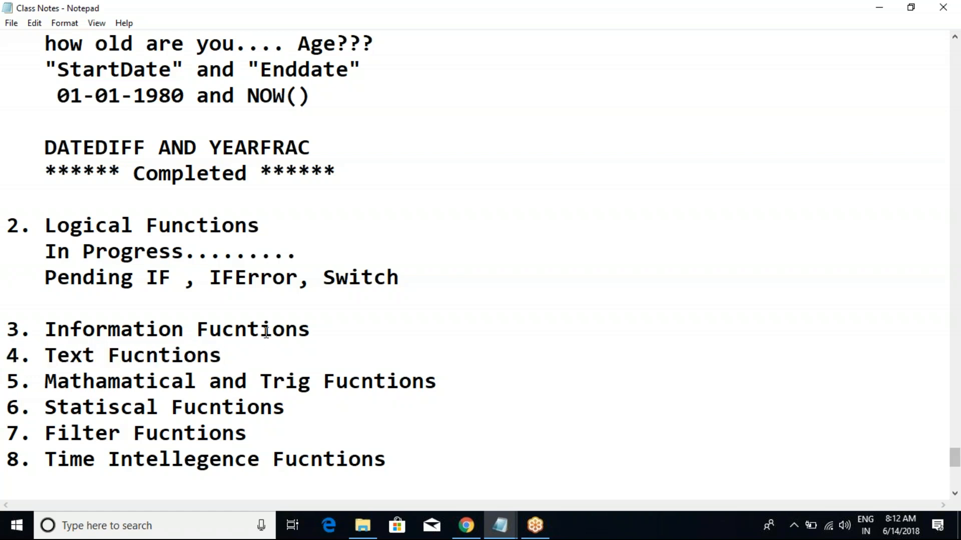
left_click(426, 274)
Open the recent Power BI file "DAX - Functions" from File Explorer.
key("super")
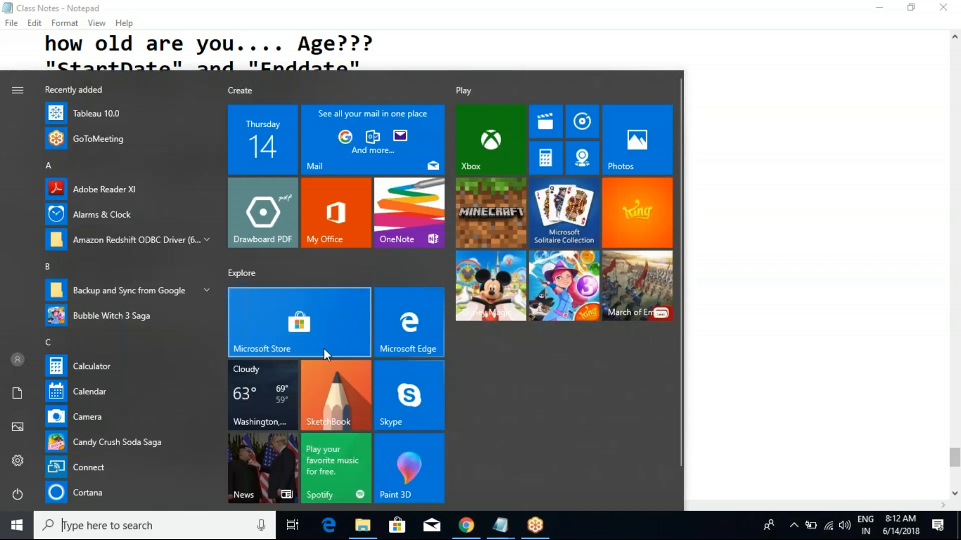
key("super+e")
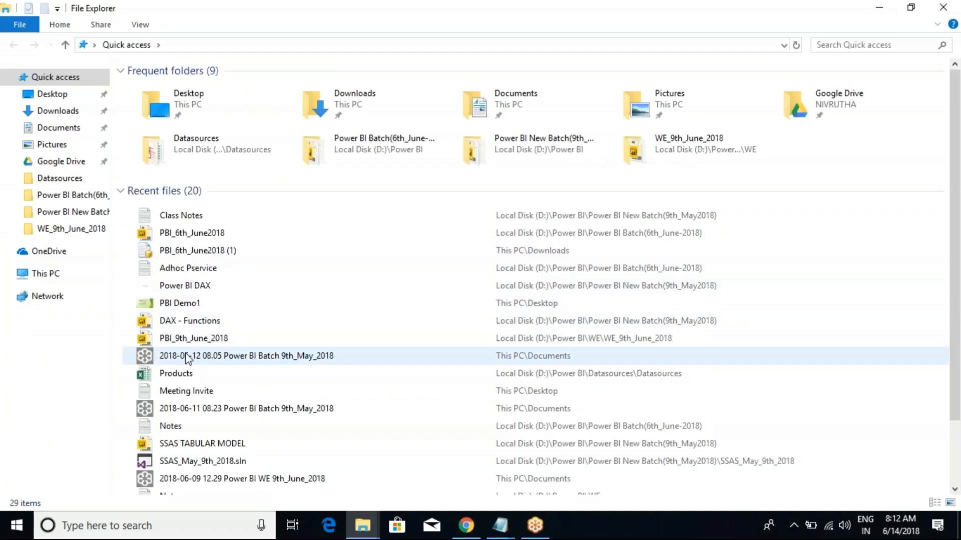
left_click(196, 326)
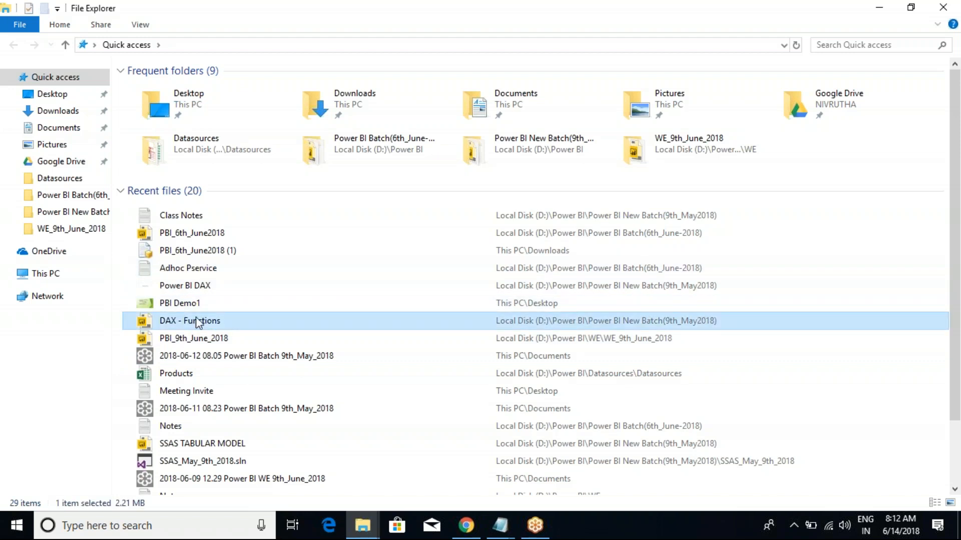
key("alt+Tab")
key("alt+Tab")
left_click(577, 524)
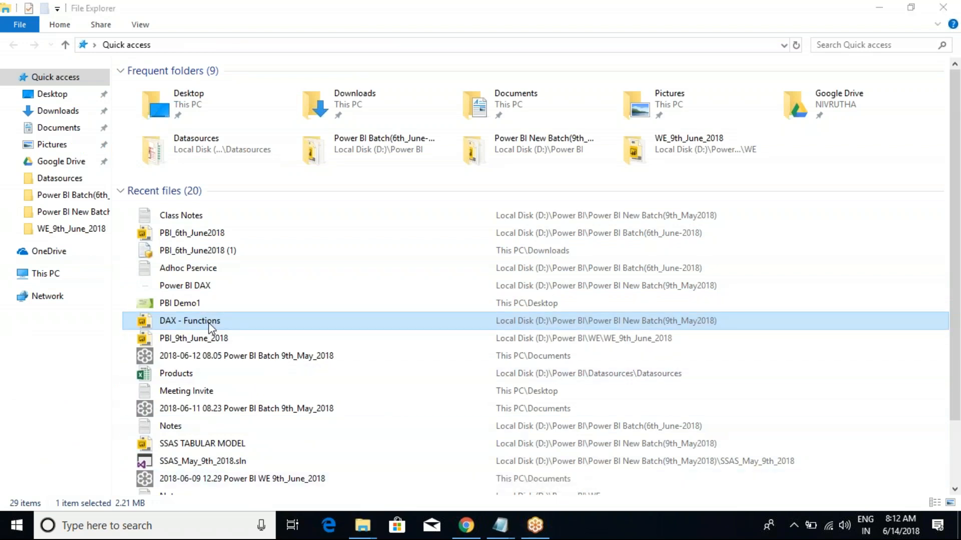
scroll(190, 415, "down", 2)
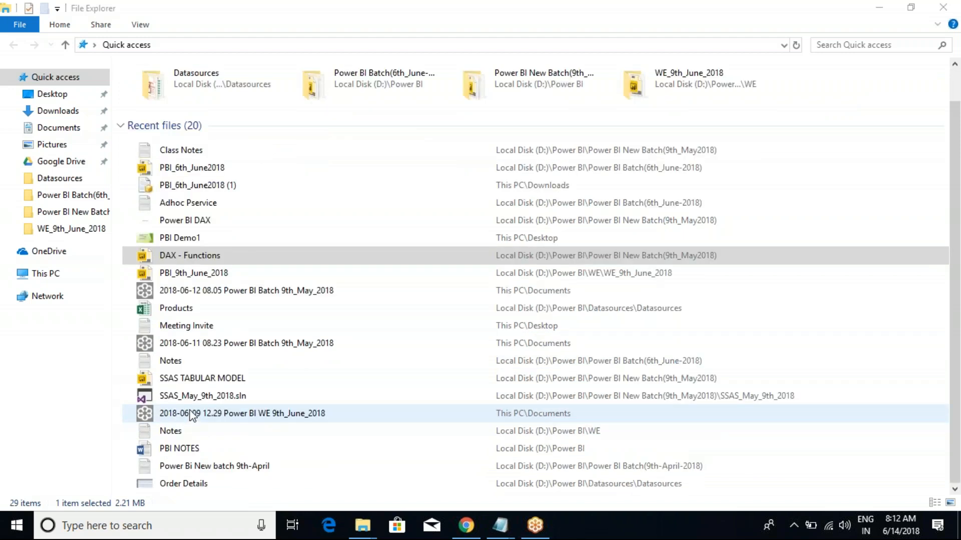
scroll(192, 415, "up", 2)
left_click(186, 322)
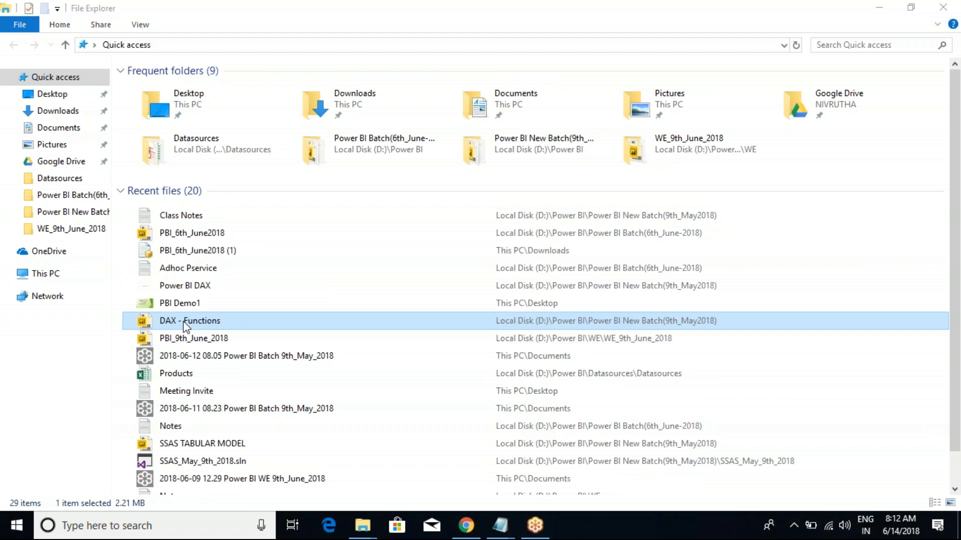
right_click(183, 321)
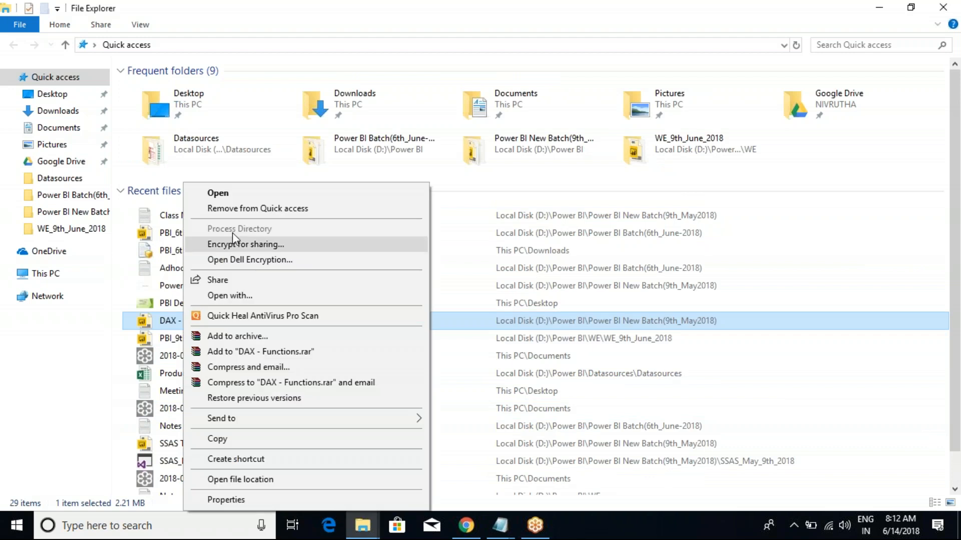
left_click(229, 195)
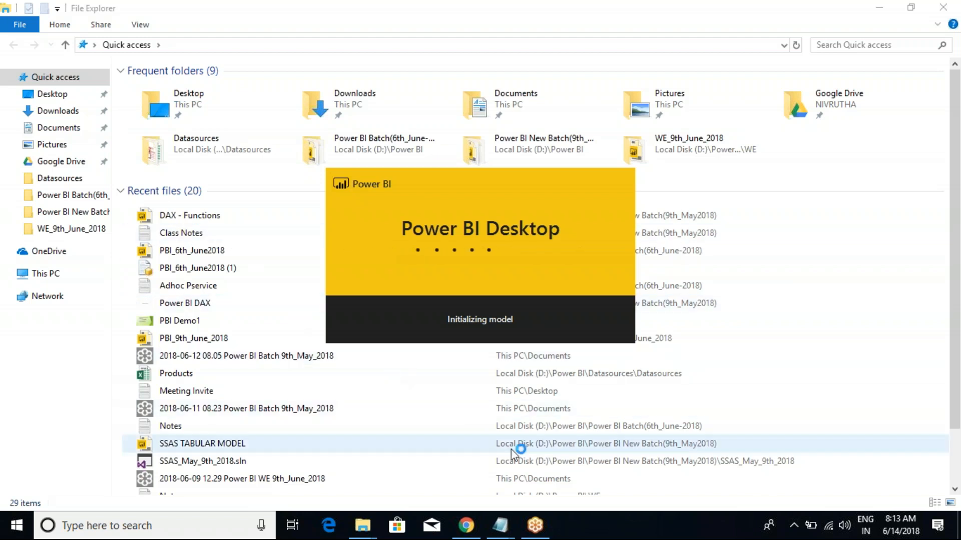
Open the "Power BI DAX" presentation from the Power BI folder on Local Disk (D:).
left_click(40, 278)
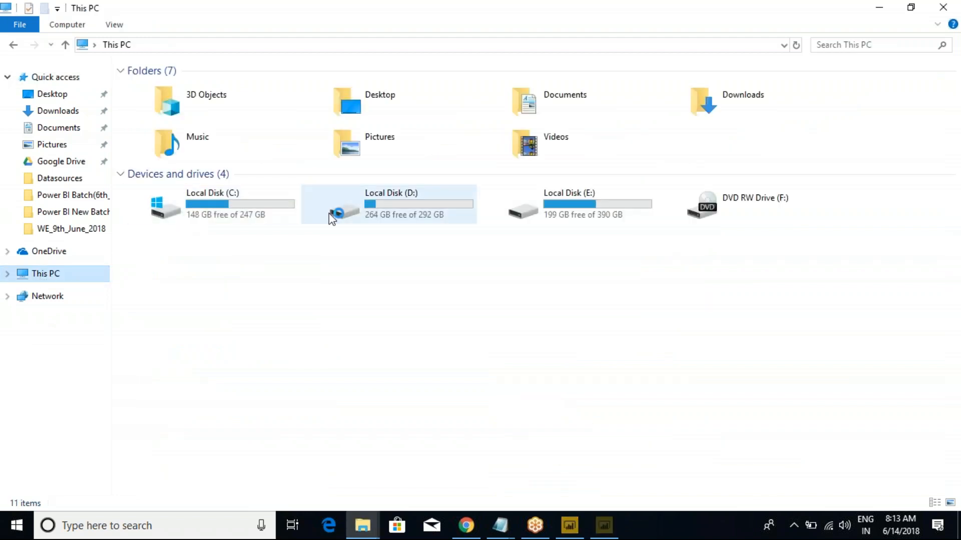
double_click(391, 212)
double_click(164, 157)
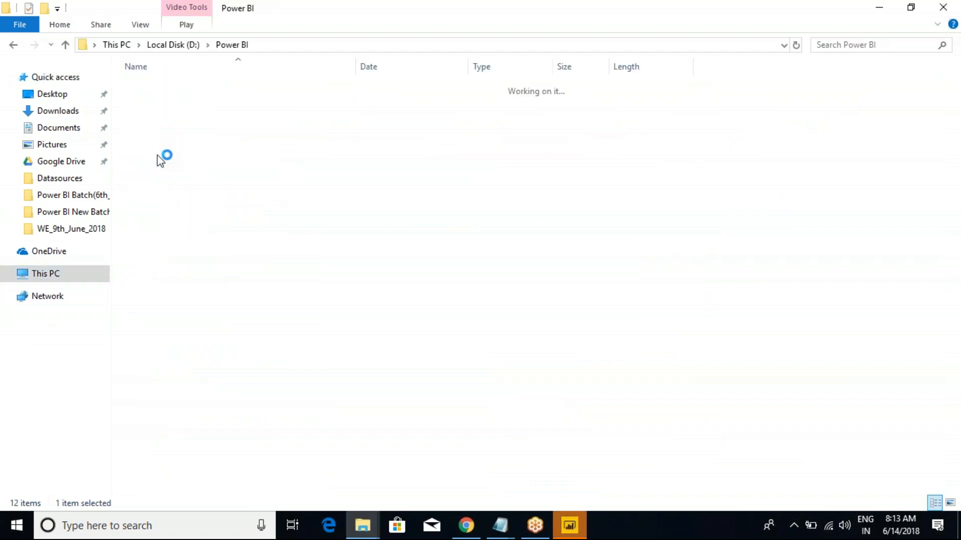
double_click(185, 308)
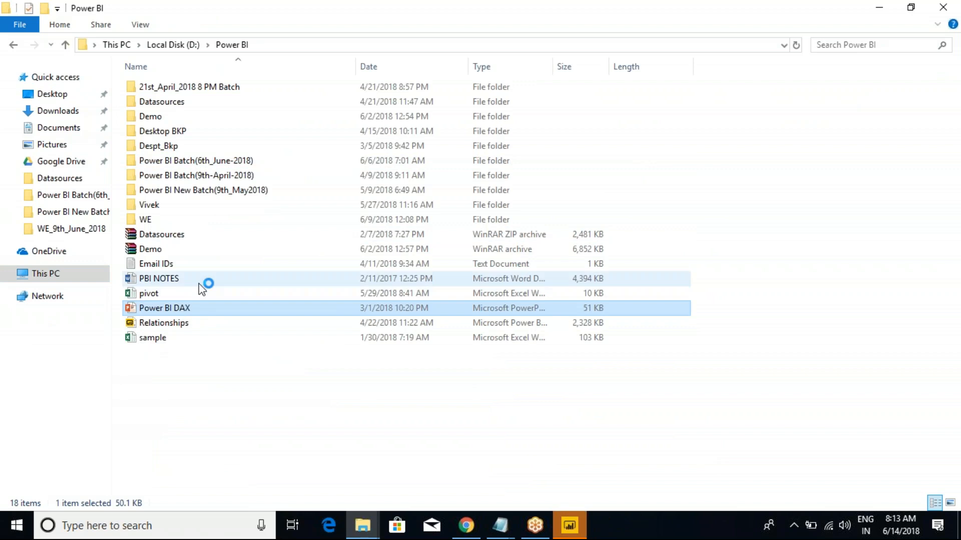
Switch to the DAX - Functions report in Power BI Desktop and dismiss the focus assist notification.
left_click(566, 528)
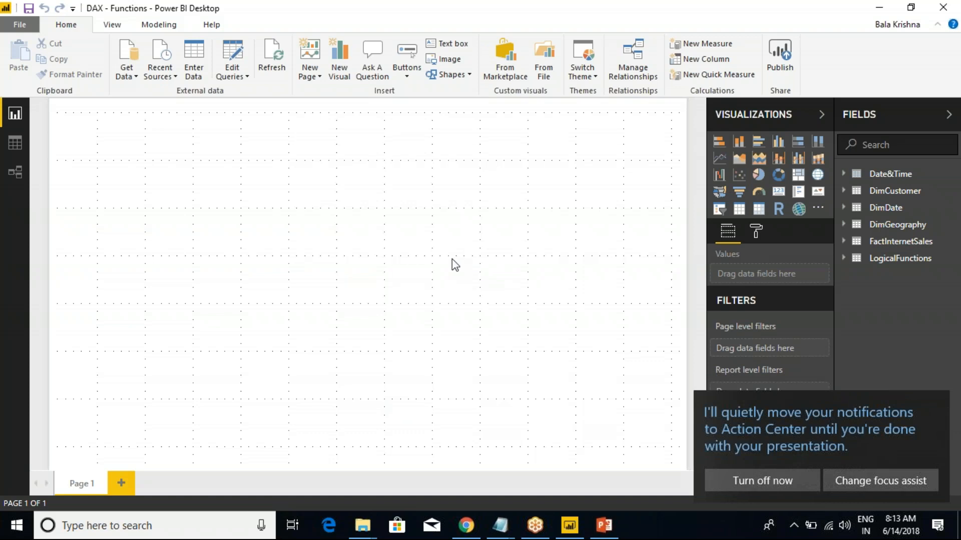
left_click(582, 315)
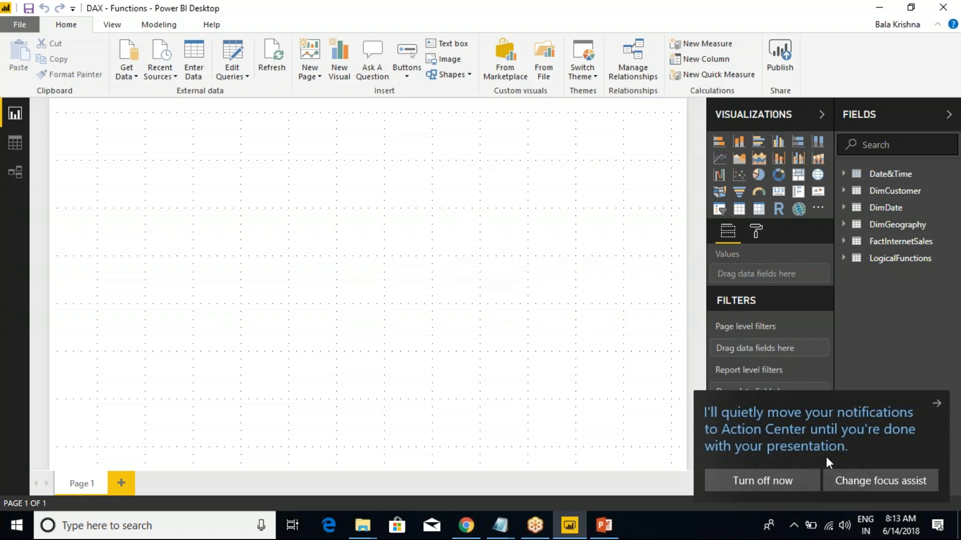
left_click(936, 404)
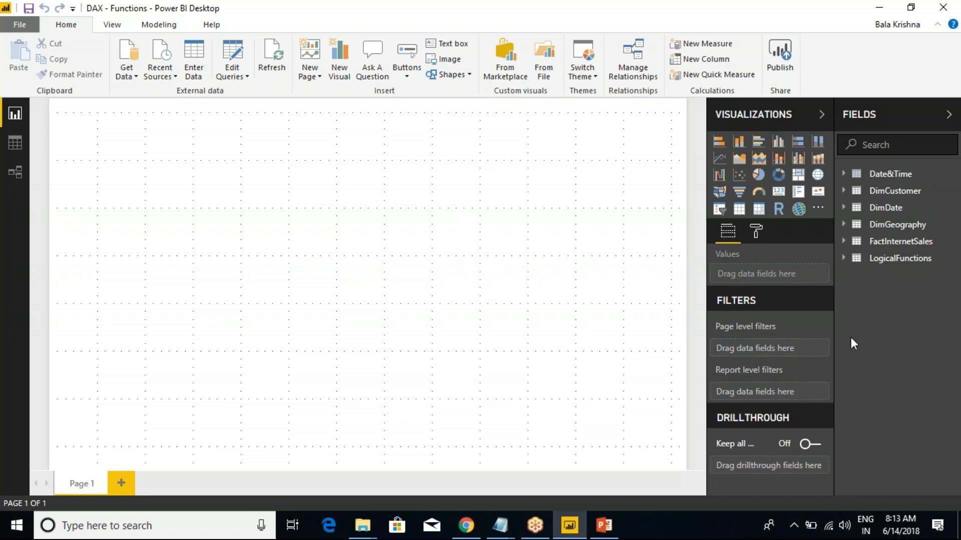
Show the model in Data view and look through the DimDate and Date&Time tables.
left_click(15, 142)
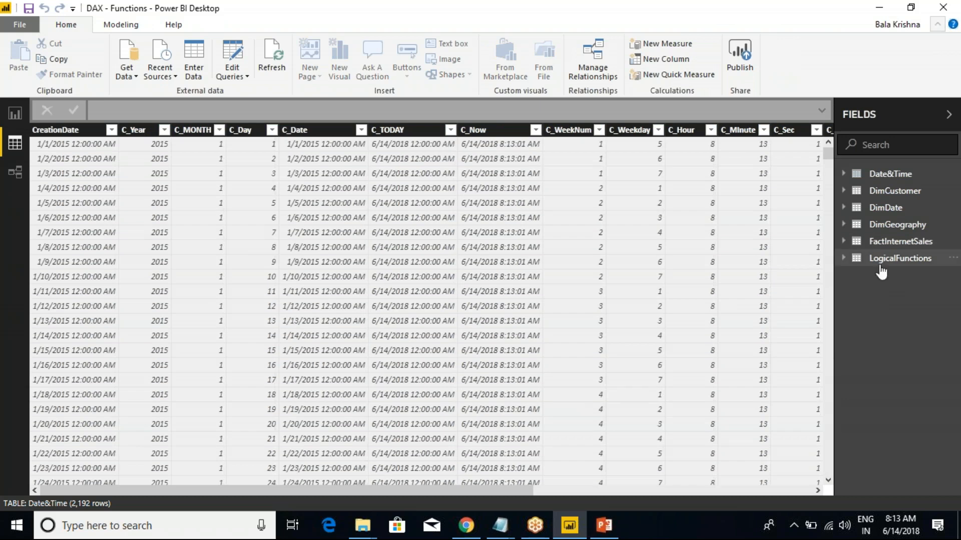
left_click(878, 209)
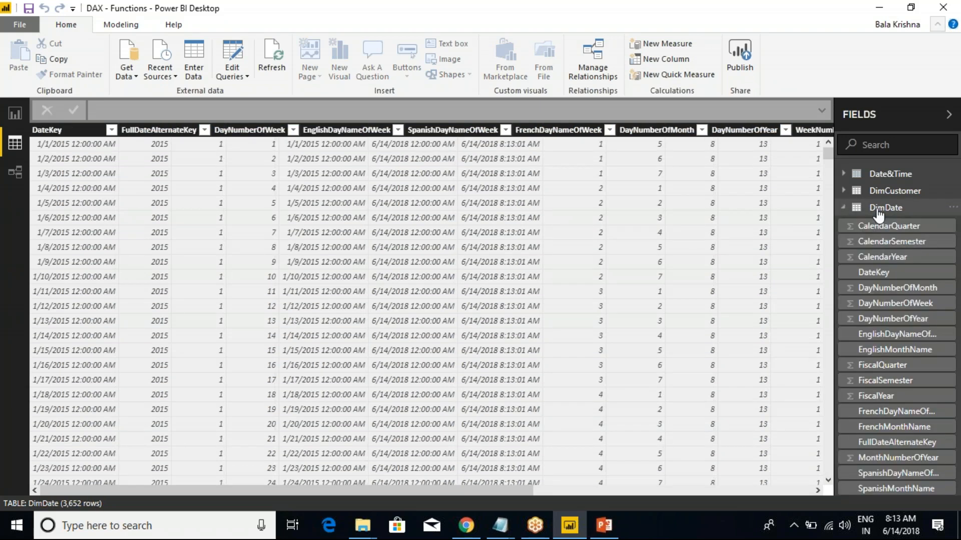
left_click(846, 209)
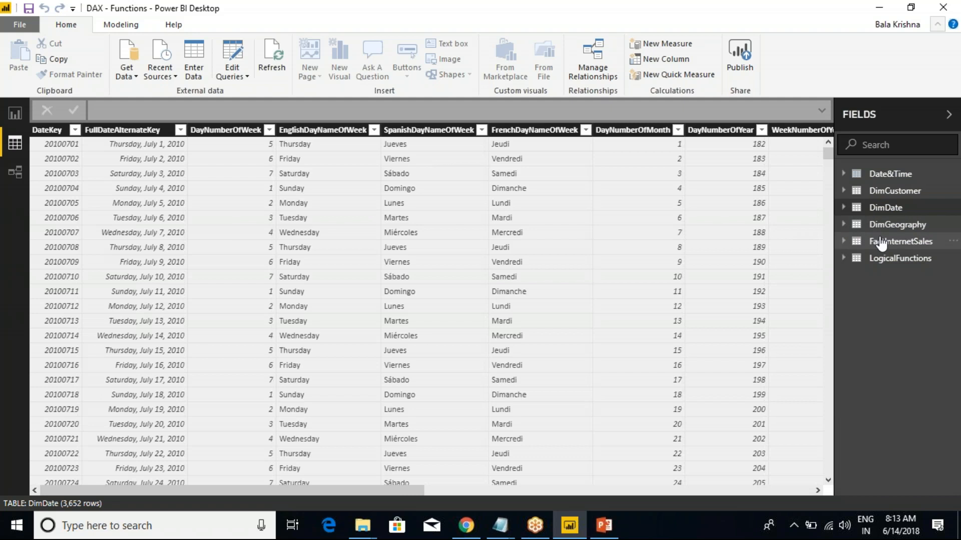
left_click(890, 175)
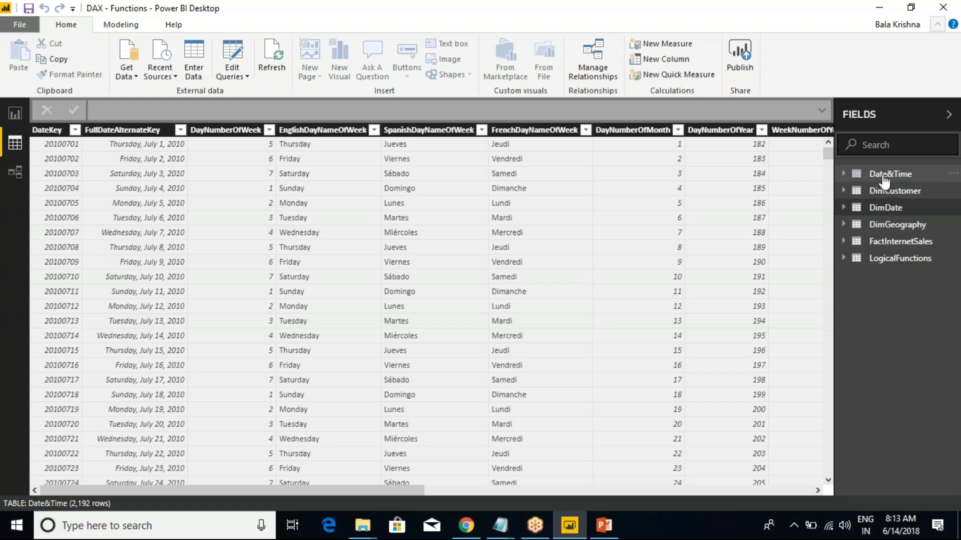
left_click(844, 175)
left_click(844, 174)
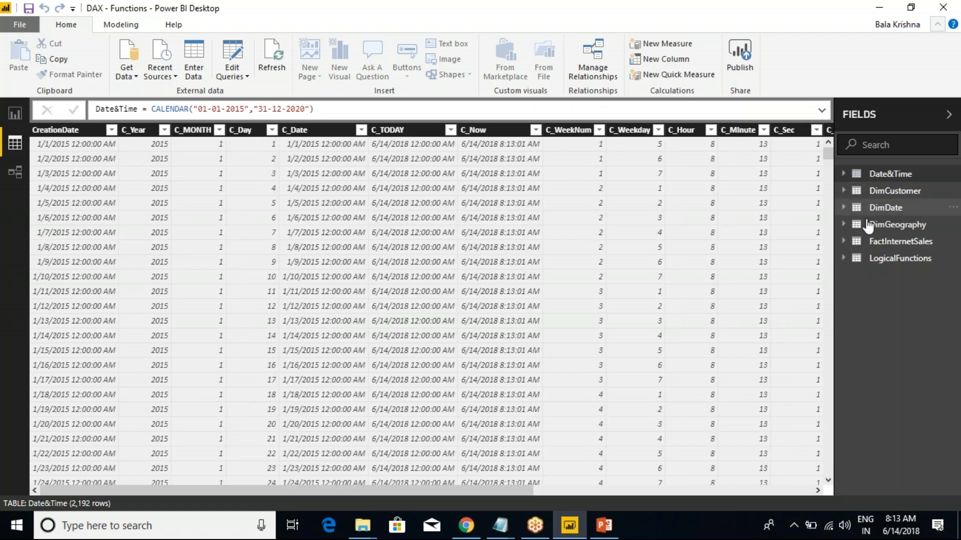
Display the LogicalFunctions table and check the formulas of the C_TRUE, C_False and C_Not columns.
left_click(895, 259)
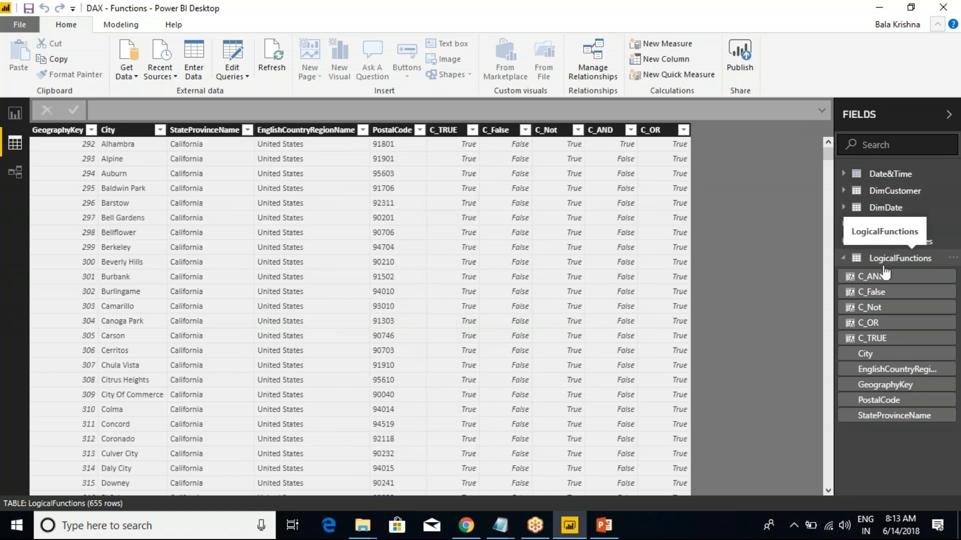
left_click(450, 132)
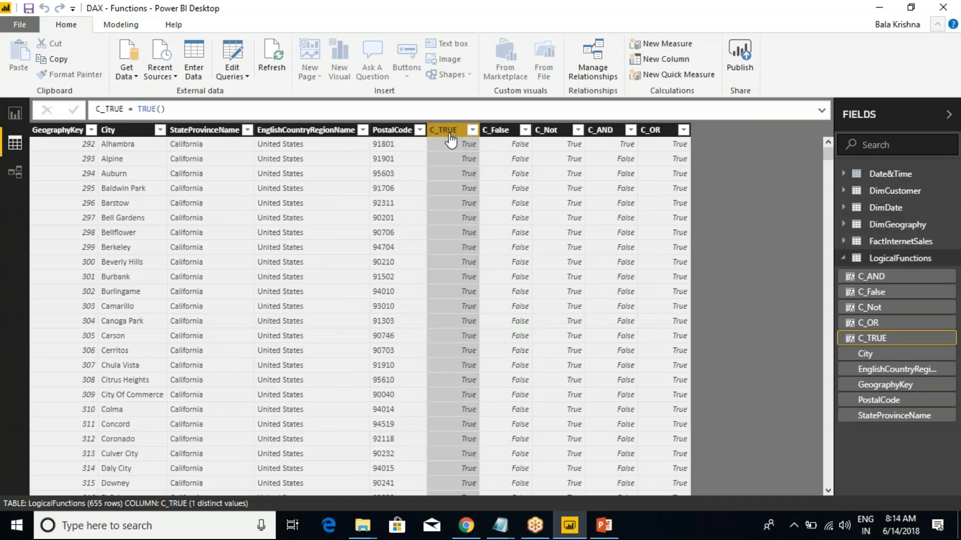
left_click(505, 132)
left_click(558, 135)
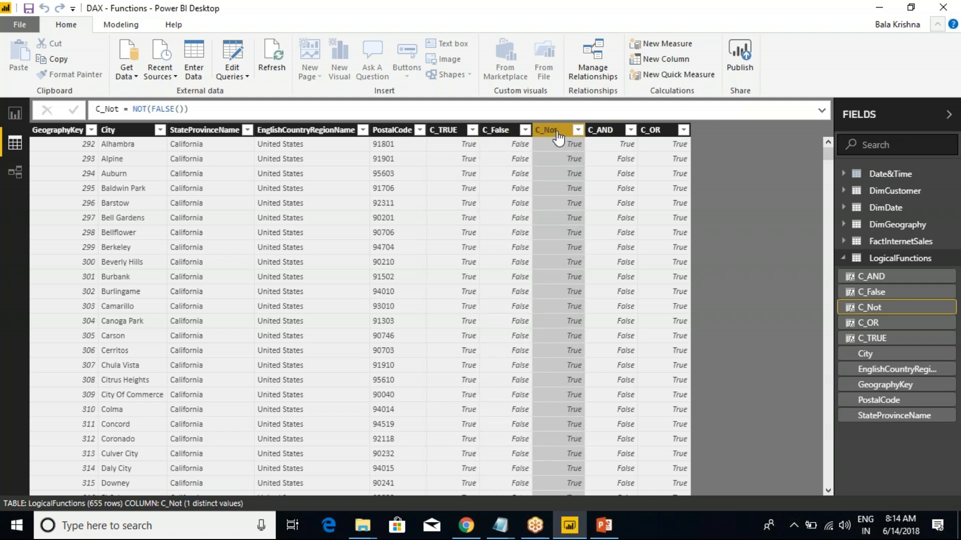
Compare the formulas of the C_AND and C_OR columns in the LogicalFunctions table.
left_click(605, 135)
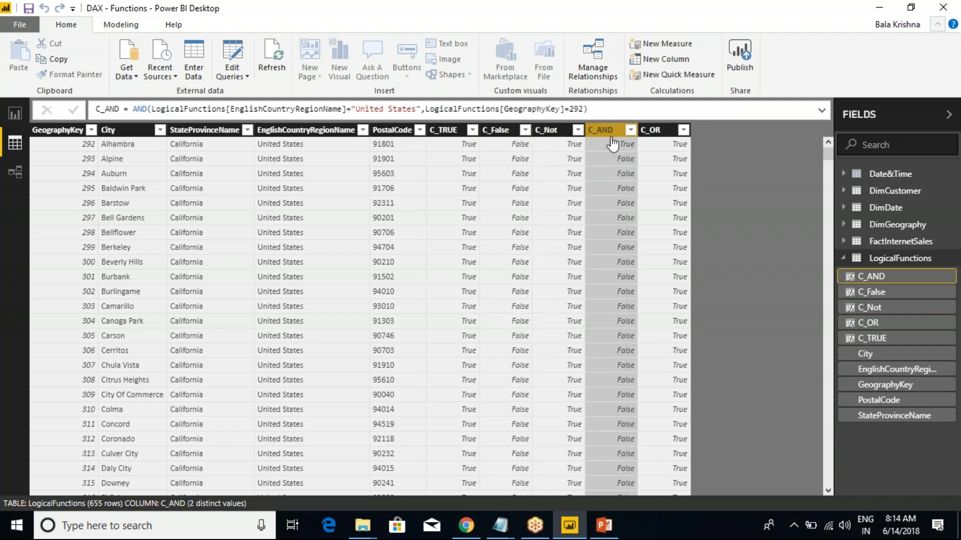
left_click(653, 134)
left_click(603, 134)
left_click_drag(240, 109, 385, 110)
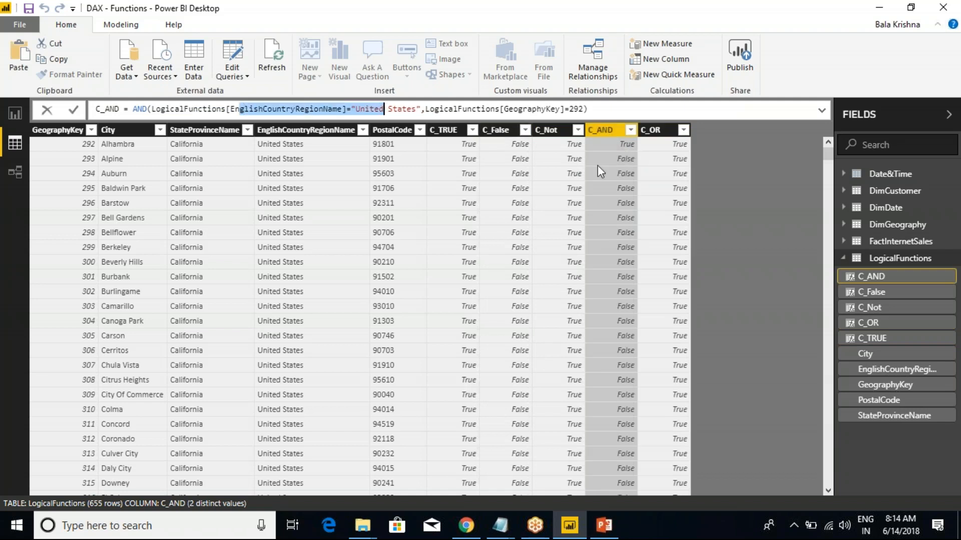
left_click(613, 148)
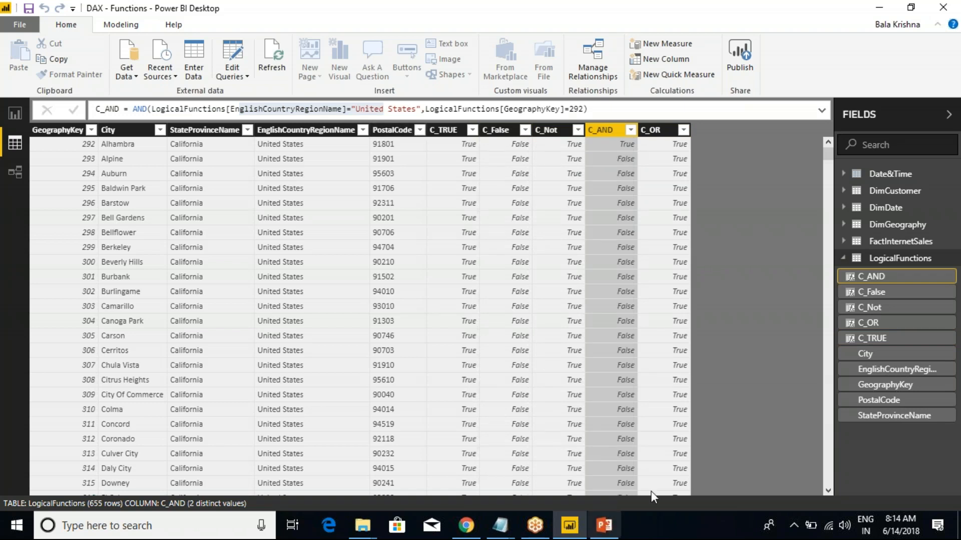
left_click(659, 131)
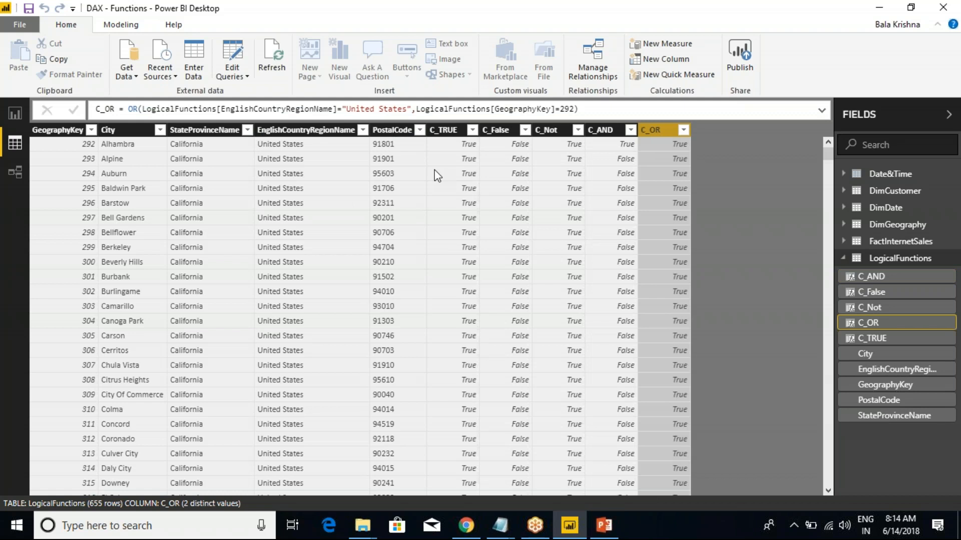
Close the "Adhoc Pservice" Notepad window and return to the LogicalFunctions table.
mouse_move(500, 525)
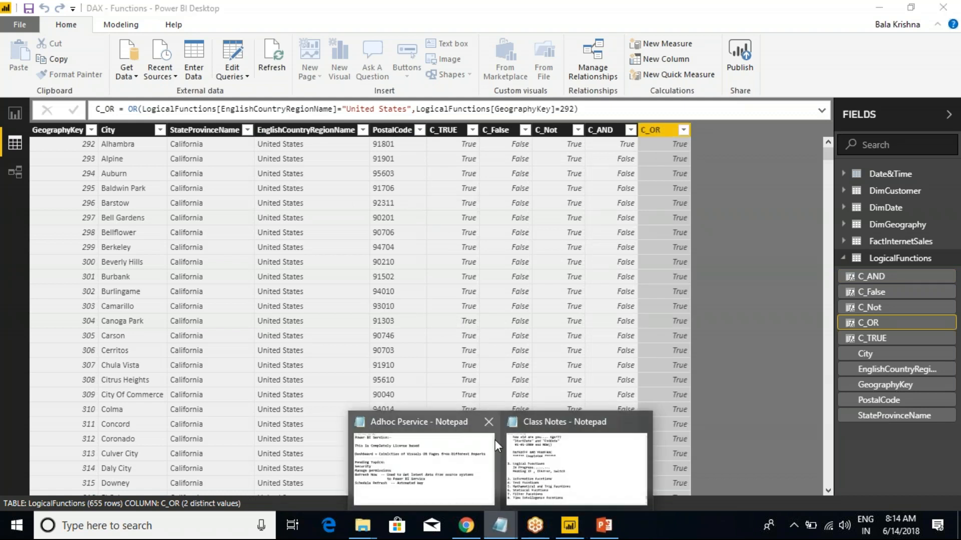
left_click(489, 423)
left_click(445, 281)
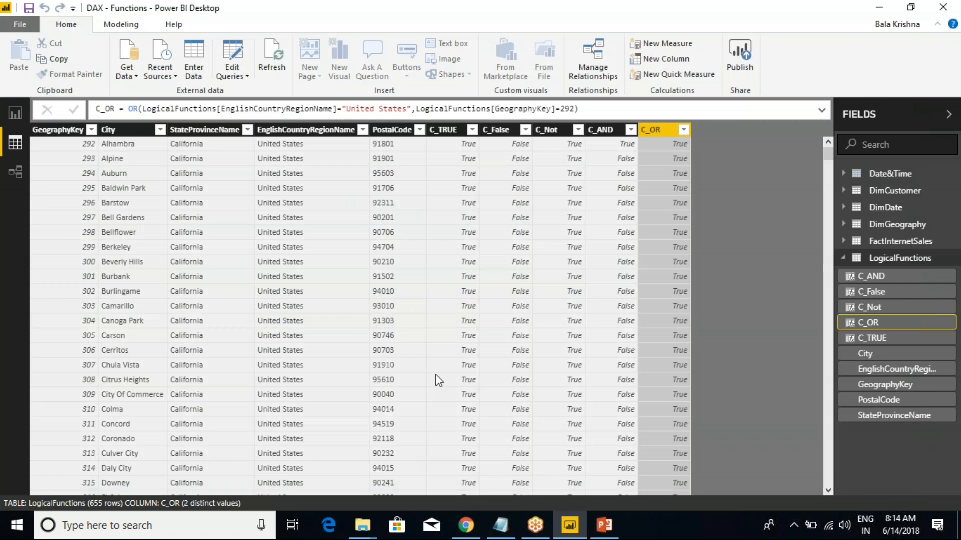
Switch to the Class Notes in Notepad and move the IF, IFError, Switch list onto its own indented line under Pending.
left_click(500, 525)
left_click(374, 381)
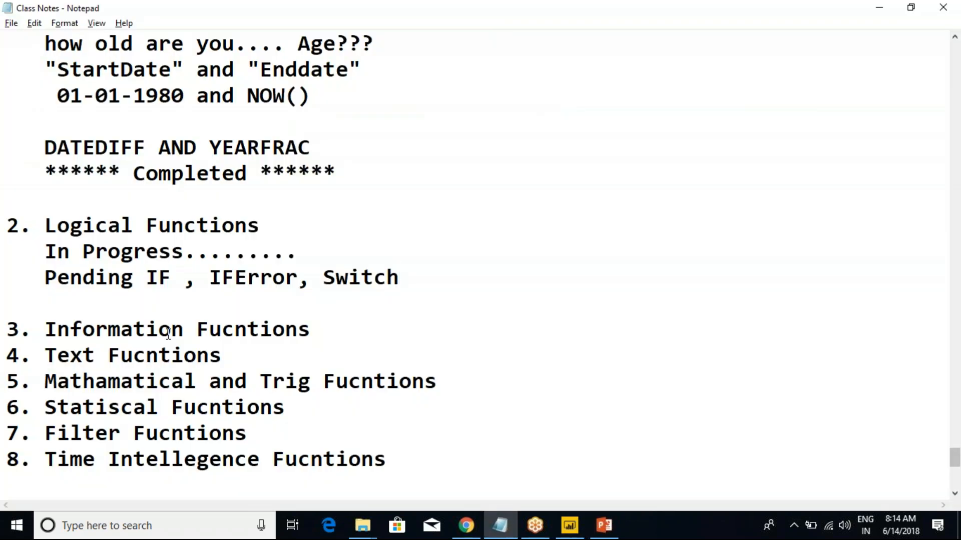
left_click_drag(44, 225, 387, 277)
left_click(386, 277)
left_click(153, 279)
key("Return")
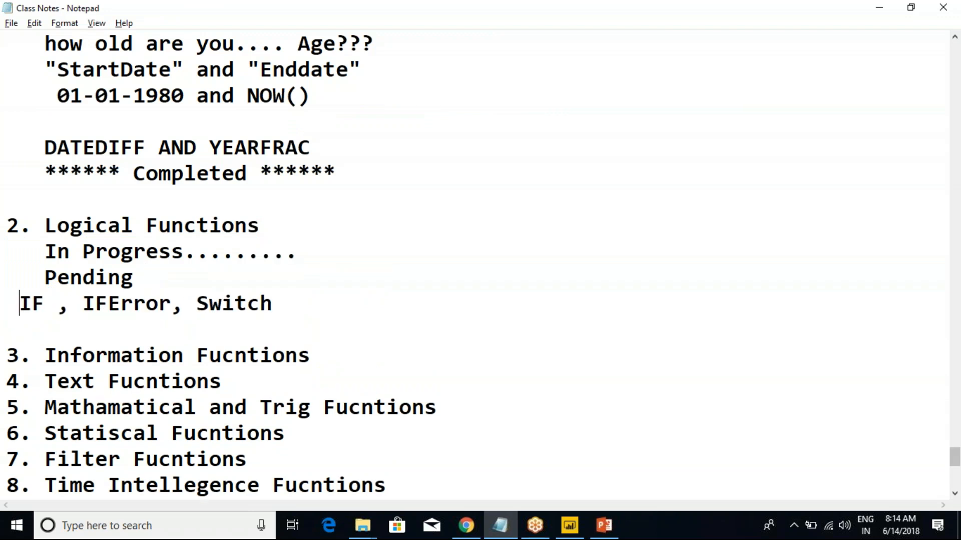
left_click(118, 311)
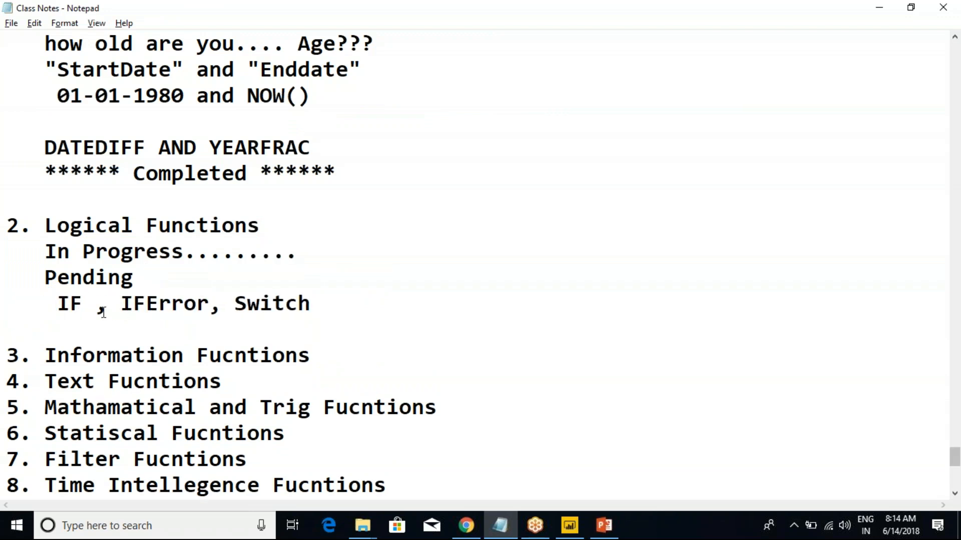
Split the pending list into separate lines for IF, IFError and Switch, removing the commas.
key("BackSpace")
key("Delete")
key("Return")
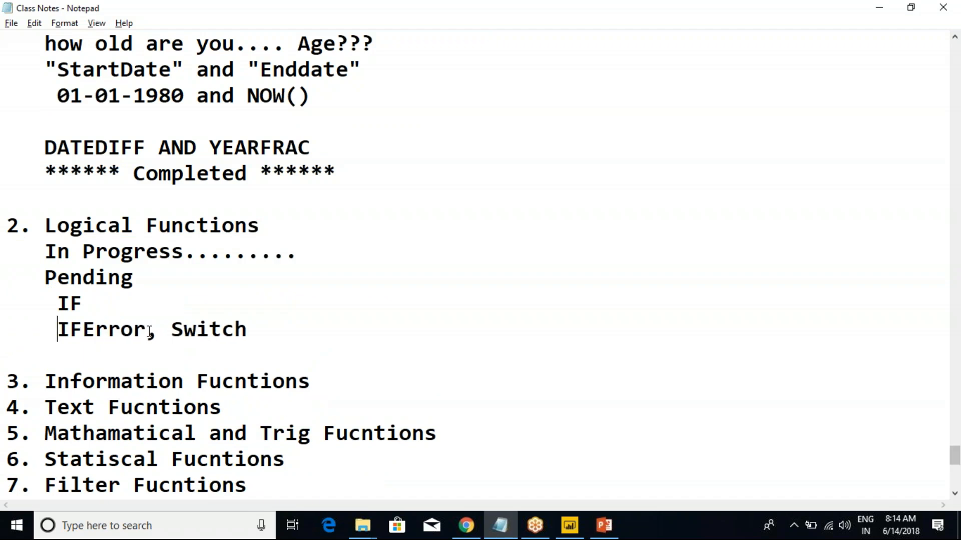
left_click(153, 335)
key("Return")
key("Delete")
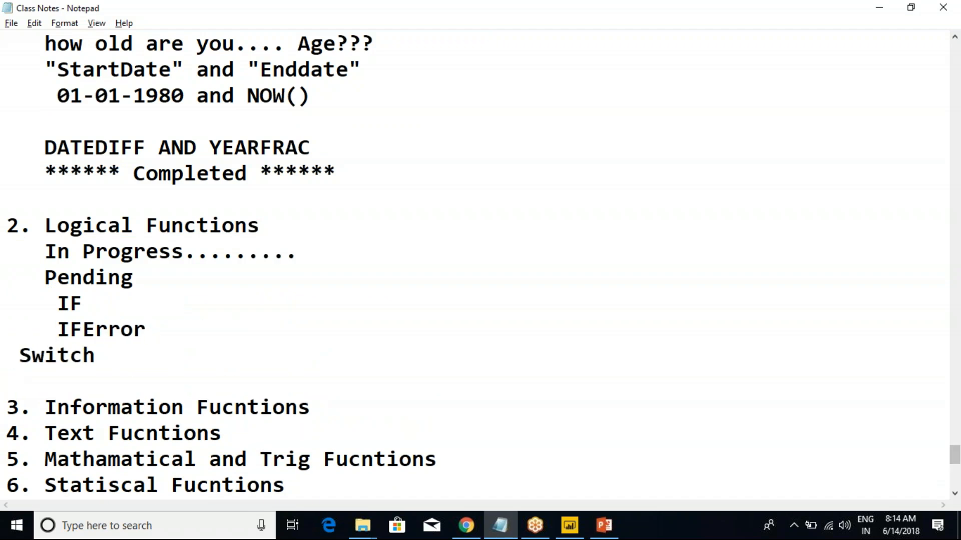
Delete the In Progress and Pending lines from the Logical Functions section of the notes.
left_click_drag(156, 280, 7, 260)
key("Delete")
key("Delete")
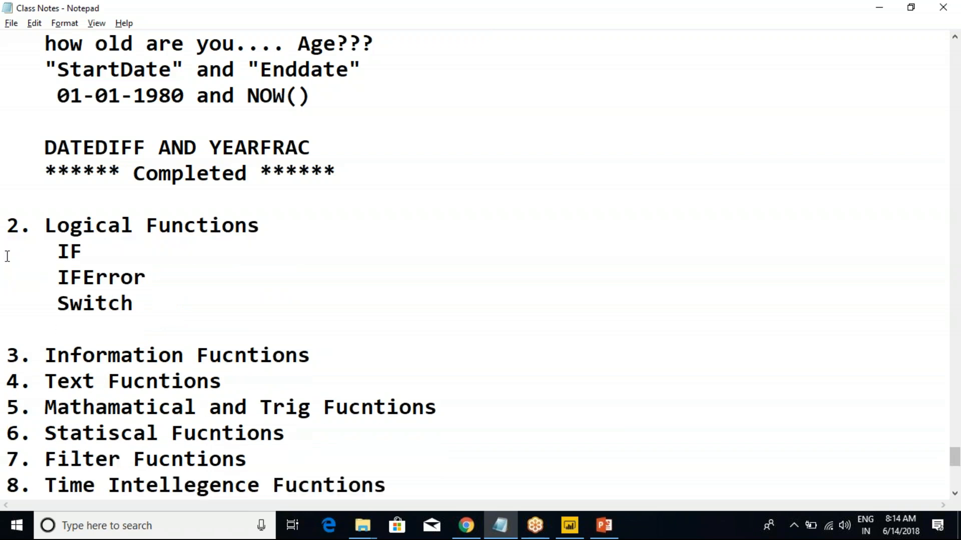
left_click(156, 250)
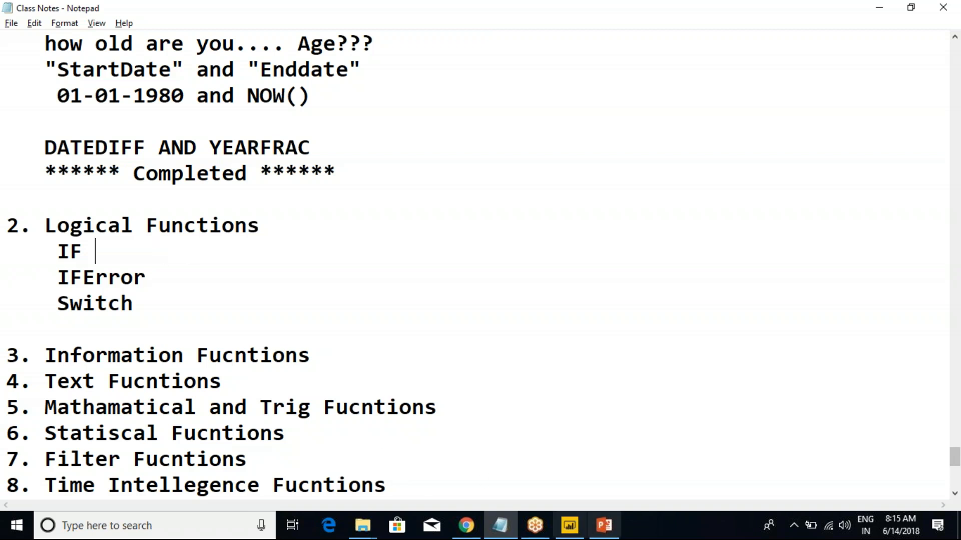
Switch to Power BI Desktop and examine the Gender column of the DimCustomer table.
left_click(569, 525)
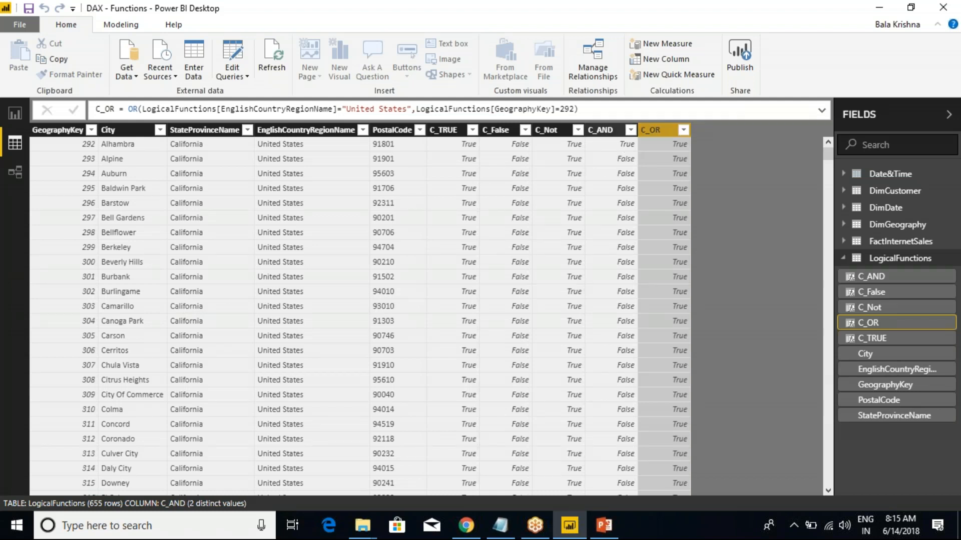
left_click(844, 260)
left_click(844, 191)
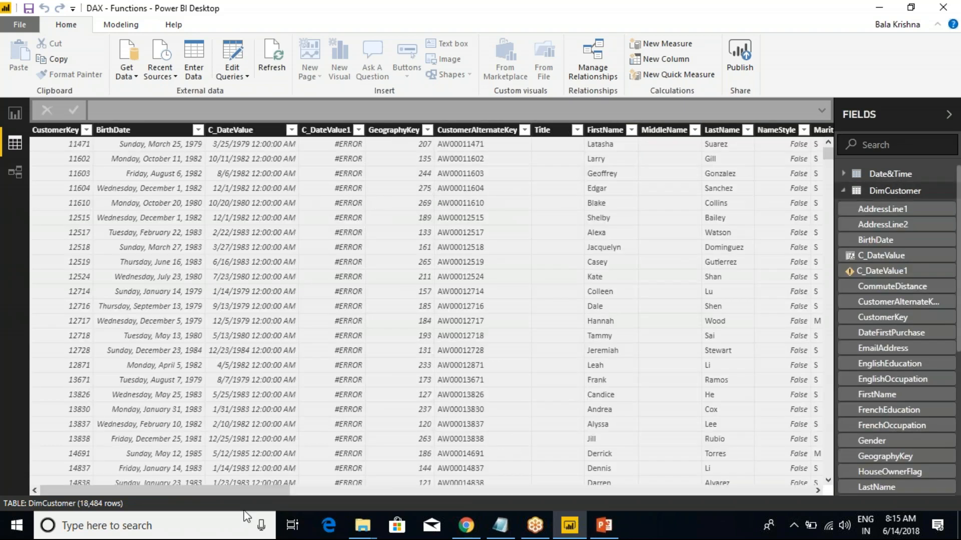
left_click_drag(127, 489, 347, 484)
left_click(246, 130)
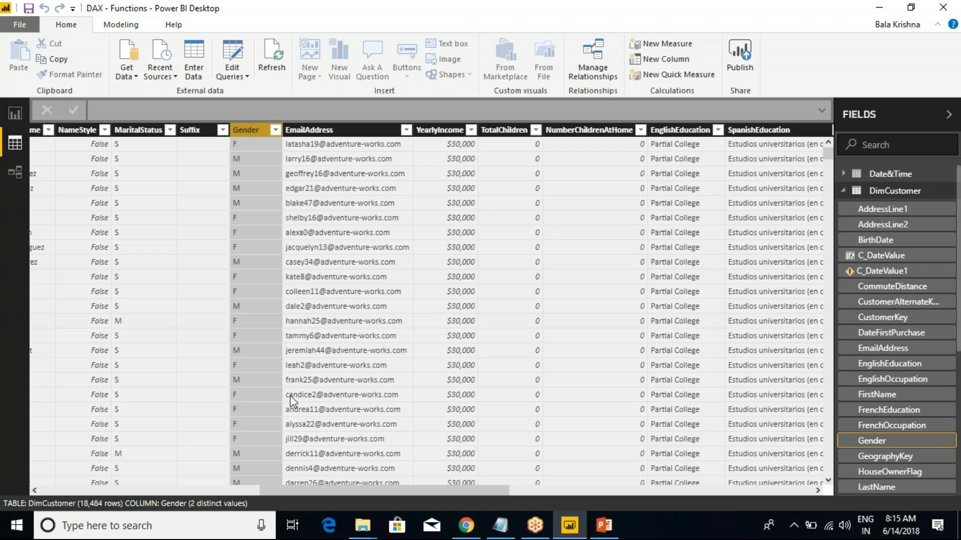
Add a calculated column named C_If to the LogicalFunctions table and start its formula with the IF function.
left_click(843, 190)
left_click(900, 257)
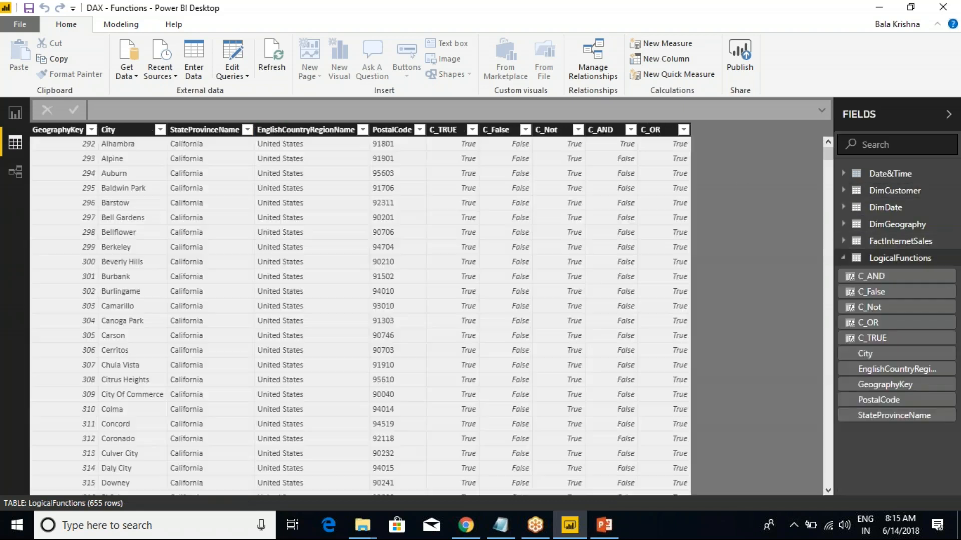
right_click(651, 130)
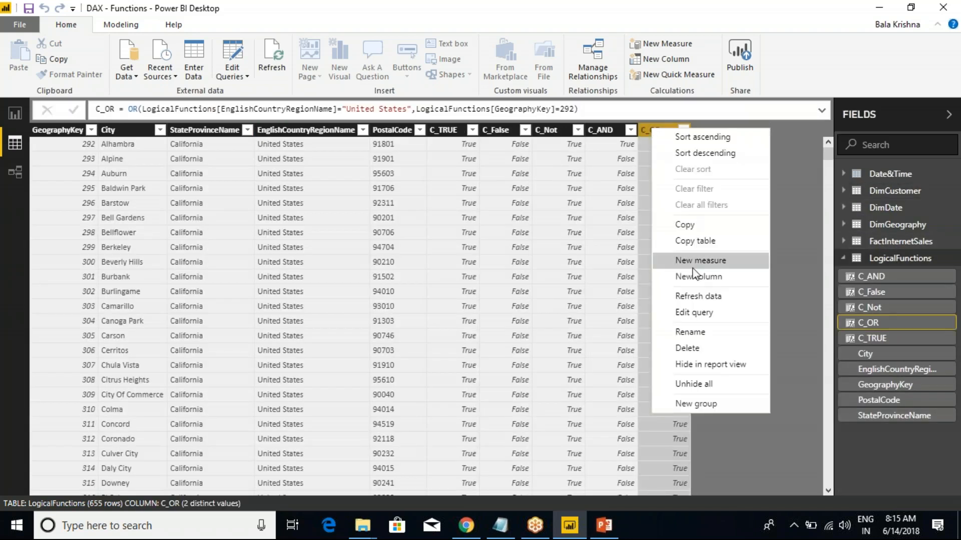
key("Escape")
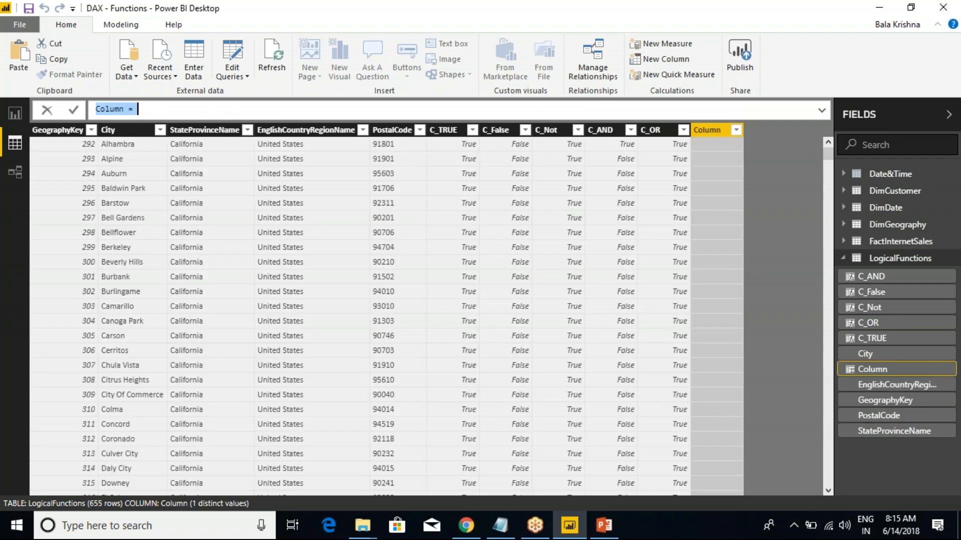
type("C")
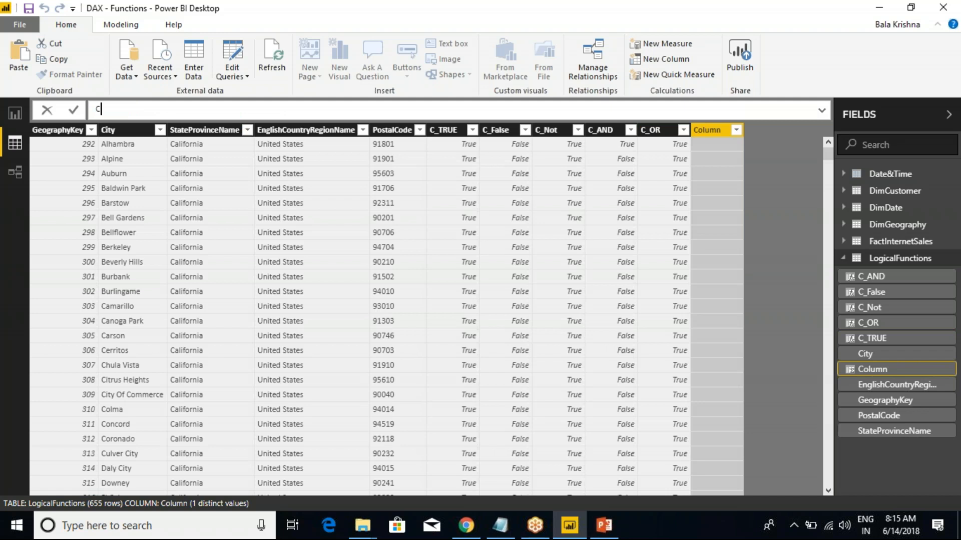
type("_If = if")
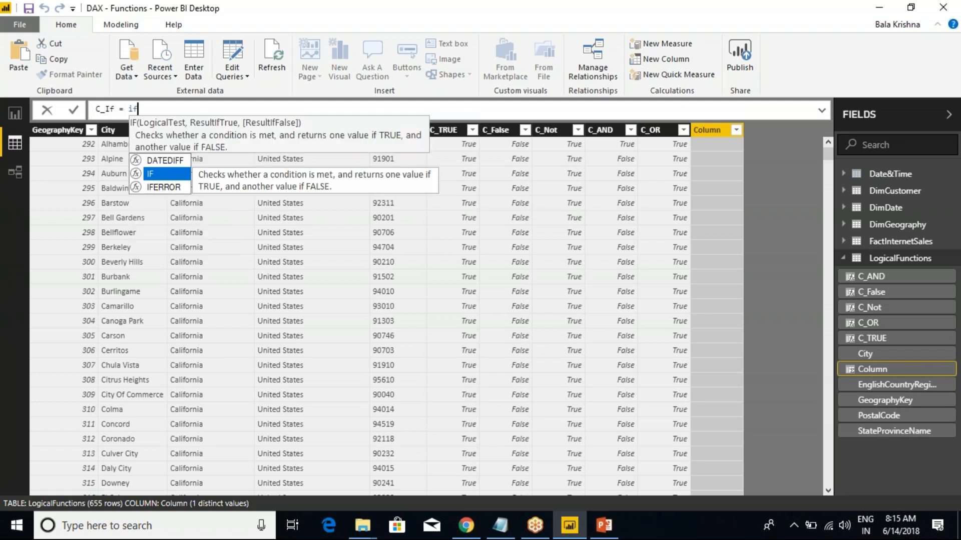
key("Tab")
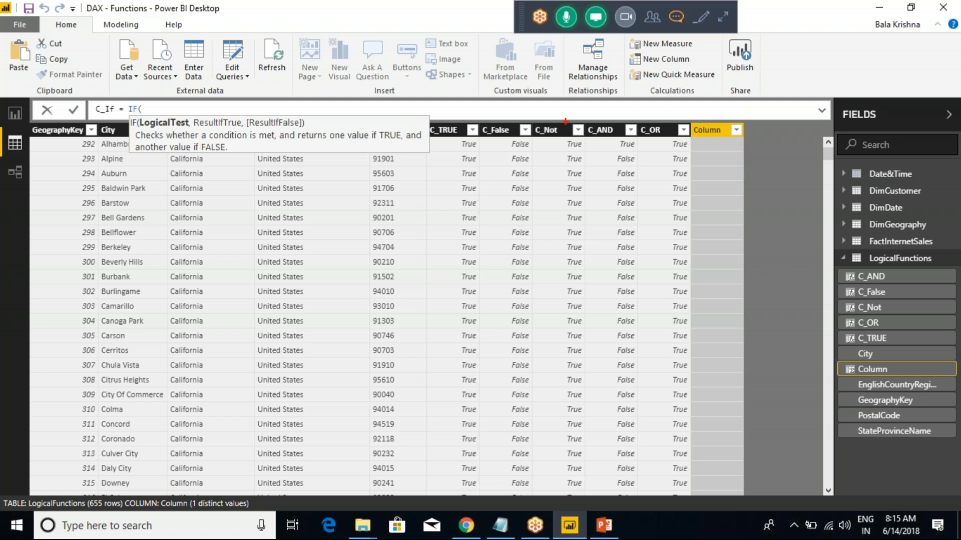
mouse_move(445, 118)
left_mouse_down()
mouse_move(581, 179)
mouse_move(685, 285)
mouse_move(685, 455)
left_mouse_up()
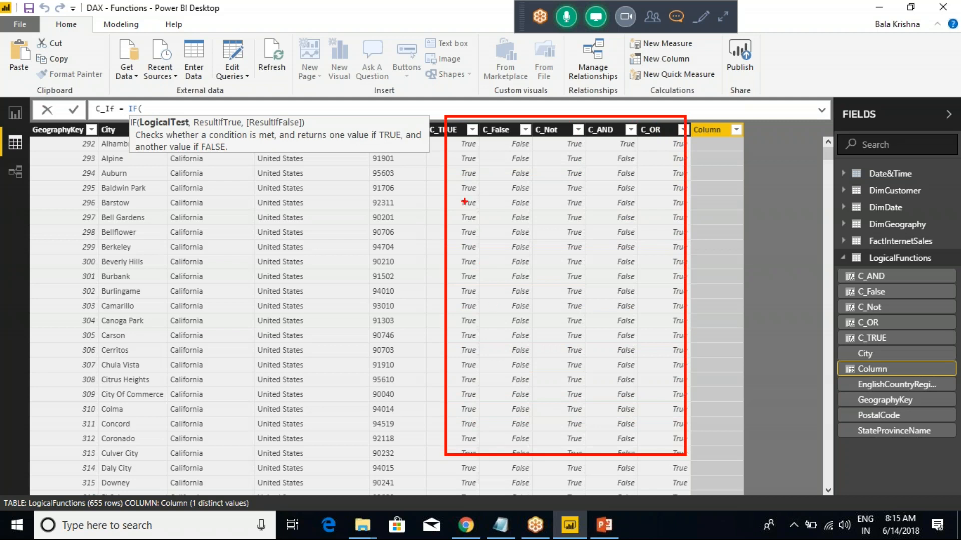
mouse_move(467, 181)
left_mouse_down()
mouse_move(471, 163)
mouse_move(509, 176)
left_mouse_up()
key("Escape")
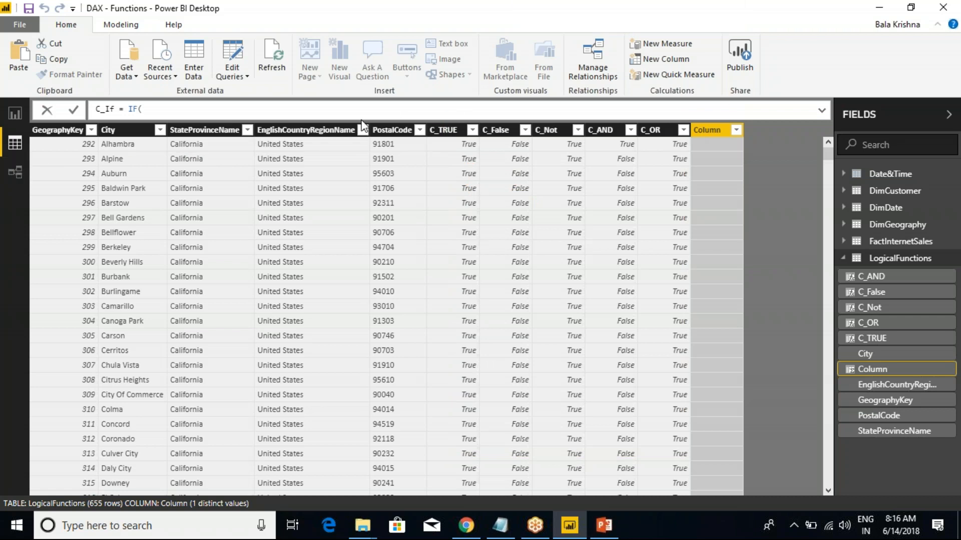
Set the logical test of the IF function to LogicalFunctions[EnglishCountryRegionName]="Canada".
key("BackSpace")
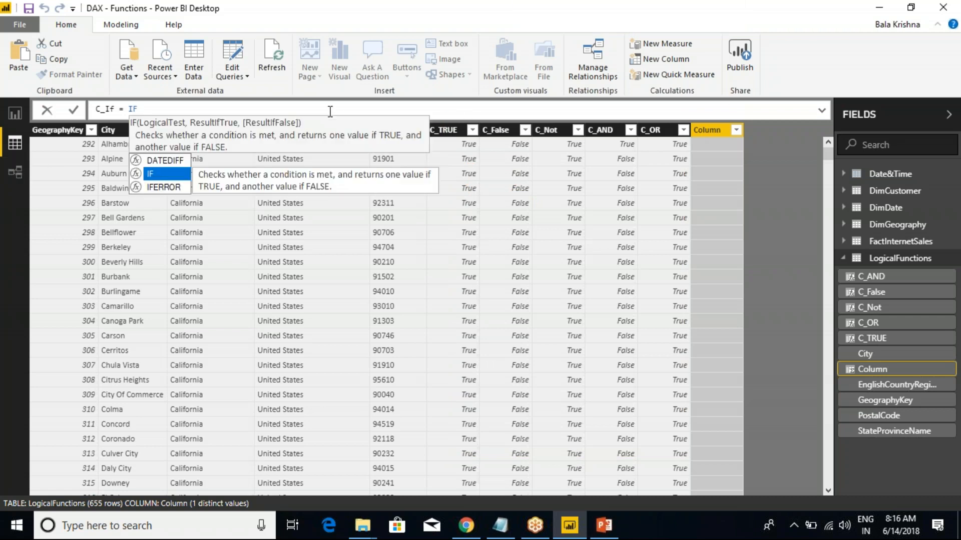
type("(")
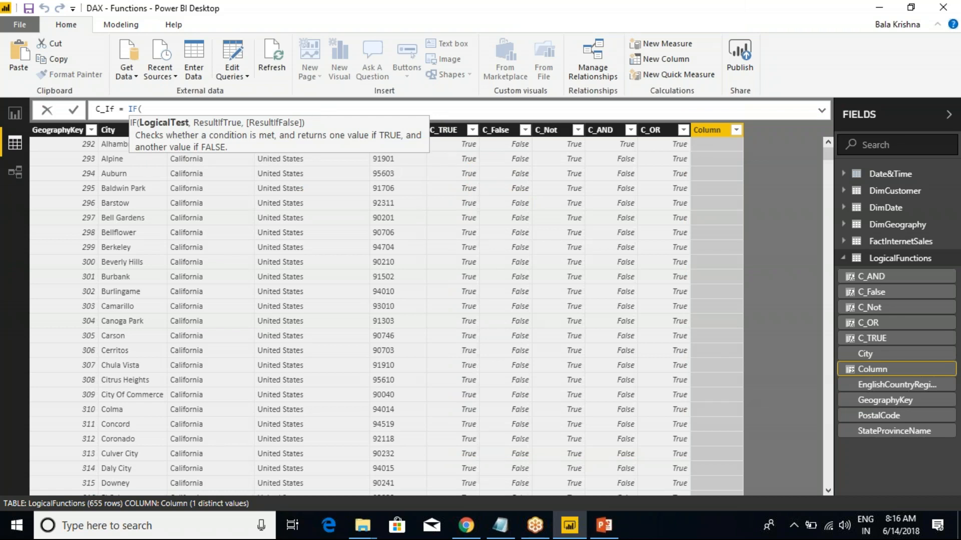
type("Eng")
key("Tab")
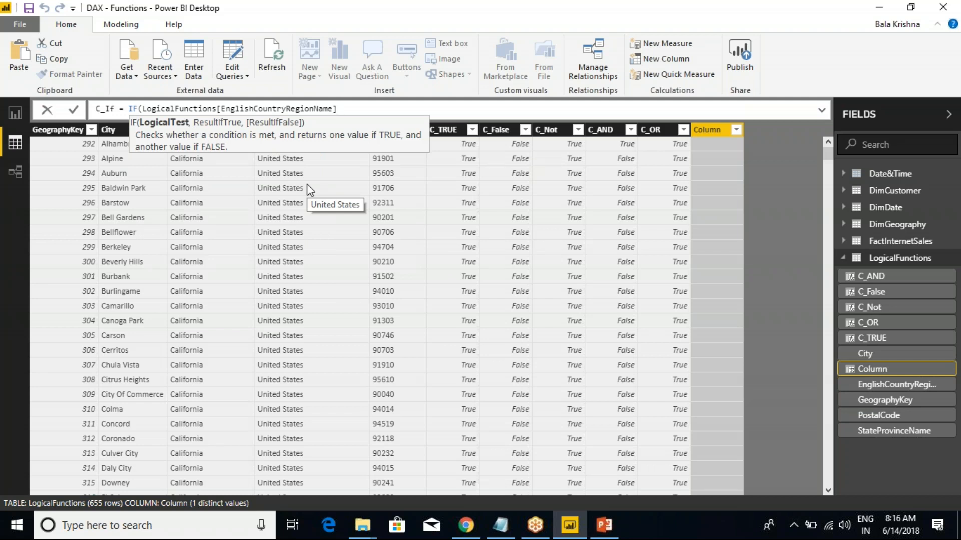
type("=\"\"")
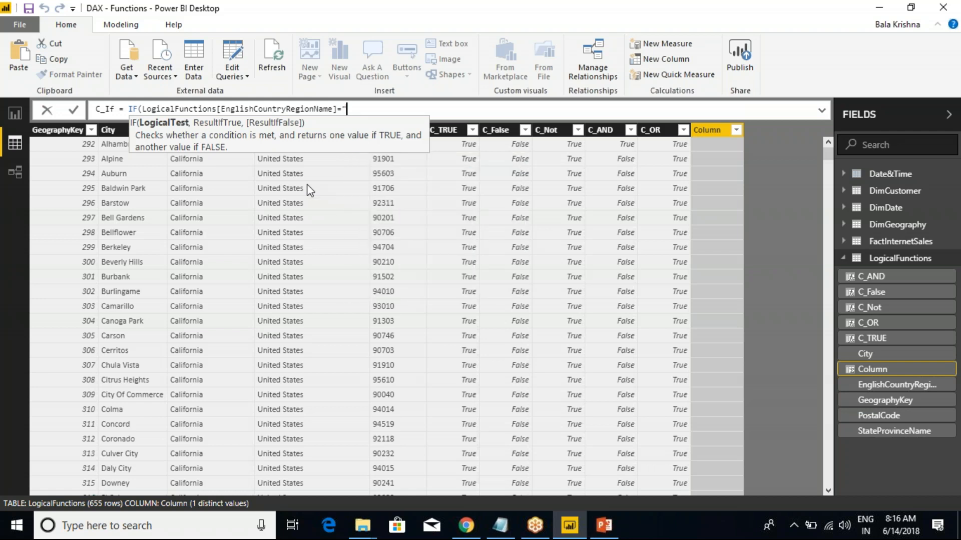
key("Left")
type("Canada")
left_click(393, 109)
type(",")
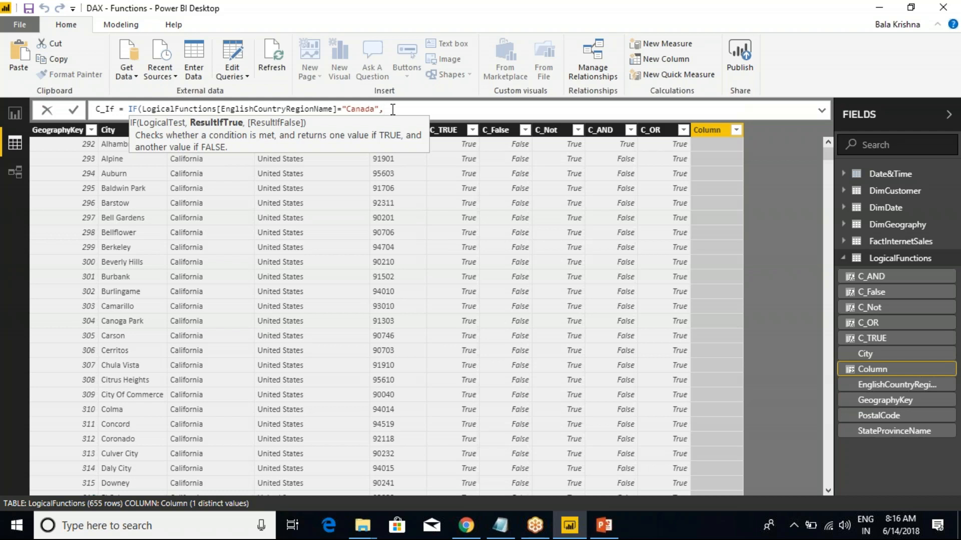
Complete the C_If formula so it returns "Test" when true and "NA" when false, and commit it.
type("\"\"")
key("Left")
type("Test")
key("ctrl+a")
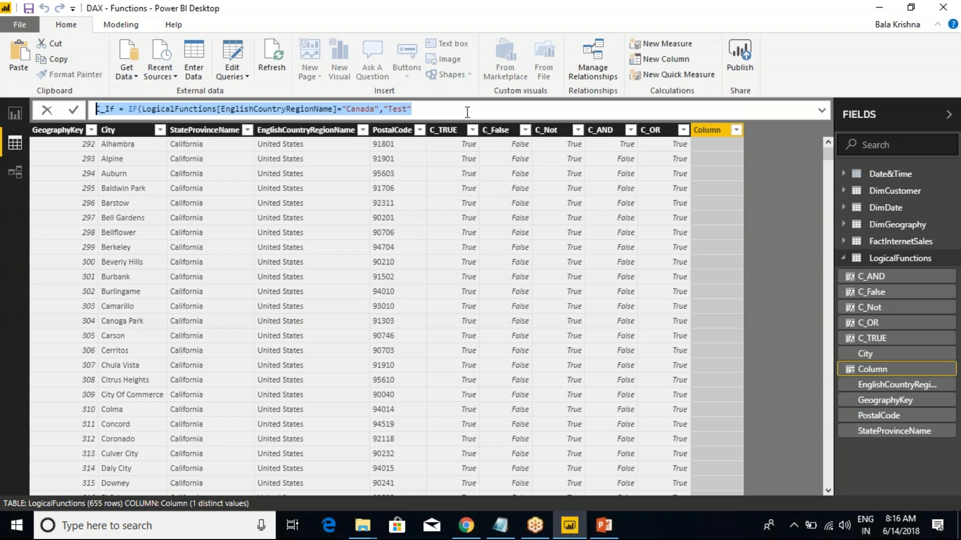
left_click(466, 112)
type(",")
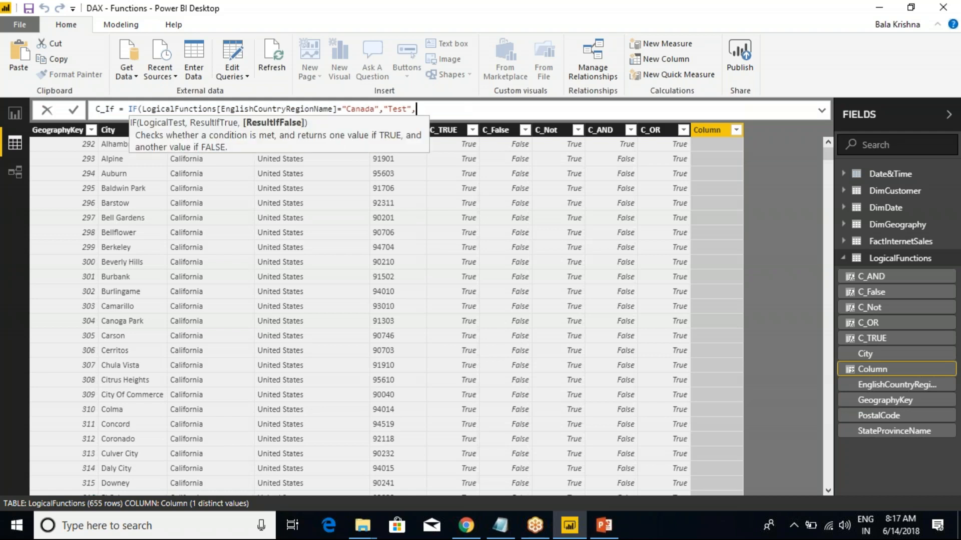
type("\"\"NA")
left_click(514, 107)
type(")")
key("Return")
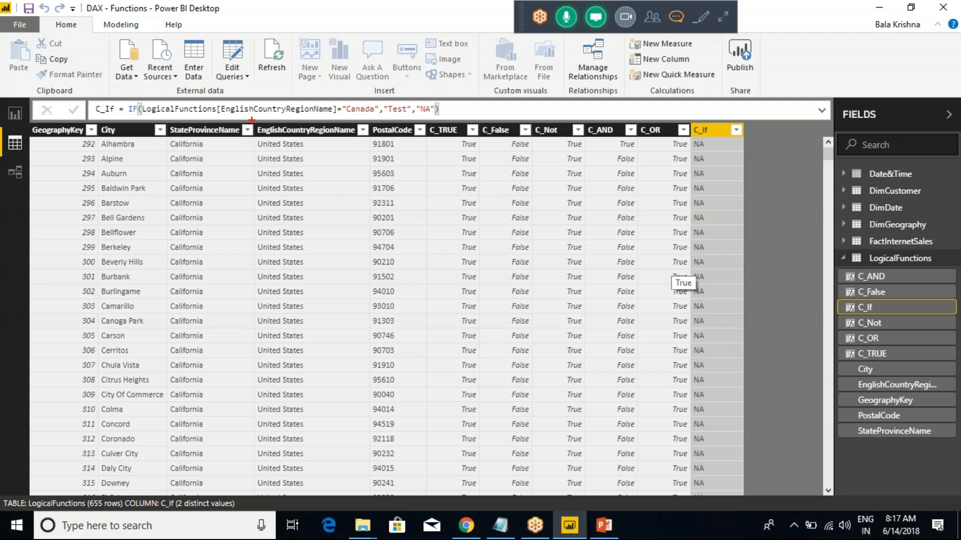
mouse_move(249, 118)
left_mouse_down()
mouse_move(341, 240)
mouse_move(358, 338)
left_mouse_up()
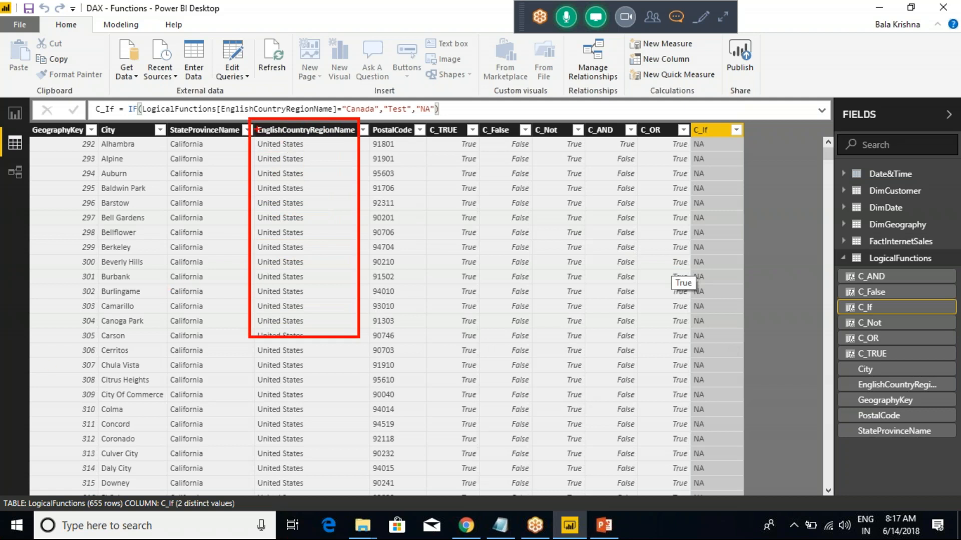
mouse_move(256, 130)
left_mouse_down()
mouse_move(248, 79)
mouse_move(321, 70)
mouse_move(342, 99)
mouse_move(392, 88)
mouse_move(391, 96)
mouse_move(425, 95)
left_mouse_up()
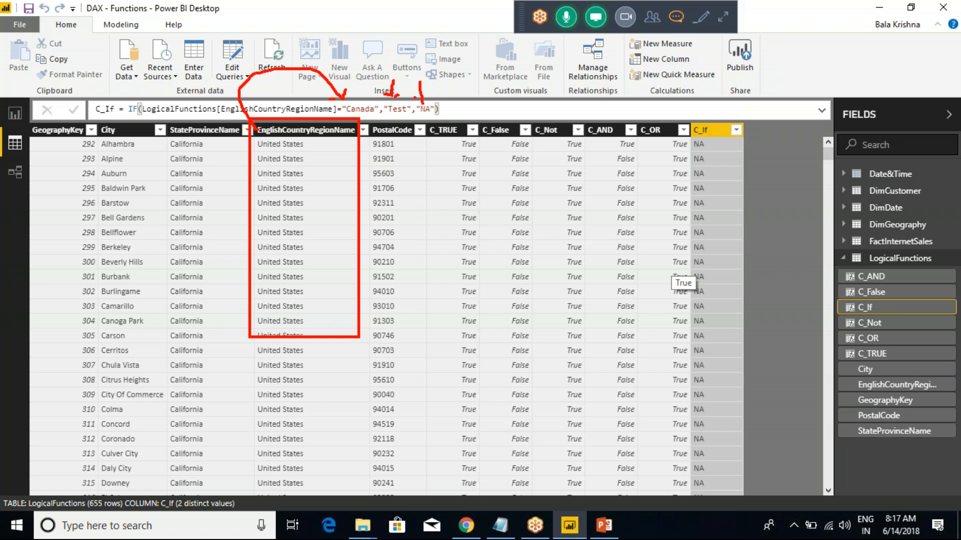
key("Escape")
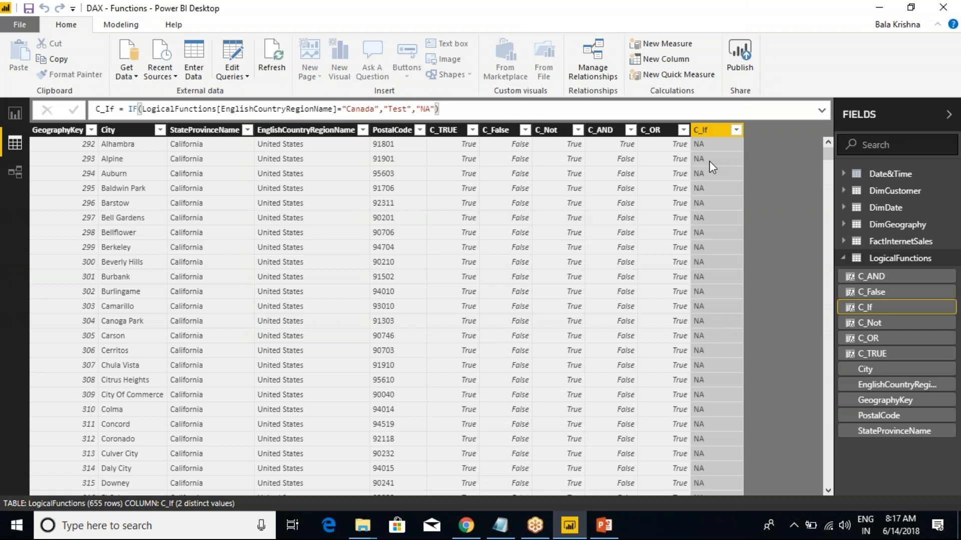
Filter the EnglishCountryRegionName column to Canada only and check the C_If column for those rows.
left_click(320, 145)
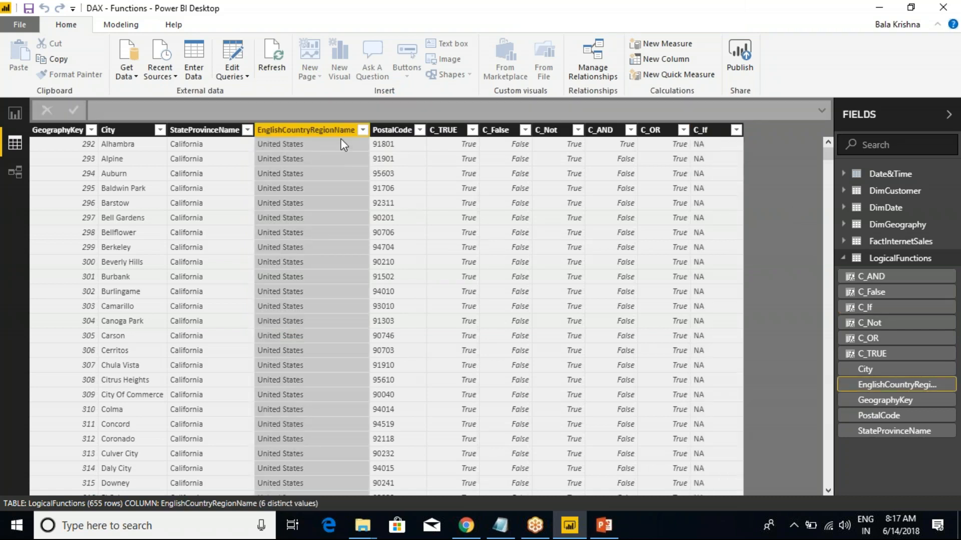
left_click(362, 130)
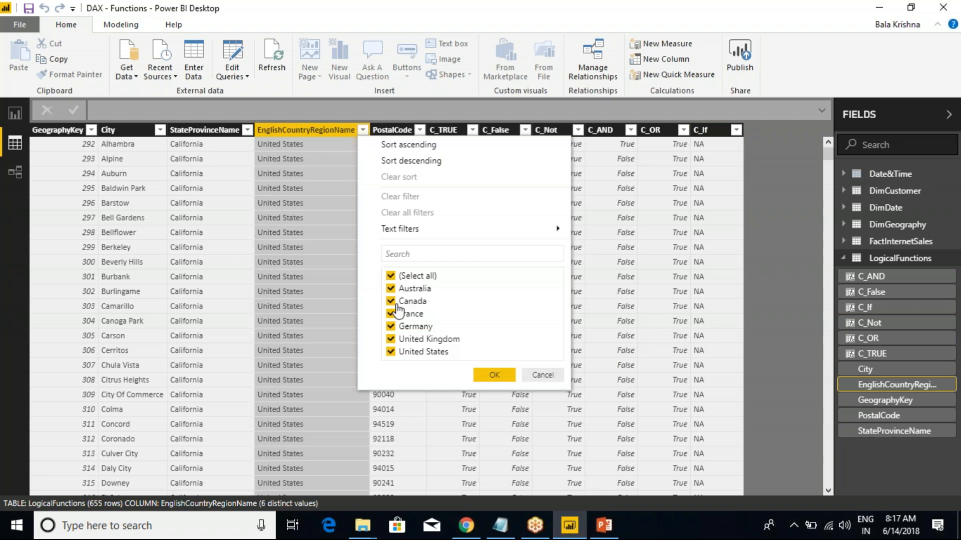
left_click(391, 276)
left_click(391, 301)
key("Return")
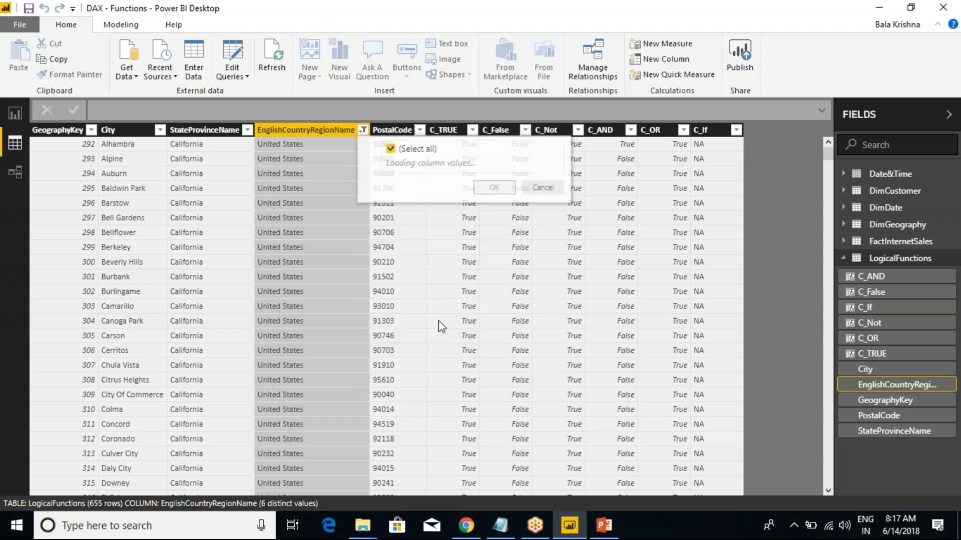
left_click(703, 157)
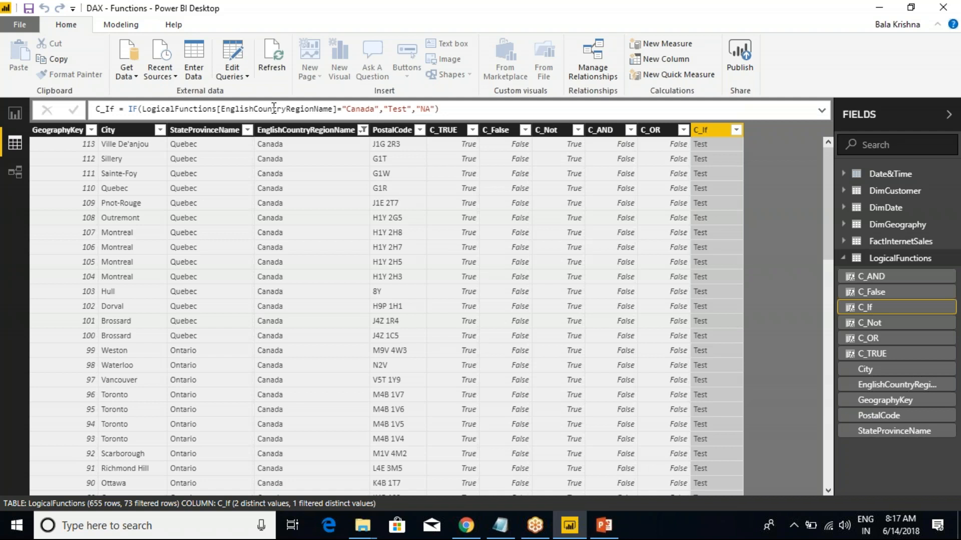
Change the true result of the C_If formula to "CANADA" and commit it.
left_click(352, 109)
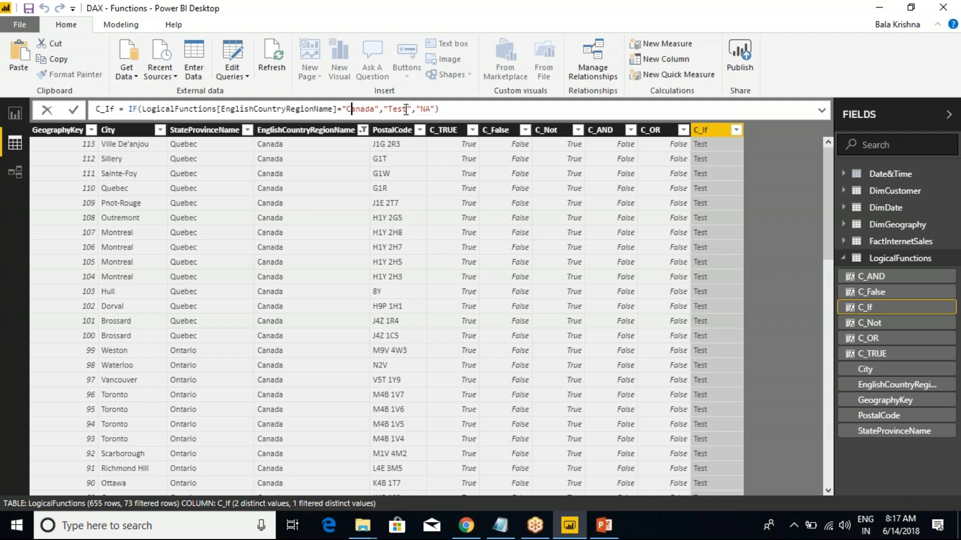
key("BackSpace")
key("BackSpace")
key("BackSpace")
key("BackSpace")
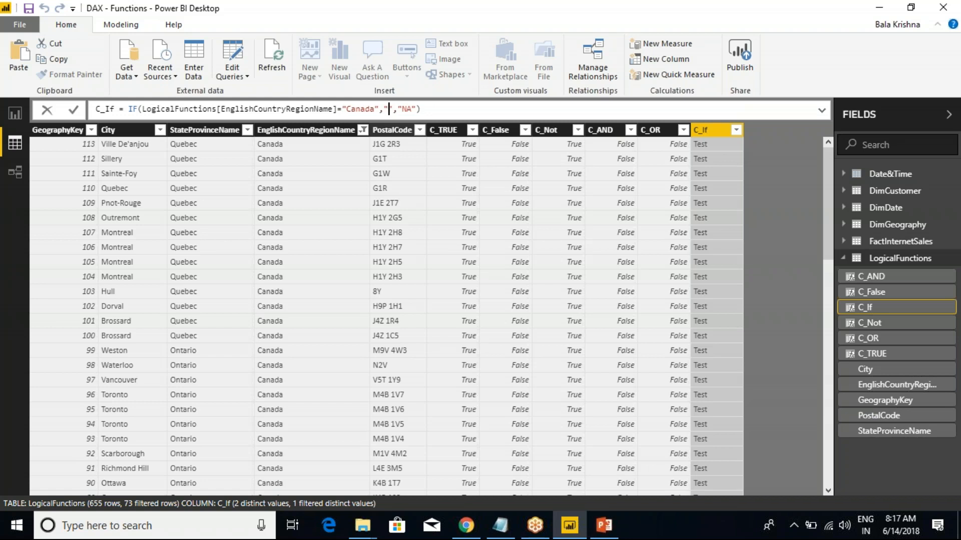
type("CANADA")
key("Return")
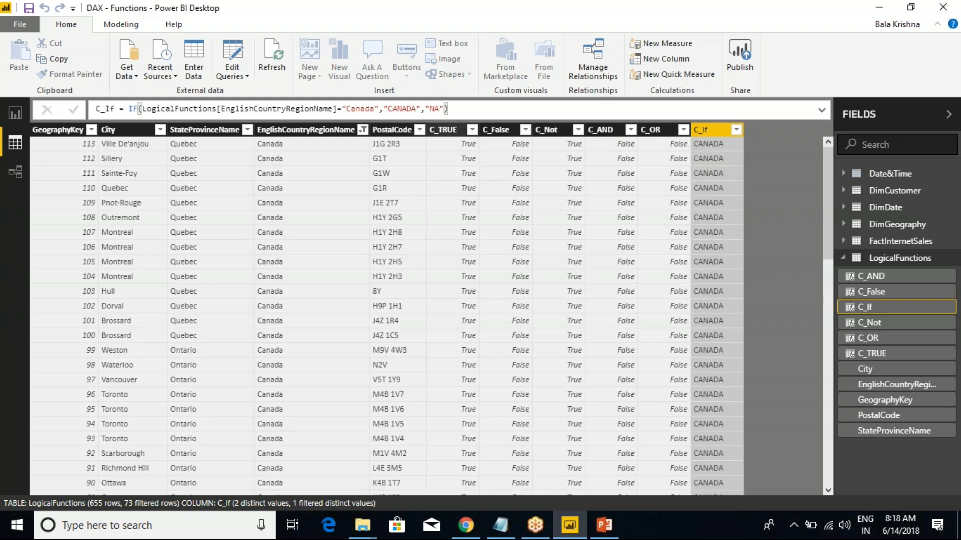
Remove the "NA" false result from the C_If formula and commit it.
left_click(399, 110)
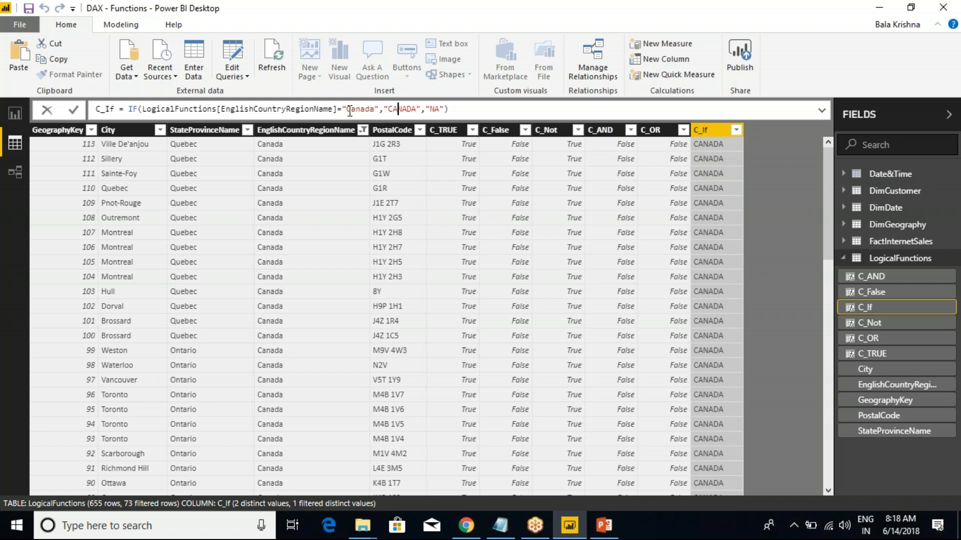
left_click(443, 108)
key("BackSpace")
key("BackSpace")
key("BackSpace")
key("BackSpace")
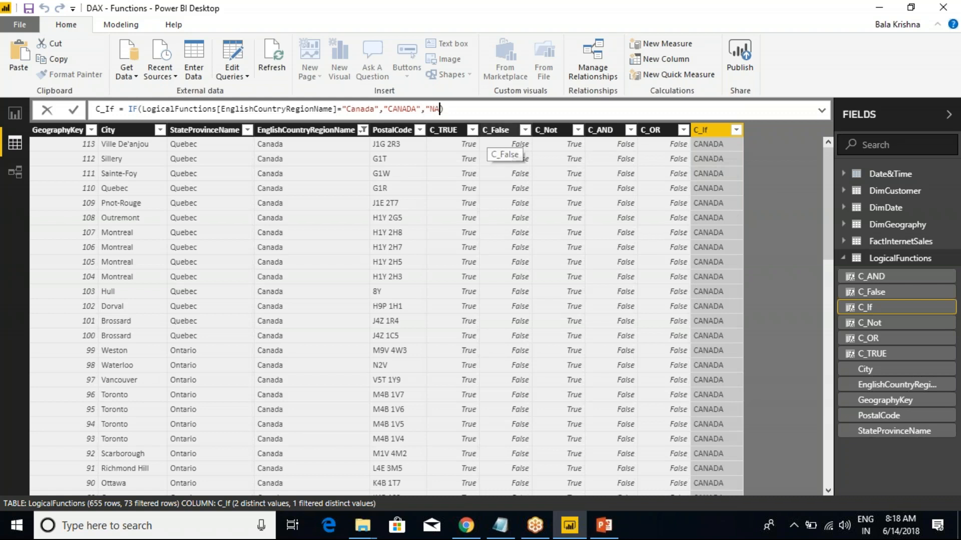
key("BackSpace")
key("Return")
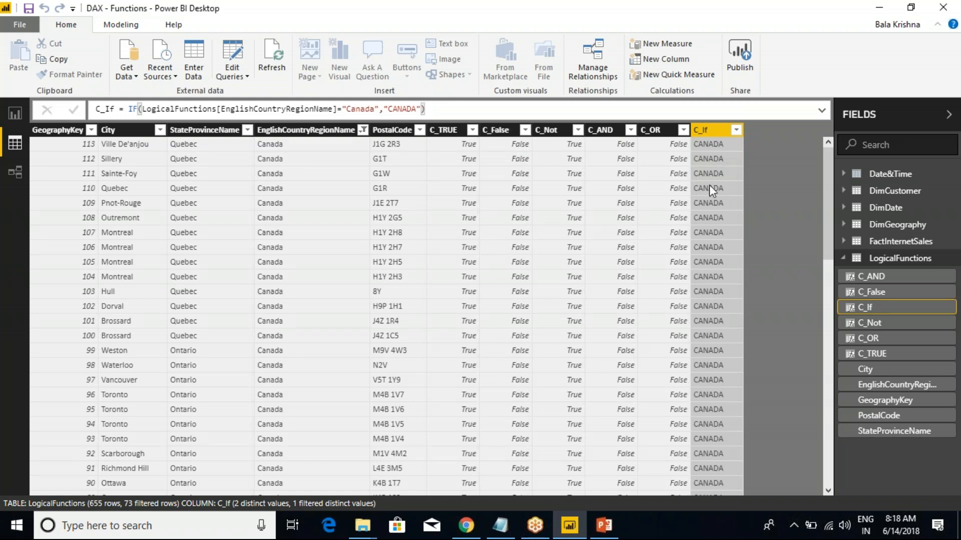
Cut the C_If formula back to its opening "IF(" to bring up the function's syntax hint.
left_click(441, 110)
left_click_drag(421, 109, 224, 113)
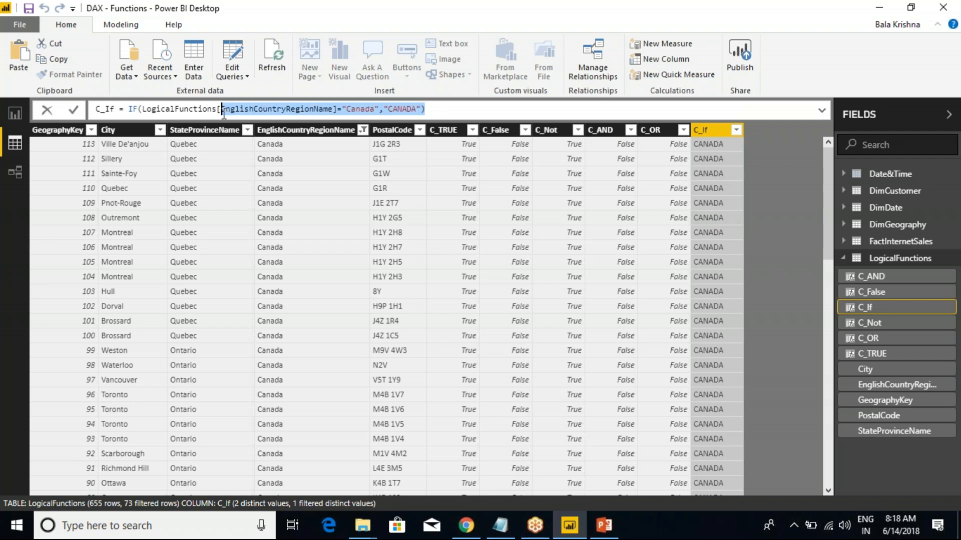
key("BackSpace")
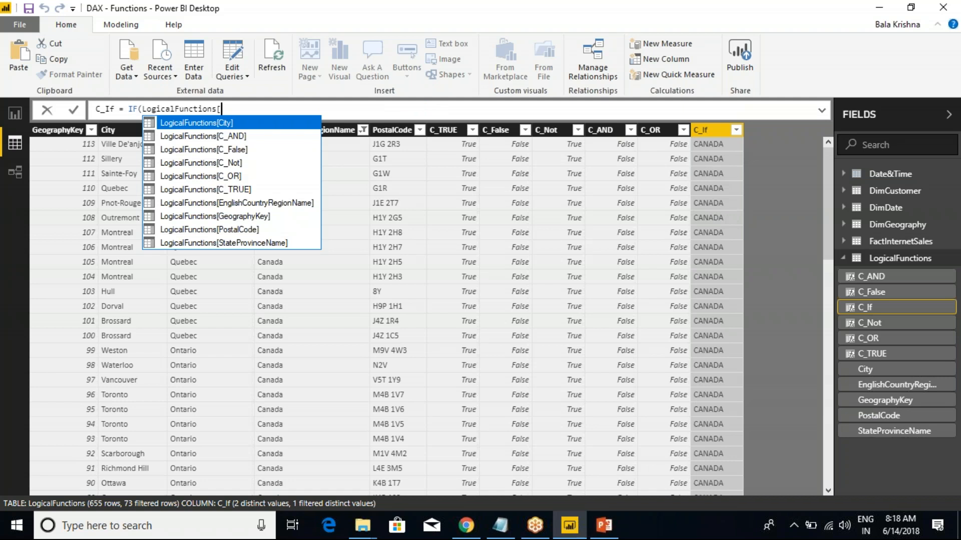
key("BackSpace")
key("BackSpace")
key("BackSpace")
key("BackSpace")
key("BackSpace")
key("BackSpace")
key("BackSpace")
key("BackSpace")
key("BackSpace")
key("BackSpace")
key("BackSpace")
key("BackSpace")
key("BackSpace")
key("BackSpace")
key("BackSpace")
key("BackSpace")
key("BackSpace")
key("BackSpace")
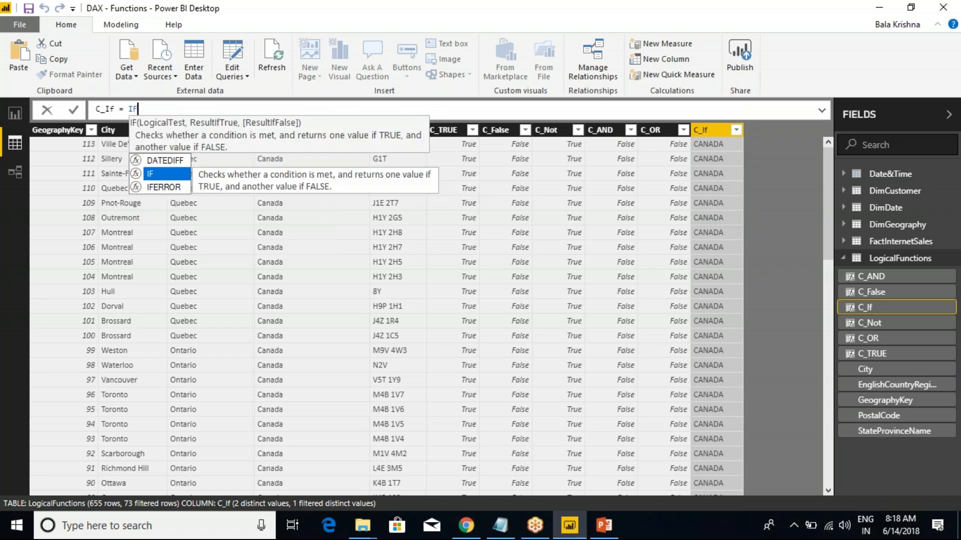
type("(")
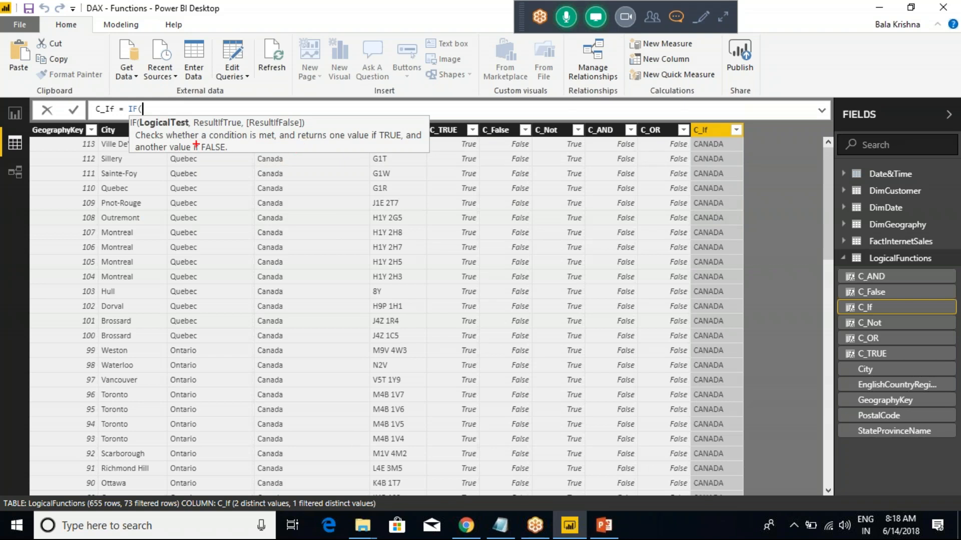
Examine the LogicalTest, ResultIfTrue and ResultIfFalse arguments in the IF syntax hint, and leave the formula.
left_click_drag(166, 129, 168, 185)
left_click_drag(219, 127, 225, 189)
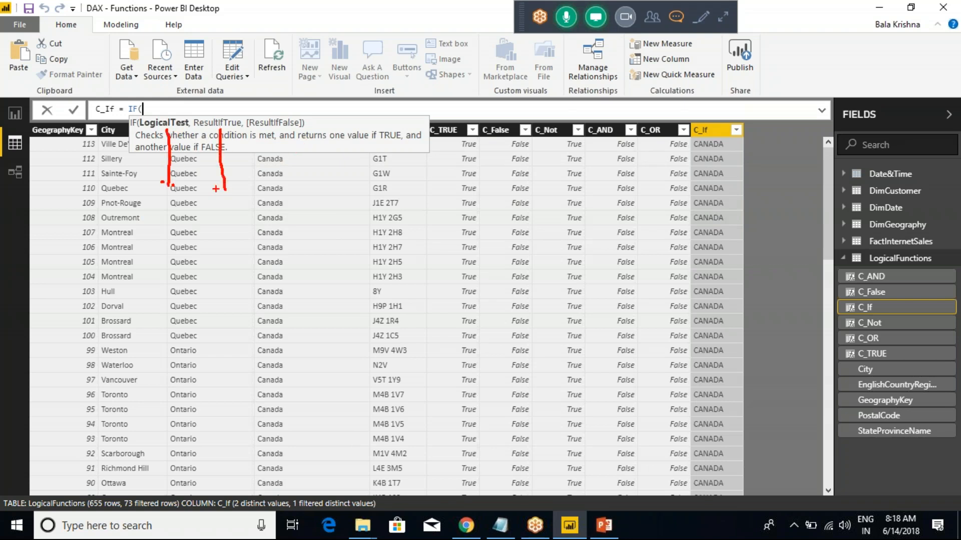
left_click_drag(274, 130, 283, 186)
left_click_drag(238, 111, 316, 134)
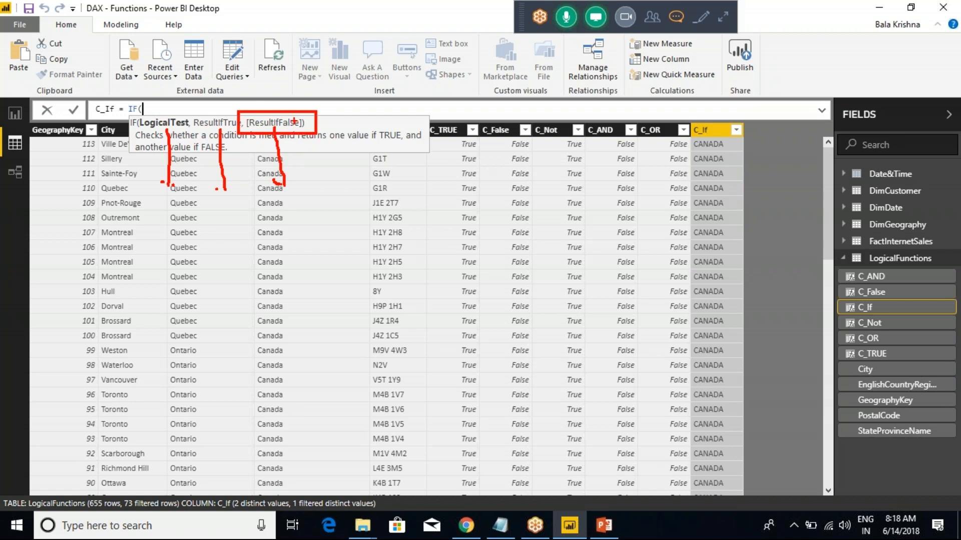
left_click_drag(291, 92, 293, 106)
key("Escape")
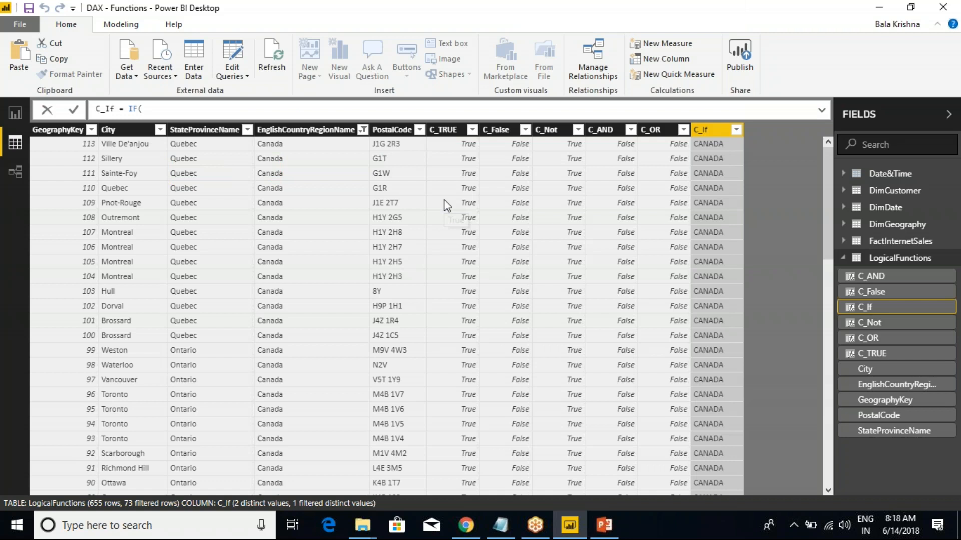
left_click(371, 141)
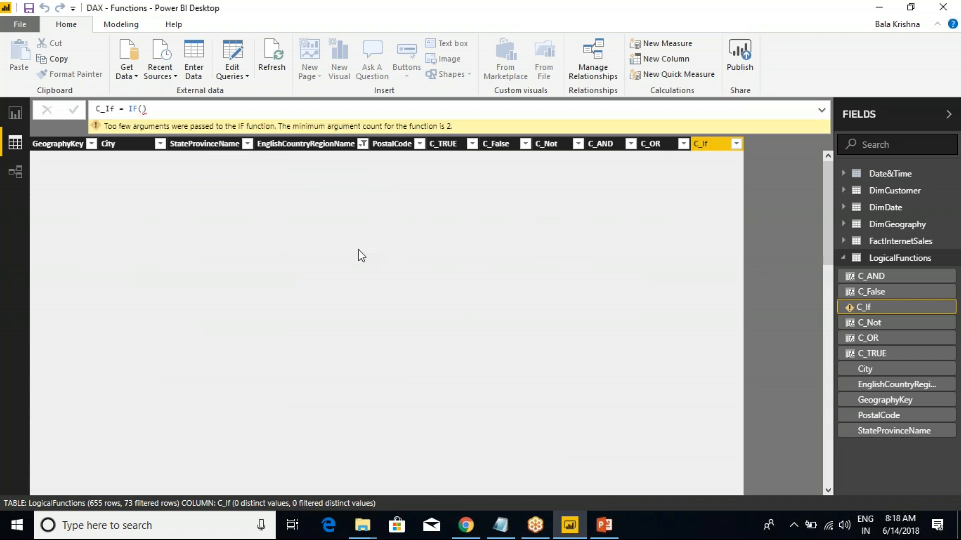
Include Australia alongside Canada in the EnglishCountryRegionName filter.
left_click(362, 147)
left_click(328, 241)
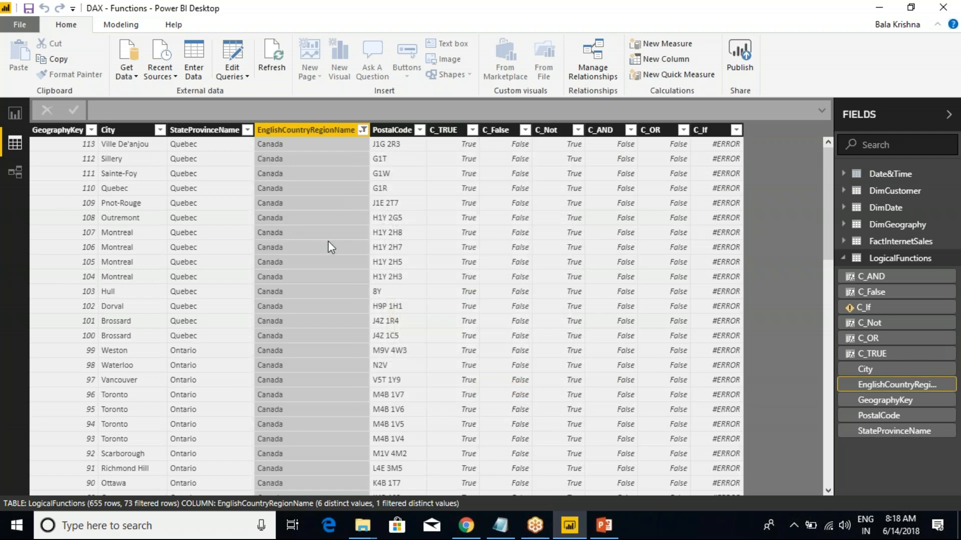
left_click(362, 132)
left_click(391, 289)
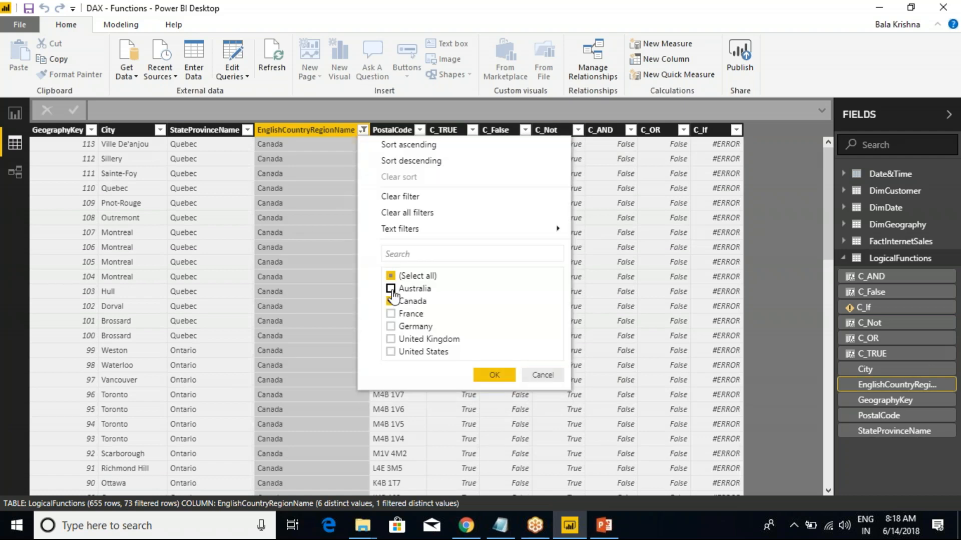
left_click(483, 373)
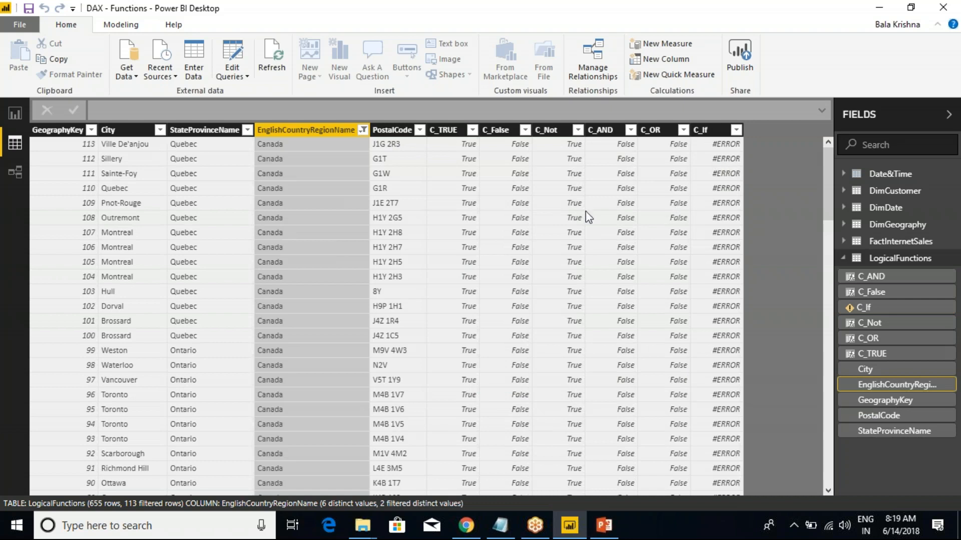
Rebuild the C_If formula as IF(LogicalFunctions[EnglishCountryRegionName]="Canada","CANADA") and commit it.
left_click(693, 132)
left_click(286, 111)
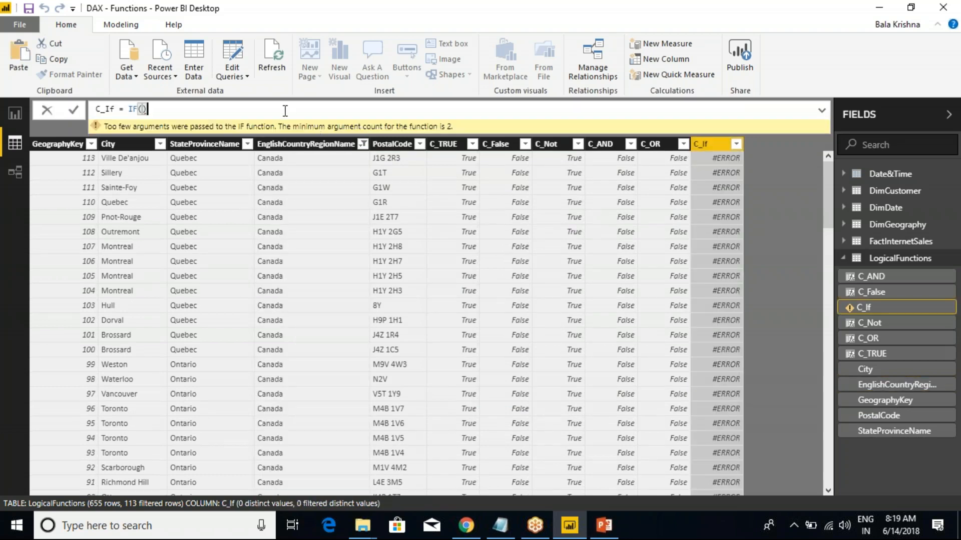
key("BackSpace")
type("ENG")
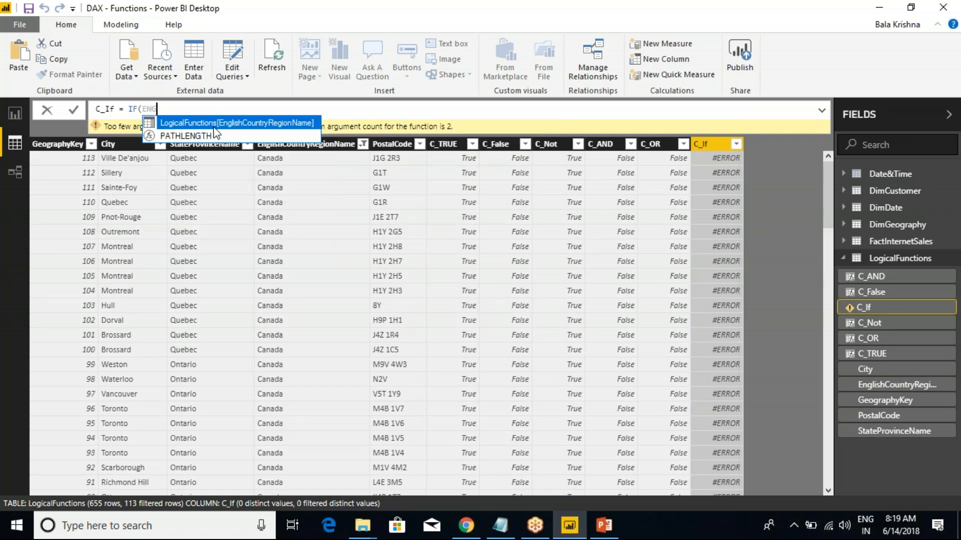
key("Tab")
type("=EnglishCountryRegionName]=\"Canada\",\"CANADA\")")
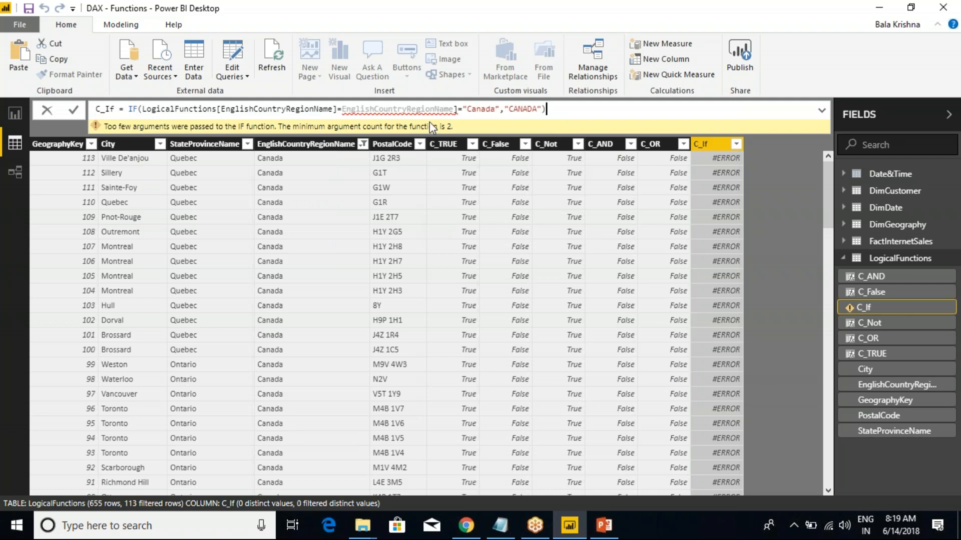
left_click_drag(458, 109, 338, 109)
key("BackSpace")
left_click(447, 107)
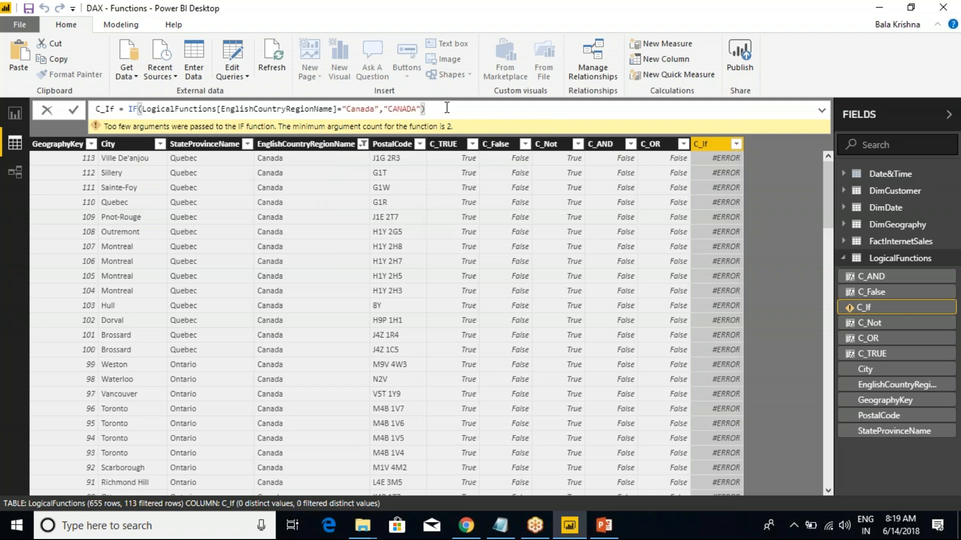
key("Return")
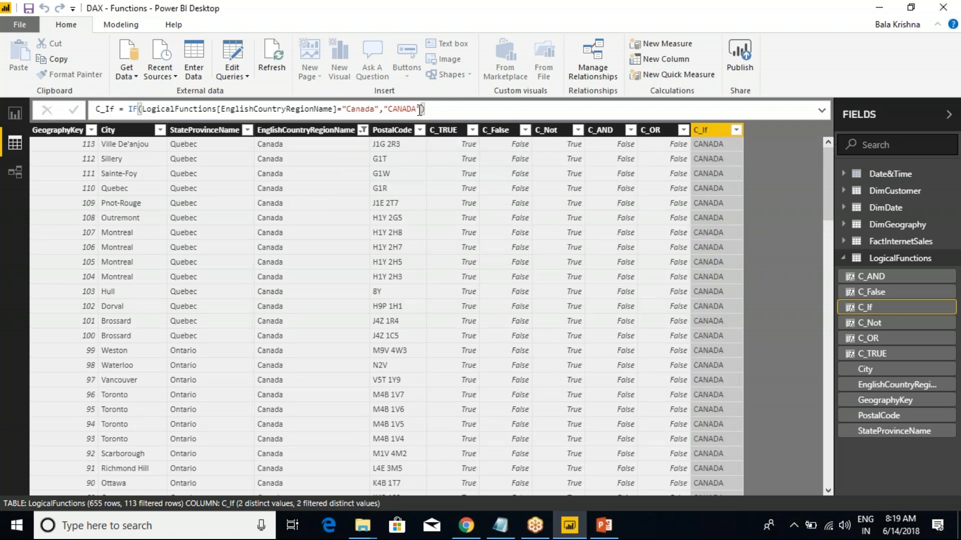
Replace Australia with France in the EnglishCountryRegionName filter and check the C_If column for the French rows.
left_click(362, 129)
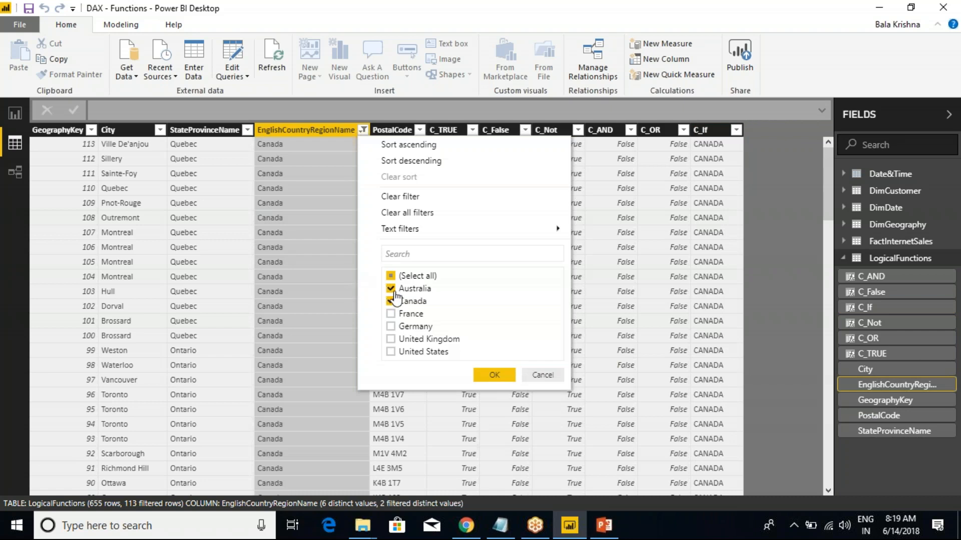
left_click(391, 289)
left_click(391, 313)
left_click(493, 375)
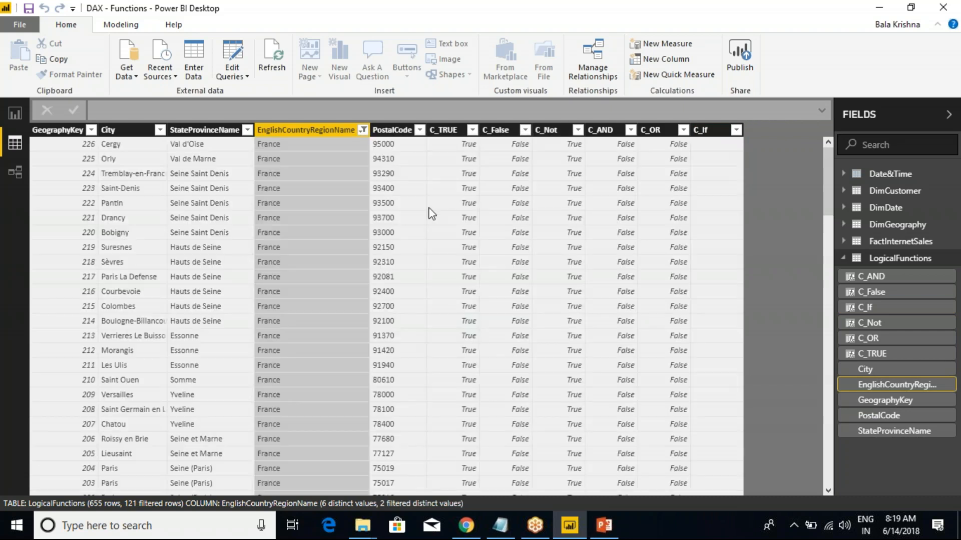
left_click(702, 150)
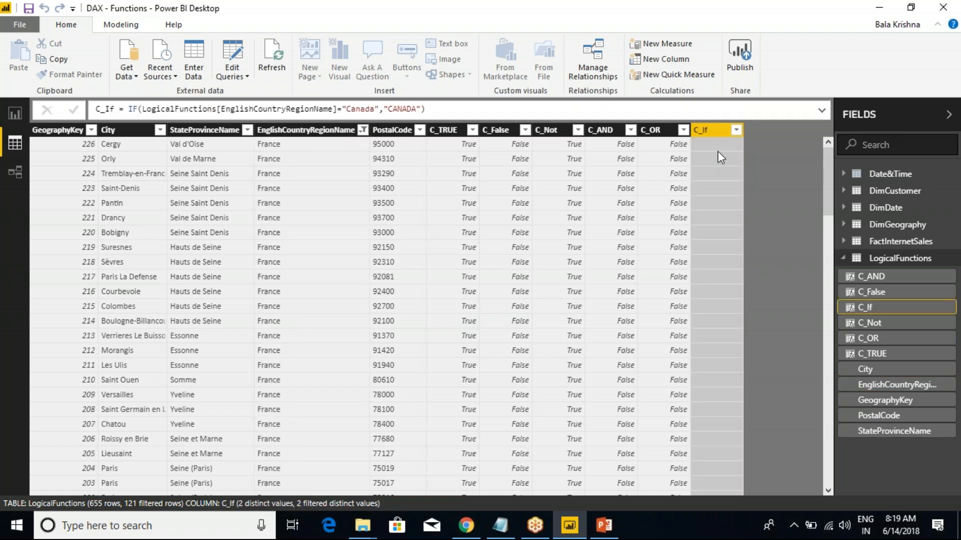
Add "NA" as the false result of the C_If formula and commit it.
left_click(423, 109)
type(",\"\"")
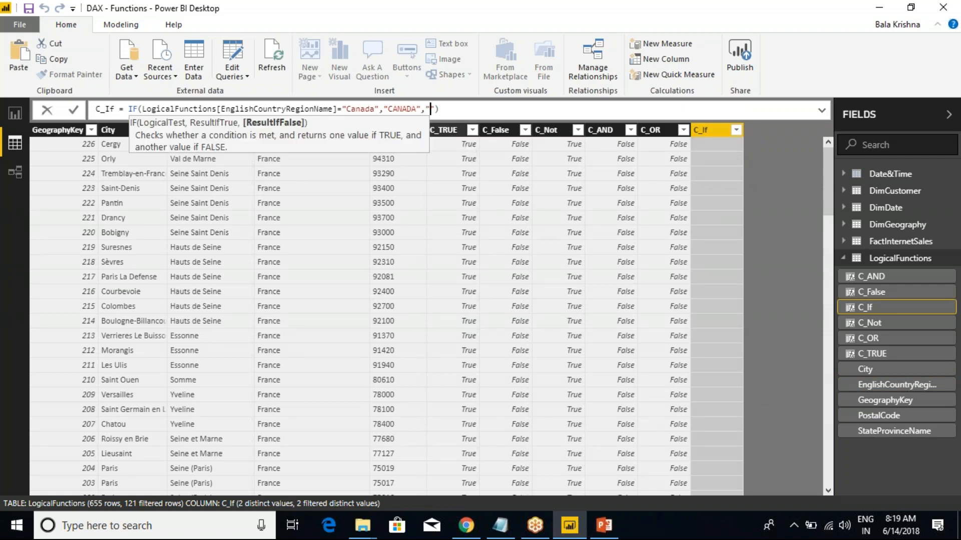
type("NA")
left_click(468, 111)
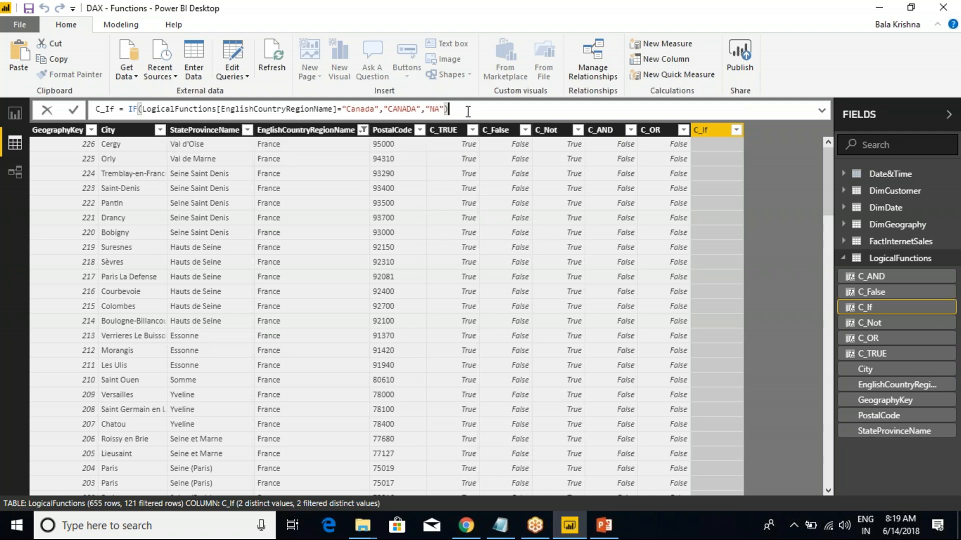
key("Return")
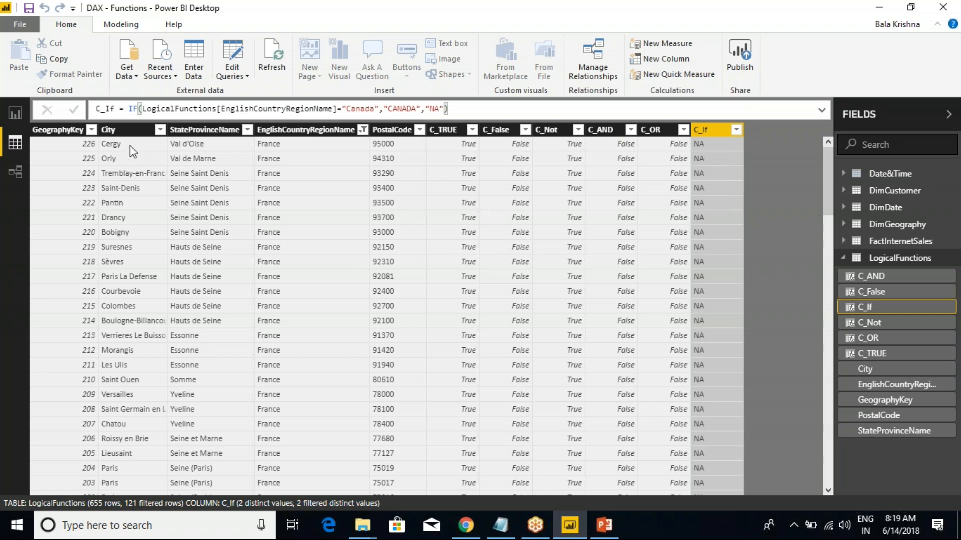
Show all countries again in the EnglishCountryRegionName column and sort the table by GeographyKey in ascending order.
left_click(345, 130)
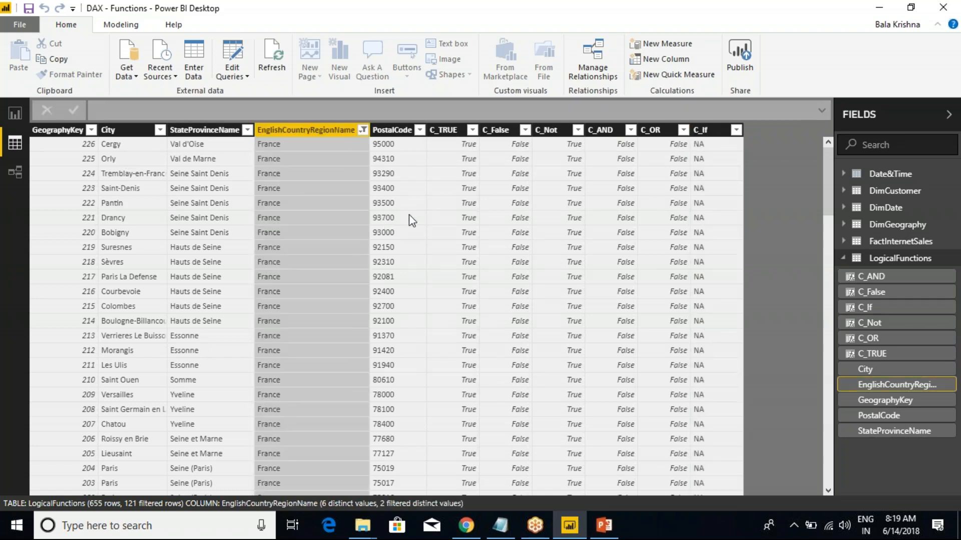
left_click(362, 129)
left_click(391, 276)
left_click(390, 276)
left_click(494, 374)
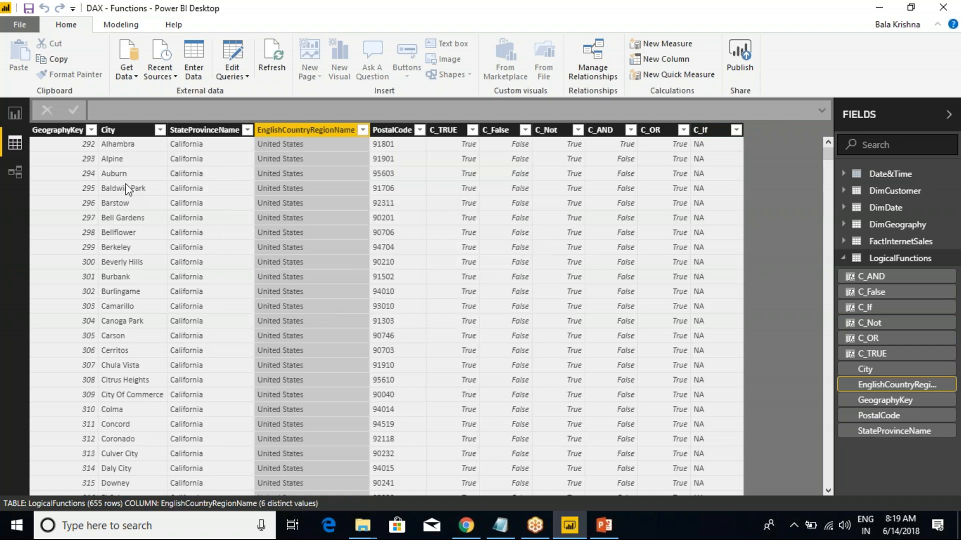
left_click(91, 129)
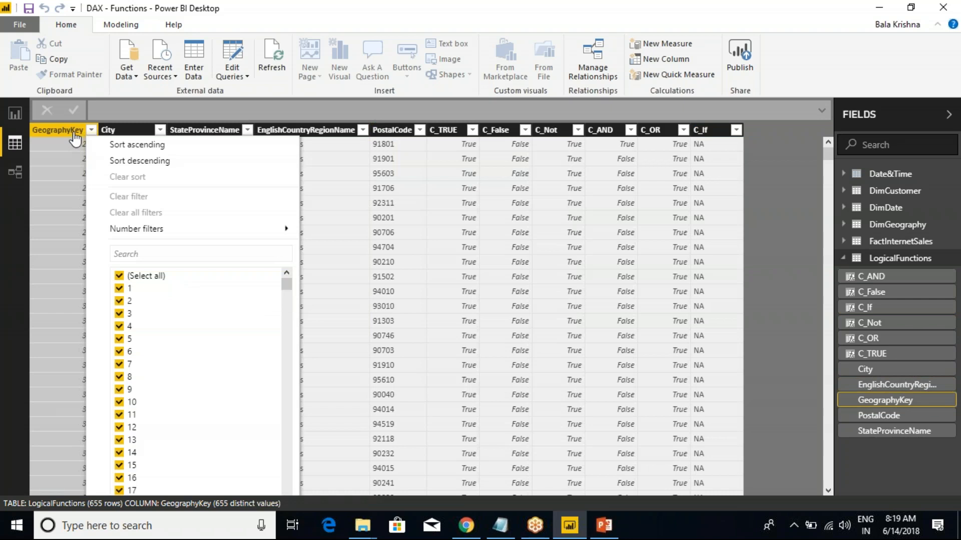
left_click(137, 145)
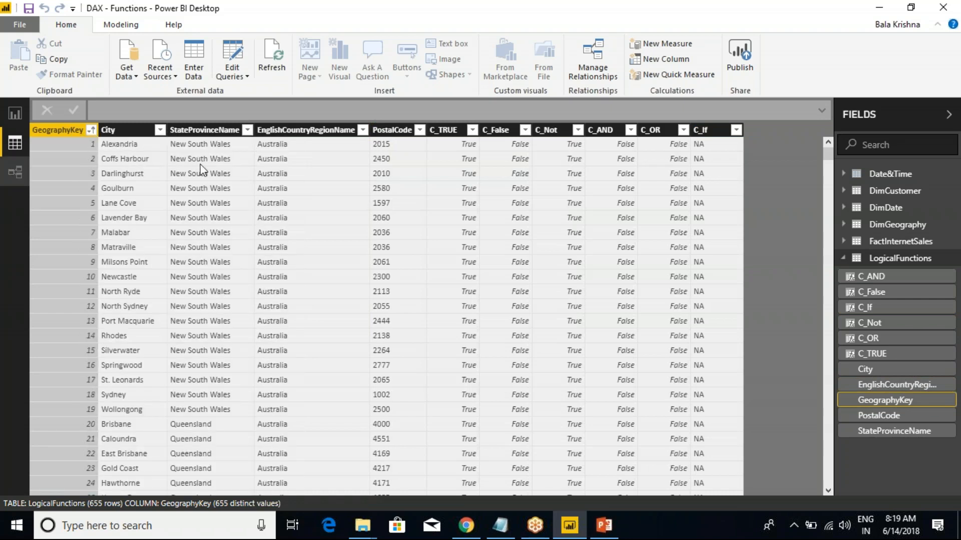
Add a calculated column named C_NestedIF to LogicalFunctions and begin its formula with an IF function.
left_click(704, 131)
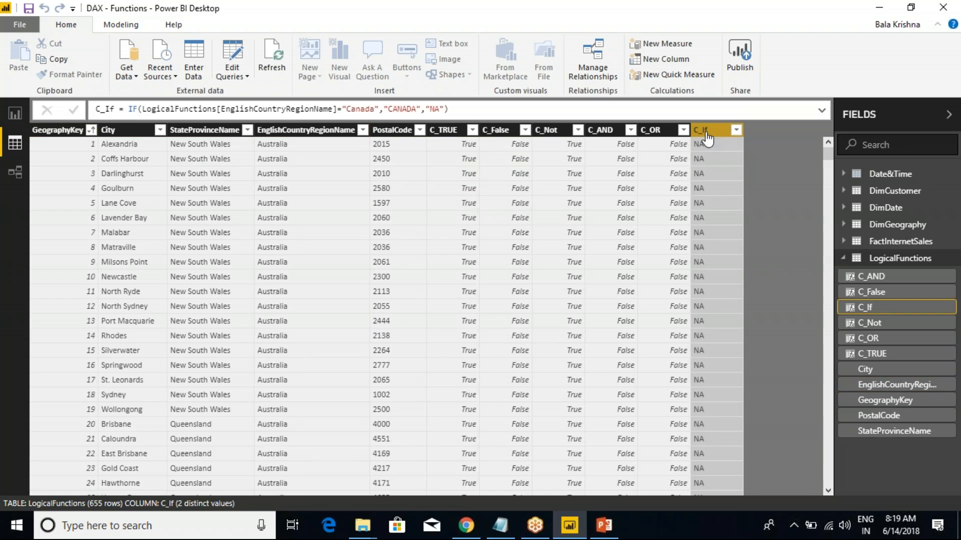
right_click(705, 134)
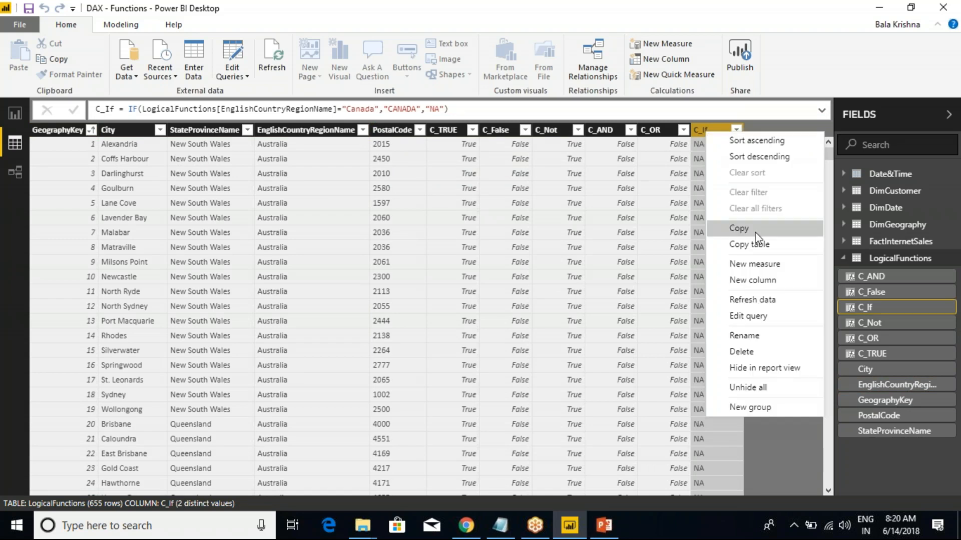
left_click(755, 278)
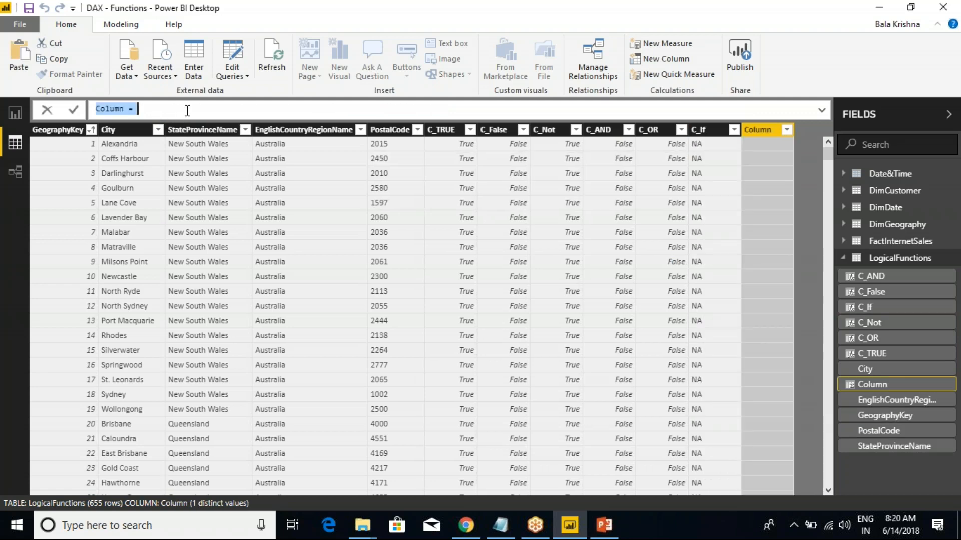
type("c_nES")
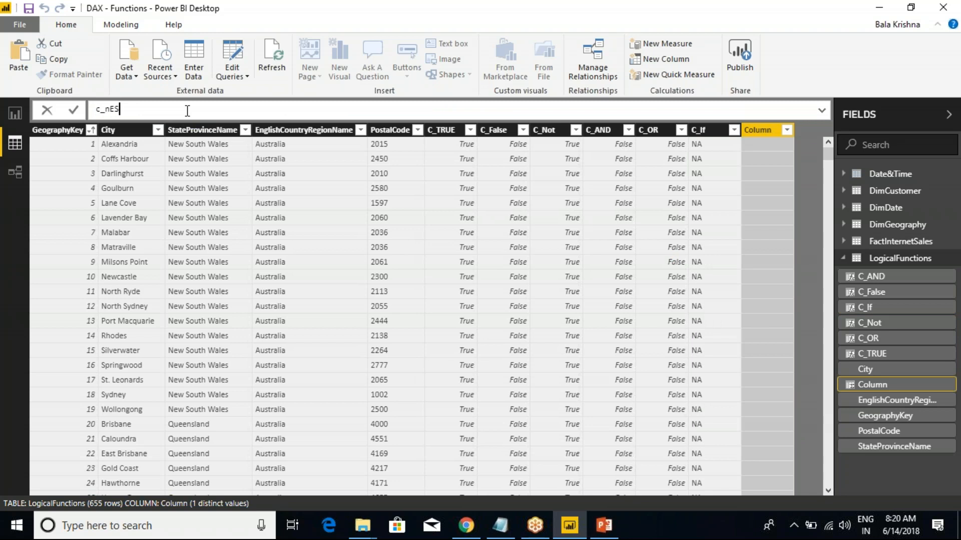
type("TEDiF")
key("BackSpace")
key("BackSpace")
key("BackSpace")
key("BackSpace")
key("BackSpace")
key("BackSpace")
key("BackSpace")
key("BackSpace")
key("BackSpace")
type("C_NestedIF = IF(")
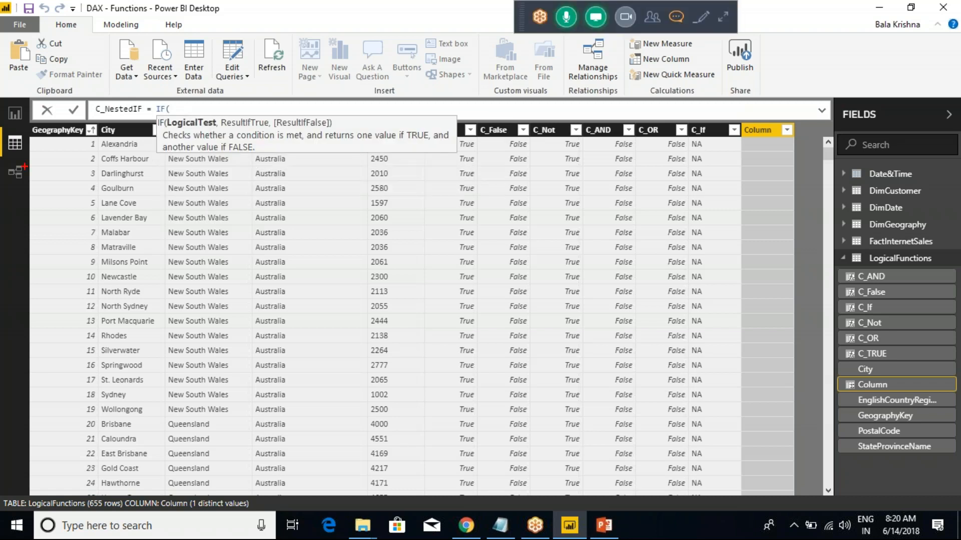
mouse_move(30, 123)
left_mouse_down()
mouse_move(87, 214)
mouse_move(101, 260)
mouse_move(98, 346)
left_mouse_up()
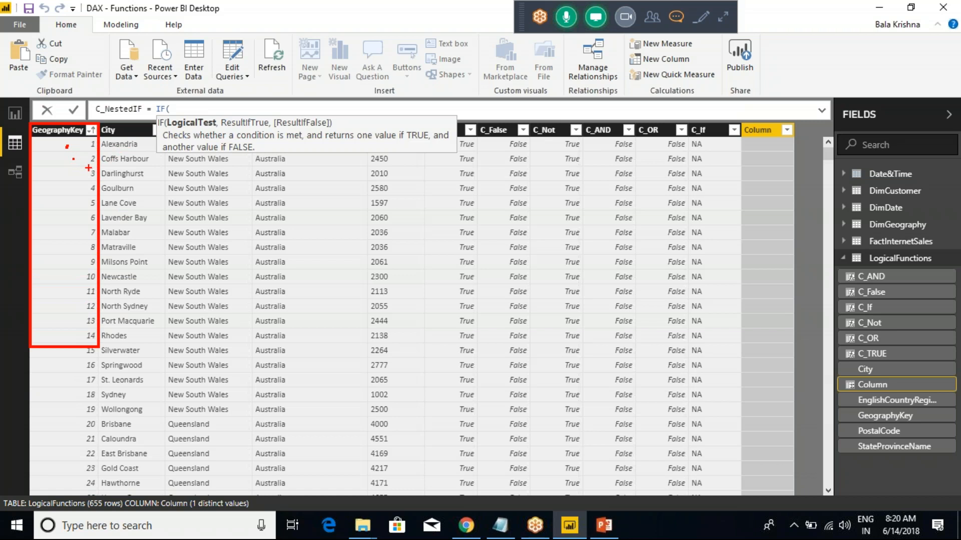
left_click(68, 173)
key("Escape")
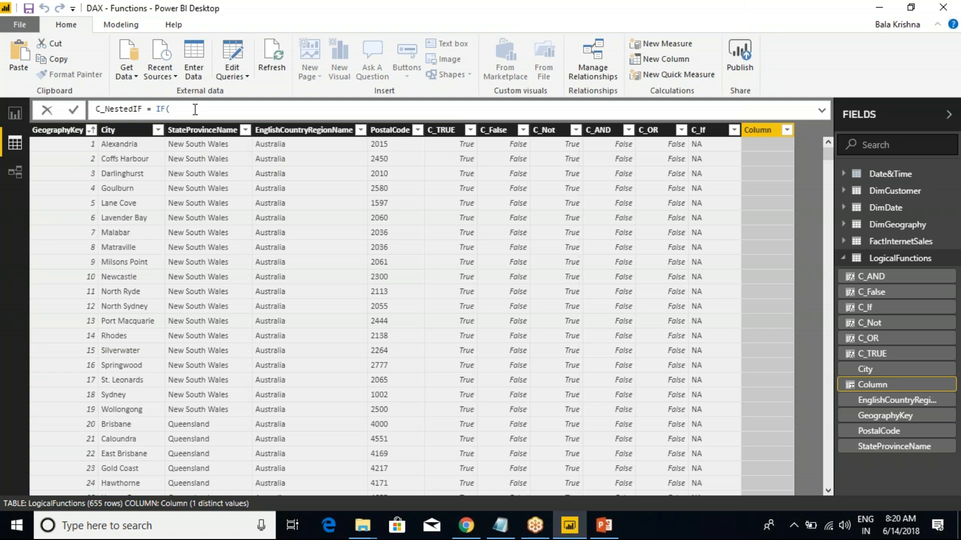
Set the IF test of C_NestedIF to LogicalFunctions[GeographyKey]=1 with "One" as the true result.
type("geo")
key("Down")
key("Down")
key("Tab")
type("=1")
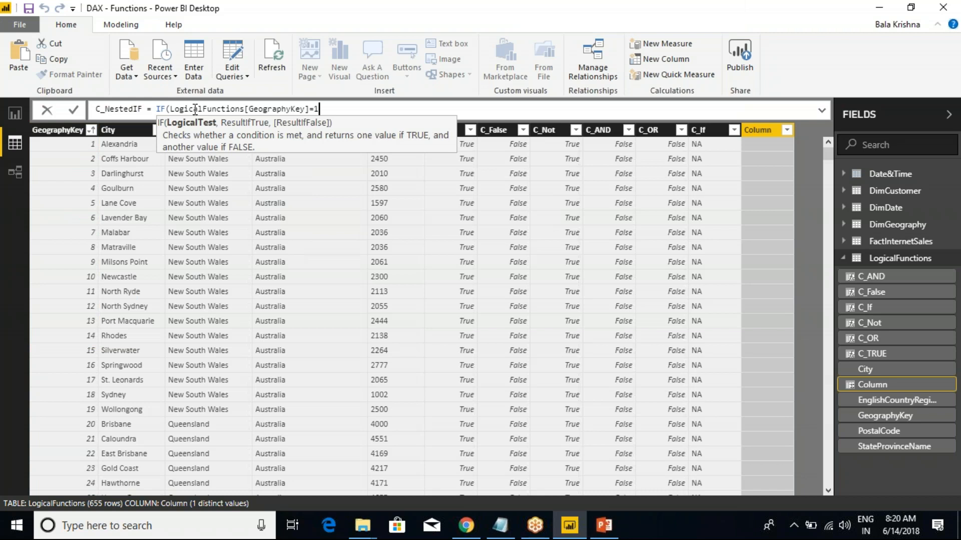
type(",")
type("\"\"")
type("One")
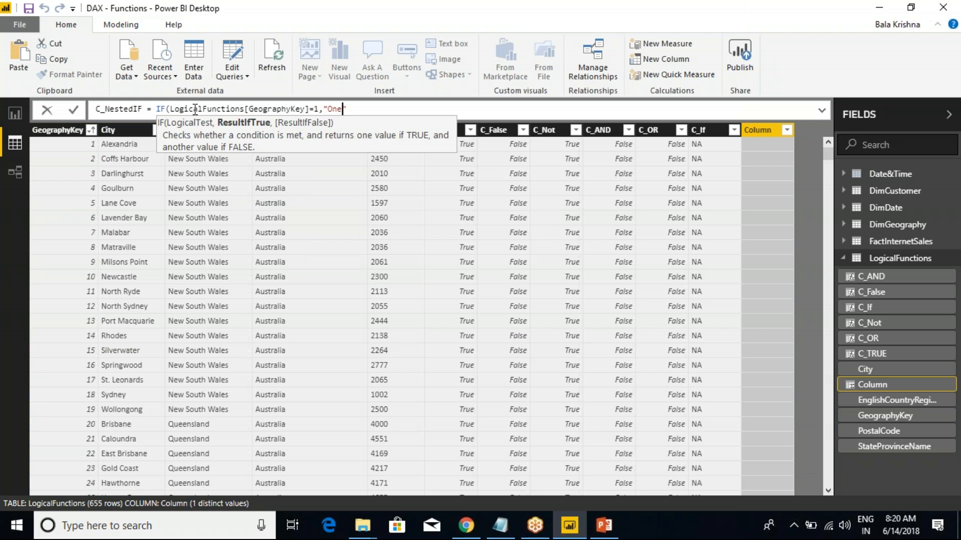
Add "NA" as the false result of the C_NestedIF formula, close the function and commit it.
left_click(359, 112)
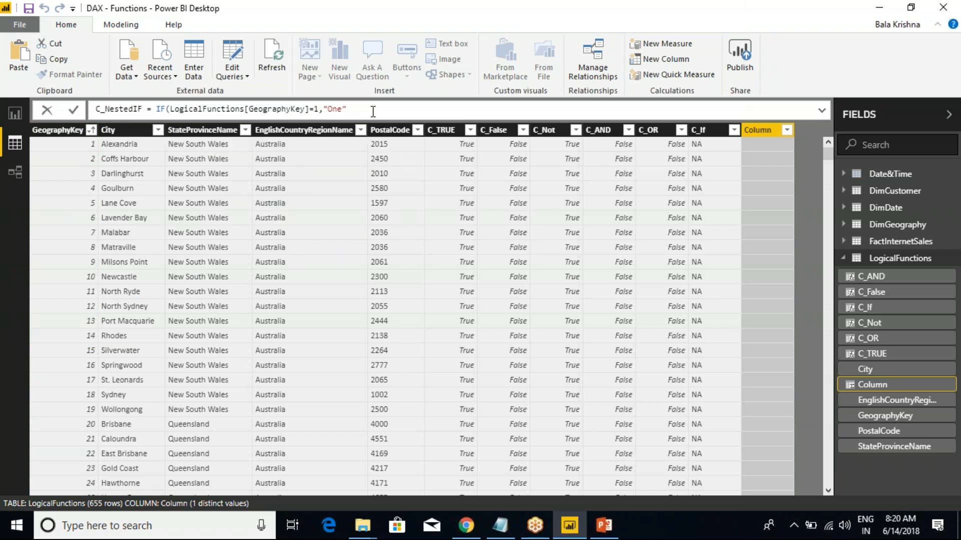
type(",")
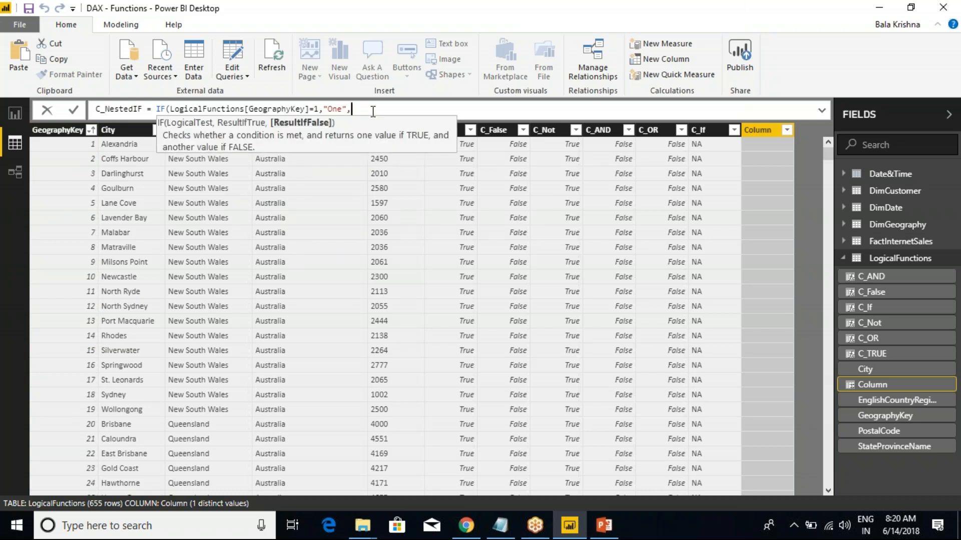
type("\"NA")
left_click(388, 106)
type(")")
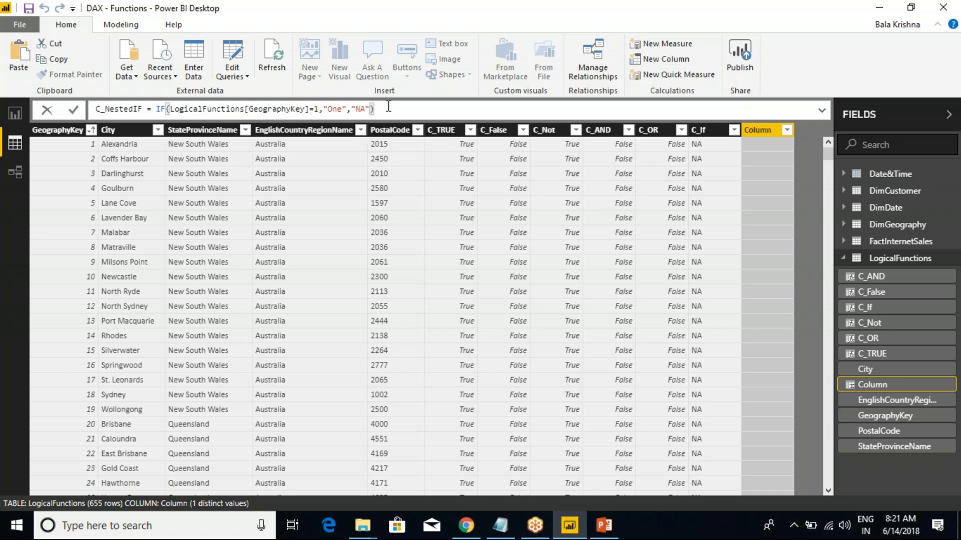
key("Return")
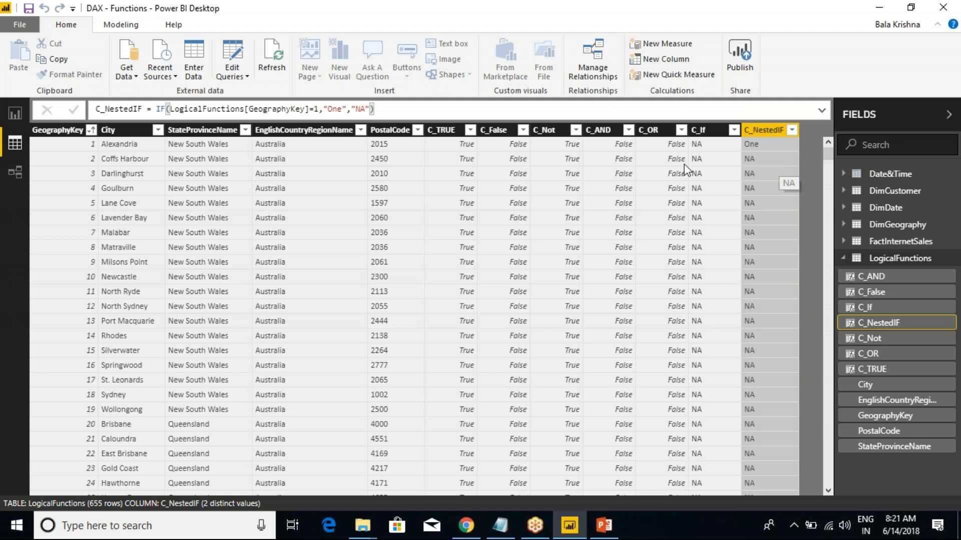
Compare the C_NestedIF results with the GeographyKey values and the arguments of the formula.
key("ctrl+2")
mouse_move(730, 113)
left_mouse_down()
mouse_move(805, 209)
mouse_move(812, 283)
left_mouse_up()
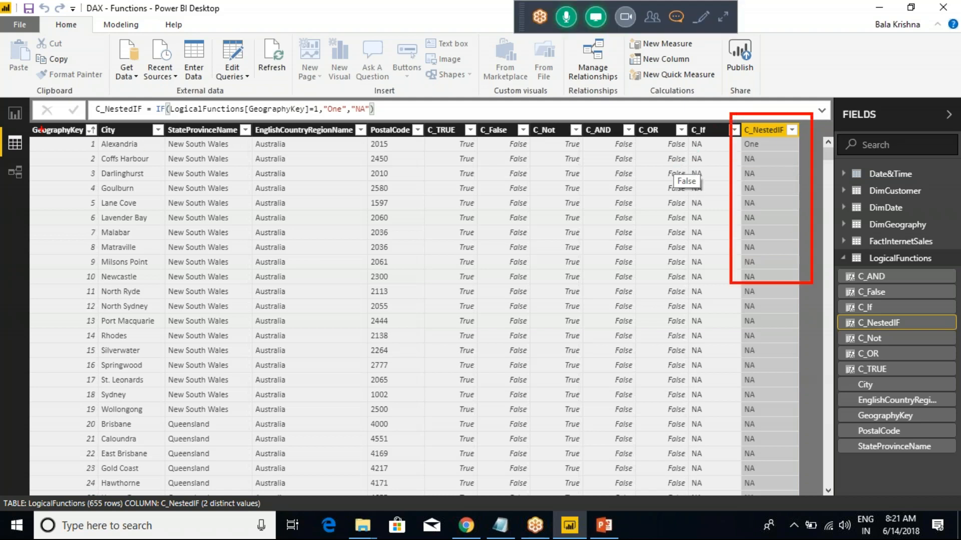
left_click_drag(25, 114, 104, 193)
left_click_drag(70, 148, 85, 139)
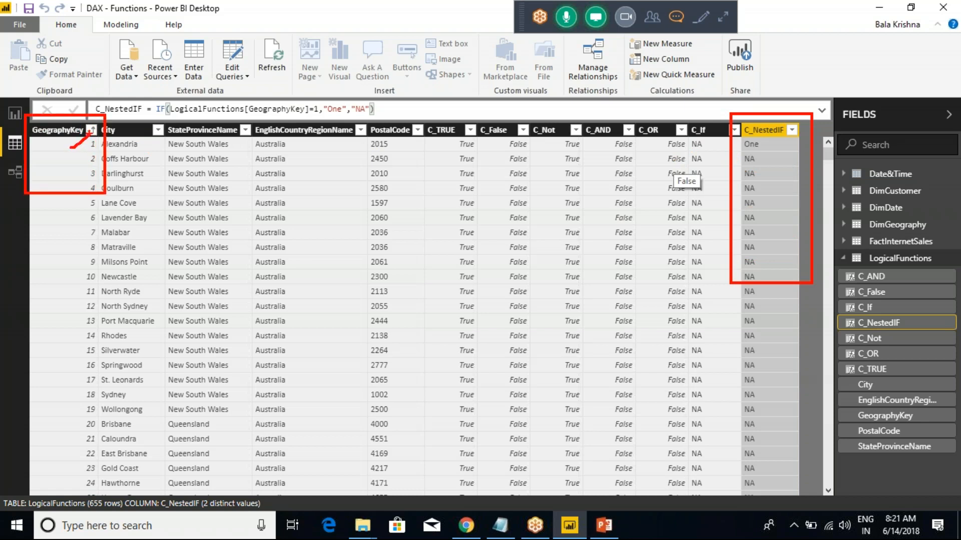
mouse_move(313, 97)
left_mouse_down()
mouse_move(324, 66)
mouse_move(336, 101)
mouse_move(357, 96)
left_mouse_up()
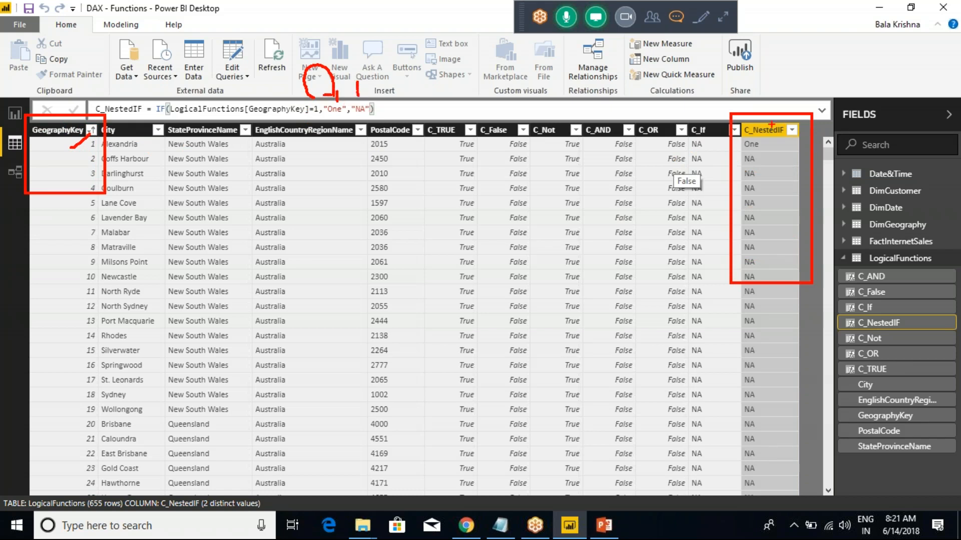
mouse_move(762, 148)
left_mouse_down()
mouse_move(771, 140)
mouse_move(764, 333)
left_mouse_up()
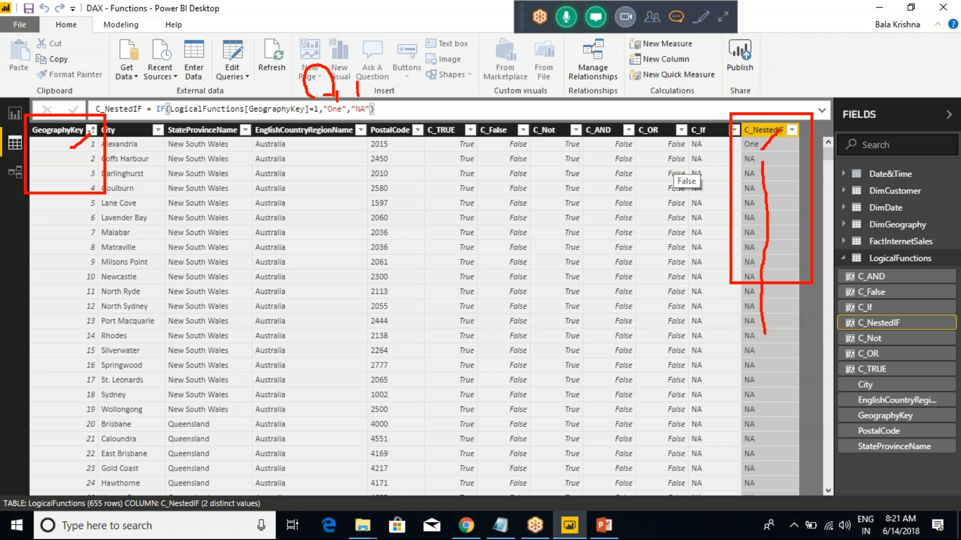
key("Escape")
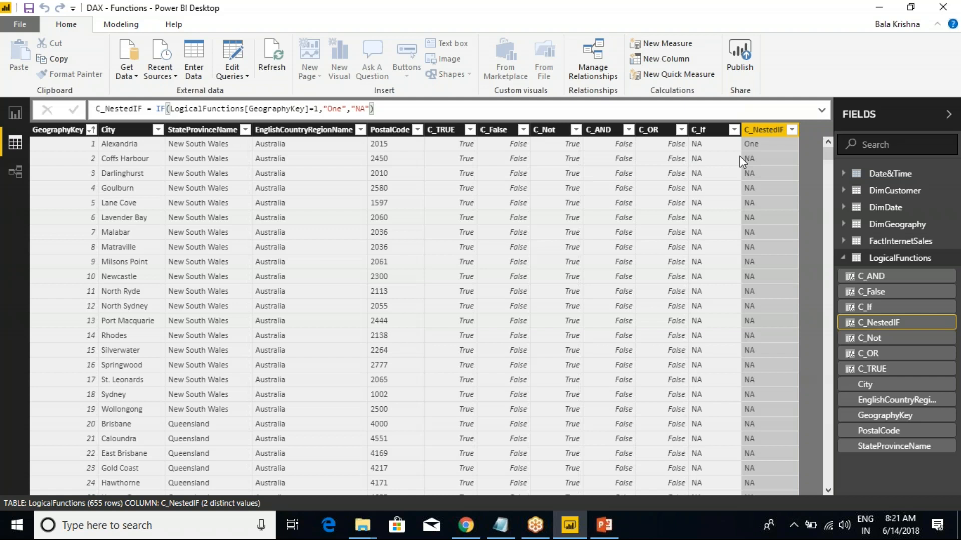
mouse_move(760, 160)
left_mouse_down()
mouse_move(792, 138)
mouse_move(778, 179)
mouse_move(782, 171)
left_mouse_up()
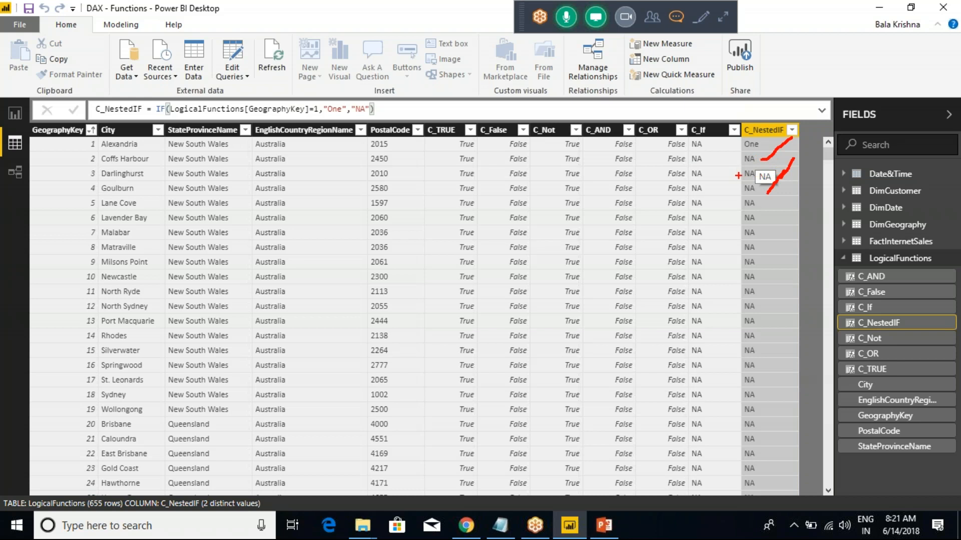
Remove the "NA" false result from the C_NestedIF formula, keeping the comma after "One".
left_click(379, 108)
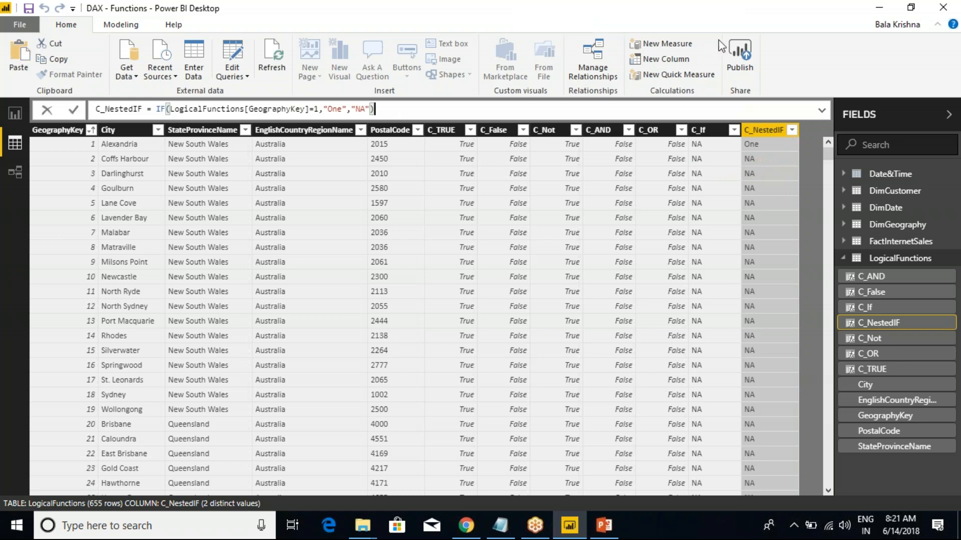
left_click(718, 19)
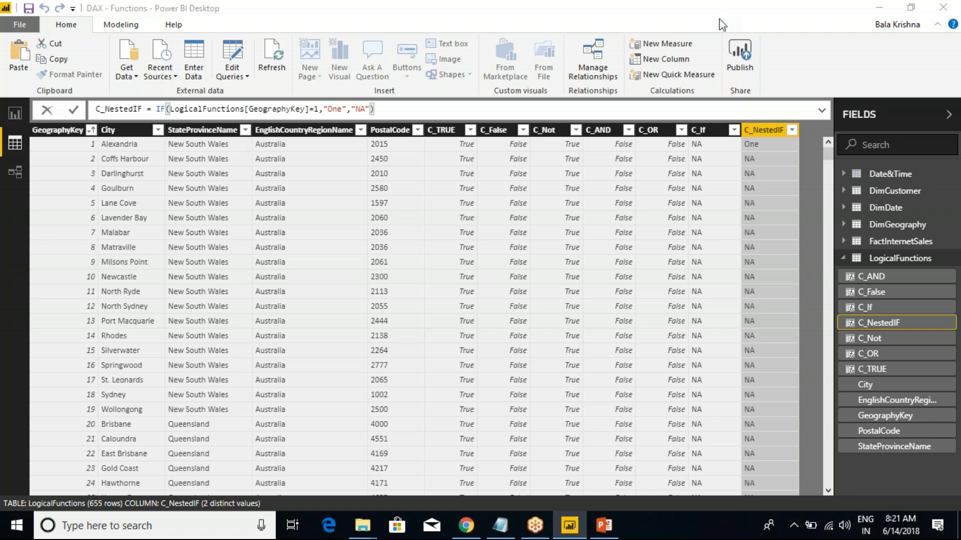
left_click(719, 19)
left_click(371, 108)
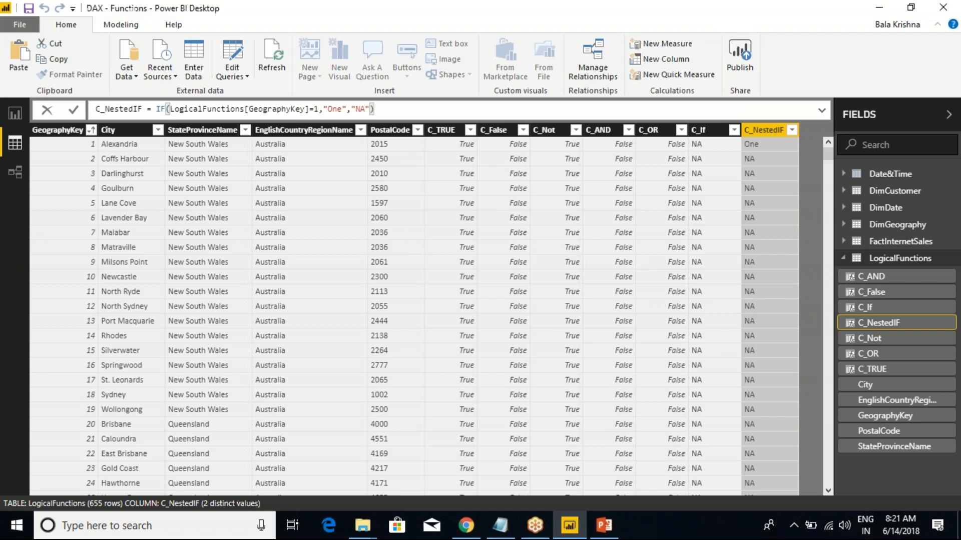
left_click(348, 109)
left_click_drag(348, 109, 174, 108)
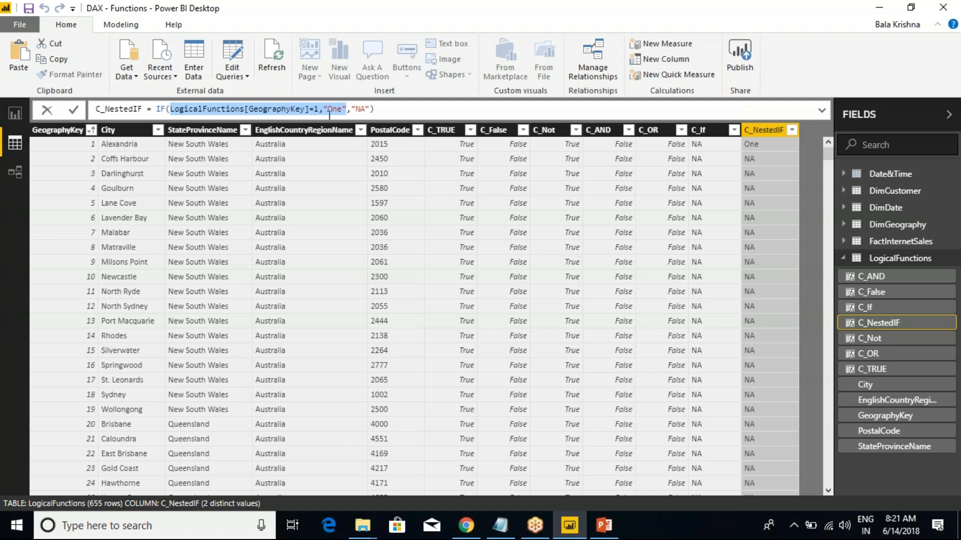
left_click(371, 109)
key("BackSpace")
key("BackSpace")
key("BackSpace")
key("BackSpace")
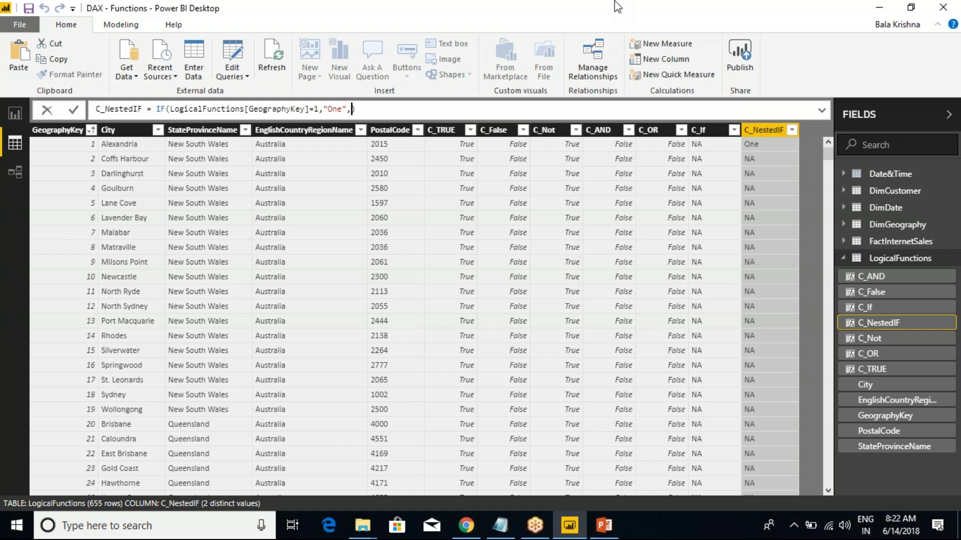
left_click(848, 25)
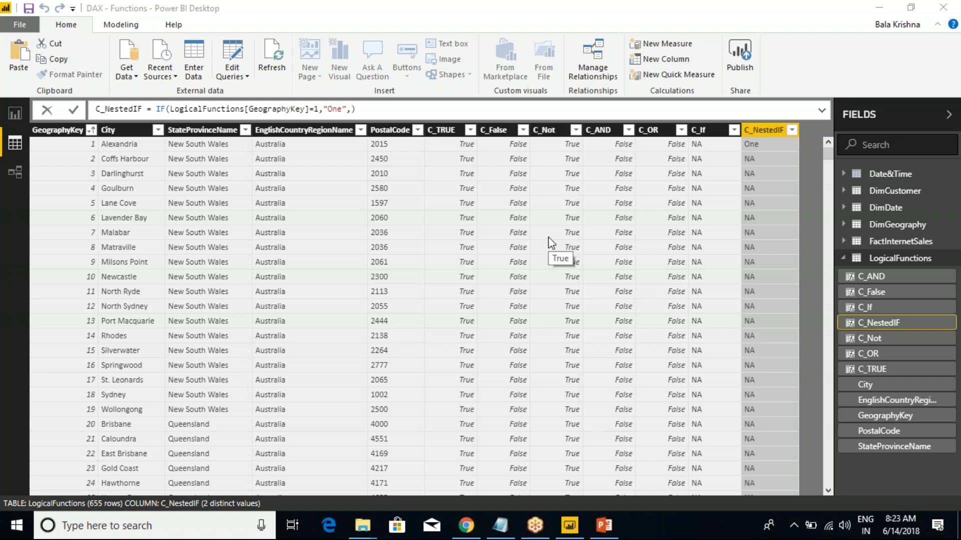
left_click(352, 109)
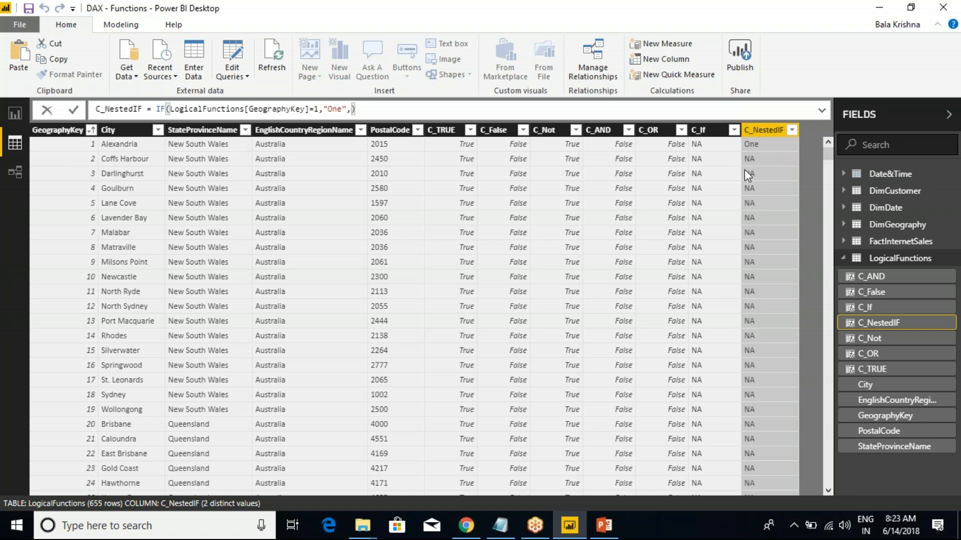
left_click(352, 109)
type("IF")
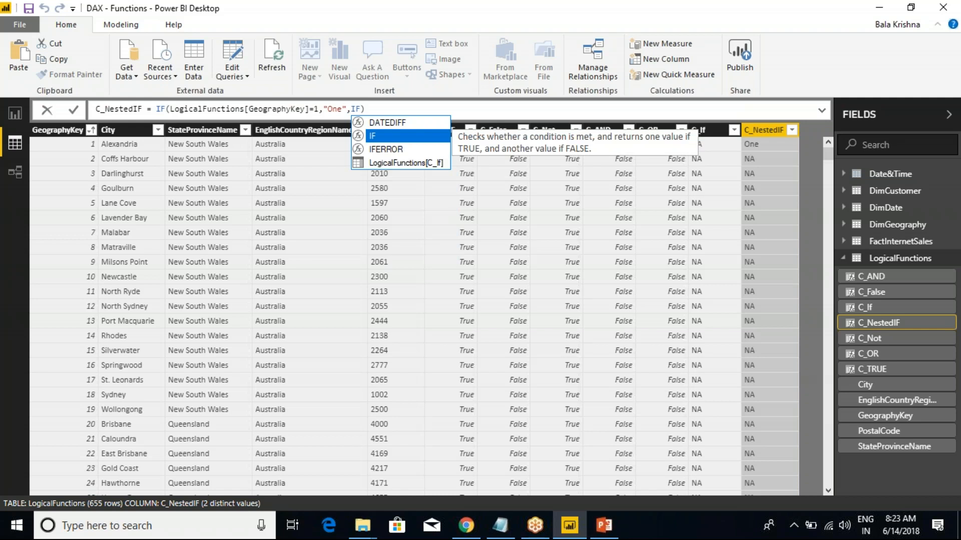
key("BackSpace")
key("BackSpace")
type("ELS")
key("BackSpace")
key("BackSpace")
key("BackSpace")
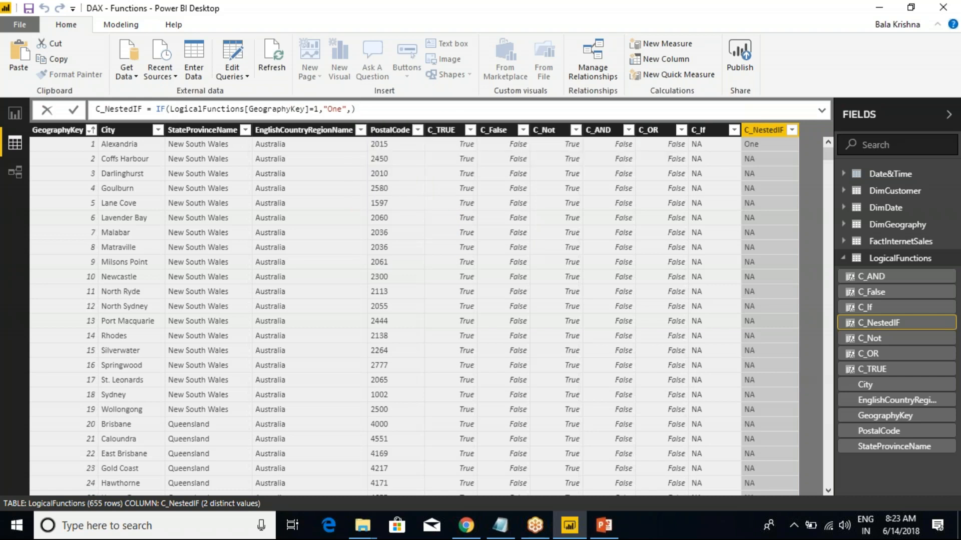
type("IFE")
key("BackSpace")
key("BackSpace")
key("BackSpace")
Nest a second IF as the false result of C_NestedIF, testing LogicalFunctions[GeographyKey]=2.
type("IF")
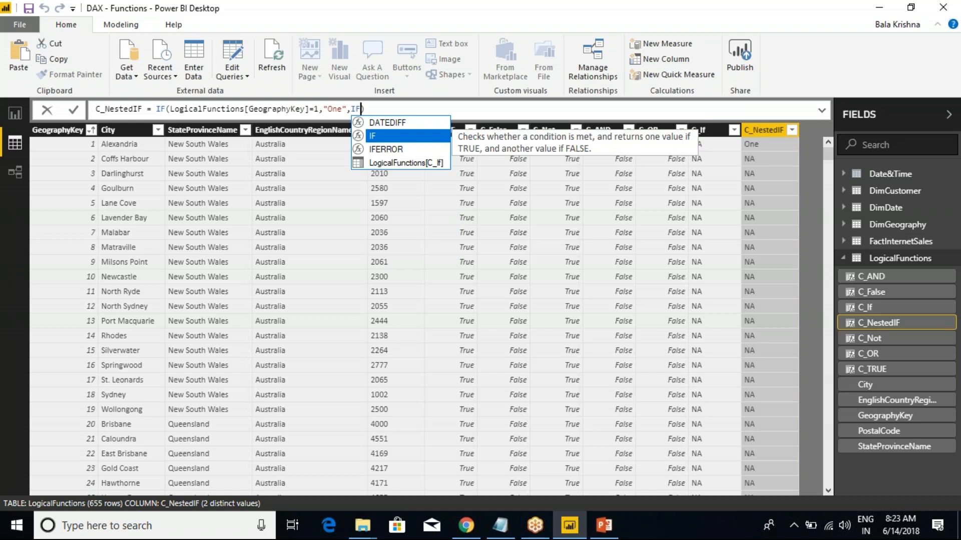
type("(")
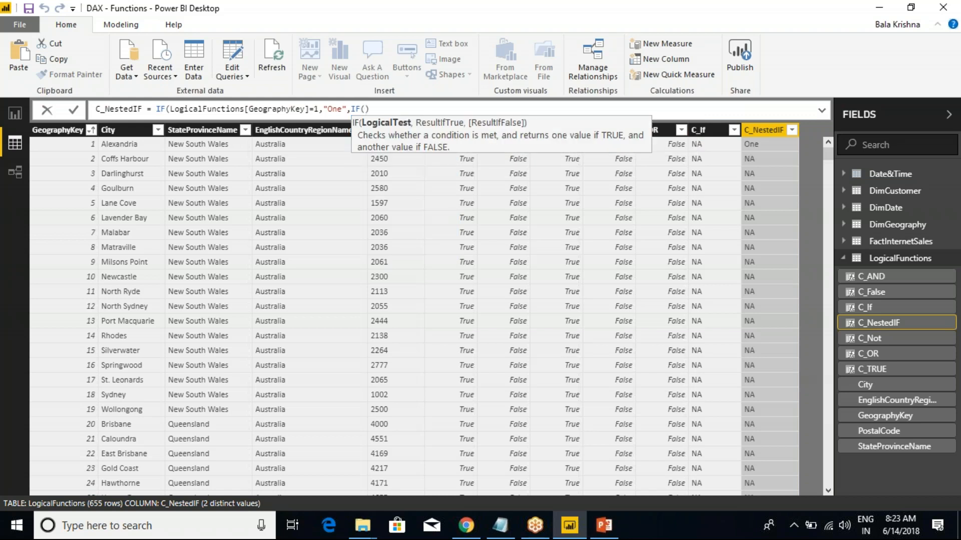
type("GEO")
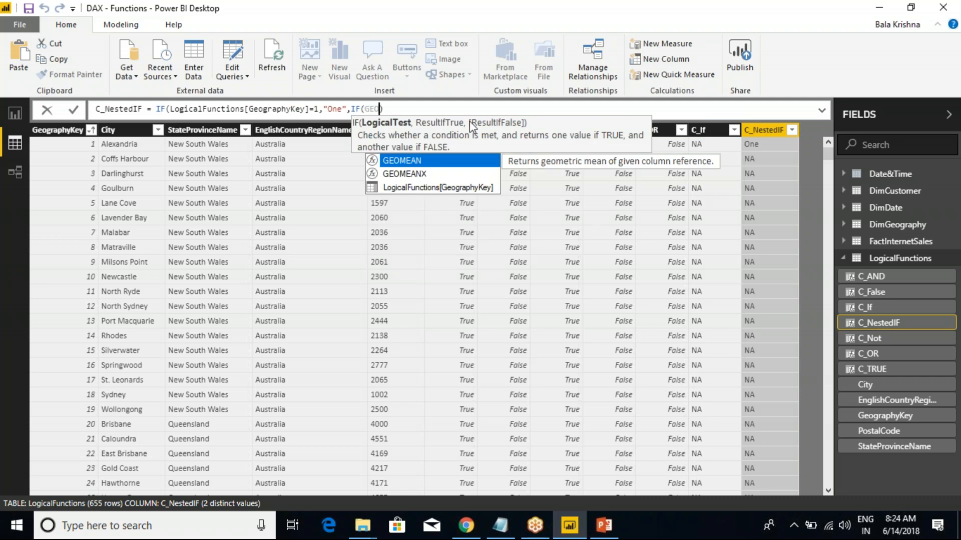
key("Down")
key("Down")
key("Tab")
type("=2")
Give the nested IF in C_NestedIF "Two" as its true result and "NA" as its false result.
type(",\"\"")
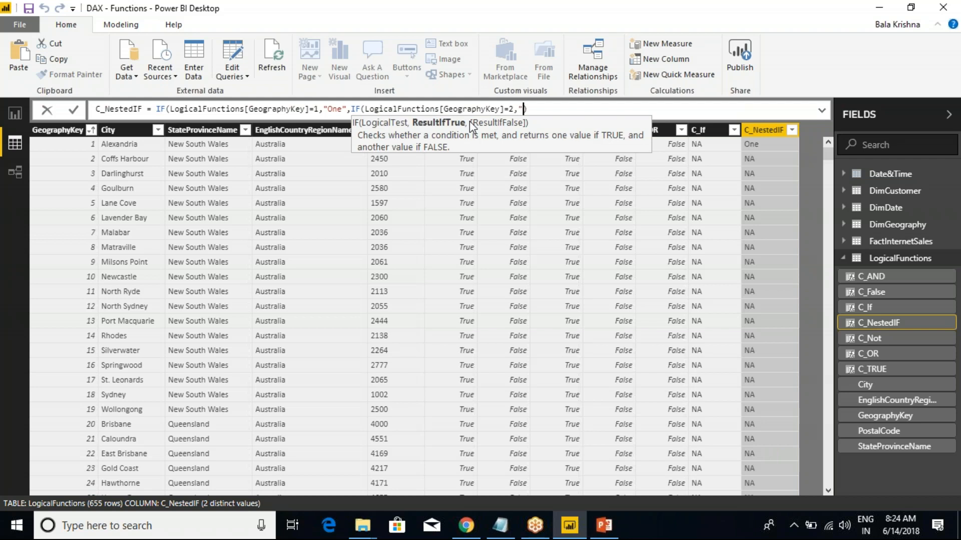
type(",\"\",")
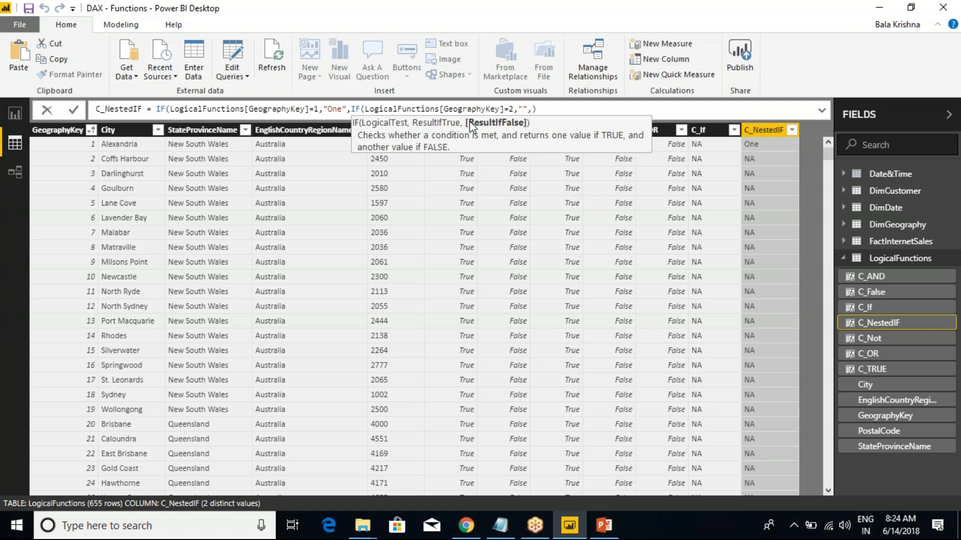
key("Left")
type("na")
key("BackSpace")
key("BackSpace")
type("NA")
key("Left")
key("Left")
key("Left")
key("Left")
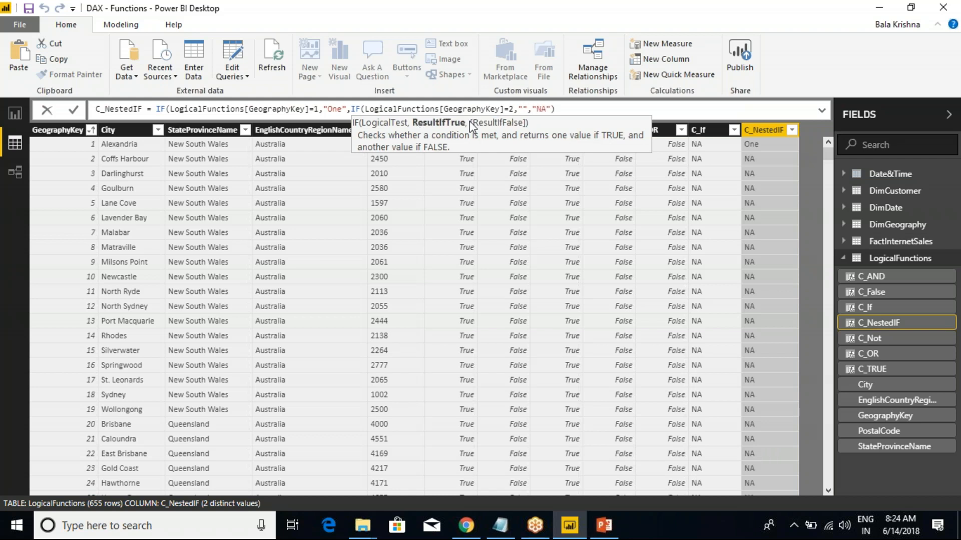
type("Two")
left_click(586, 109)
type(")")
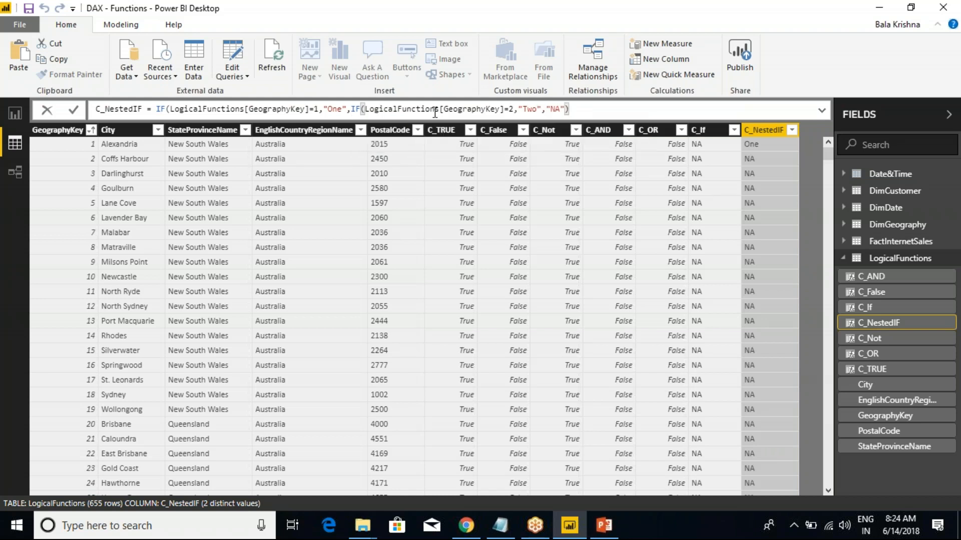
Remove both closing parentheses from the C_NestedIF formula and re-enter only the inner IF's closing parenthesis.
left_click_drag(353, 109, 526, 109)
key("shift+Home")
left_click(585, 106)
type(")")
key("BackSpace")
type(")")
left_click_drag(166, 84, 177, 95)
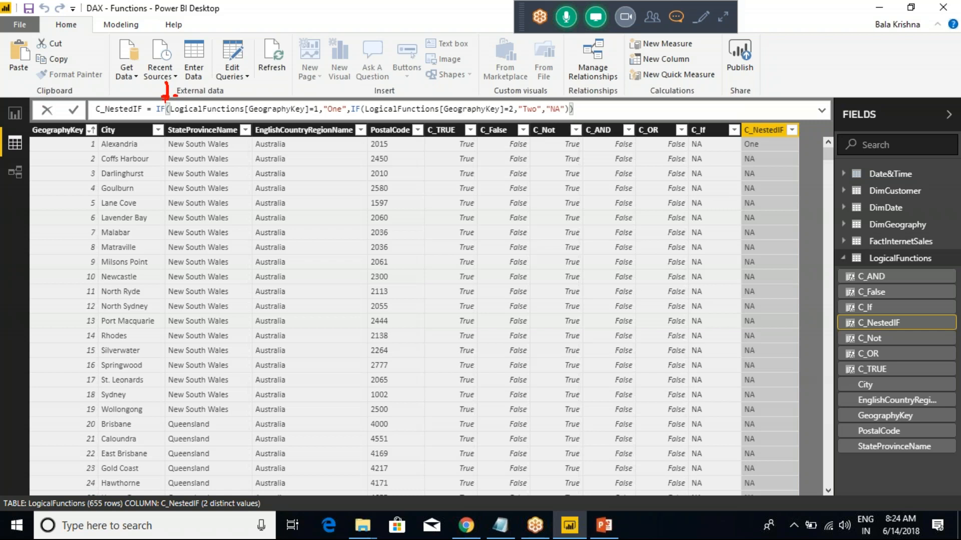
left_click_drag(565, 92, 574, 93)
left_click(591, 111)
key("BackSpace")
key("BackSpace")
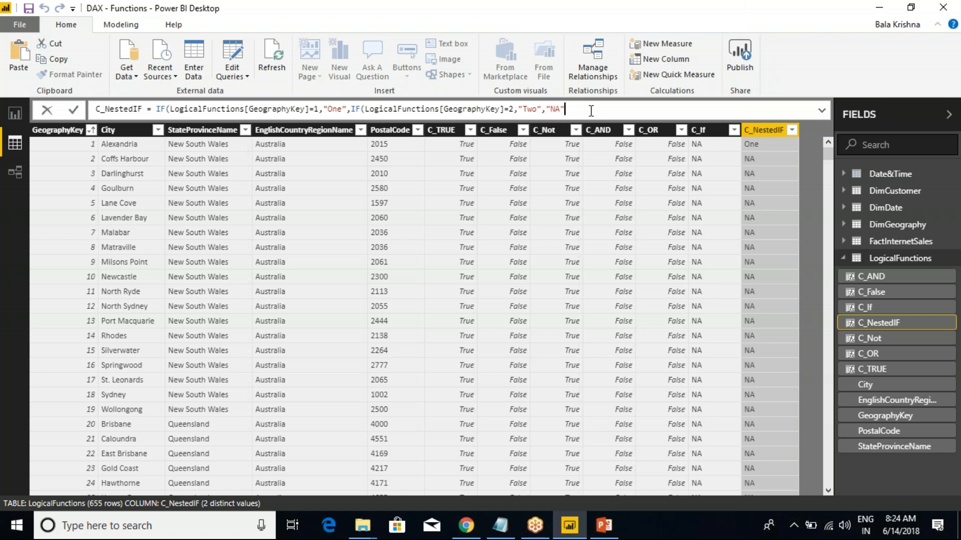
type(")")
Close the outer IF of C_NestedIF with a final parenthesis and commit the formula.
key("ctrl+2")
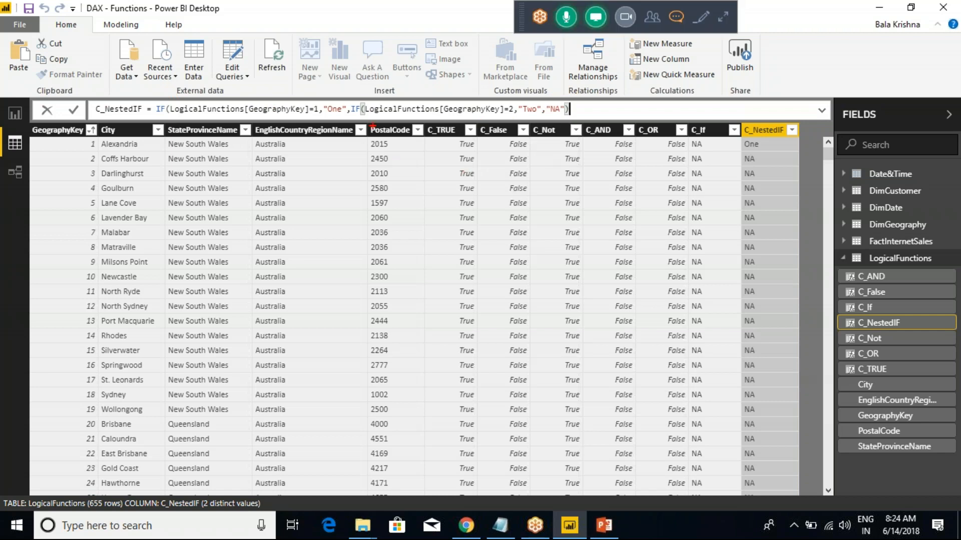
left_click_drag(361, 74, 354, 91)
left_click(369, 91)
left_click_drag(170, 80, 171, 100)
key("Escape")
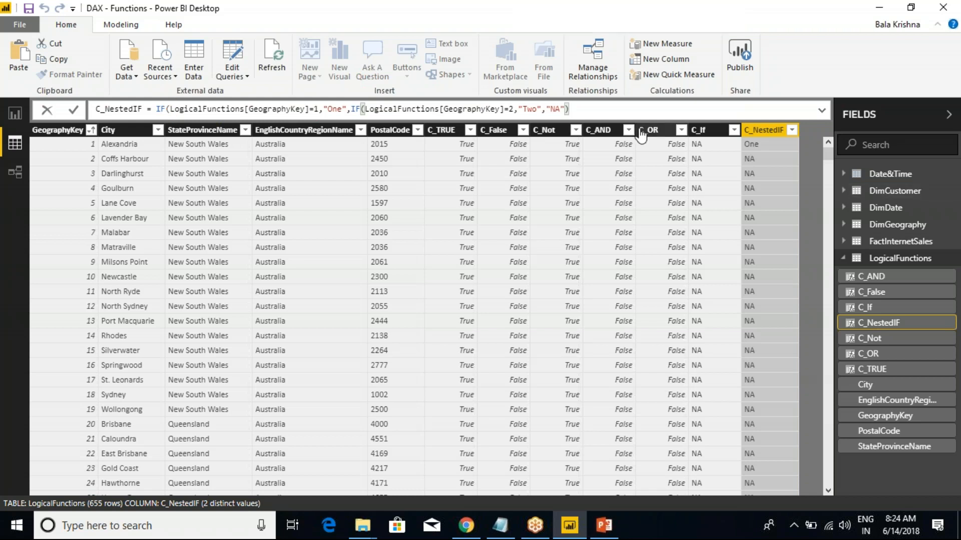
type(")")
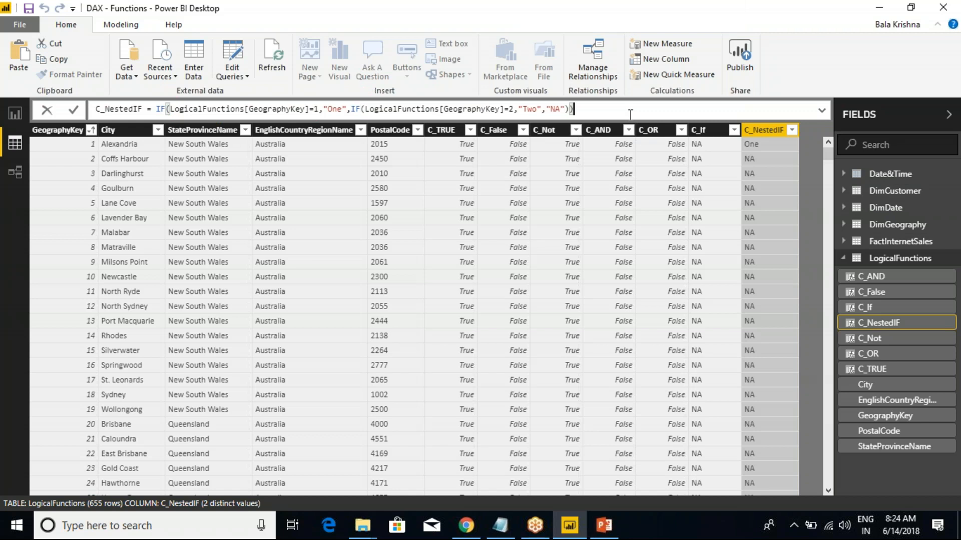
key("Return")
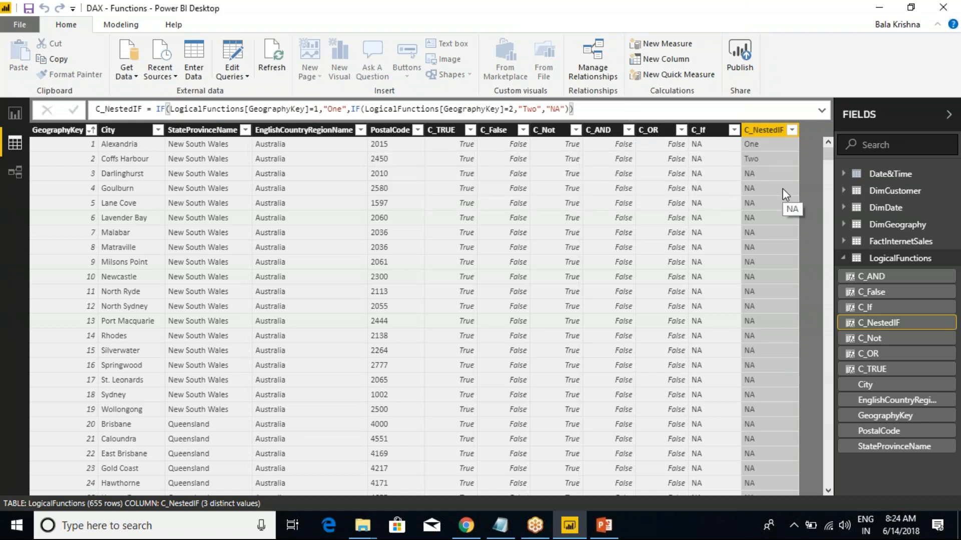
Check the C_NestedIF results in the first two rows against the nested IF formula.
key("ctrl+2")
left_click_drag(771, 144, 786, 125)
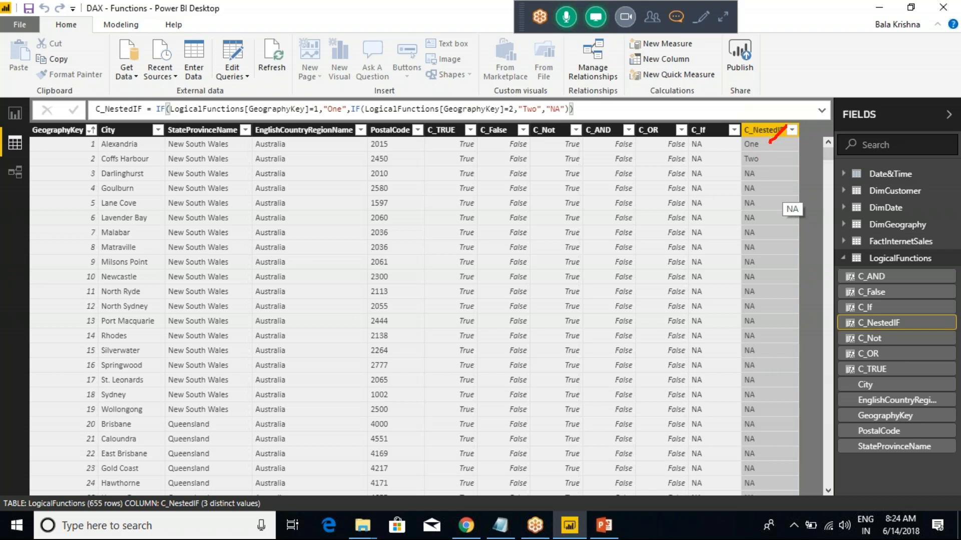
left_click_drag(770, 160, 793, 142)
key("Escape")
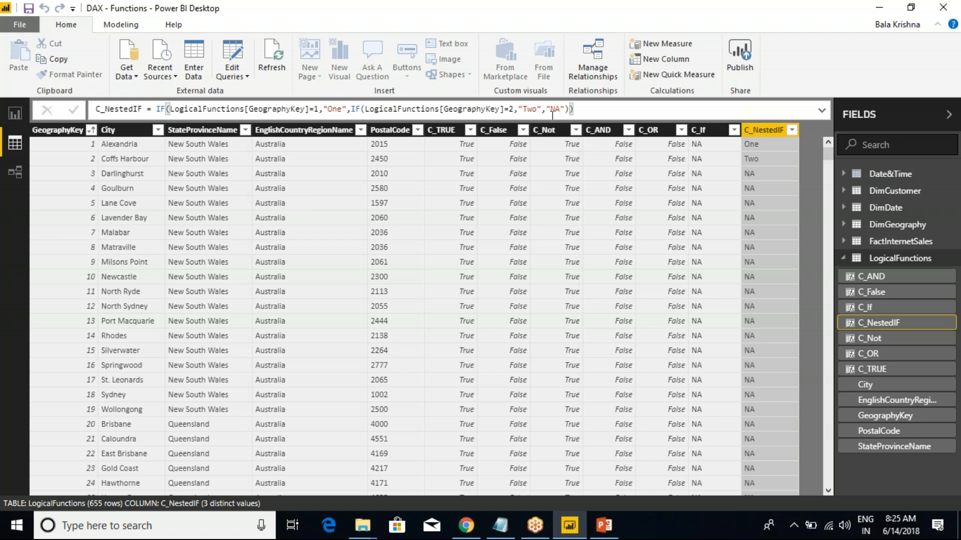
left_click_drag(156, 109, 575, 109)
left_click(570, 111)
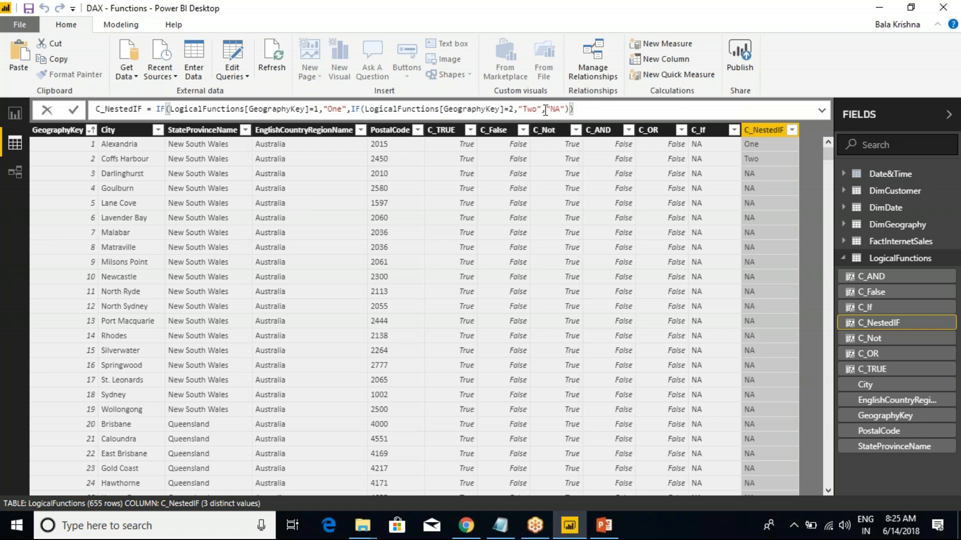
Nest a third IF before "NA" in C_NestedIF, testing LogicalFunctions[GeographyKey]=3.
left_click(566, 109)
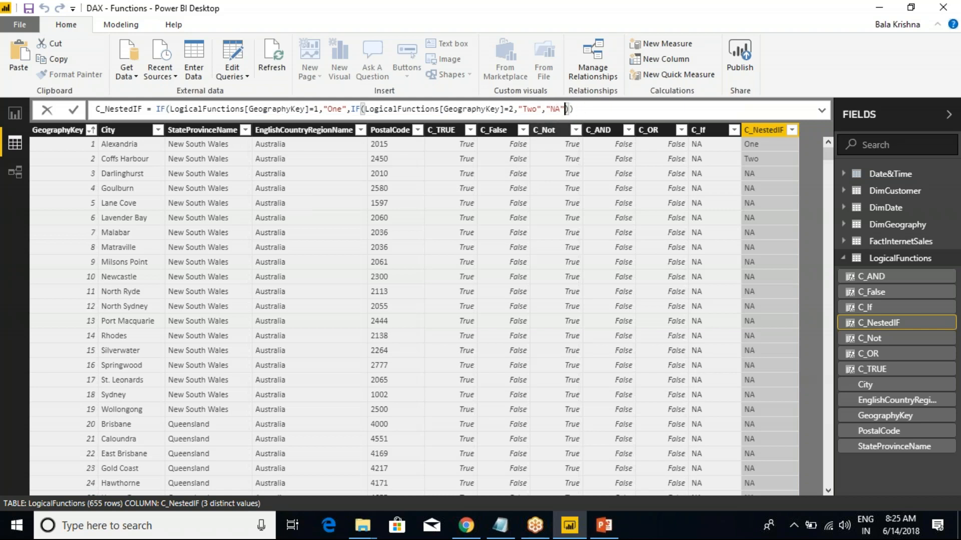
key("Left")
key("Left")
key("Left")
key("Left")
type("IF(GEO")
key("Down")
key("Down")
key("Tab")
type("=")
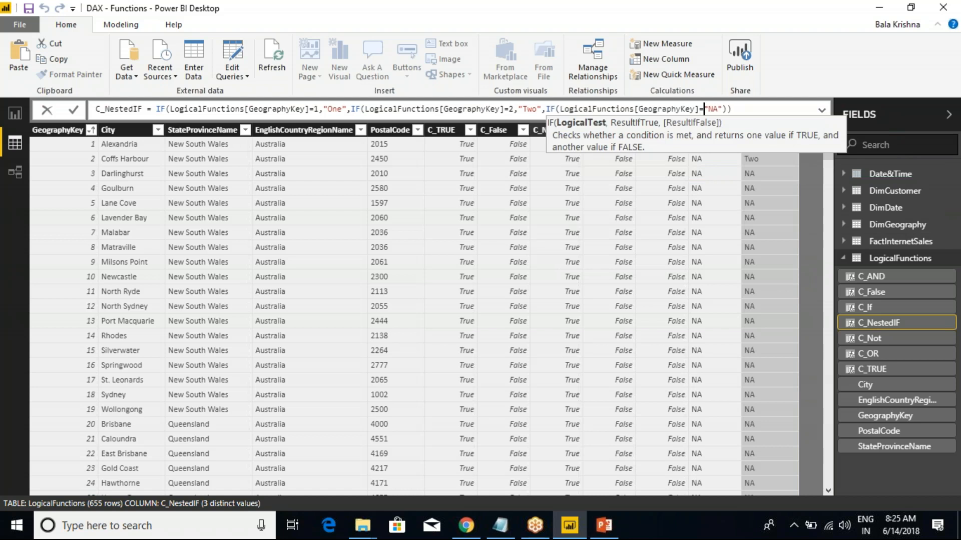
type("3,,")
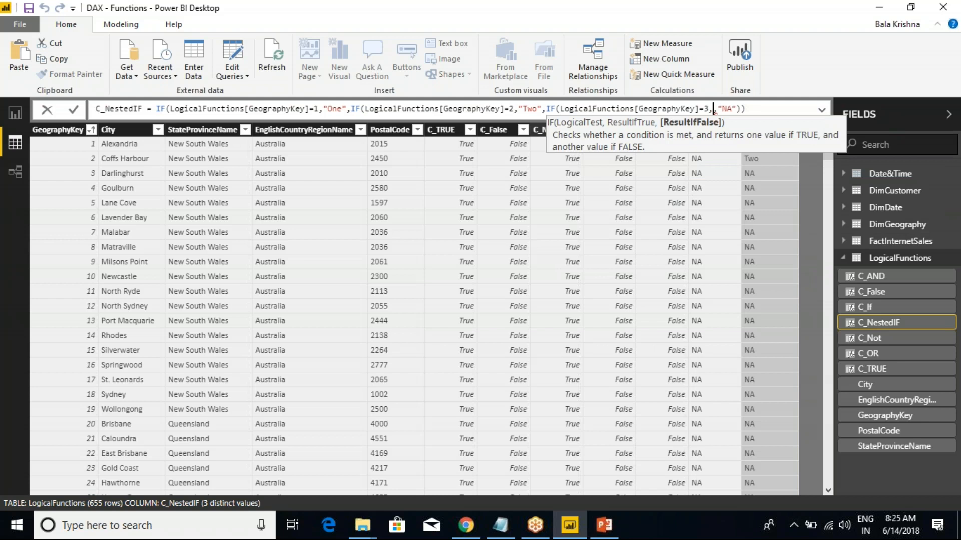
Give the third IF "Three" as its true result, add the missing closing parenthesis and commit C_NestedIF.
key("Left")
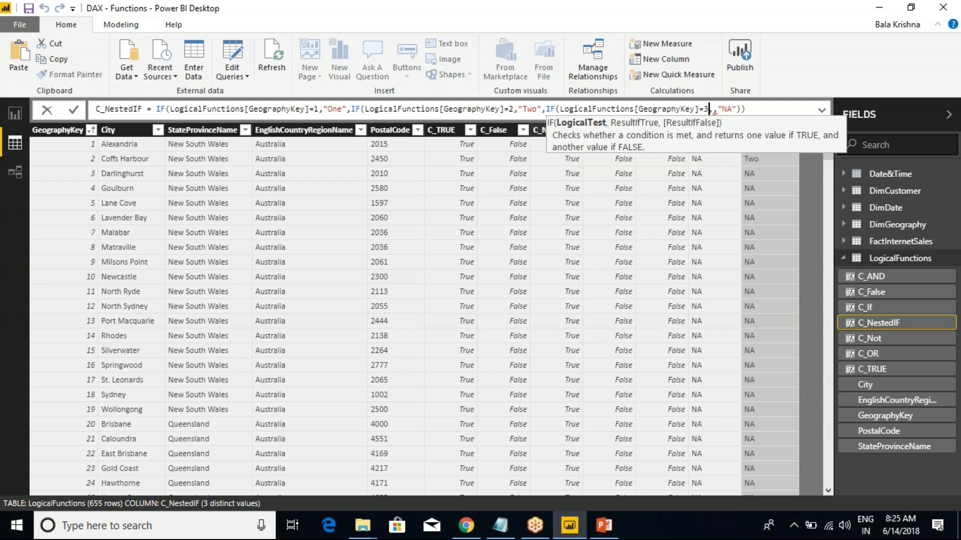
key("Right")
type("\"")
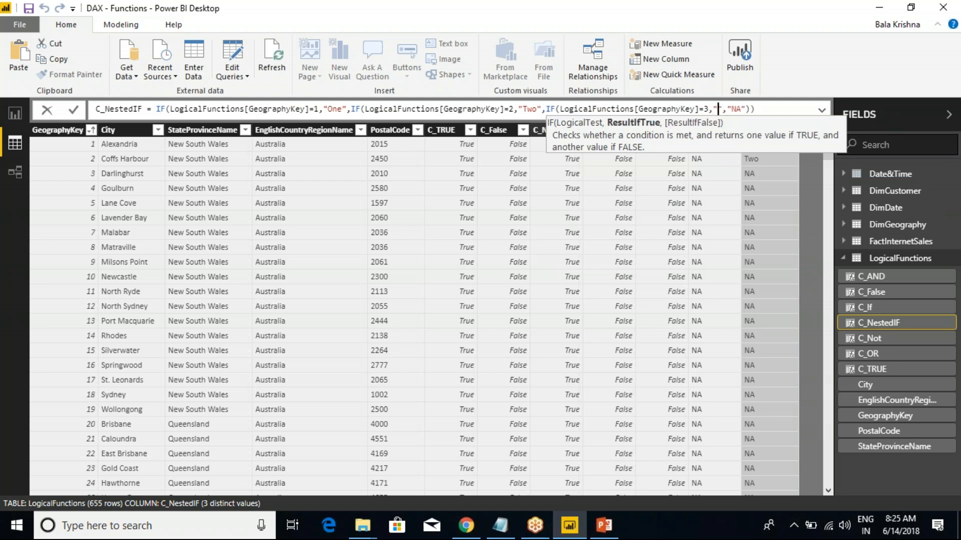
type("Three")
left_click(787, 110)
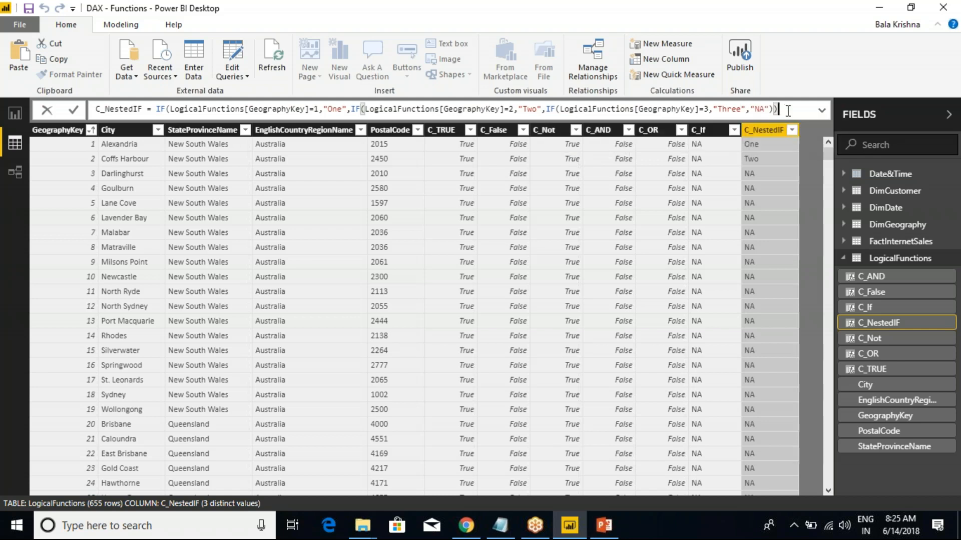
type(")")
key("Return")
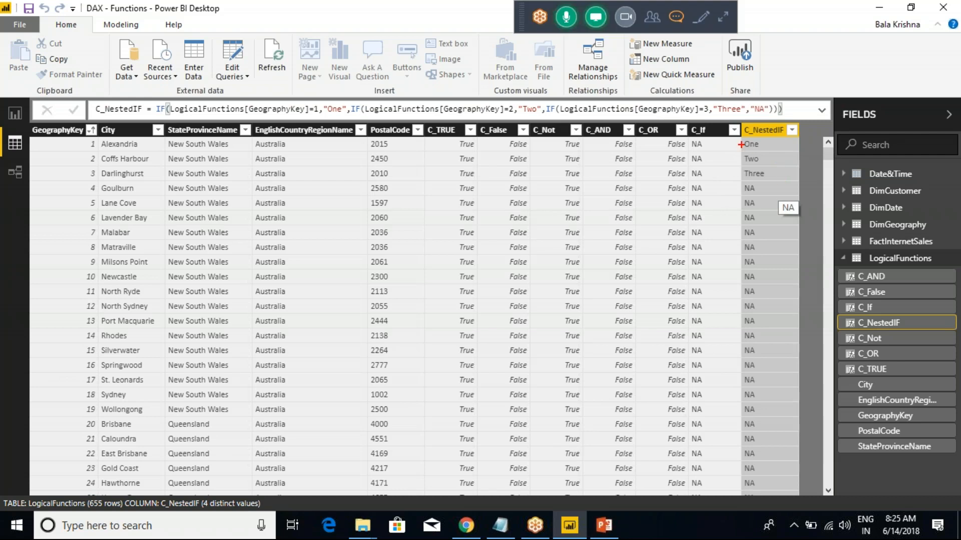
Compare the C_NestedIF results in the first three rows with the three IF conditions in the formula.
mouse_move(732, 137)
left_mouse_down()
mouse_move(773, 178)
mouse_move(777, 141)
mouse_move(776, 157)
left_mouse_up()
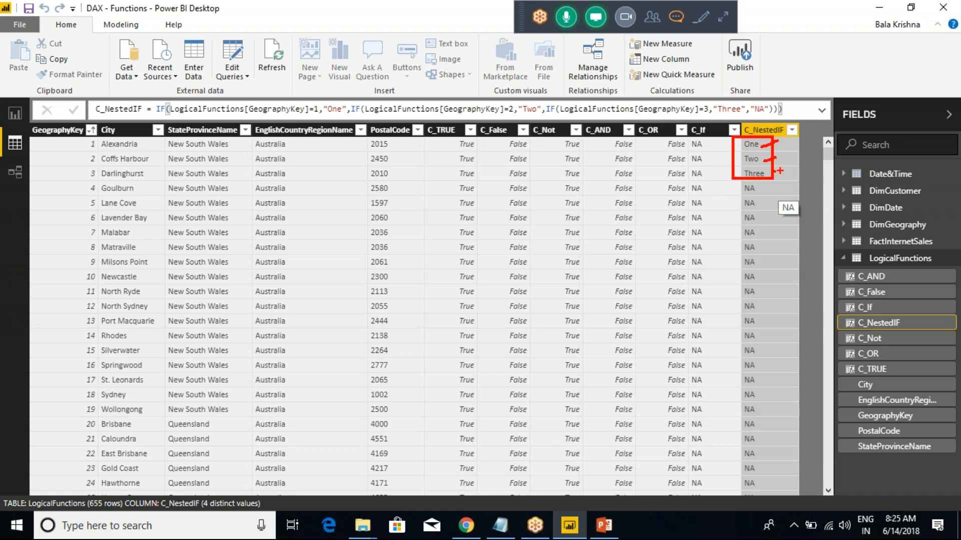
mouse_move(150, 93)
left_mouse_down()
mouse_move(346, 120)
mouse_move(319, 120)
left_mouse_up()
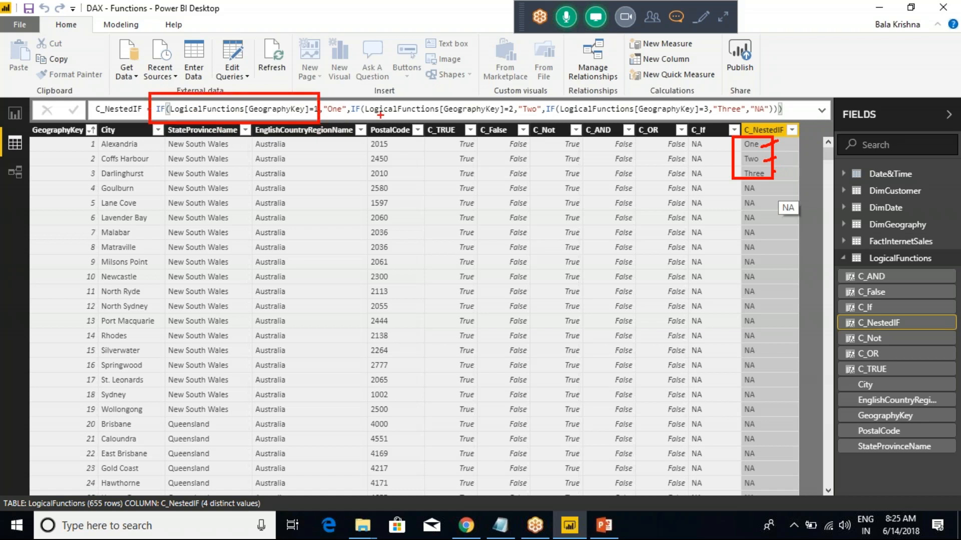
left_click_drag(351, 93, 507, 123)
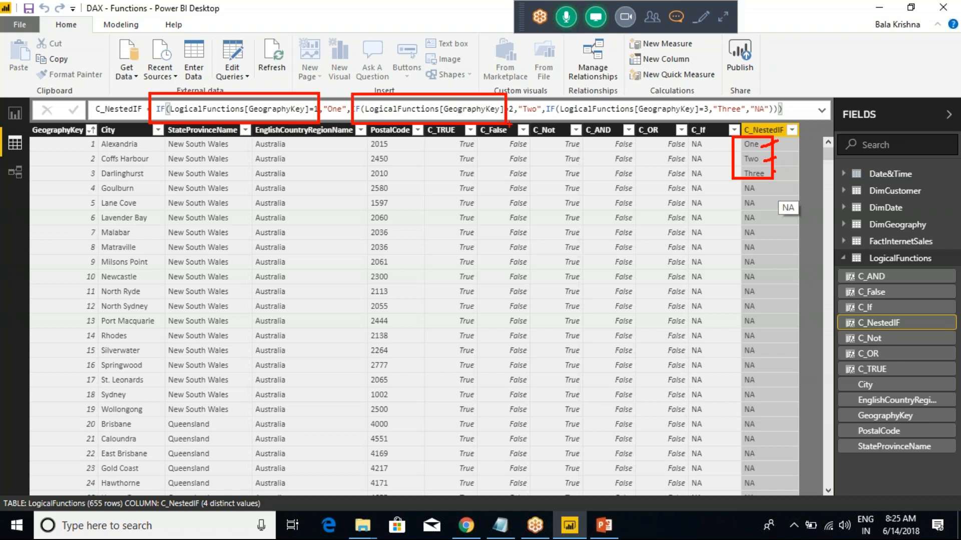
mouse_move(552, 91)
left_mouse_down()
mouse_move(587, 110)
mouse_move(709, 126)
left_mouse_up()
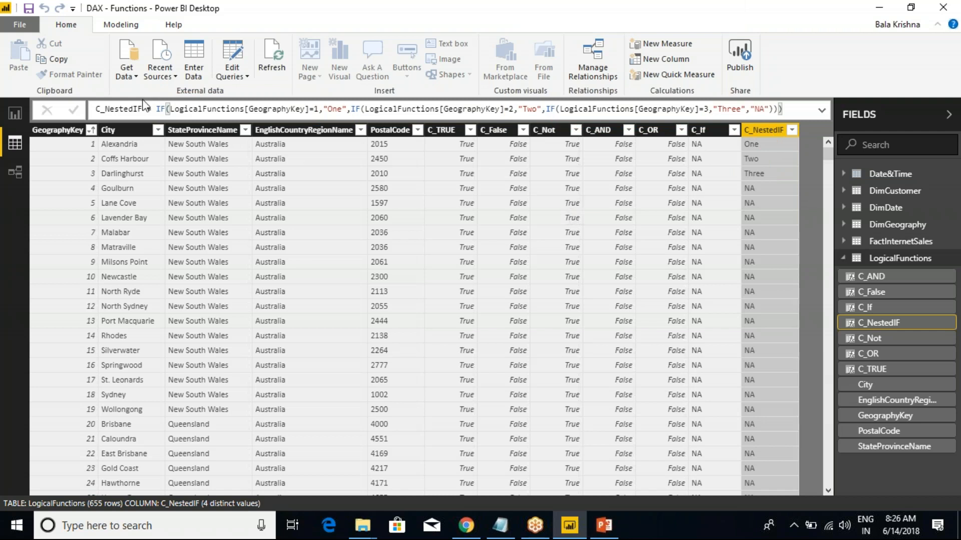
Switch to the Class Notes in Notepad and review the IF, IFError and Switch entries under Logical Functions.
left_click(500, 526)
left_click_drag(32, 303, 180, 312)
left_click(167, 311)
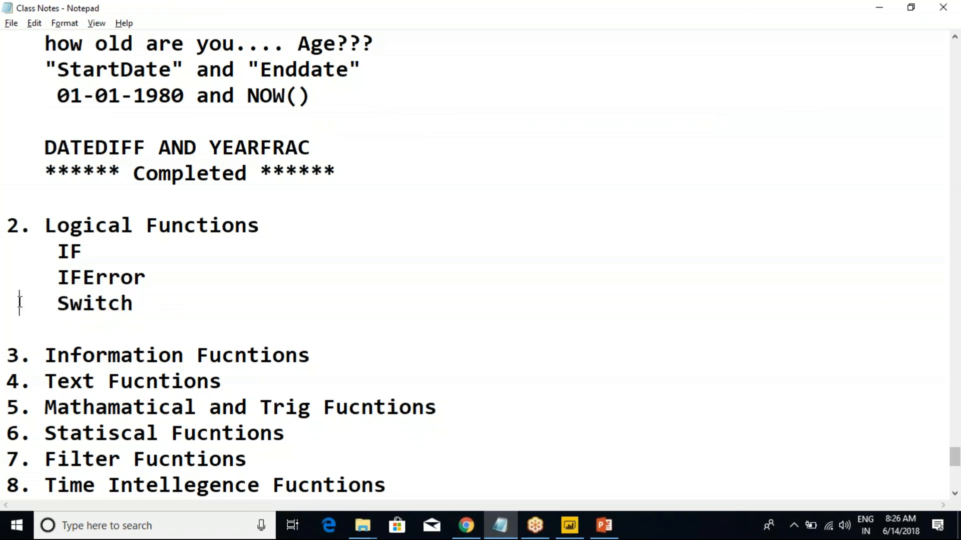
key("alt+Tab")
key("alt+Tab")
left_click_drag(142, 308, 217, 284)
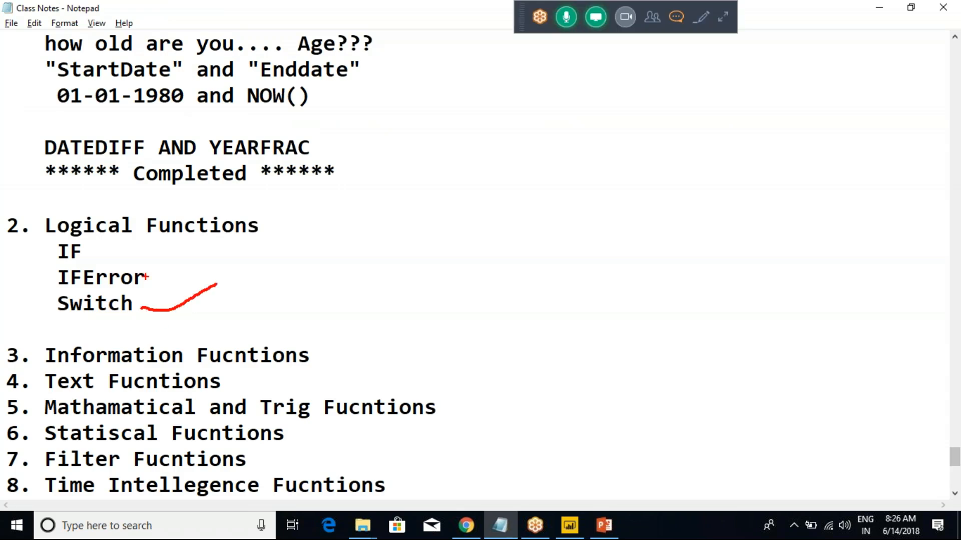
left_click_drag(89, 254, 154, 233)
left_click_drag(33, 260, 85, 244)
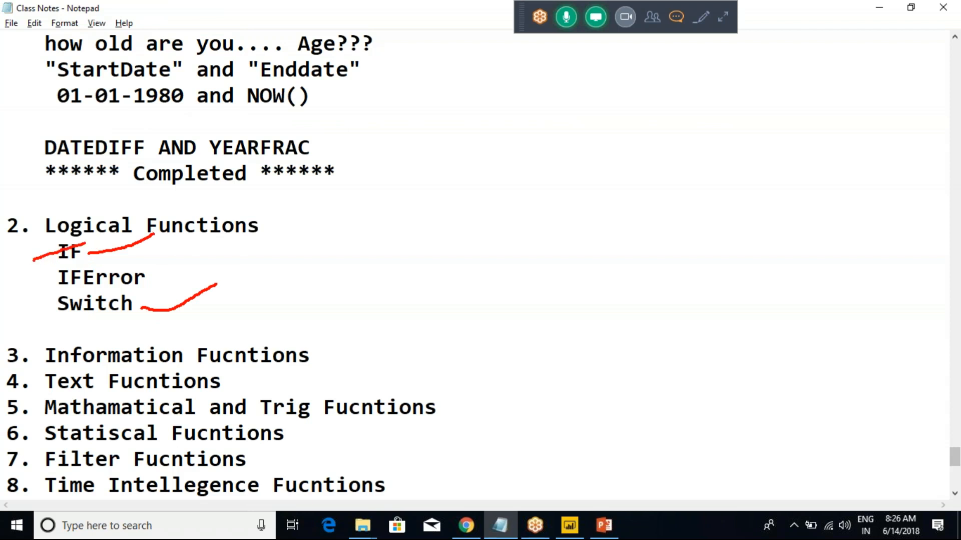
mouse_move(77, 291)
left_mouse_down()
mouse_move(31, 309)
mouse_move(142, 303)
mouse_move(74, 295)
left_mouse_up()
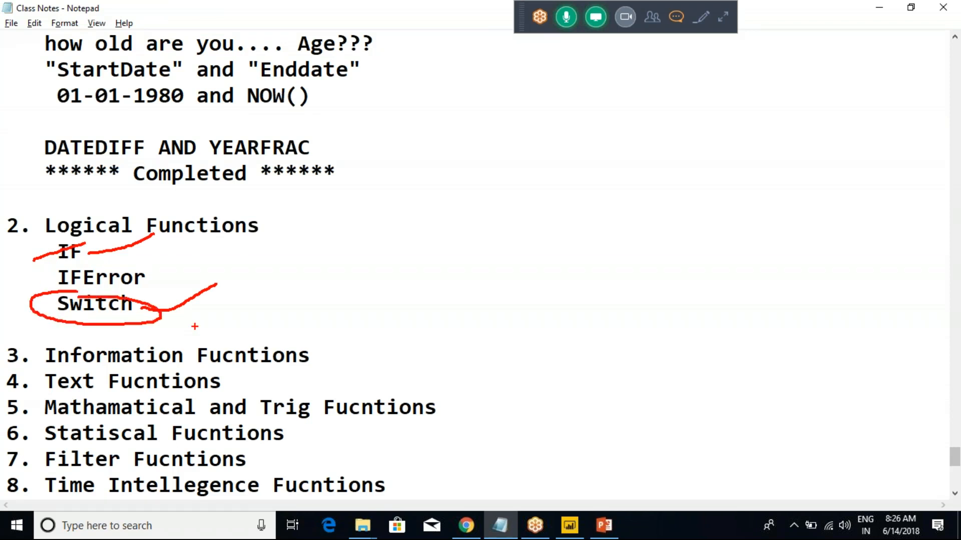
mouse_move(160, 318)
left_mouse_down()
mouse_move(206, 318)
mouse_move(245, 289)
left_mouse_up()
key("Escape")
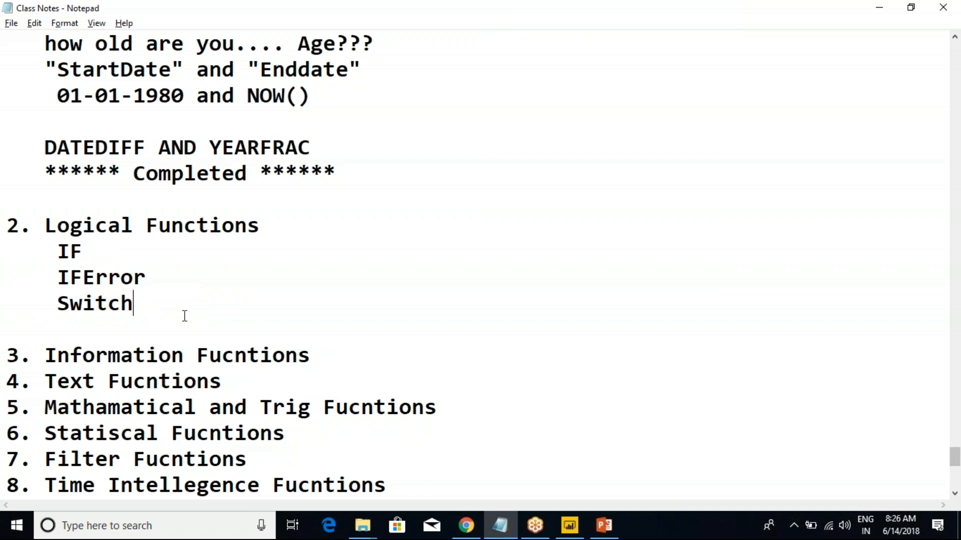
Switch back to Power BI Desktop, add a new column to LogicalFunctions and start its formula as C_Switch = SWITCH(.
key("alt+Tab")
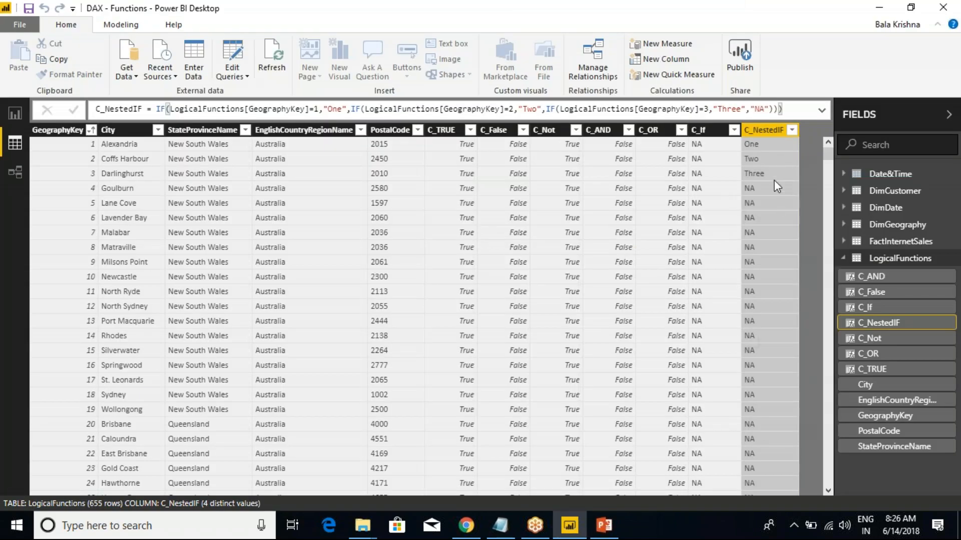
right_click(768, 132)
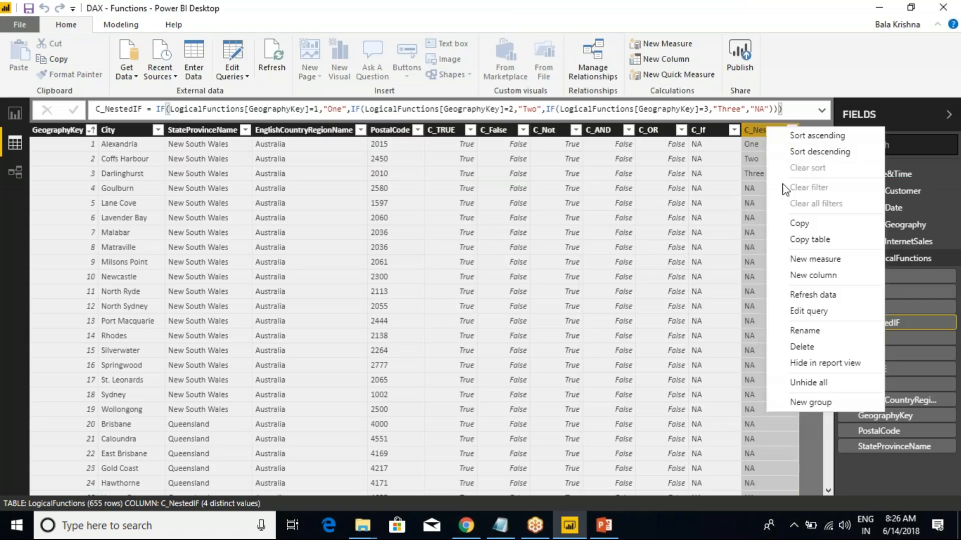
left_click(819, 275)
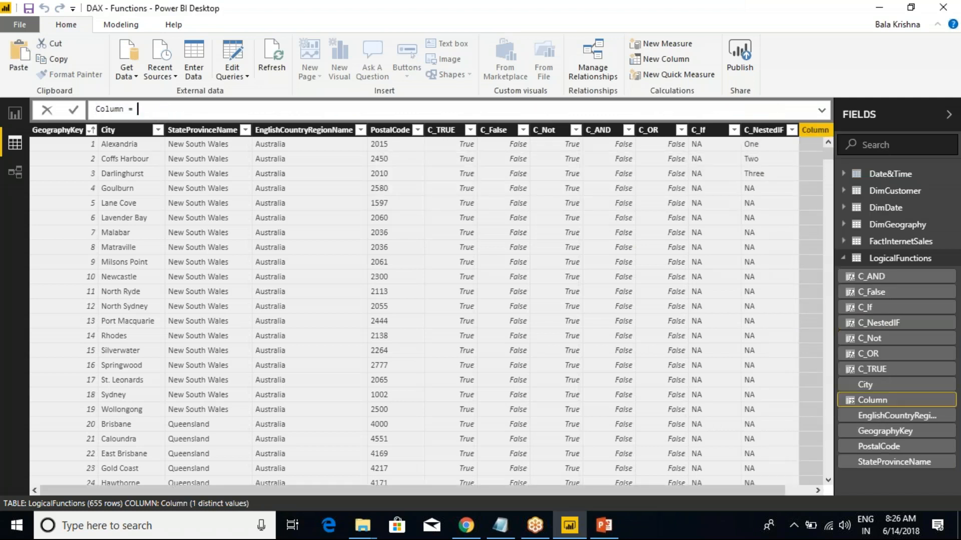
type("C_Switch = sw")
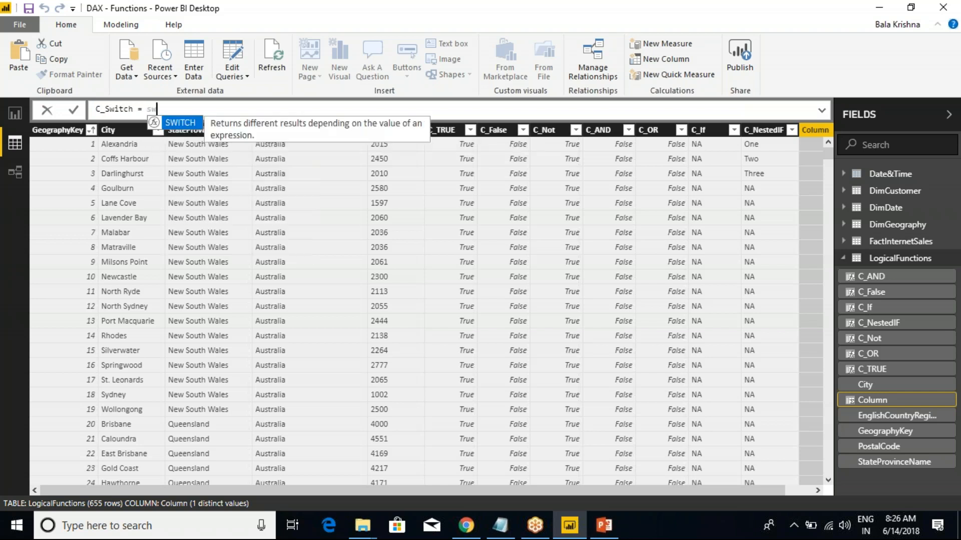
type("itch(")
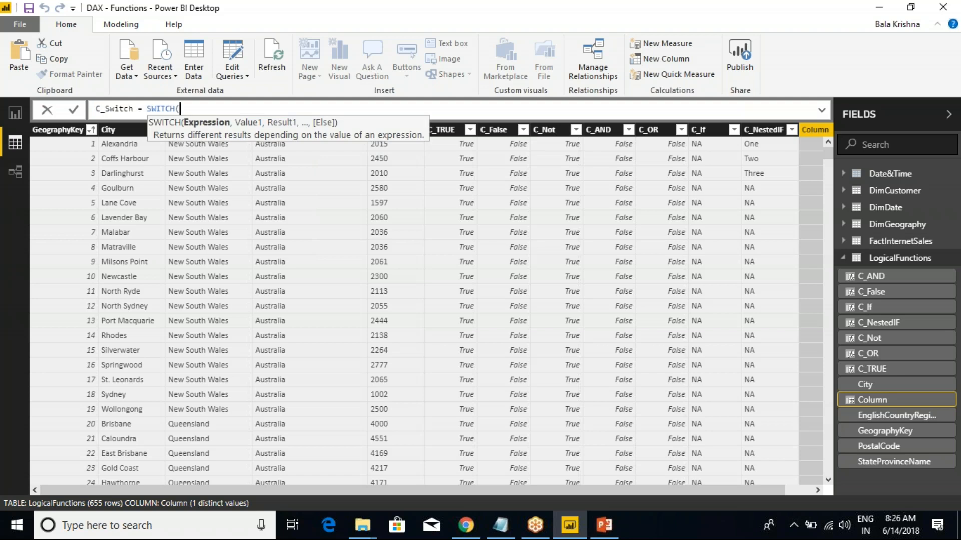
Examine the Expression, Value1, Result1 and Else arguments in the SWITCH syntax hint.
key("ctrl+2")
left_click_drag(204, 125, 217, 173)
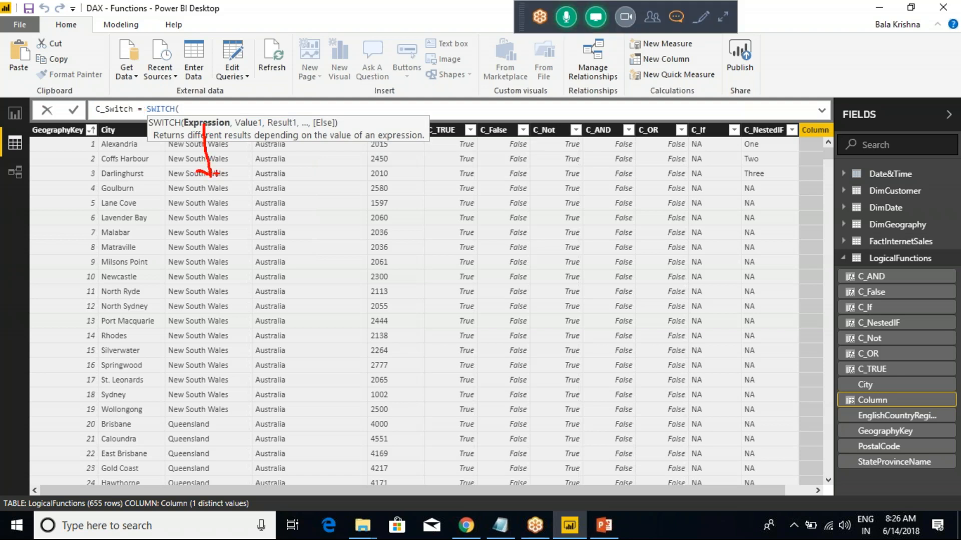
left_click_drag(254, 134, 247, 162)
mouse_move(284, 136)
left_mouse_down()
mouse_move(284, 160)
mouse_move(308, 163)
mouse_move(328, 151)
mouse_move(333, 167)
mouse_move(449, 157)
left_mouse_up()
mouse_move(345, 126)
left_mouse_down()
mouse_move(397, 109)
mouse_move(408, 141)
left_mouse_up()
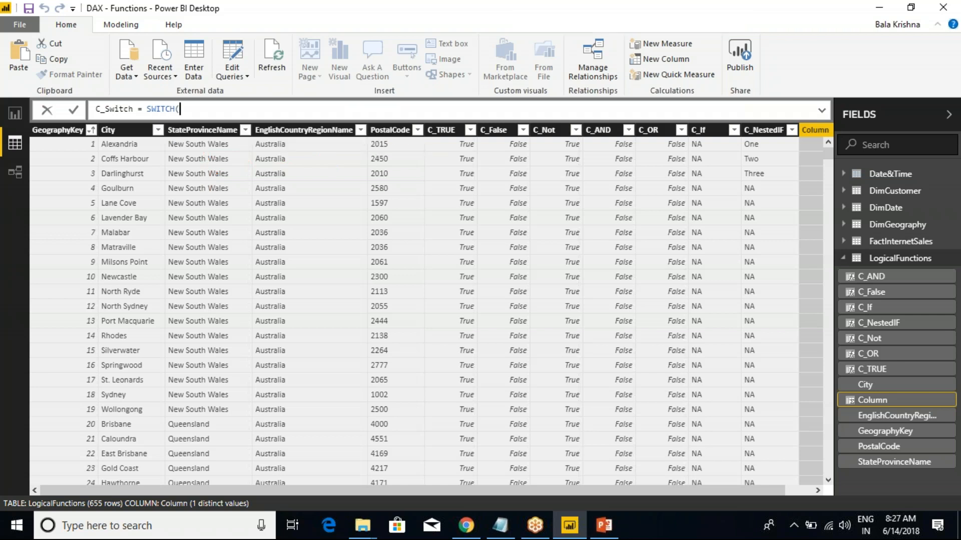
Enter LogicalFunctions[GeographyKey] as the SWITCH expression in C_Switch, with value 1 returning "One".
type("geo")
key("Down")
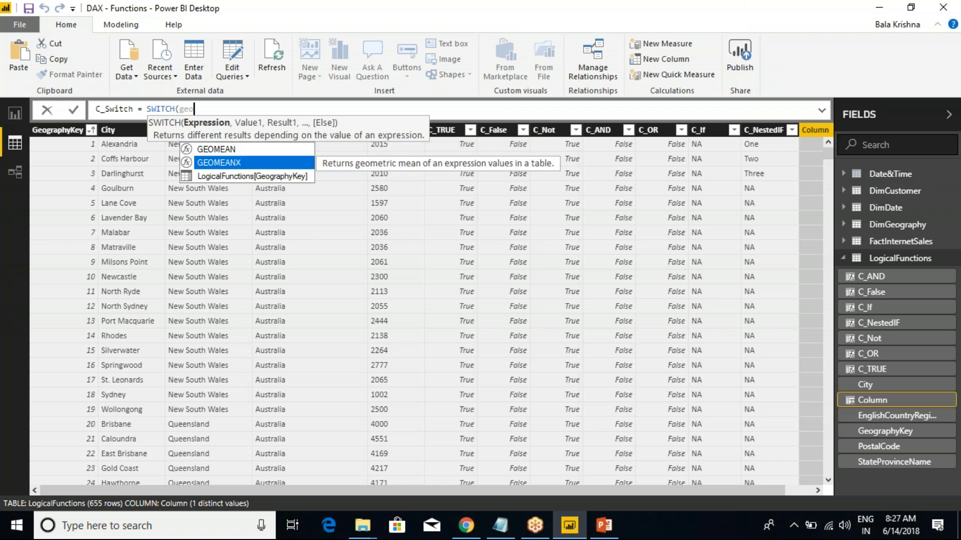
key("Down")
key("Tab")
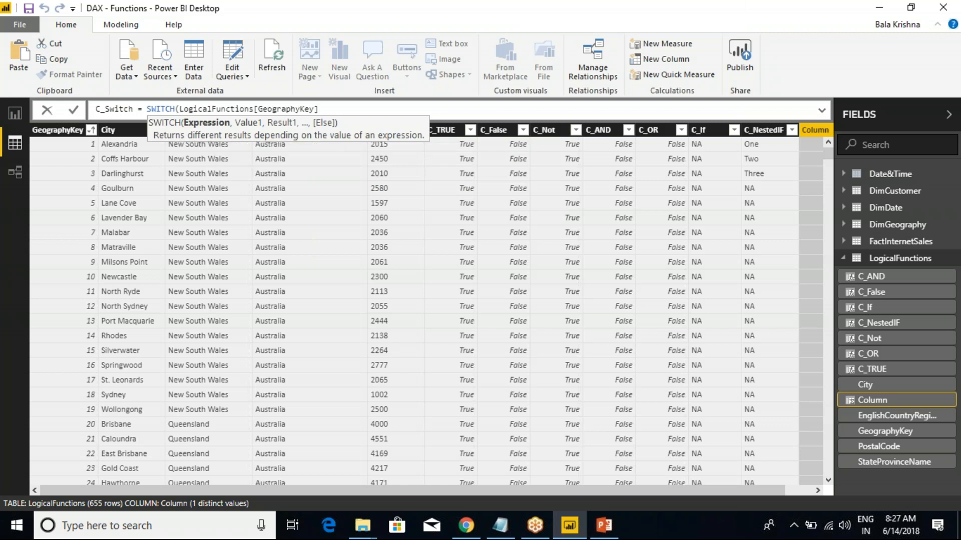
type(",1,\"\"")
key("Left")
type("One")
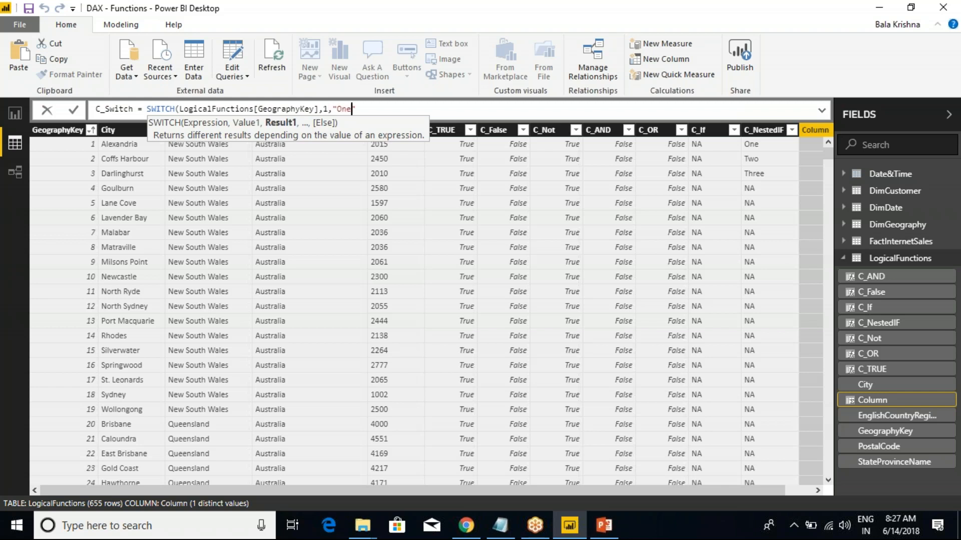
Extend the C_Switch formula so that value 2 returns "Two" and value 5 returns "Five".
key("Right")
type(",")
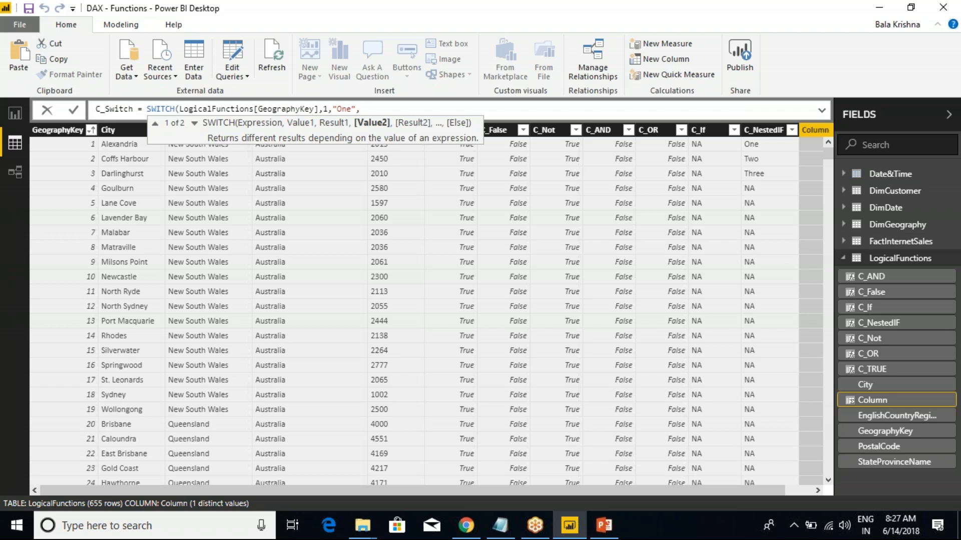
type("2,")
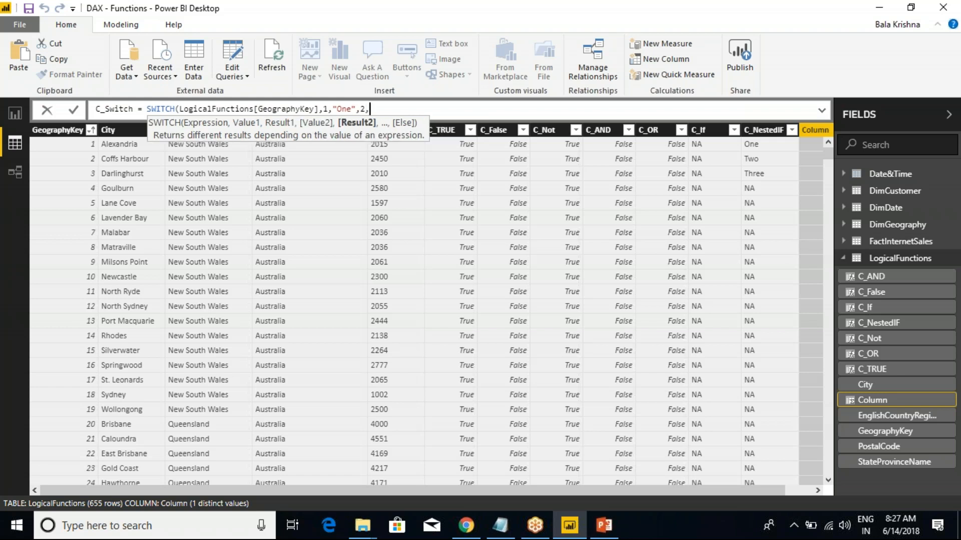
type("\"Two\",")
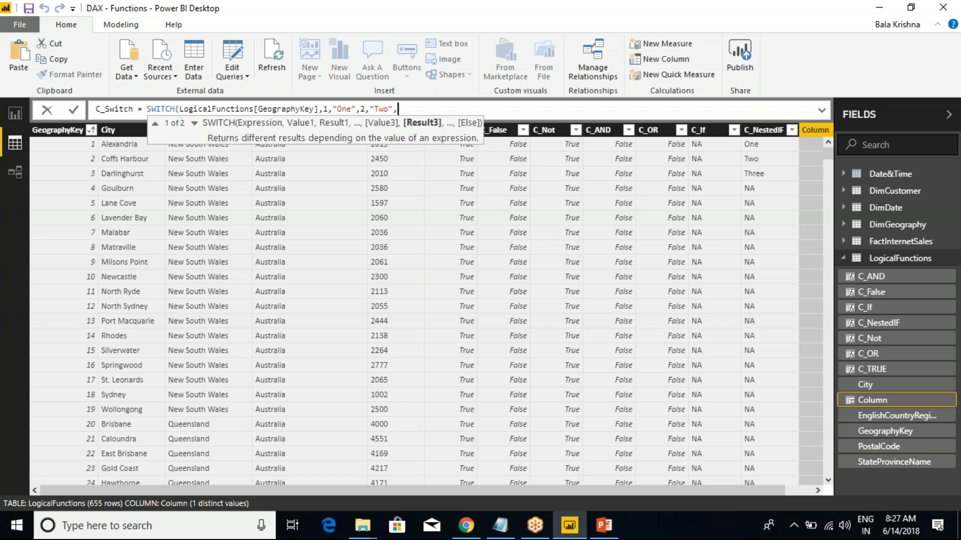
type("5,\"\"")
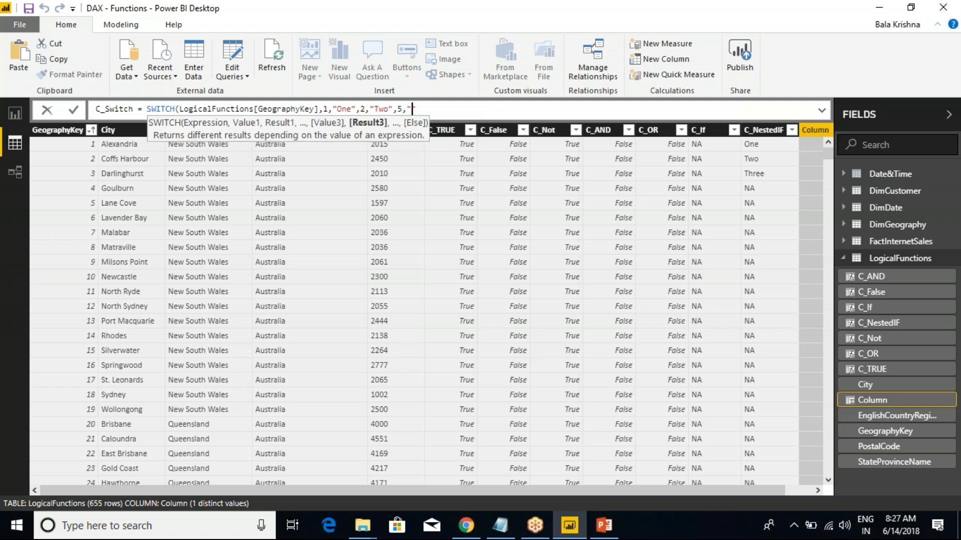
type("Five")
left_click(440, 109)
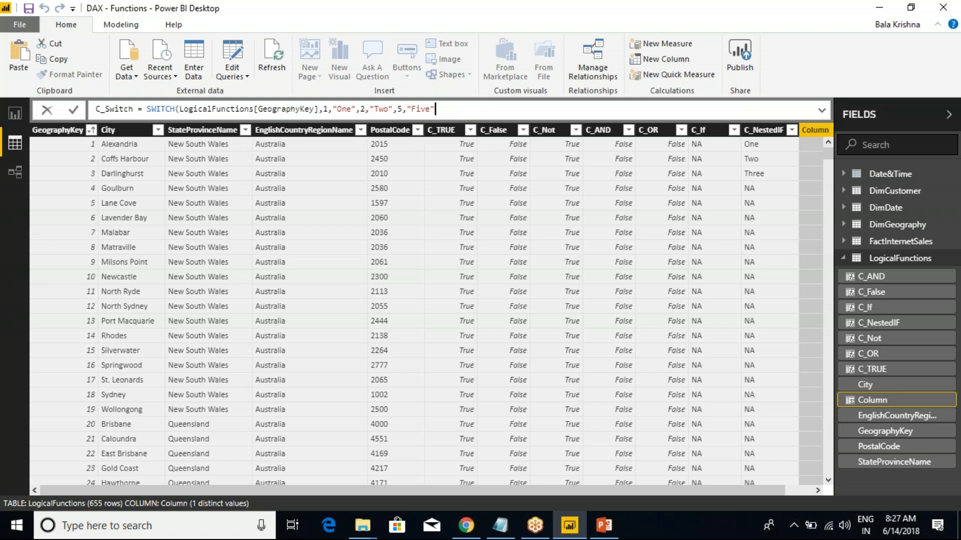
Add "NA" as the Else result of the SWITCH formula, close it and commit the C_Switch column.
type(",")
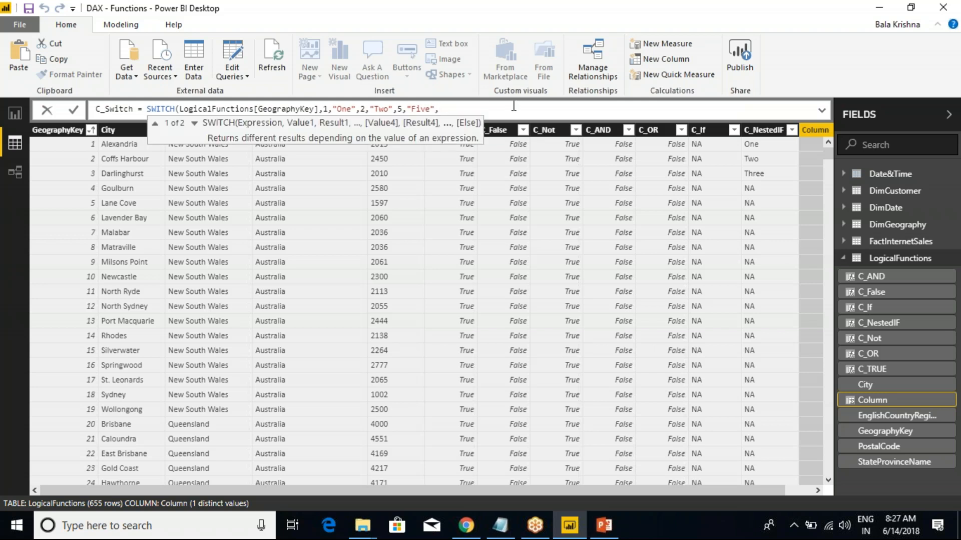
type("\"\")")
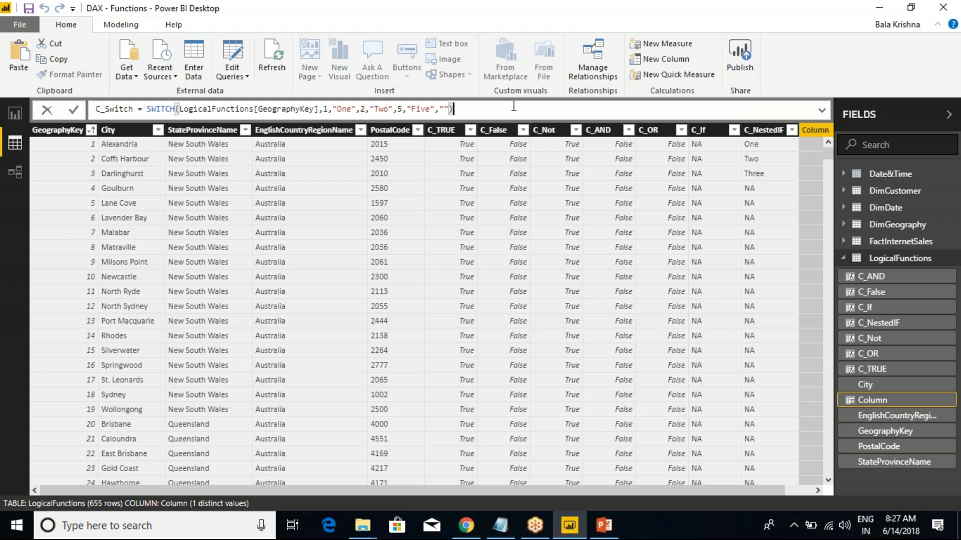
key("Left")
key("Left")
type("NA")
key("End")
key("Return")
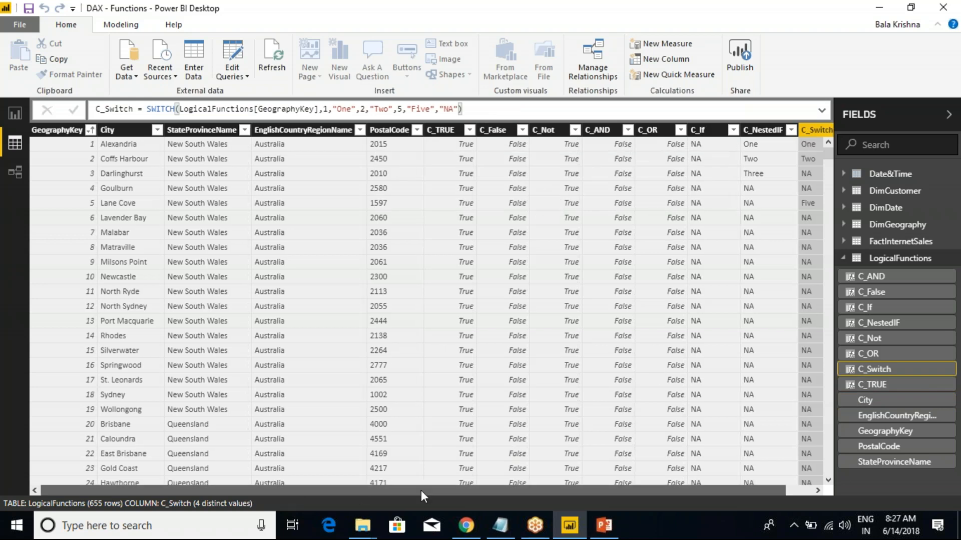
Compare the C_NestedIF and C_Switch results row by row, marking them with on-screen annotations.
left_click_drag(421, 490, 521, 496)
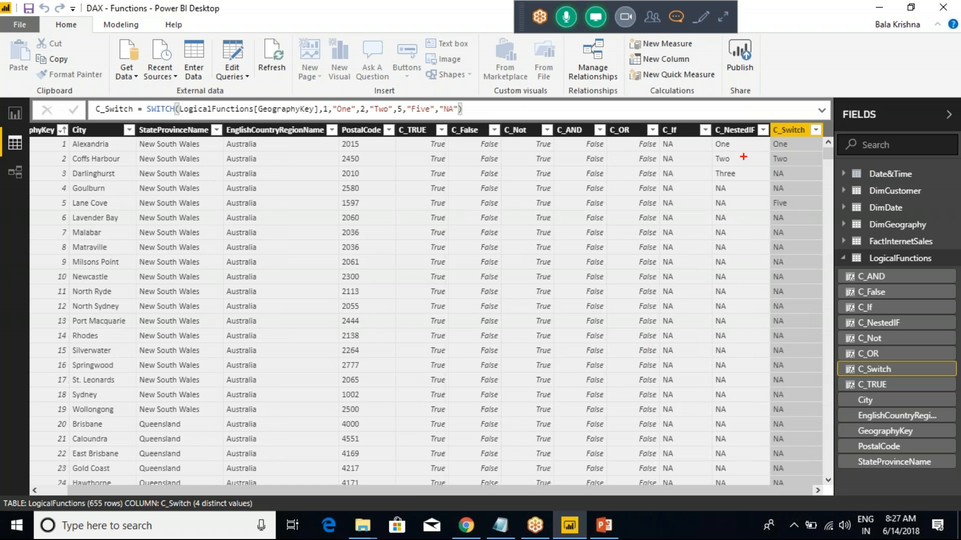
mouse_move(705, 115)
left_mouse_down()
mouse_move(817, 212)
mouse_move(827, 233)
mouse_move(809, 195)
left_mouse_up()
mouse_move(741, 177)
left_mouse_down()
mouse_move(757, 171)
mouse_move(769, 145)
mouse_move(770, 158)
left_mouse_up()
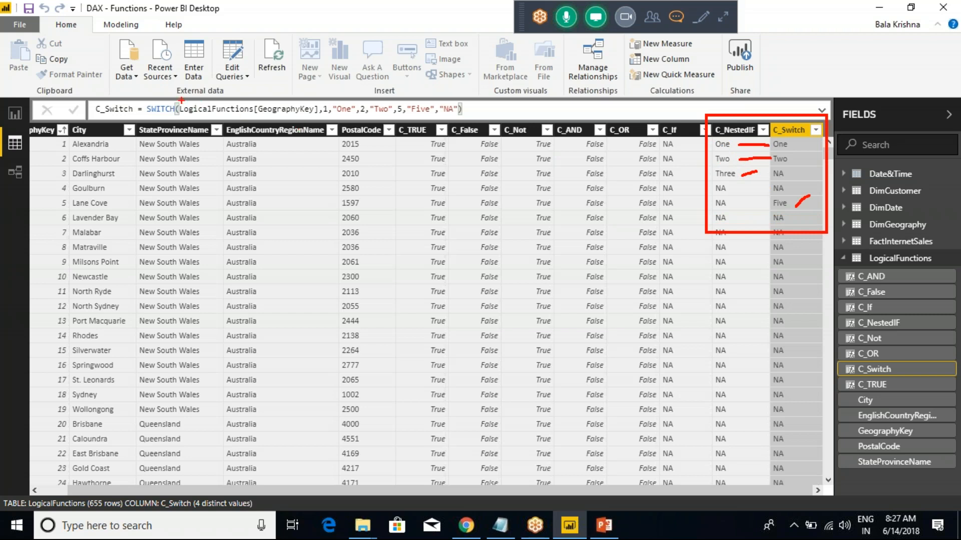
mouse_move(176, 98)
left_mouse_down()
mouse_move(166, 118)
mouse_move(325, 118)
mouse_move(265, 96)
mouse_move(184, 96)
left_mouse_up()
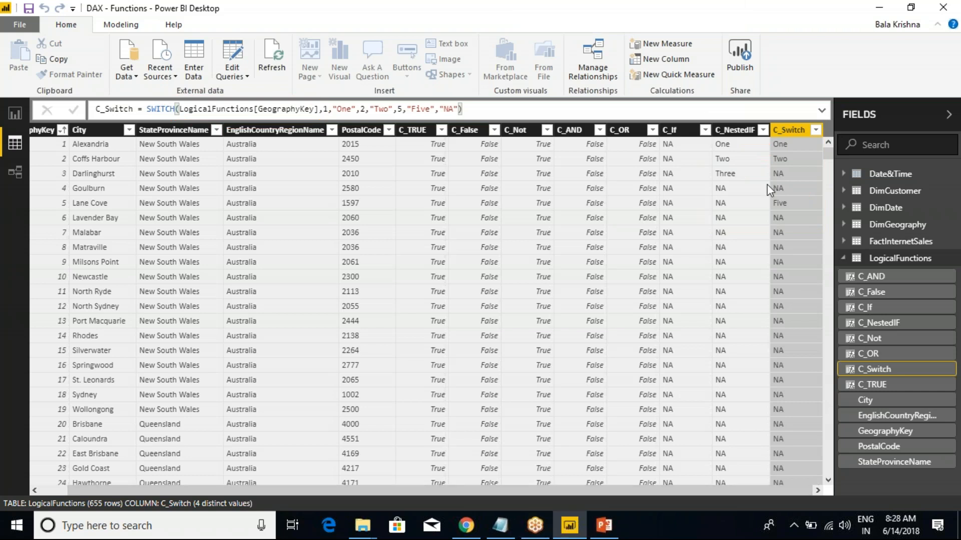
Compare the formulas of the C_NestedIF and C_Switch columns, alternating between the two.
left_click(734, 129)
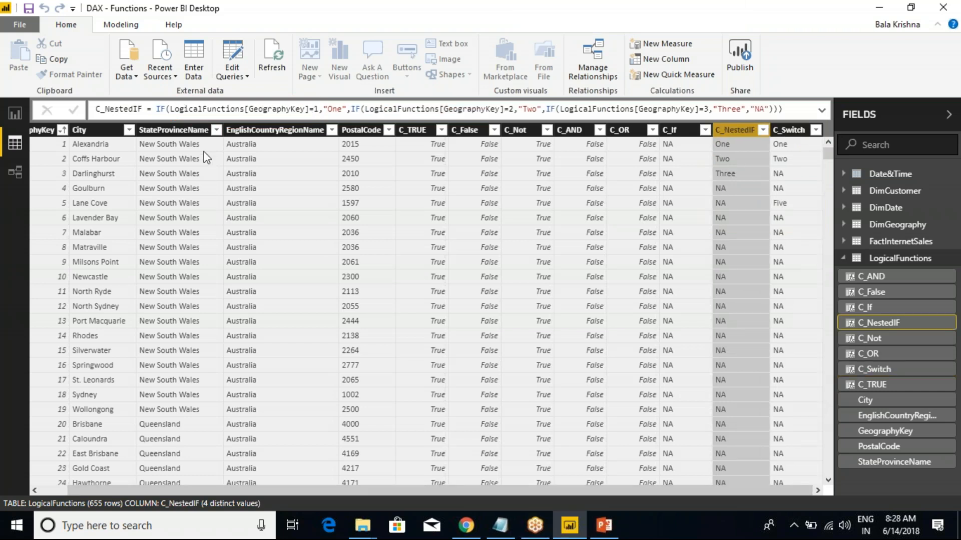
left_click_drag(158, 109, 273, 109)
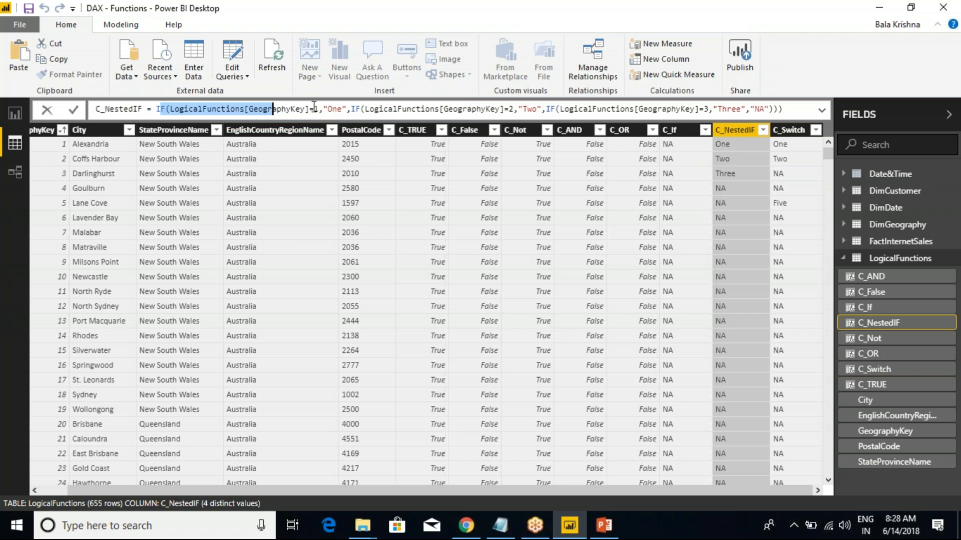
left_click(354, 110)
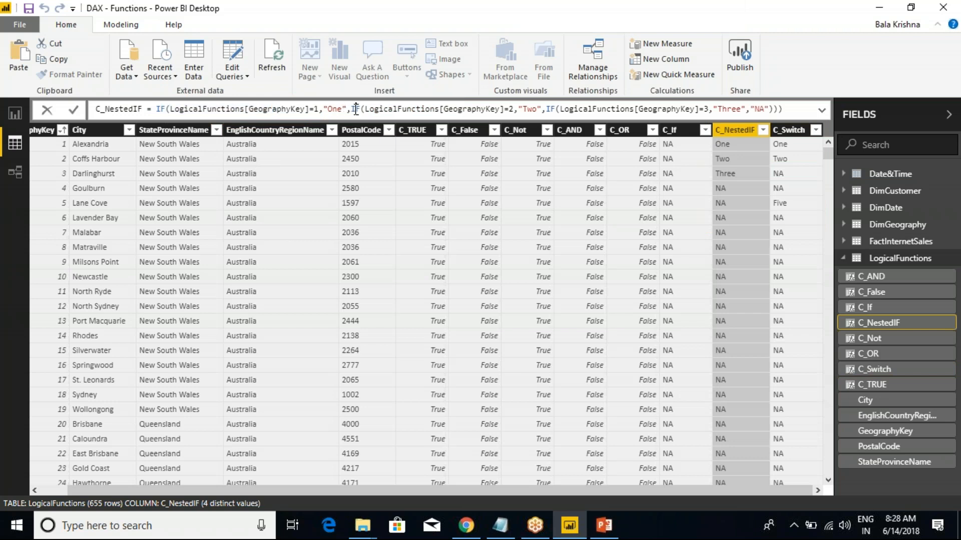
left_click(792, 133)
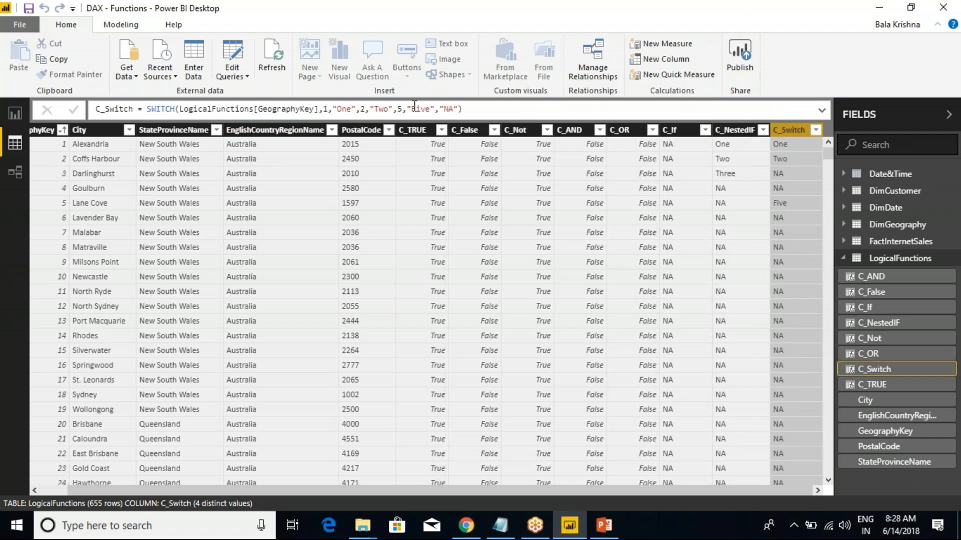
left_click(735, 131)
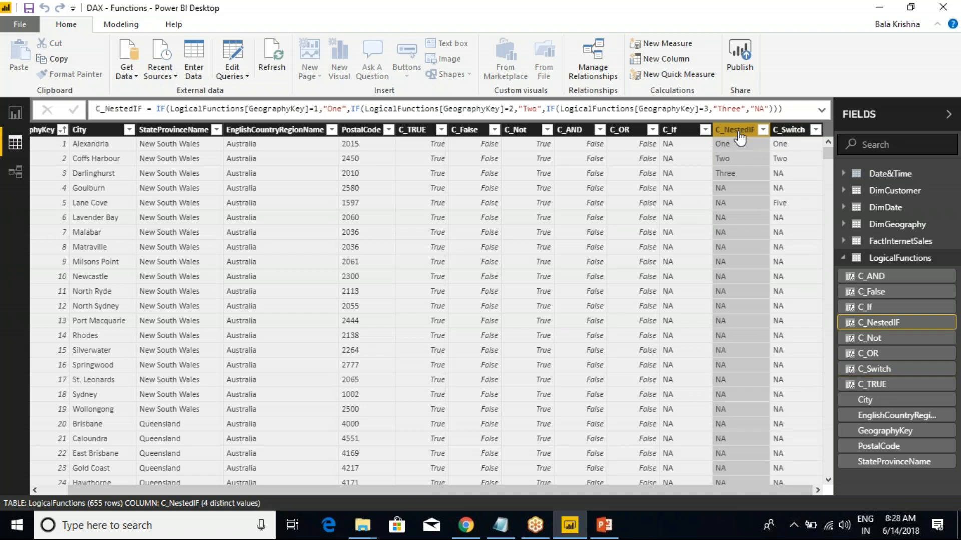
left_click(787, 131)
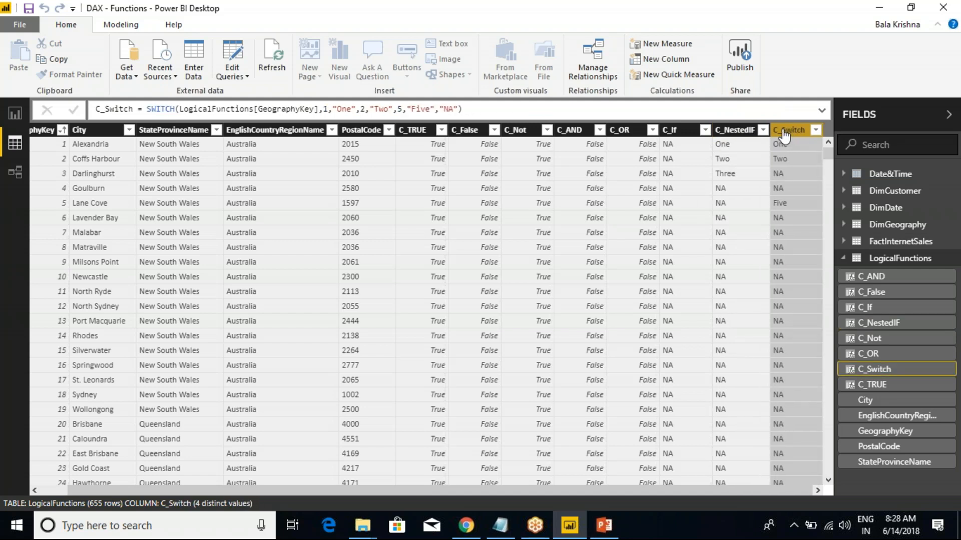
left_click(739, 133)
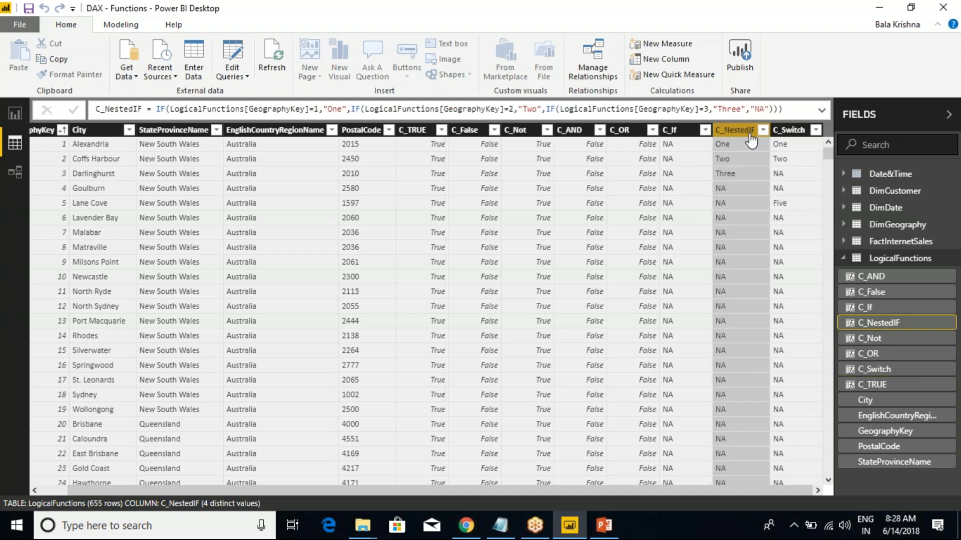
left_click(784, 135)
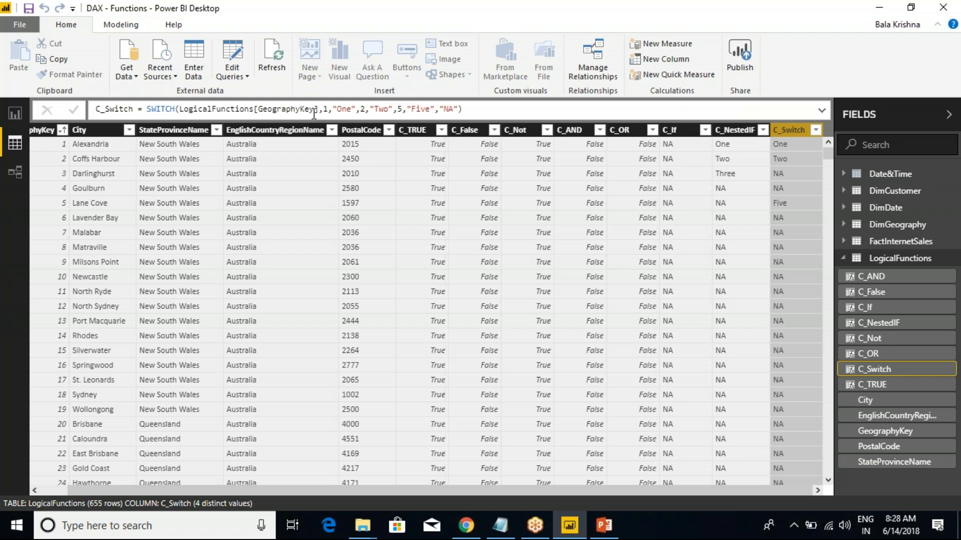
Annotate the C_Switch formula and the GeographyKey and City rows on screen, and clear the markings.
key("ctrl+2")
mouse_move(127, 96)
left_mouse_down()
mouse_move(334, 128)
mouse_move(476, 134)
mouse_move(478, 120)
left_mouse_up()
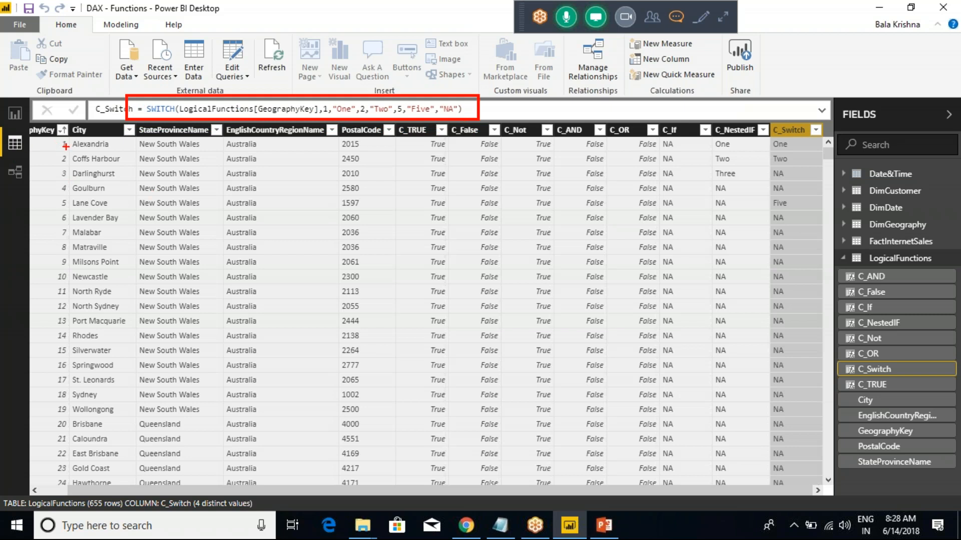
mouse_move(72, 147)
left_mouse_down()
mouse_move(125, 147)
mouse_move(105, 163)
mouse_move(148, 190)
left_mouse_up()
left_click_drag(109, 217, 134, 218)
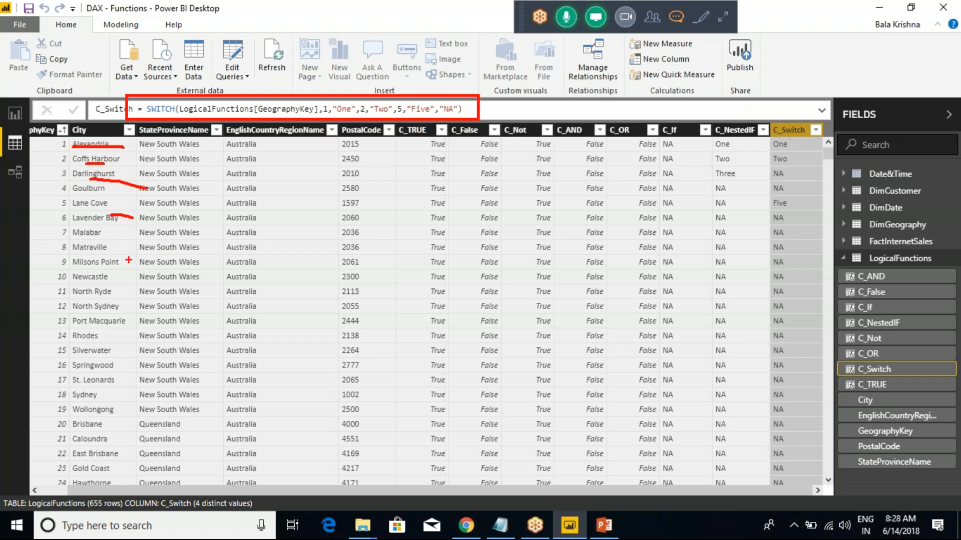
mouse_move(48, 112)
left_mouse_down()
mouse_move(84, 291)
mouse_move(28, 206)
mouse_move(68, 128)
left_mouse_up()
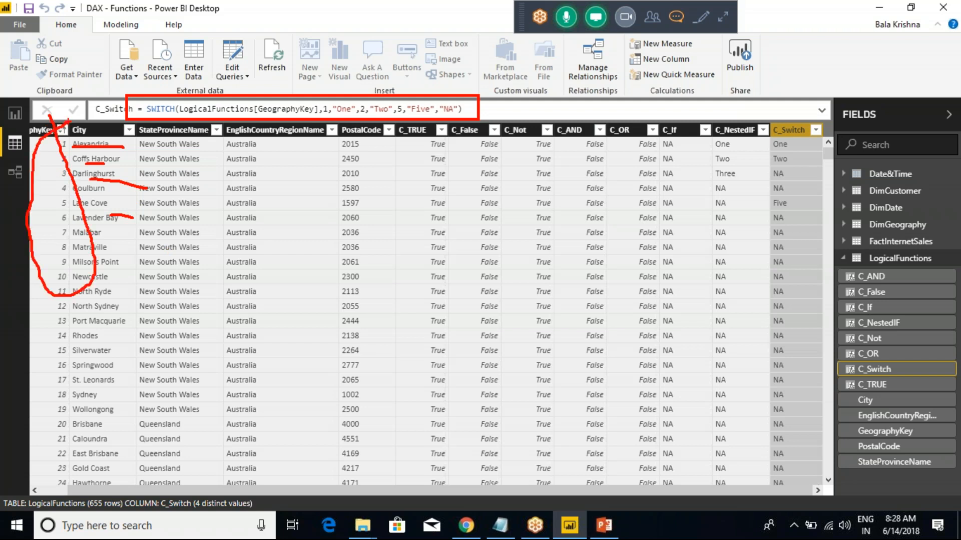
key("Escape")
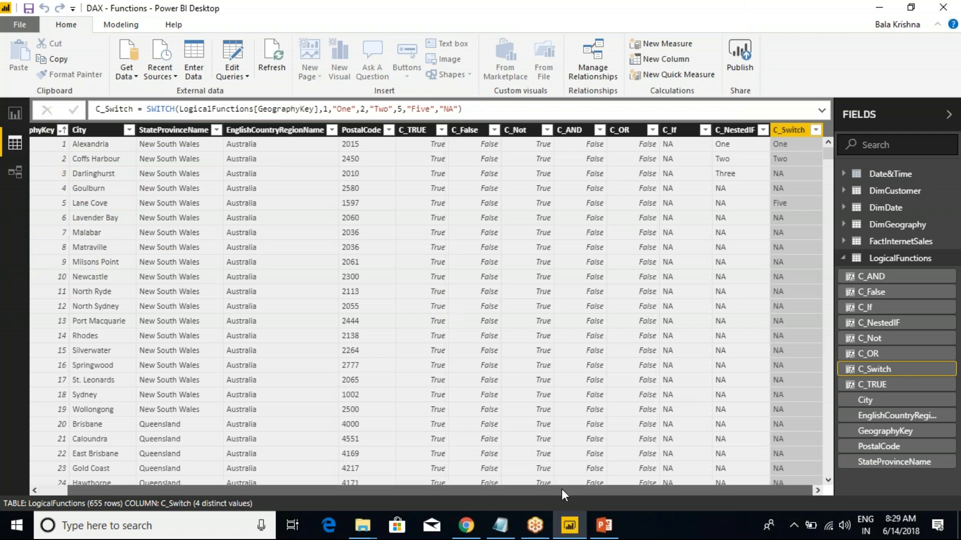
Review the nested IF formula in C_NestedIF once more and return to the C_Switch column.
left_click(742, 143)
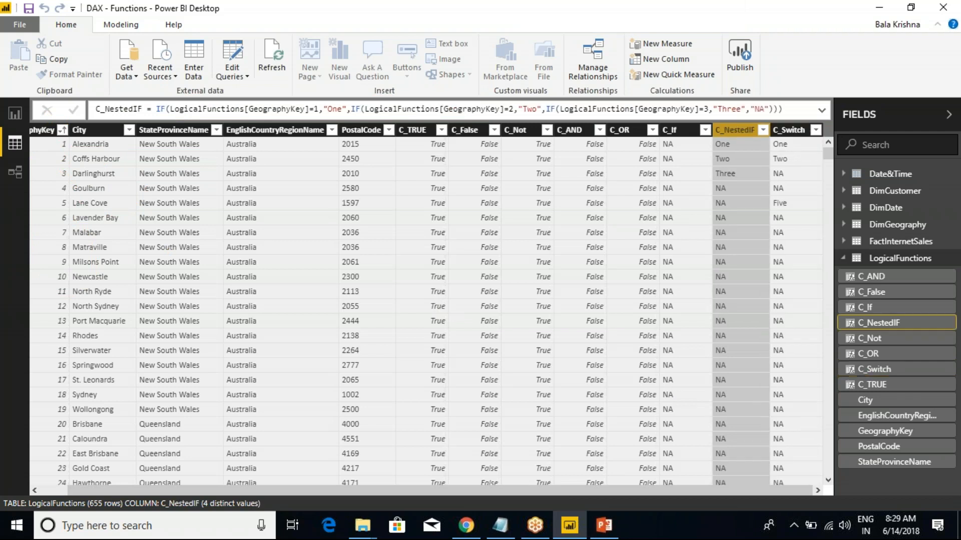
left_click(718, 19)
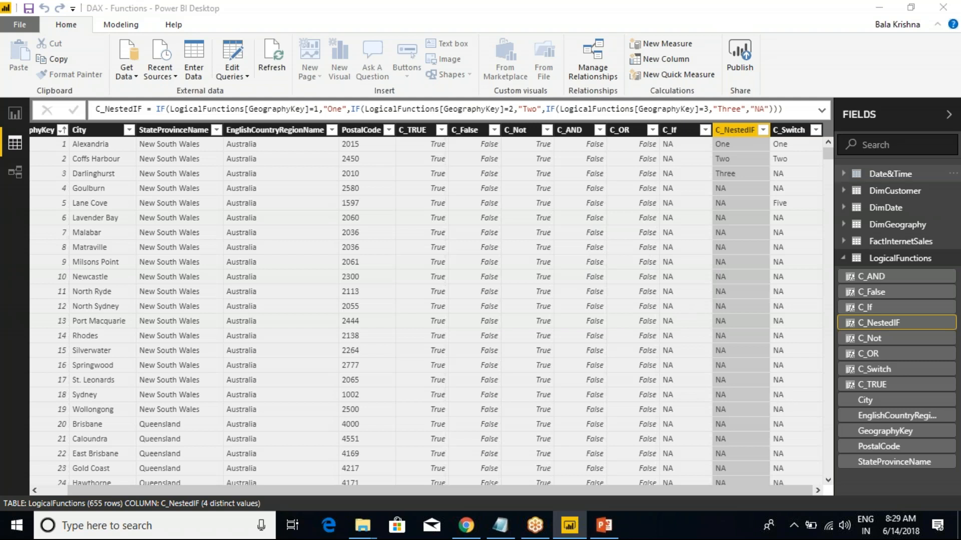
left_click(740, 175)
left_click(790, 134)
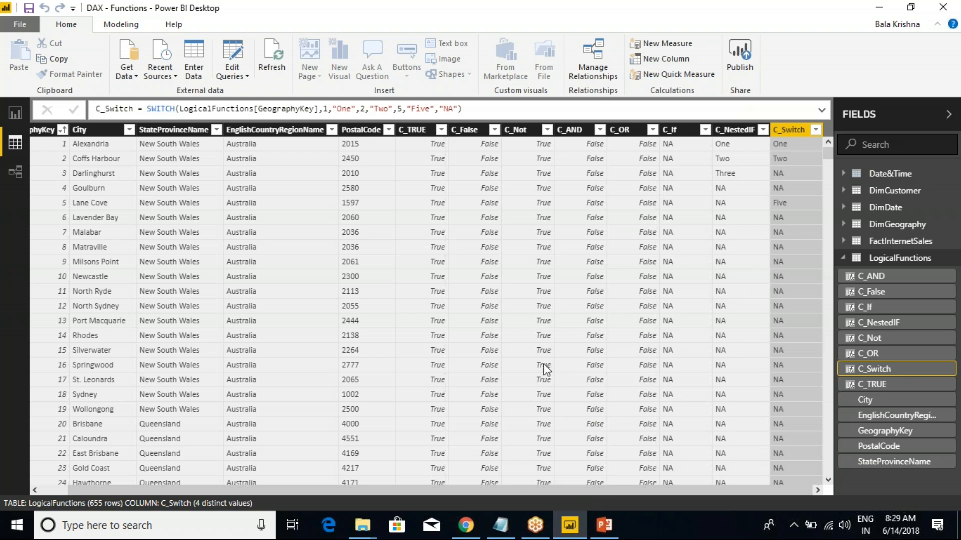
Switch to the Class Notes in Notepad and highlight the IFError entry under Logical Functions.
left_click(500, 523)
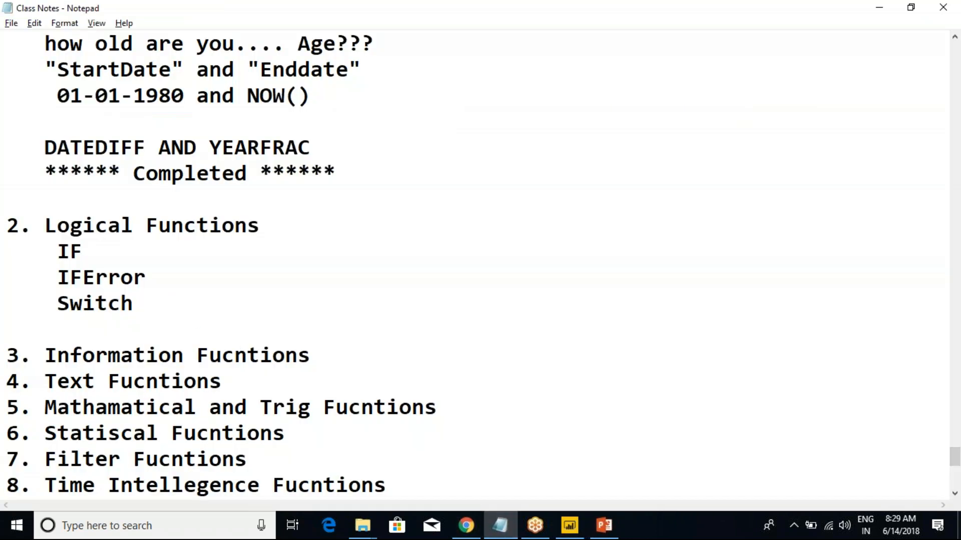
left_click_drag(9, 277, 178, 277)
left_click(178, 277)
left_click_drag(8, 277, 157, 276)
left_click(156, 278)
Switch back to Power BI Desktop, open the FactInternetSales table and add a new column to it.
left_click(561, 529)
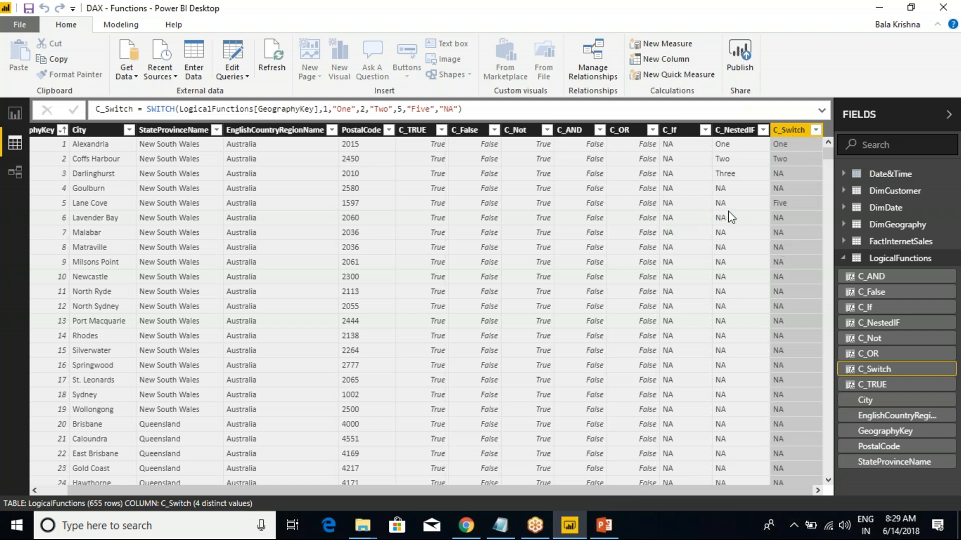
left_click(842, 258)
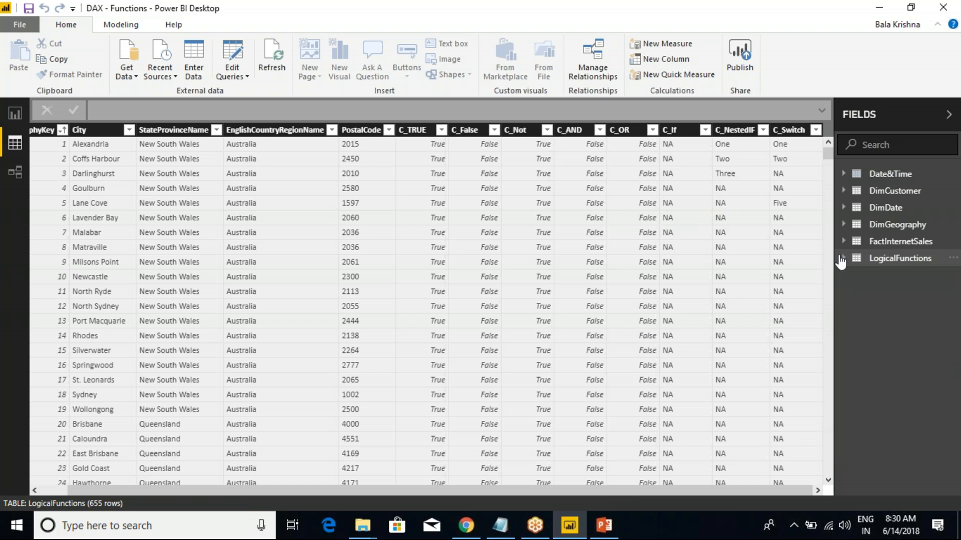
left_click(842, 259)
left_click(843, 259)
left_click(876, 243)
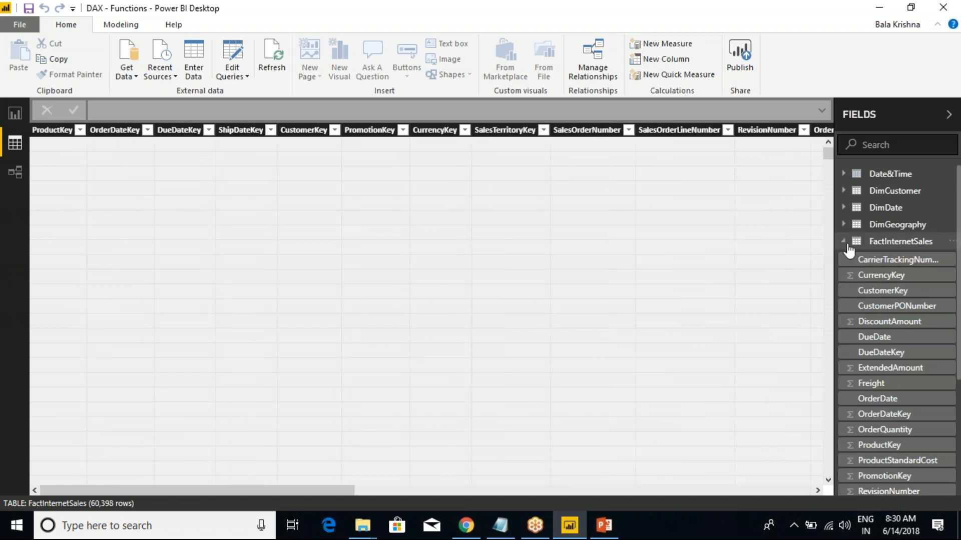
left_click_drag(332, 488, 821, 485)
right_click(860, 243)
left_click(843, 266)
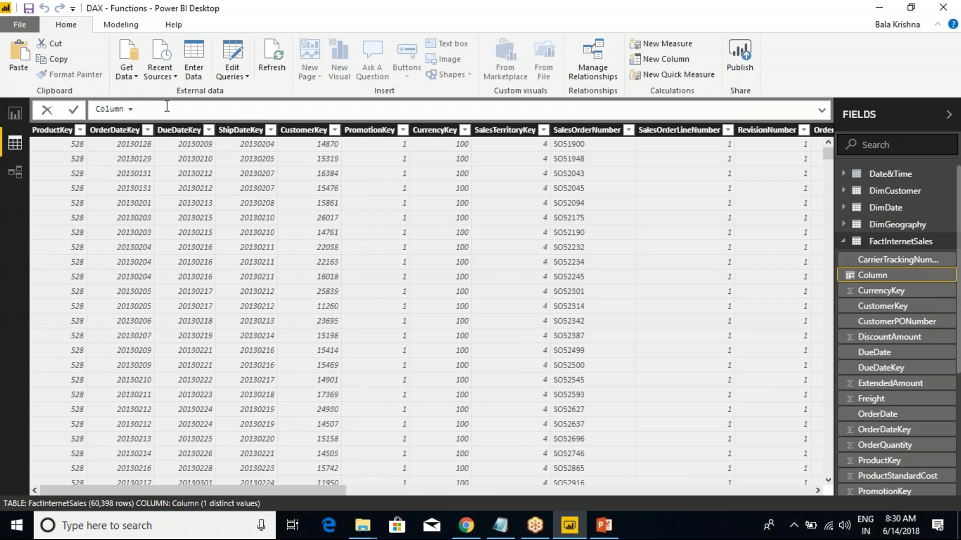
Name the new FactInternetSales column C_IFError and clear the partly entered IFERROR function from its formula.
type("C_IFError = iferro")
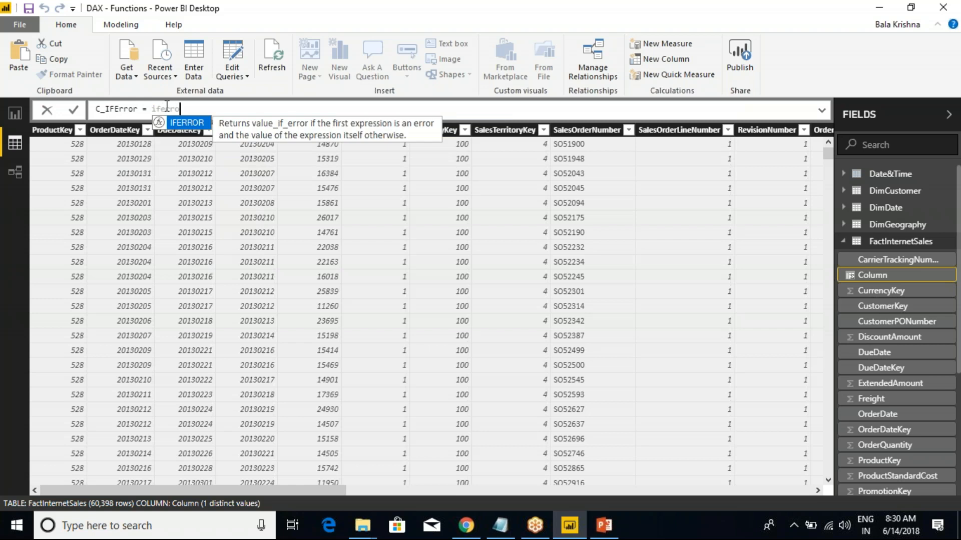
key("BackSpace")
key("BackSpace")
key("BackSpace")
key("BackSpace")
key("BackSpace")
key("BackSpace")
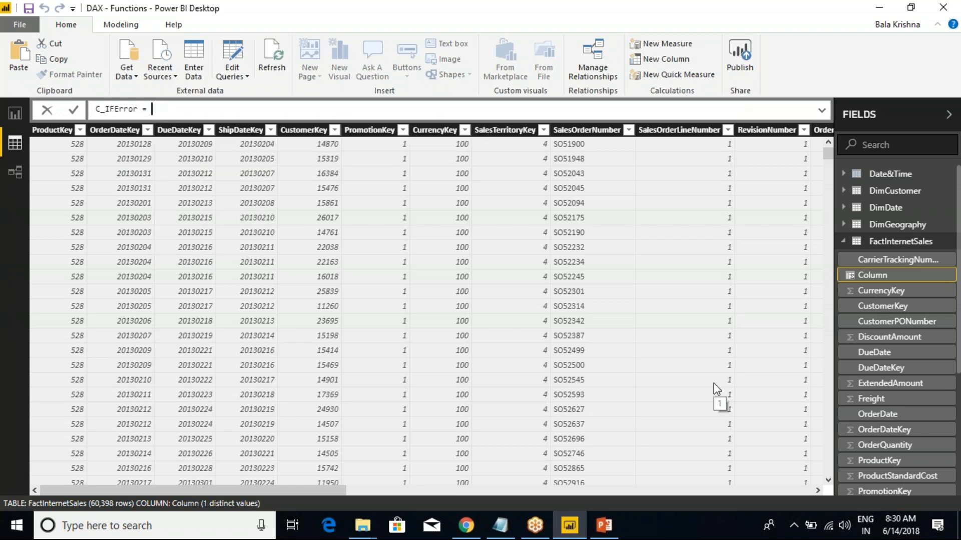
Complete the C_IFError formula as FactInternetSales[OrderQuantity] * FactInternetSales[UnitPrice] and commit it.
type("Order")
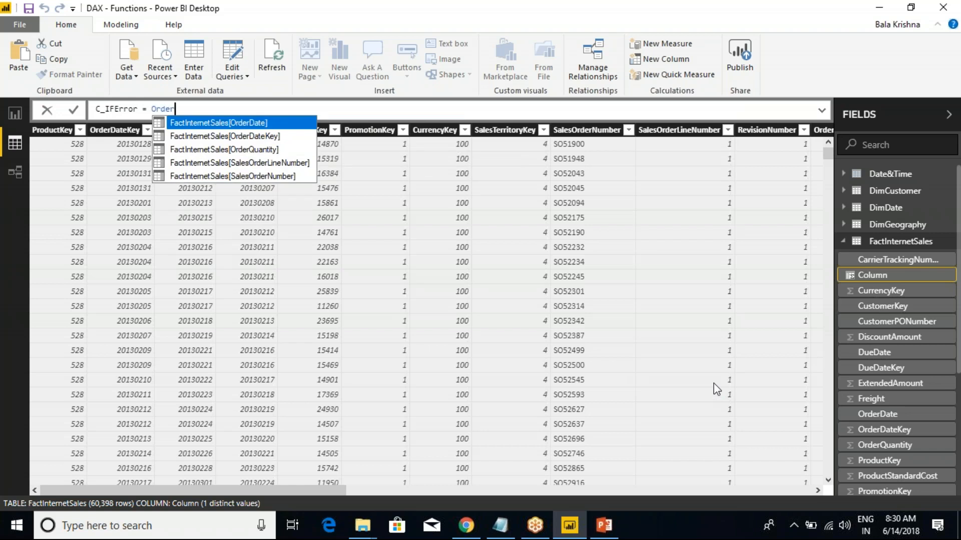
key("Down")
key("Down")
key("Tab")
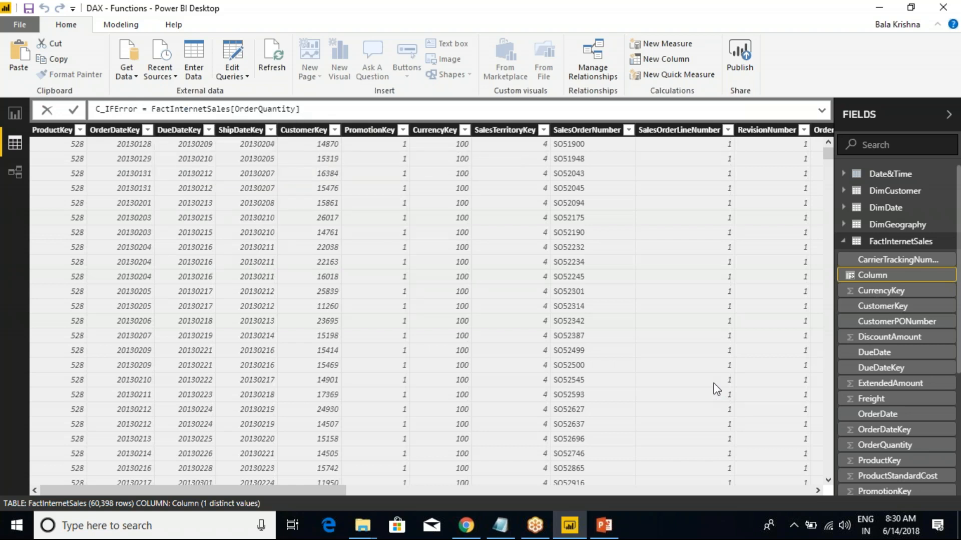
type("* Sales")
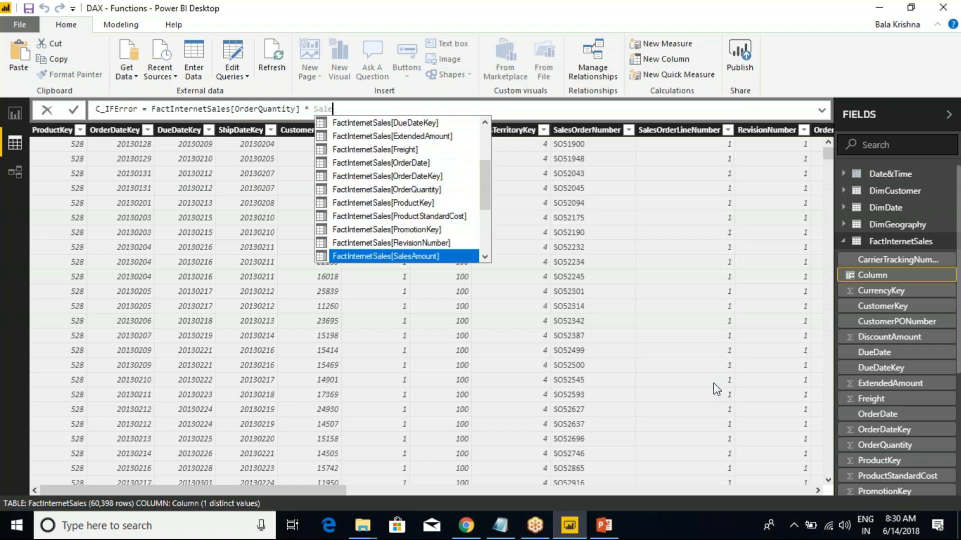
key("BackSpace")
key("BackSpace")
key("BackSpace")
key("BackSpace")
type("Unit")
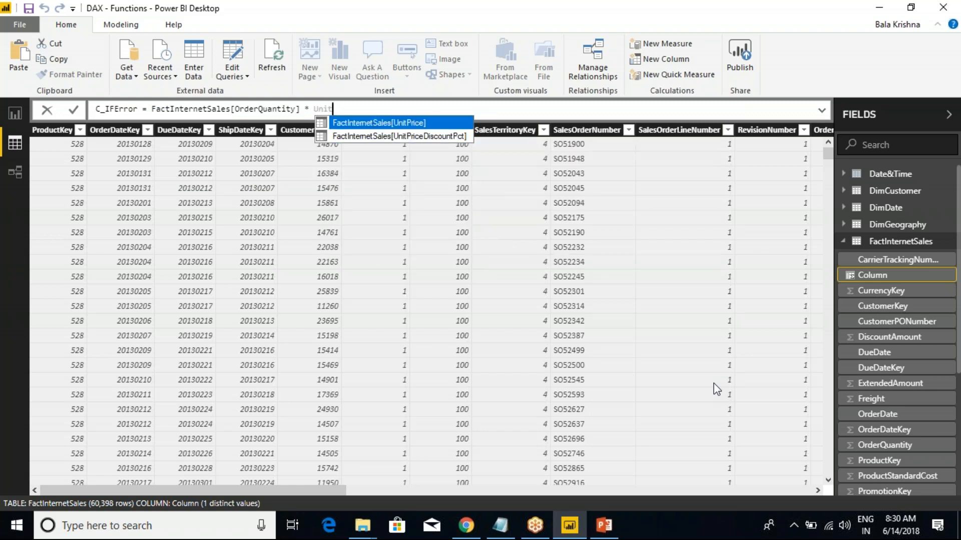
key("Tab")
key("Return")
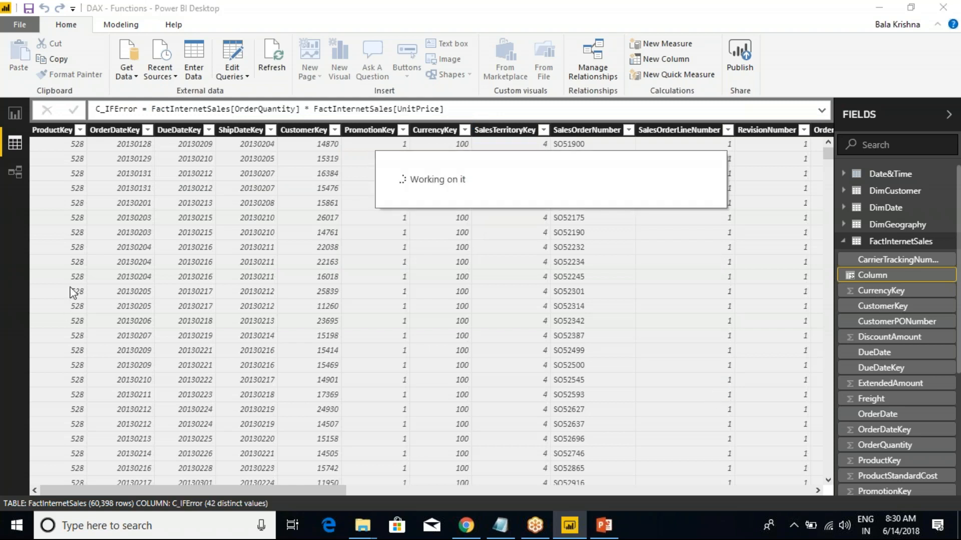
Compare the C_IFError values with the OrderQuantity and UnitPrice columns they are calculated from.
left_click(101, 112)
left_click_drag(326, 487, 800, 494)
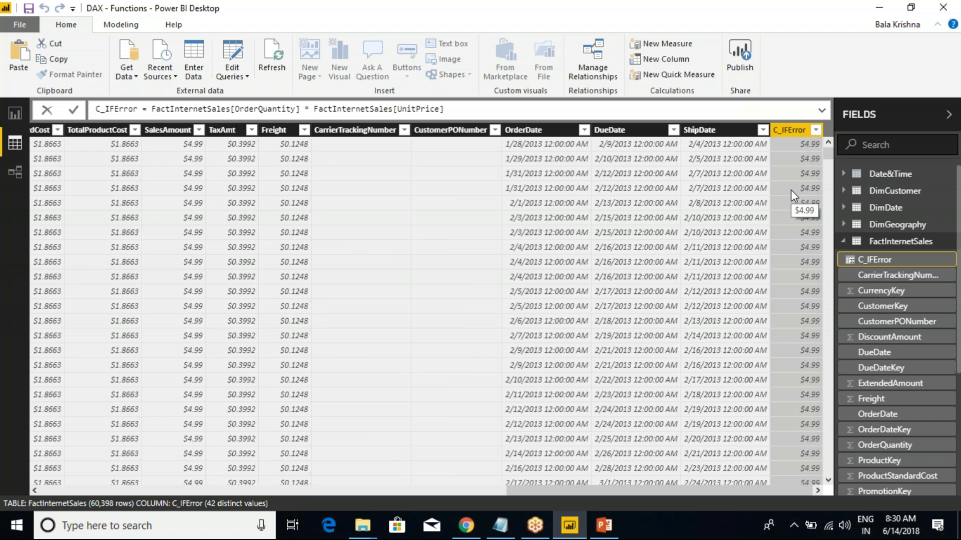
left_click_drag(588, 488, 387, 481)
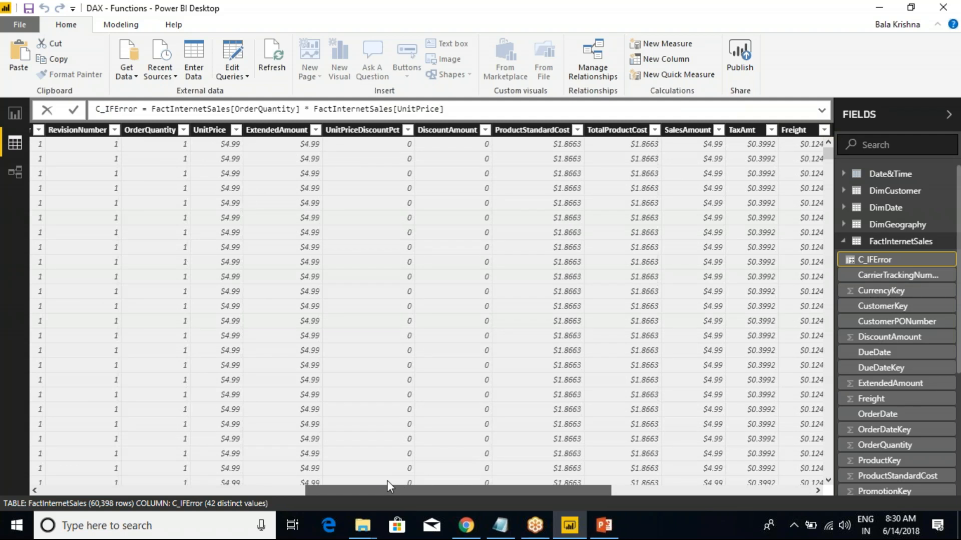
left_click_drag(387, 482, 386, 480)
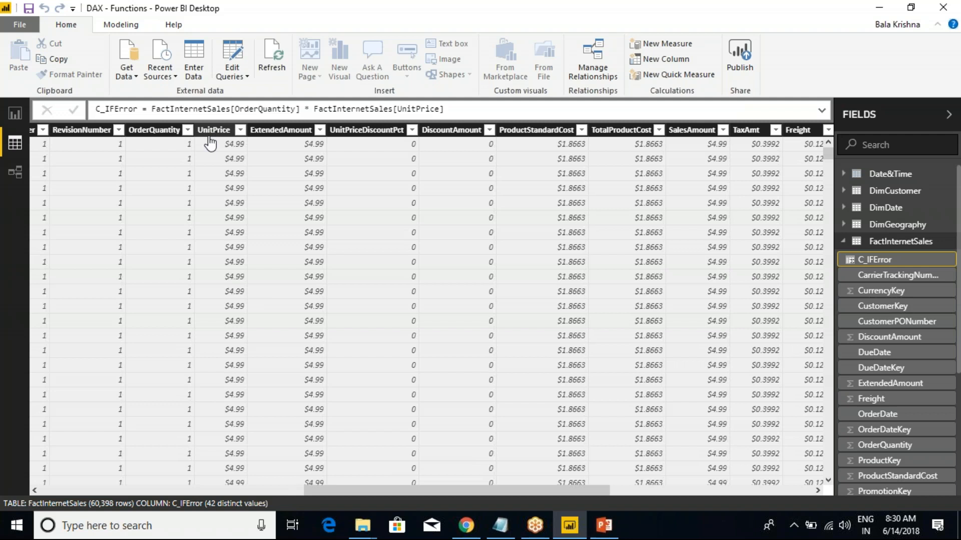
left_click(166, 134)
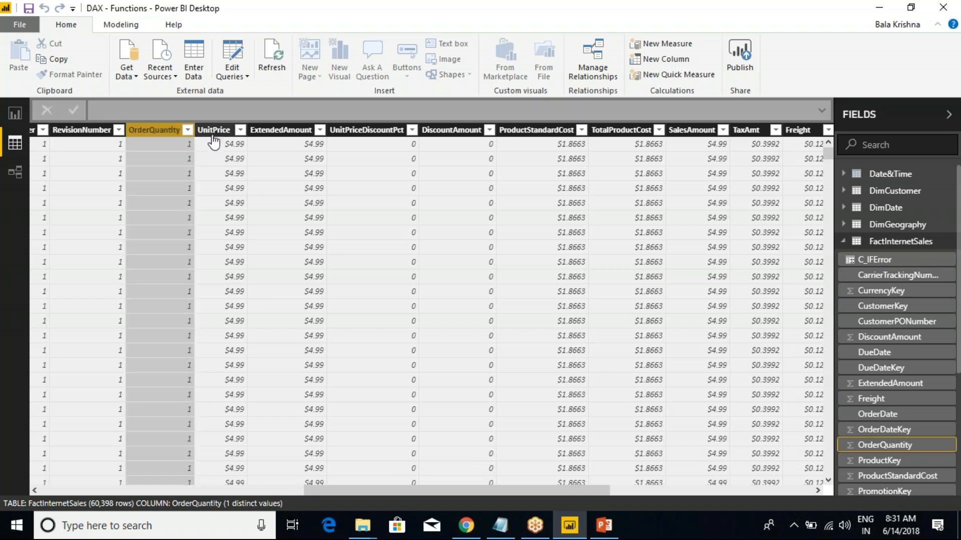
left_click(214, 133)
left_click(180, 148)
left_click(224, 147)
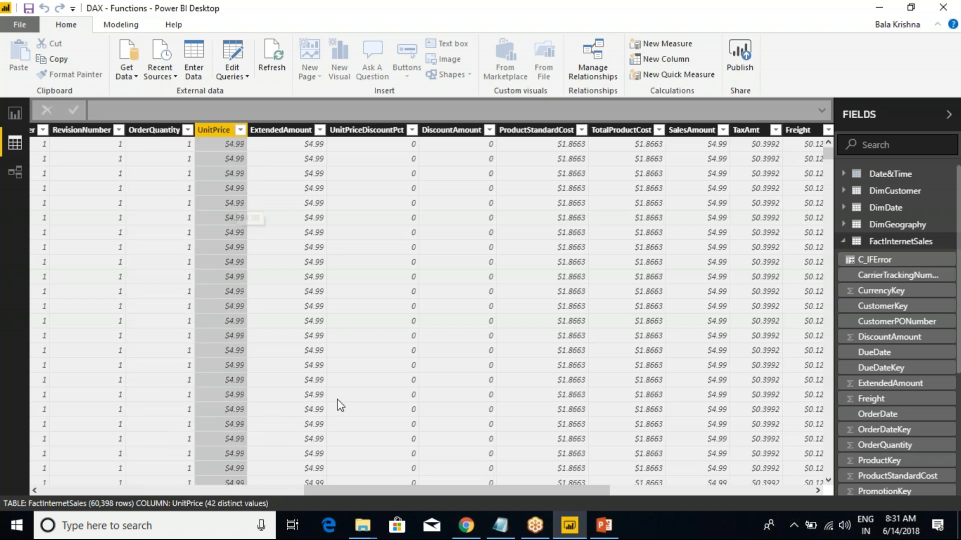
Mark one row's OrderQuantity and UnitPrice values with red pen strokes, and clear the markings.
left_click_drag(398, 491, 469, 489)
left_click_drag(524, 470, 480, 500)
key("ctrl+2")
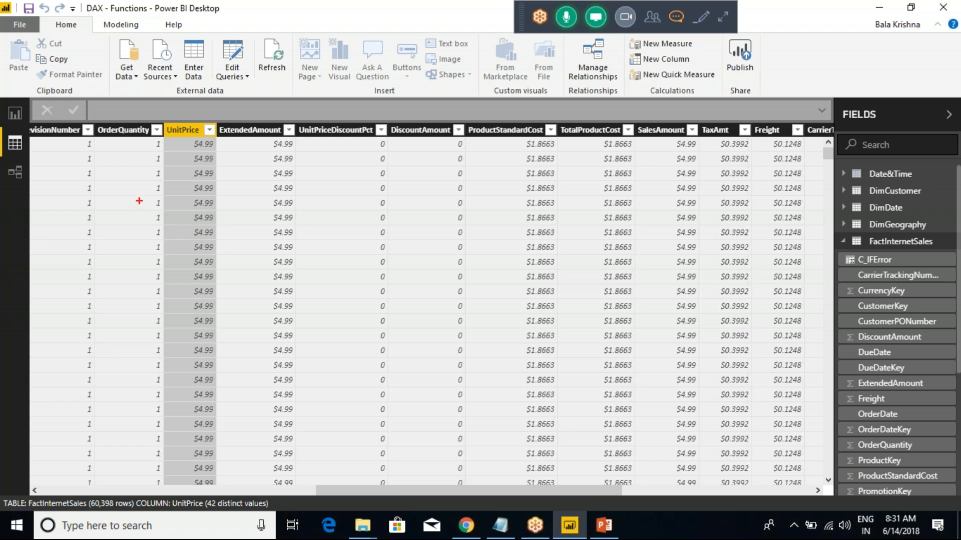
mouse_move(146, 148)
left_mouse_down()
mouse_move(151, 200)
mouse_move(219, 209)
mouse_move(171, 219)
mouse_move(223, 210)
mouse_move(160, 198)
left_mouse_up()
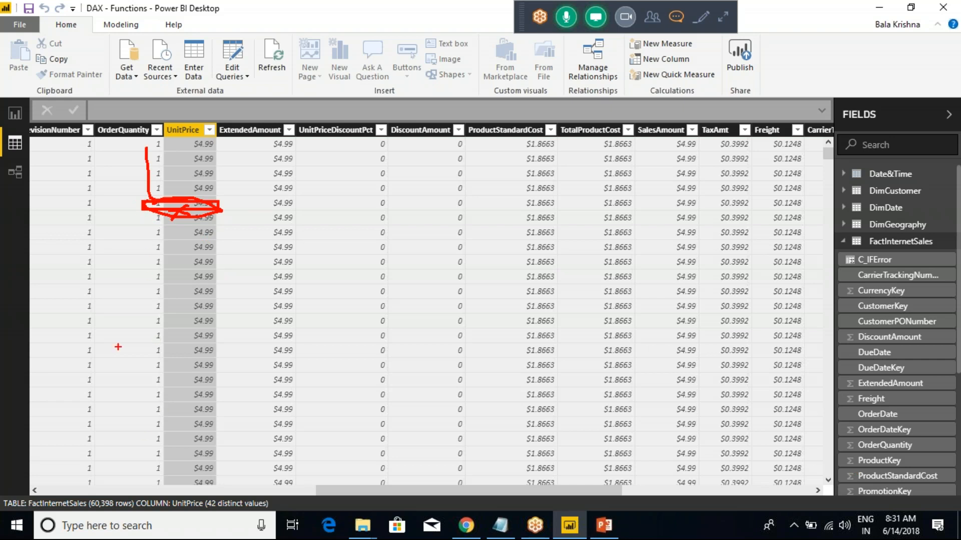
left_click_drag(67, 212, 241, 206)
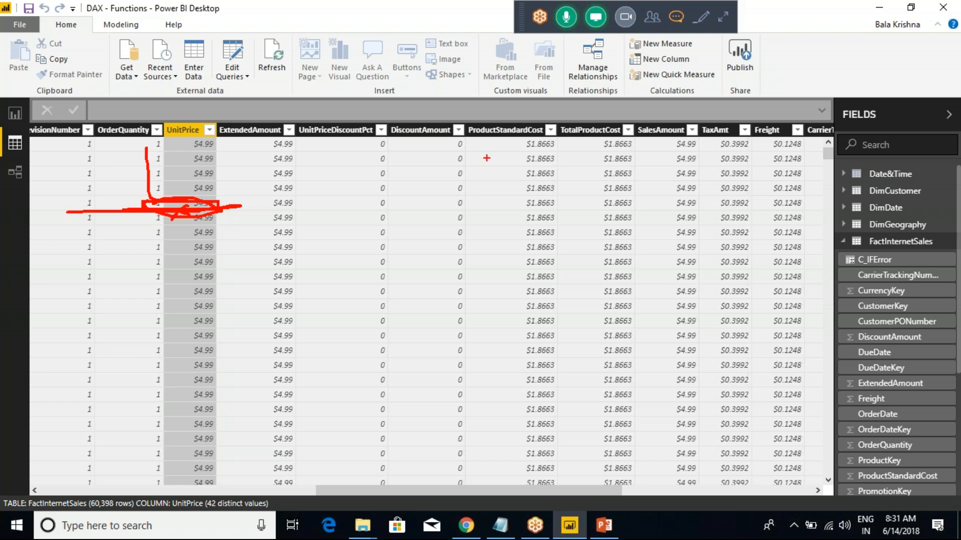
key("Escape")
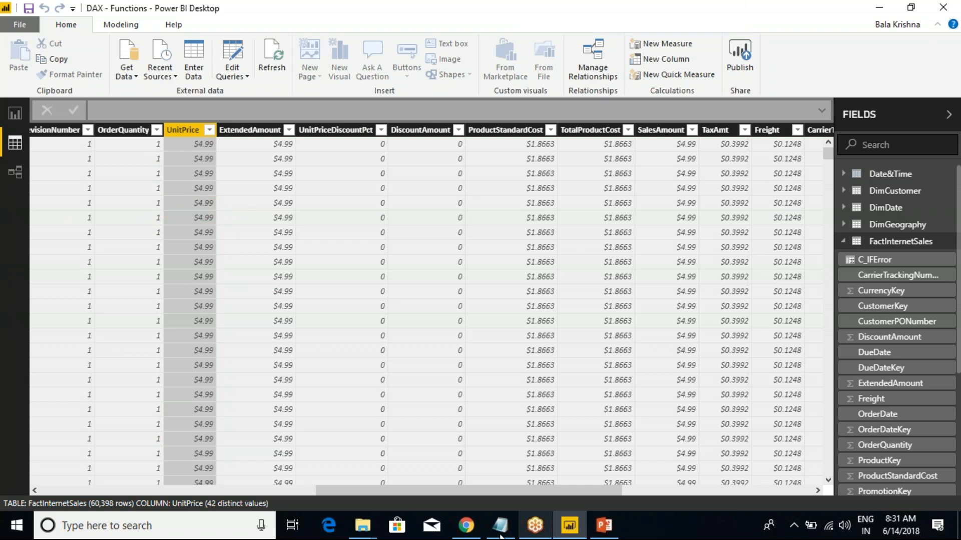
Select the C_IFError column, insert the IFERROR function before its multiplication expression, and point out the function's Value argument.
left_click_drag(452, 493, 651, 488)
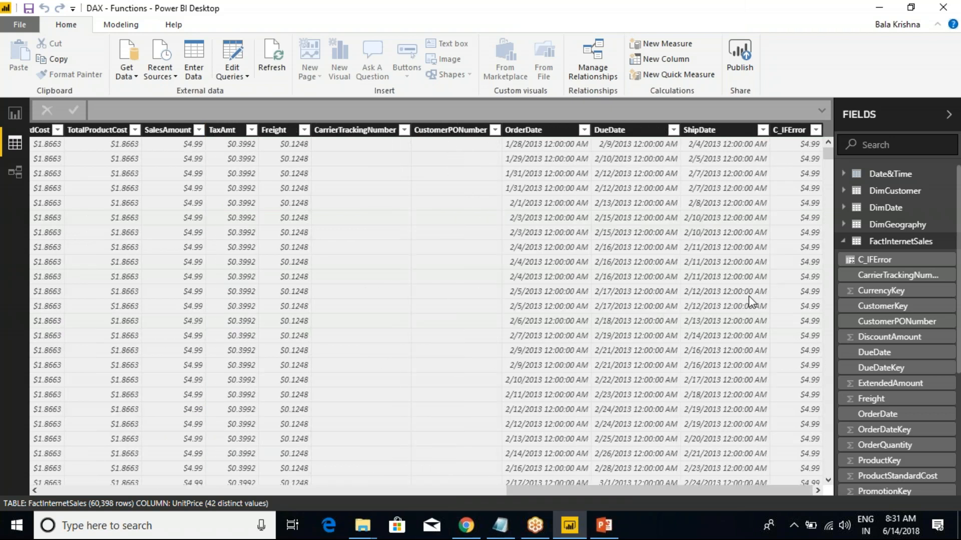
left_click(789, 132)
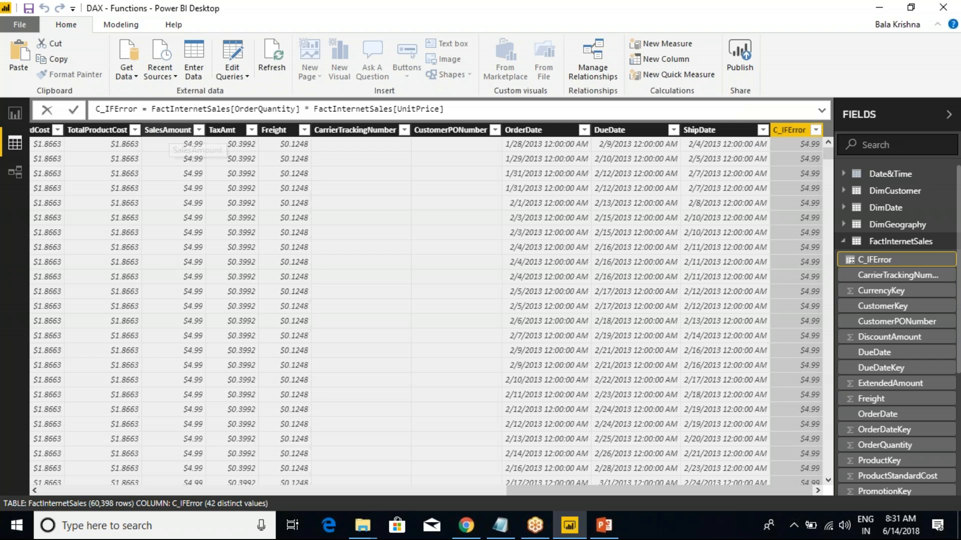
left_click(151, 109)
type("IF")
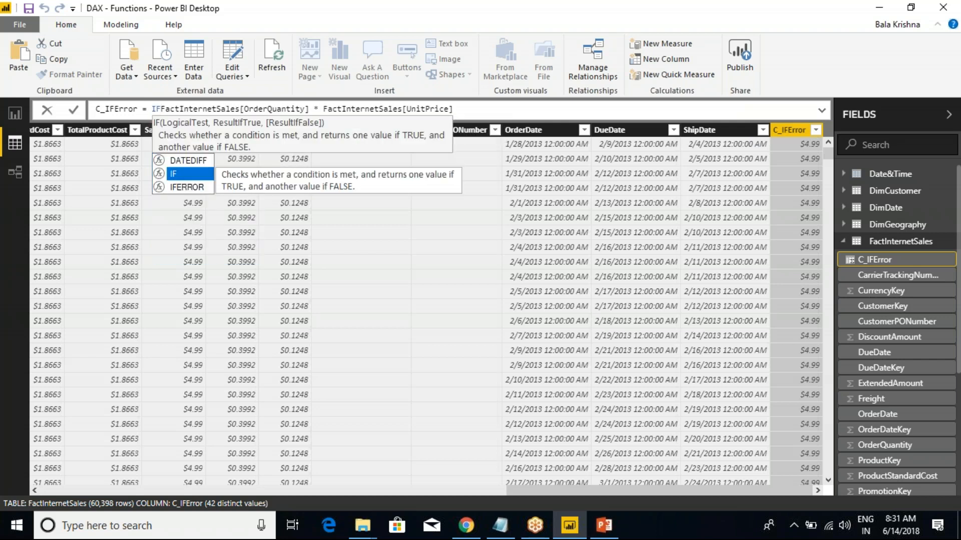
type("E")
key("Tab")
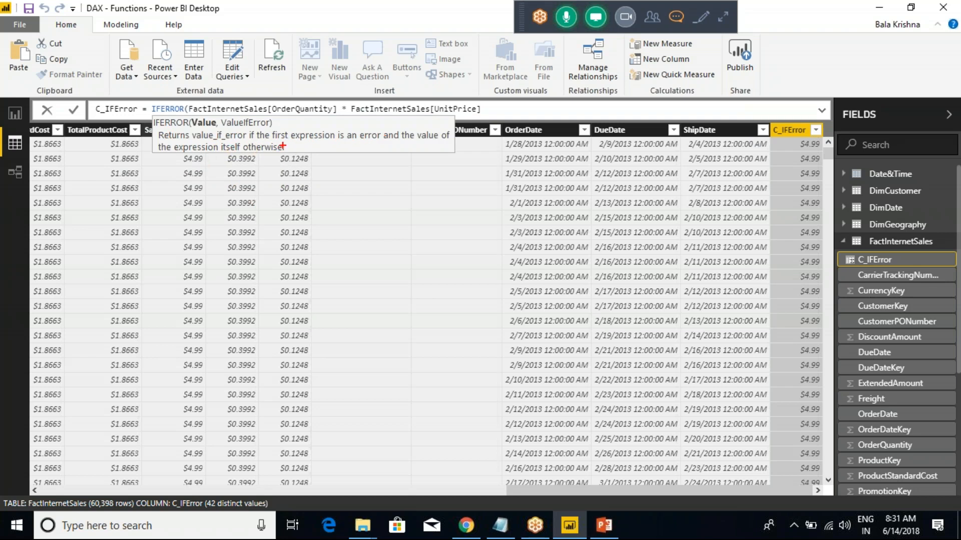
mouse_move(203, 126)
left_mouse_down()
mouse_move(211, 173)
mouse_move(201, 179)
mouse_move(220, 179)
left_mouse_up()
mouse_move(283, 108)
left_mouse_down()
mouse_move(358, 64)
mouse_move(407, 98)
left_mouse_up()
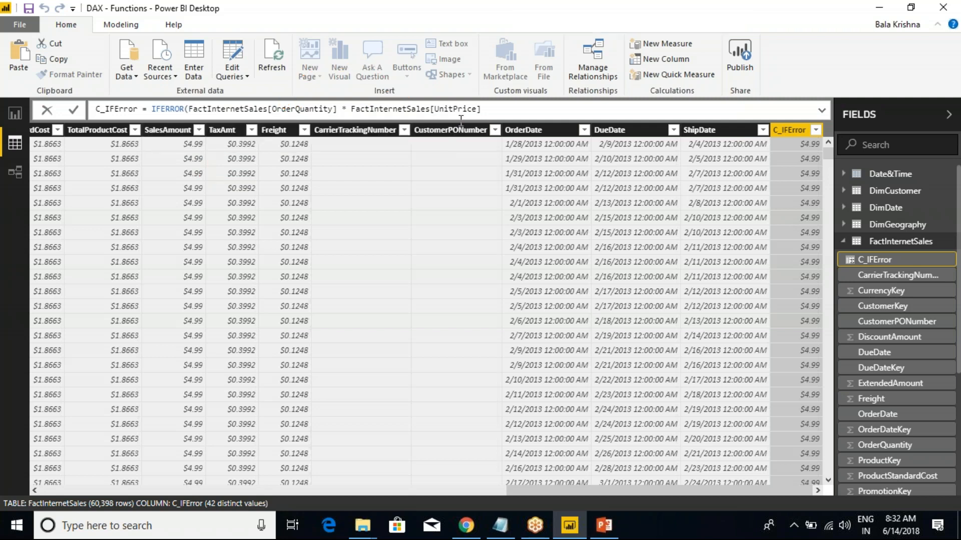
Finish the IFERROR formula with -1 as the value if error, commit it and check the C_IFError column.
left_click(508, 114)
type(",")
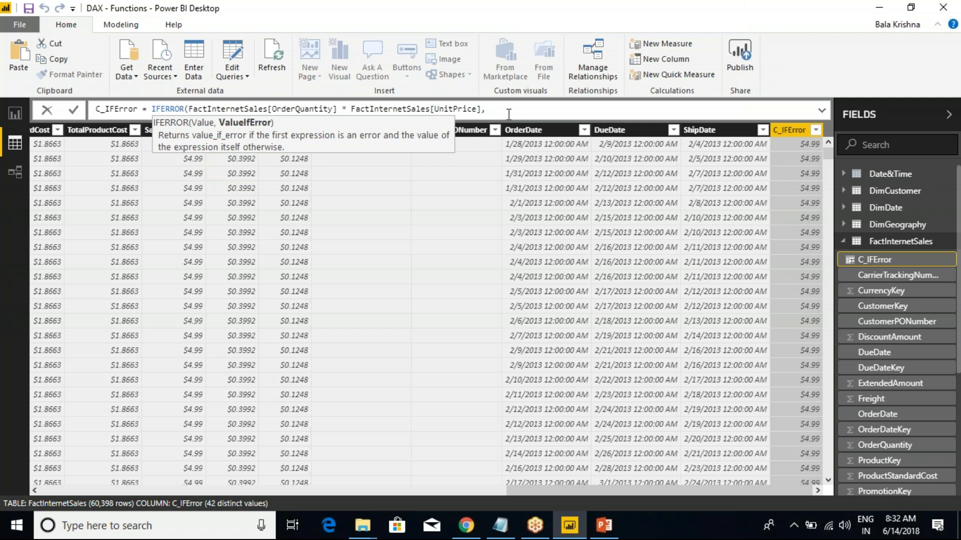
type("-1)")
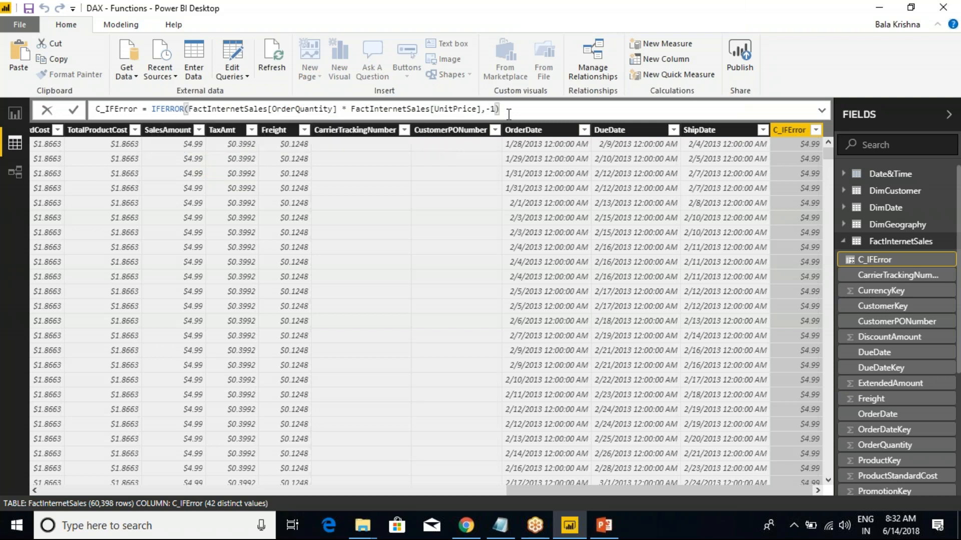
key("Return")
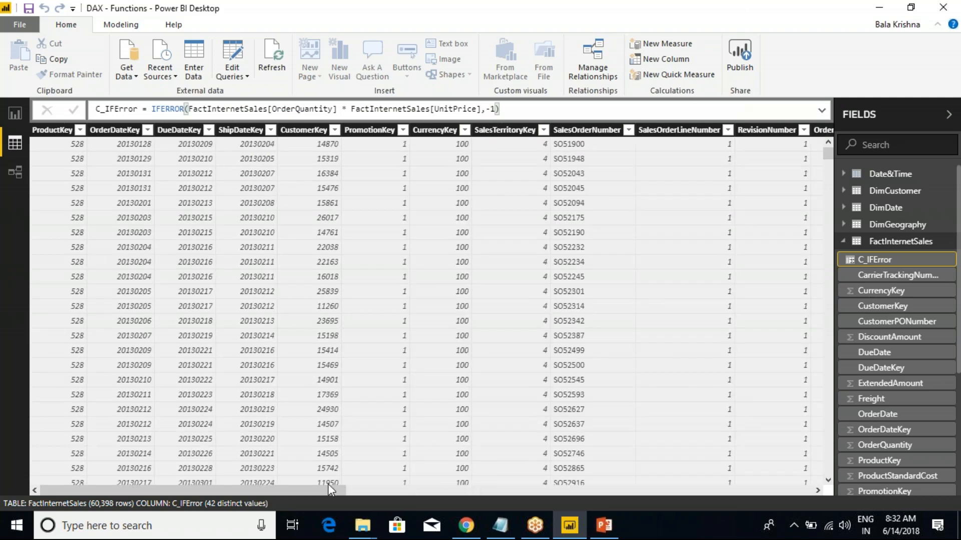
left_click_drag(322, 486, 794, 479)
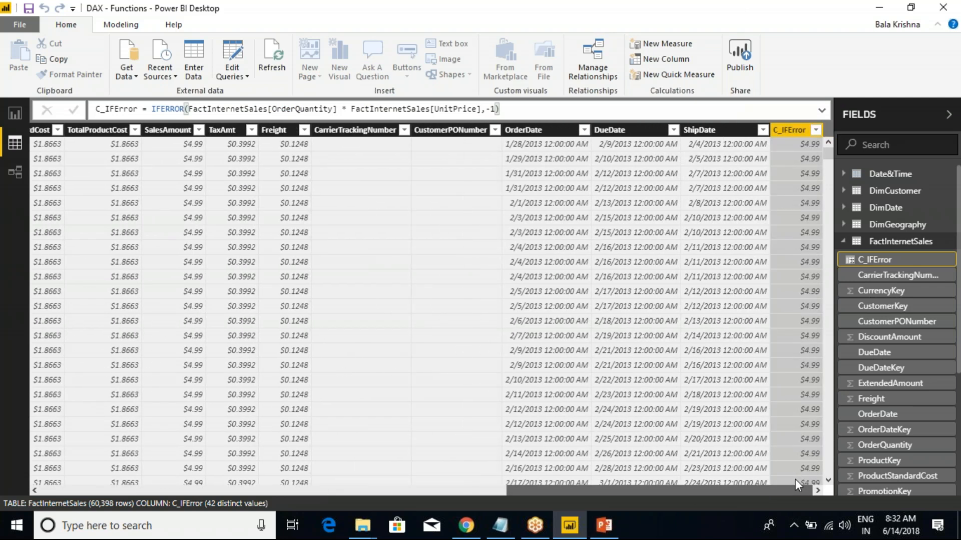
mouse_move(828, 153)
left_mouse_down()
mouse_move(827, 183)
mouse_move(832, 137)
left_mouse_up()
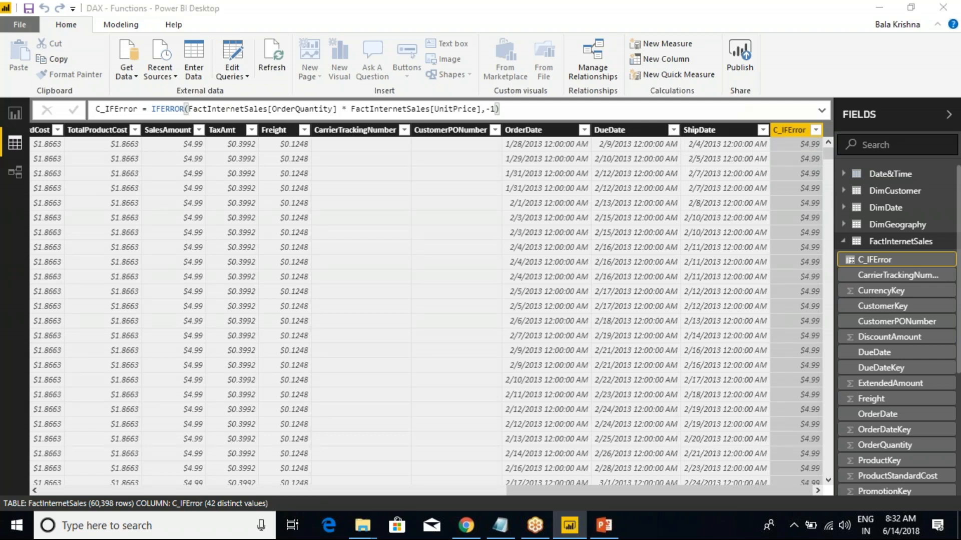
Start a manually entered table named Test with three columns named C1, C2 and C3.
left_click(192, 64)
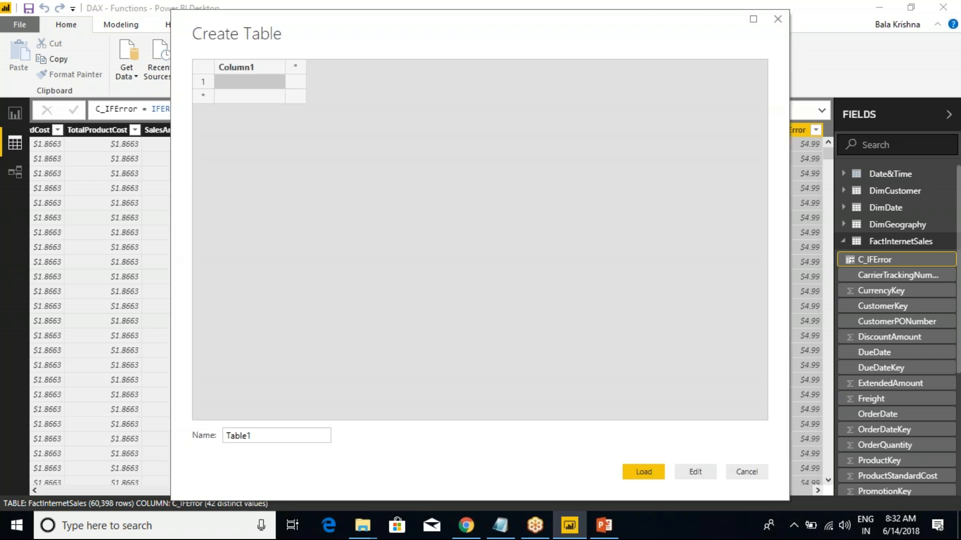
key("Tab")
type("Test")
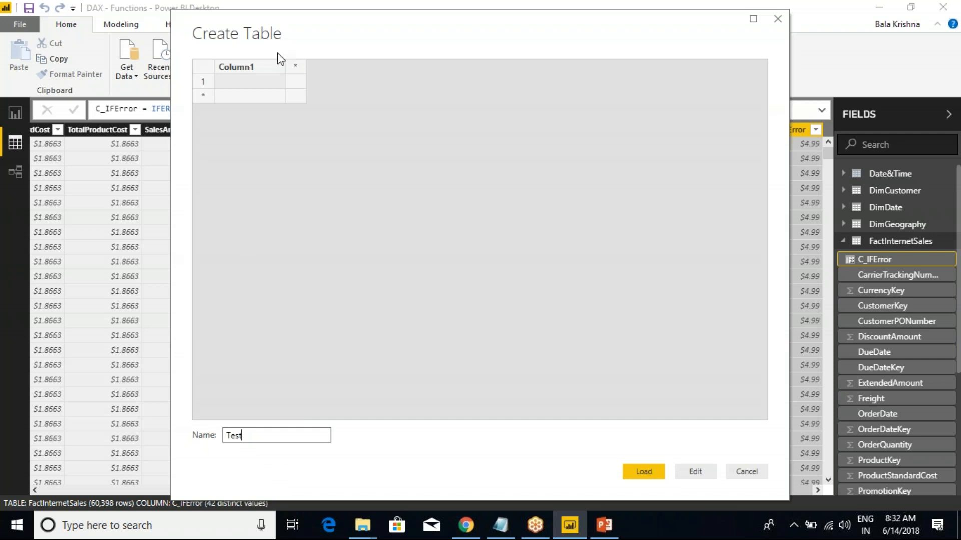
double_click(253, 67)
type("C1")
double_click(295, 70)
type("C2")
double_click(371, 68)
type("C3")
Enter the values 1, 2 and 3 in column C1 of the Test table.
left_click(253, 81)
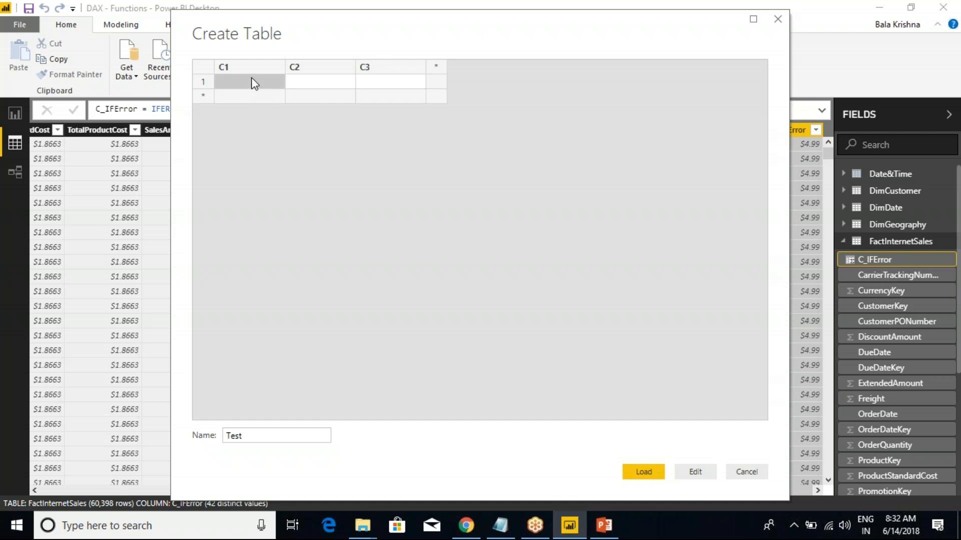
type("1")
left_click(254, 98)
type("2")
left_click(254, 113)
type("3")
Fill column C2 of the Test table with the values 10, 10 and 30.
left_click(310, 85)
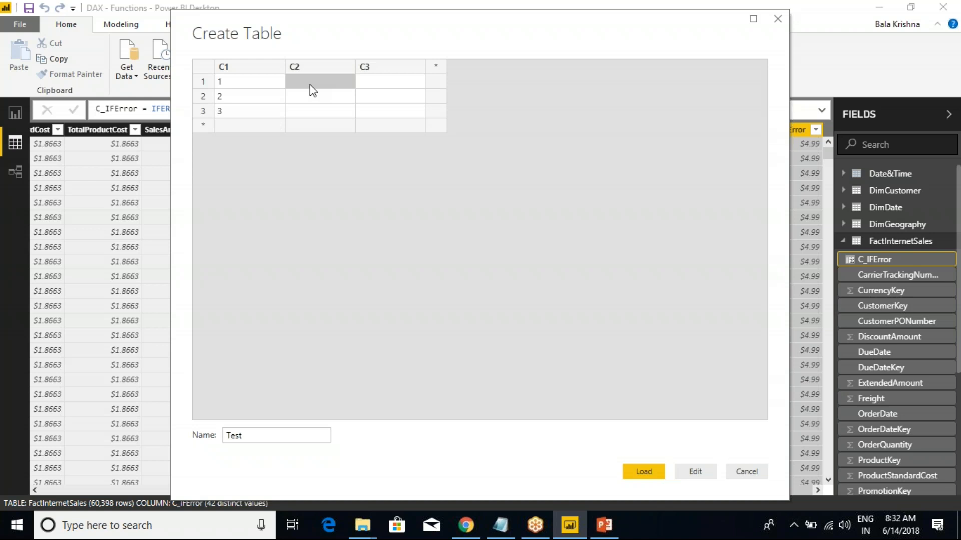
type("10")
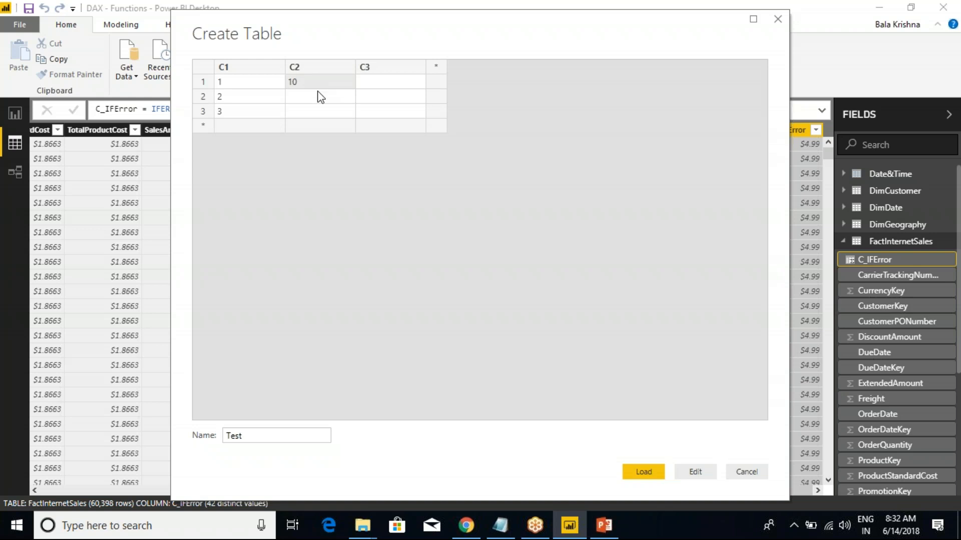
left_click(316, 96)
type("10")
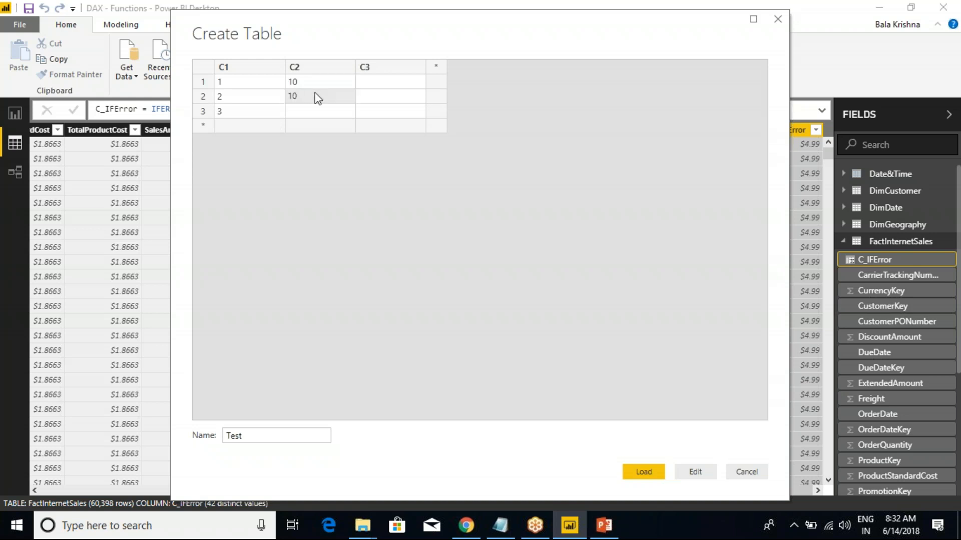
left_click(303, 113)
type("3")
Fill column C3 of the Test table with the values 0, 1 and 5.
left_click(372, 82)
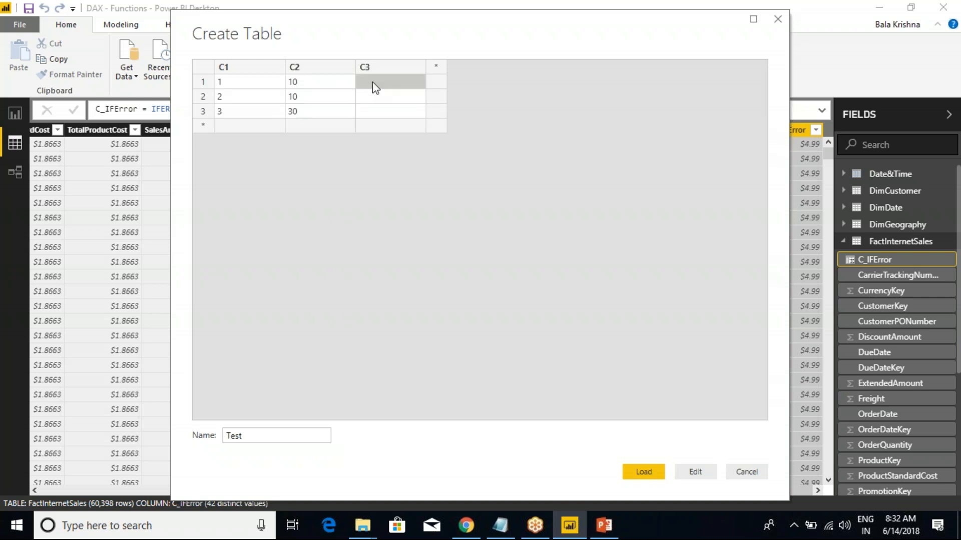
type("0")
left_click(377, 97)
type("1")
left_click(371, 113)
type("5")
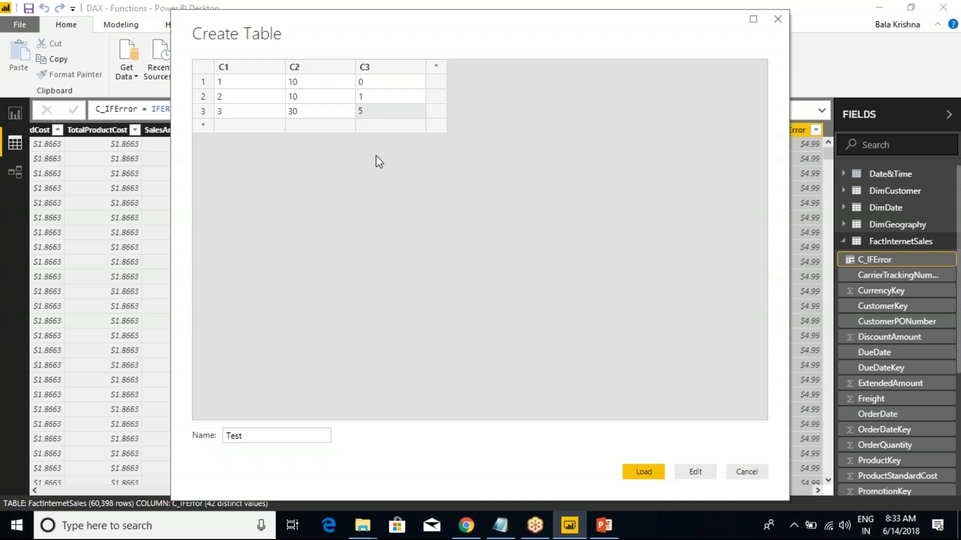
Load the manually entered Test table into the model and display its data.
left_click(638, 473)
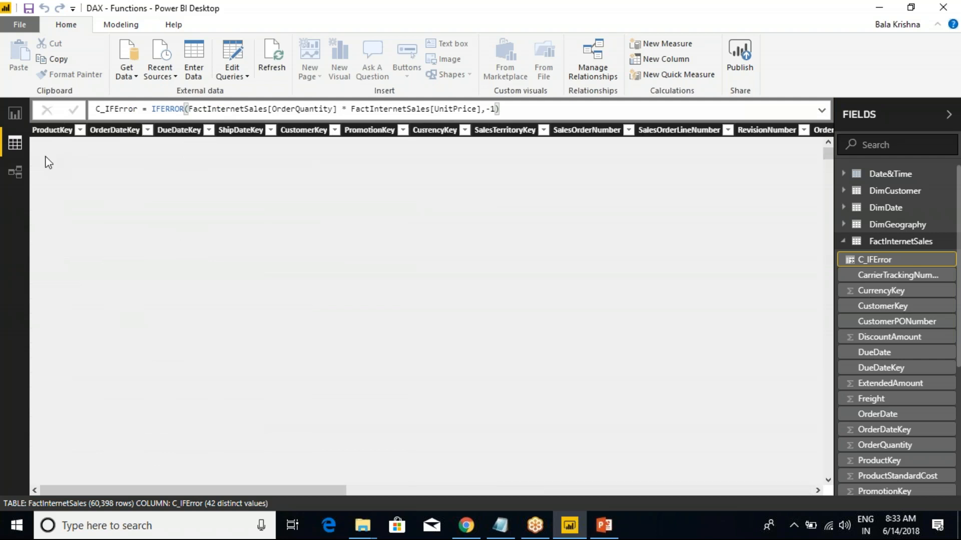
left_click(875, 275)
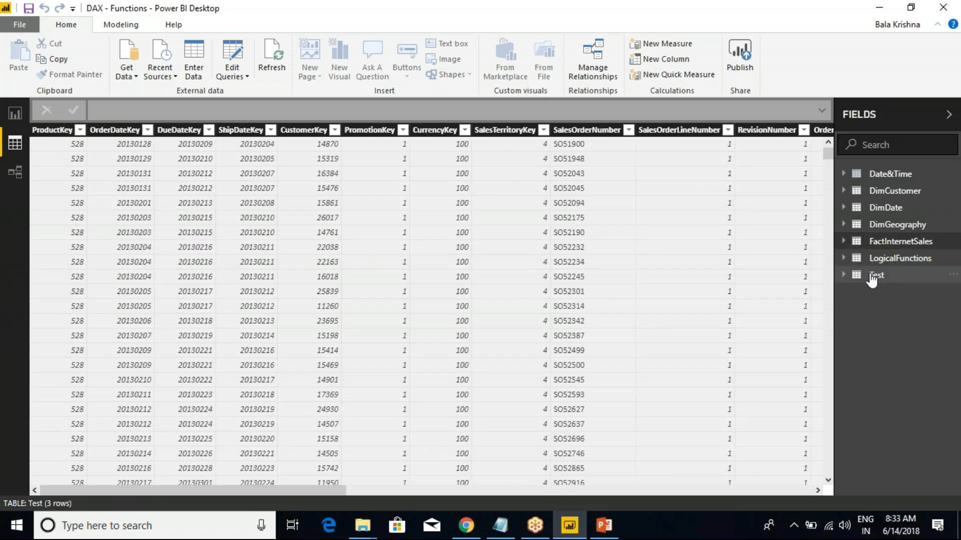
right_click(157, 130)
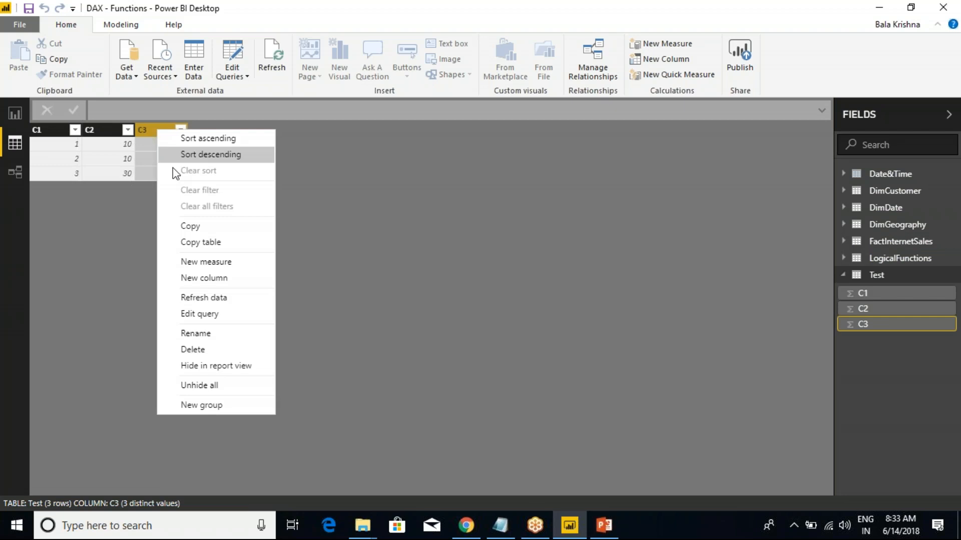
left_click(217, 263)
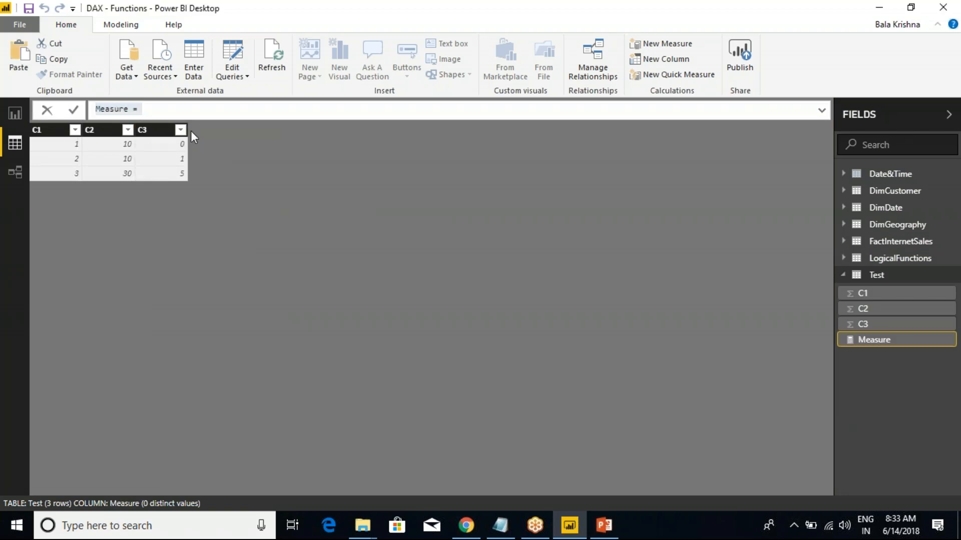
type("Di")
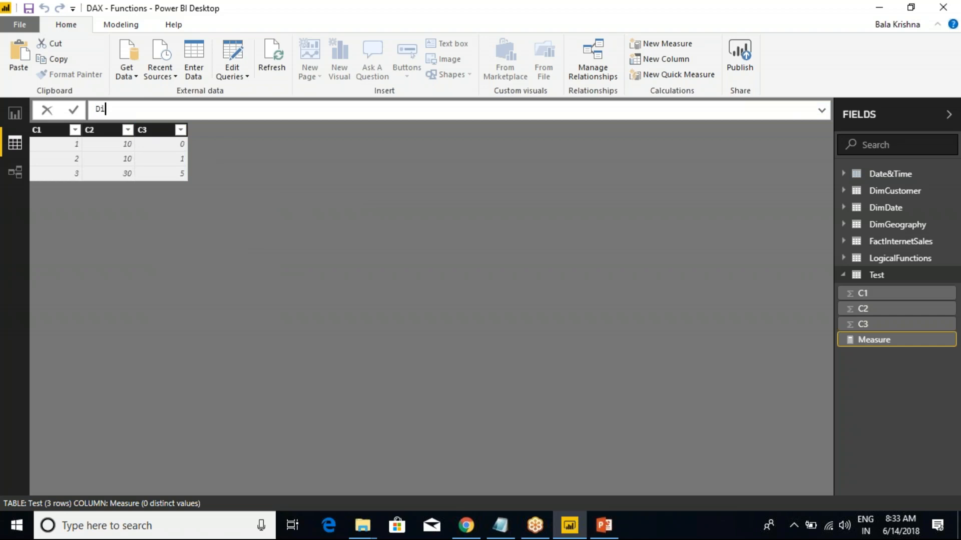
type("v = ")
type("c2")
key("BackSpace")
key("BackSpace")
type("c")
key("BackSpace")
type("test")
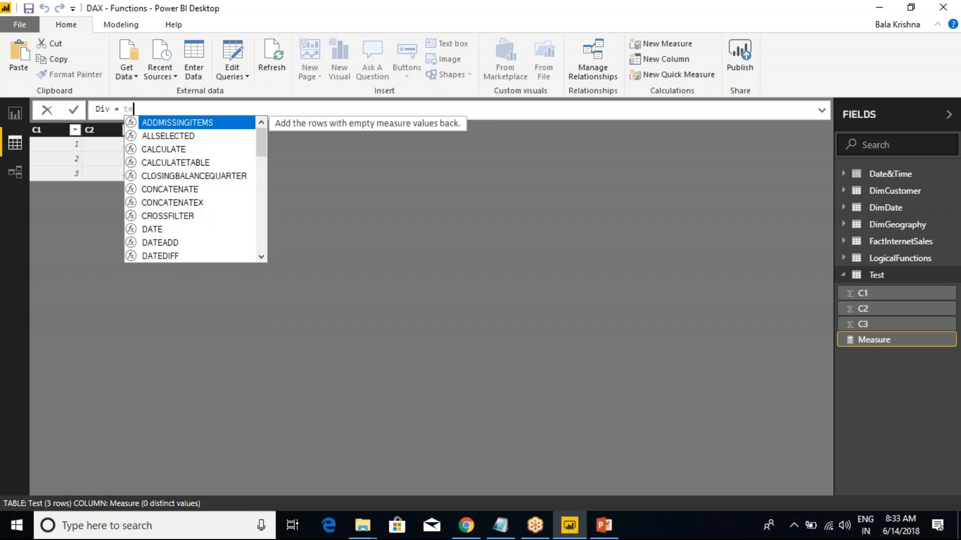
key("BackSpace")
key("BackSpace")
key("BackSpace")
key("BackSpace")
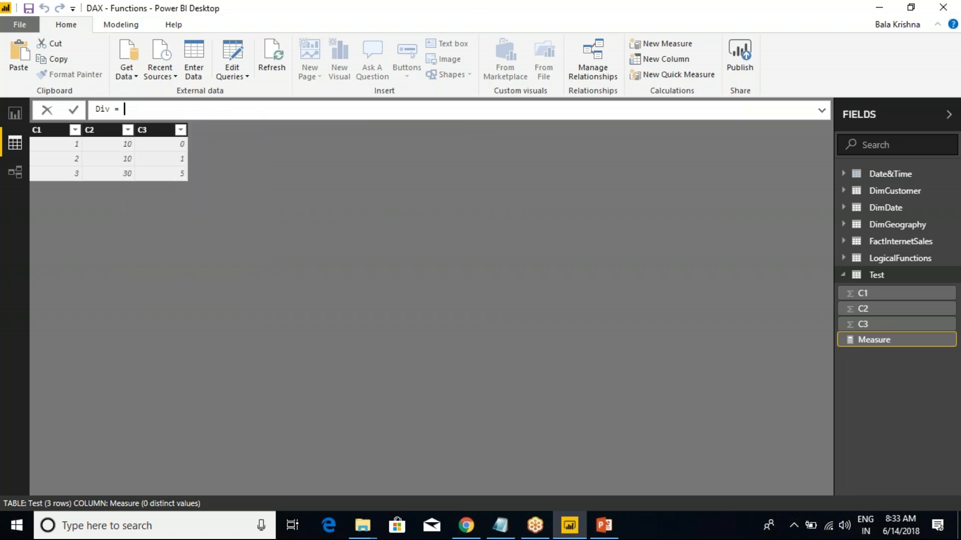
type("test")
key("BackSpace")
key("BackSpace")
key("BackSpace")
key("BackSpace")
type("t")
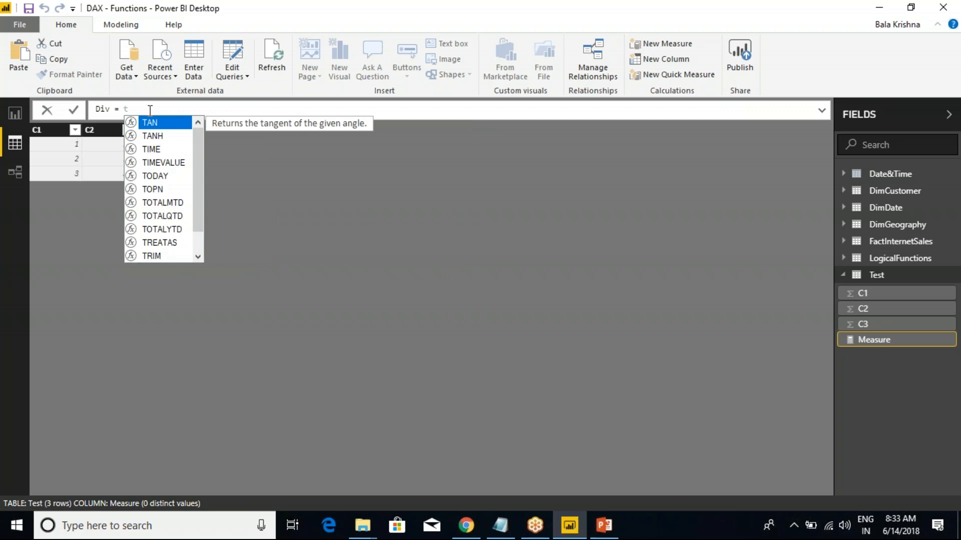
key("BackSpace")
key("BackSpace")
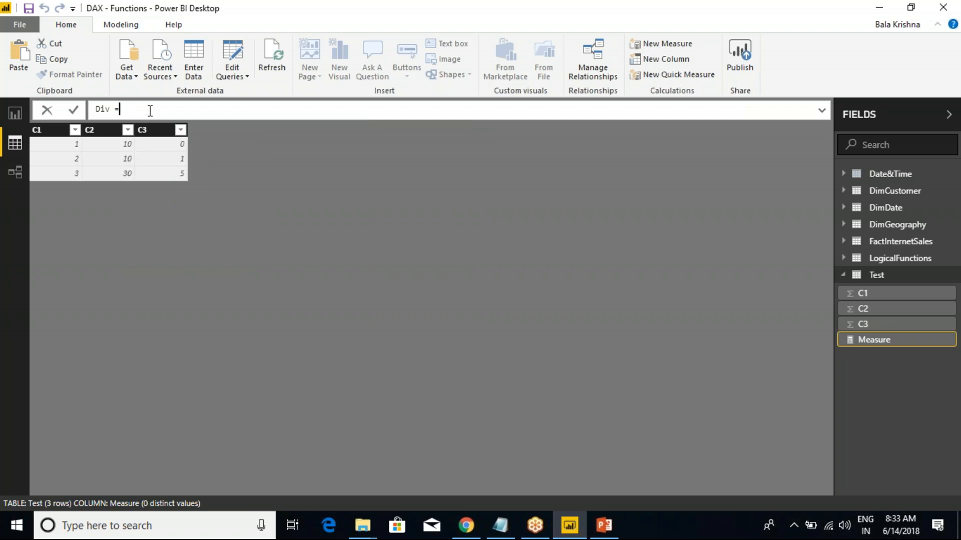
right_click(881, 340)
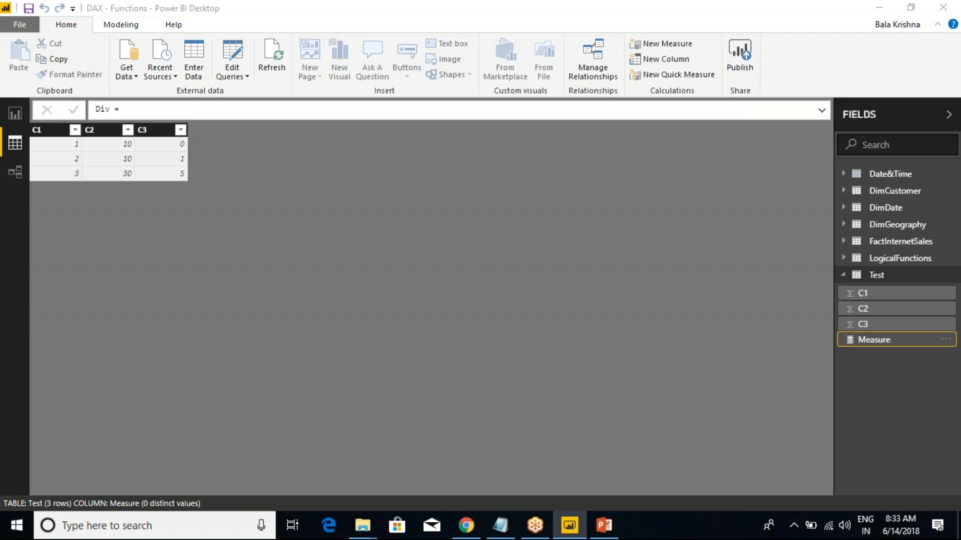
right_click(864, 339)
left_click(789, 413)
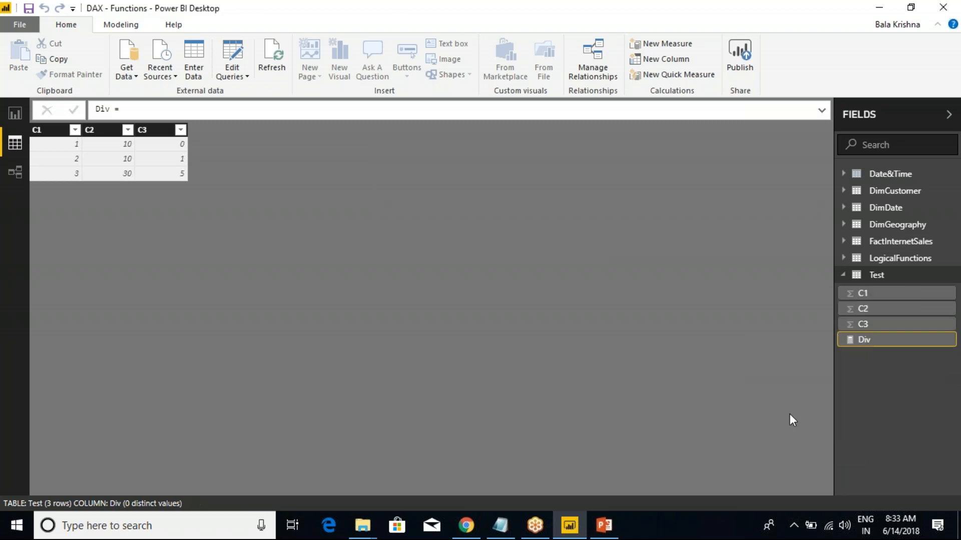
left_click(551, 287)
Add a calculated column to the Test table with the formula Div = Test[C2]/Test[C1].
right_click(875, 275)
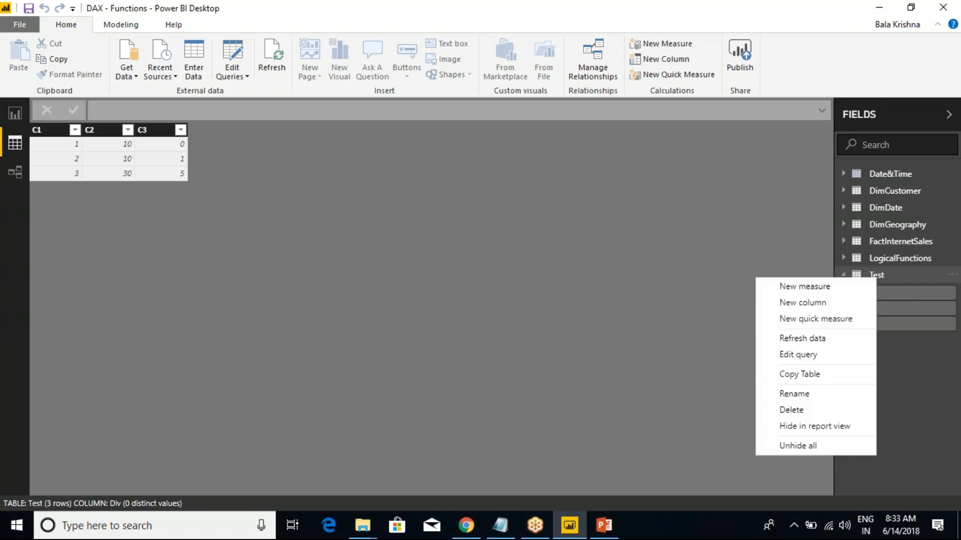
left_click(802, 306)
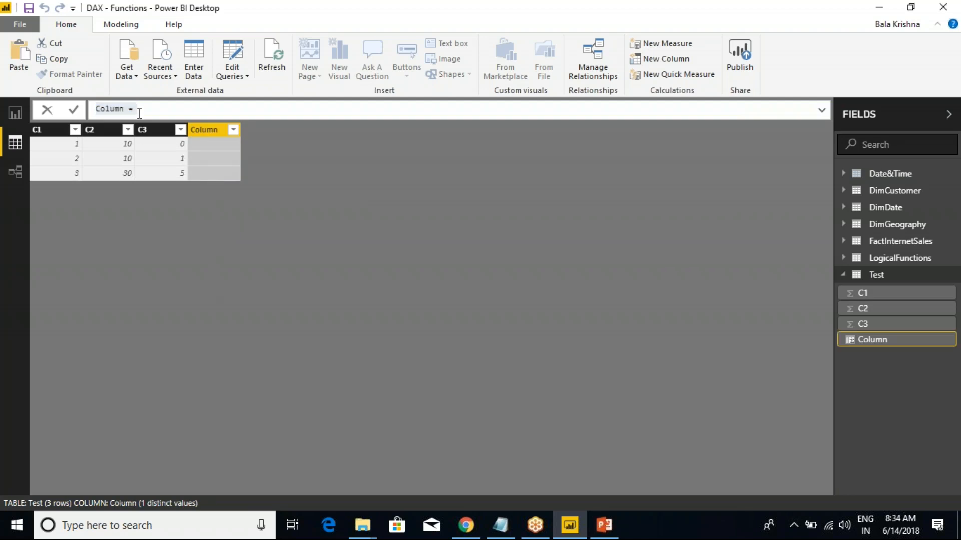
key("ctrl+a")
type("Div")
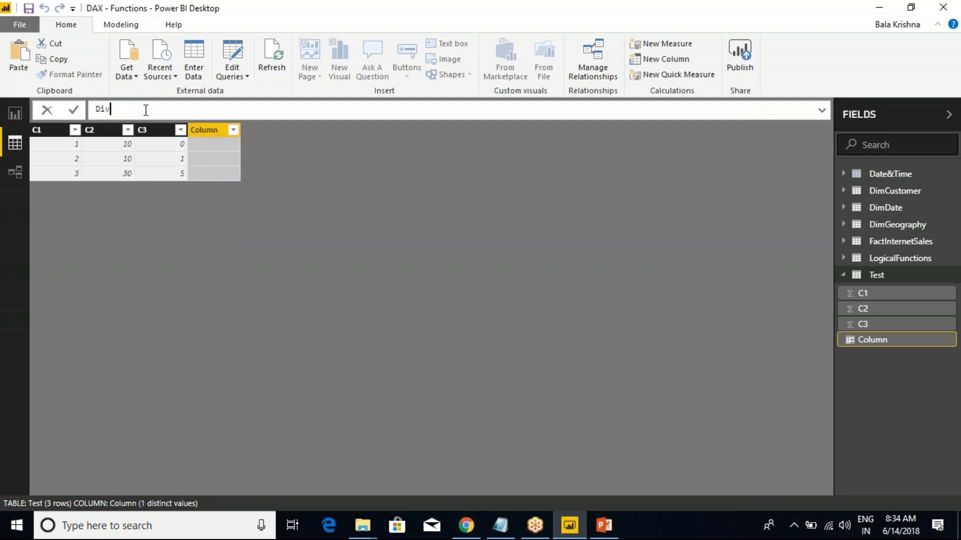
left_click_drag(216, 132, 199, 126)
type("= c2")
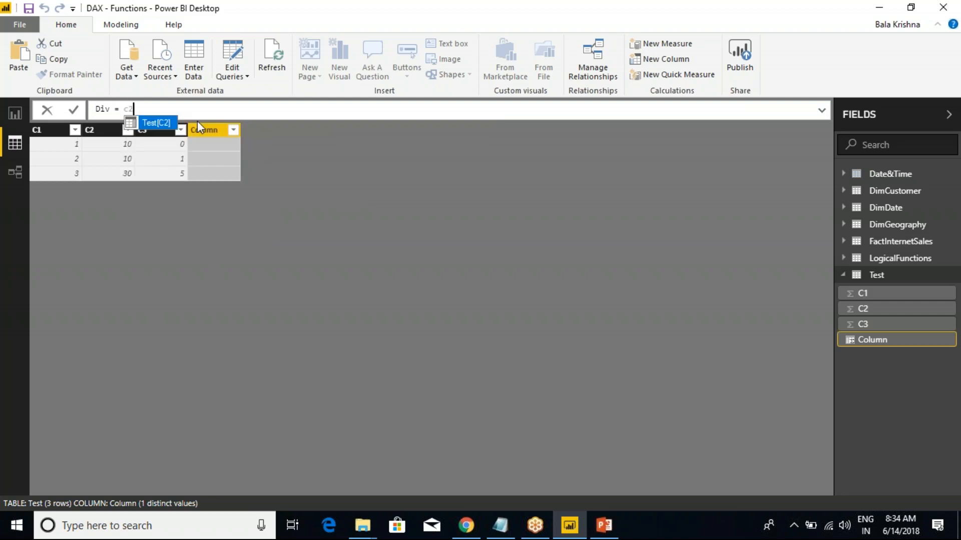
key("Tab")
type("/c1")
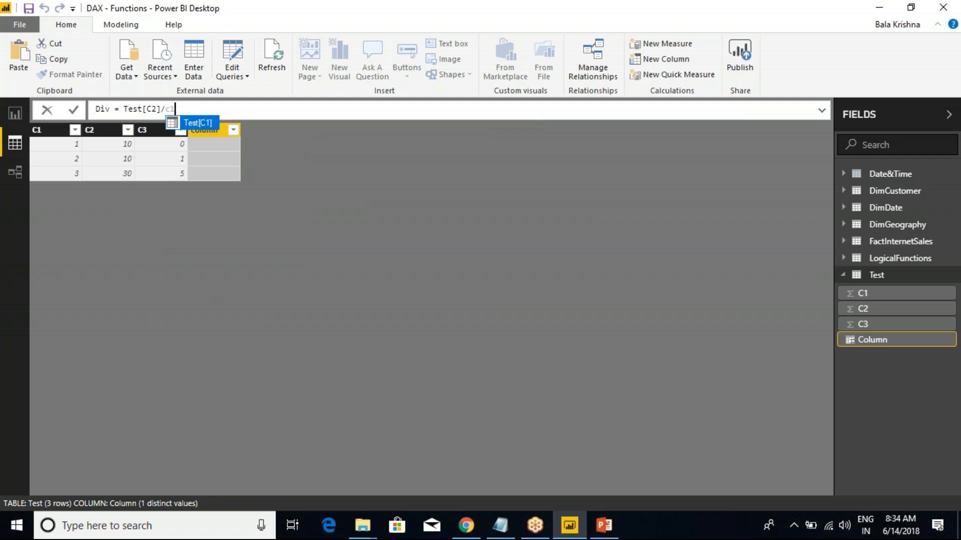
key("Tab")
key("Return")
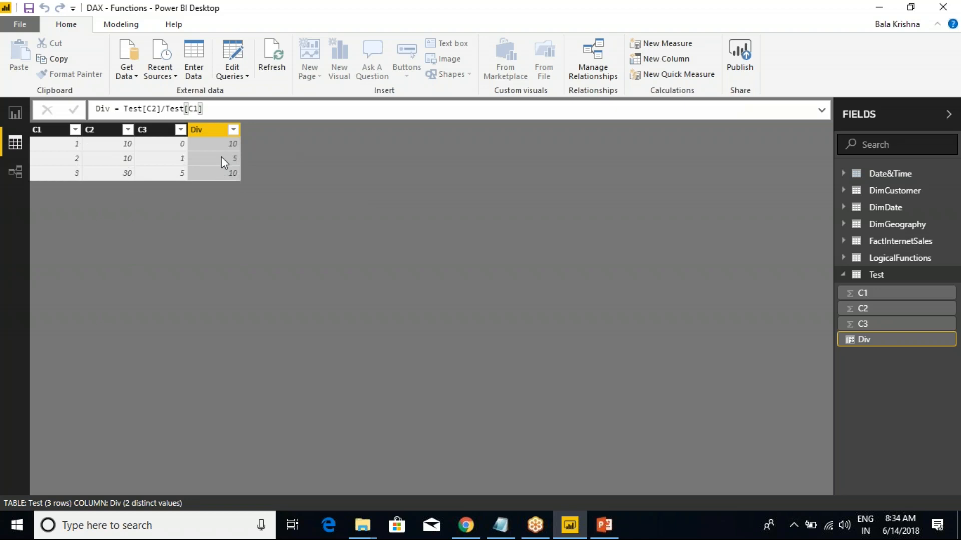
Start another calculated column in the Test table with the formula Div1 = Test[C3]/Test[C2].
right_click(211, 133)
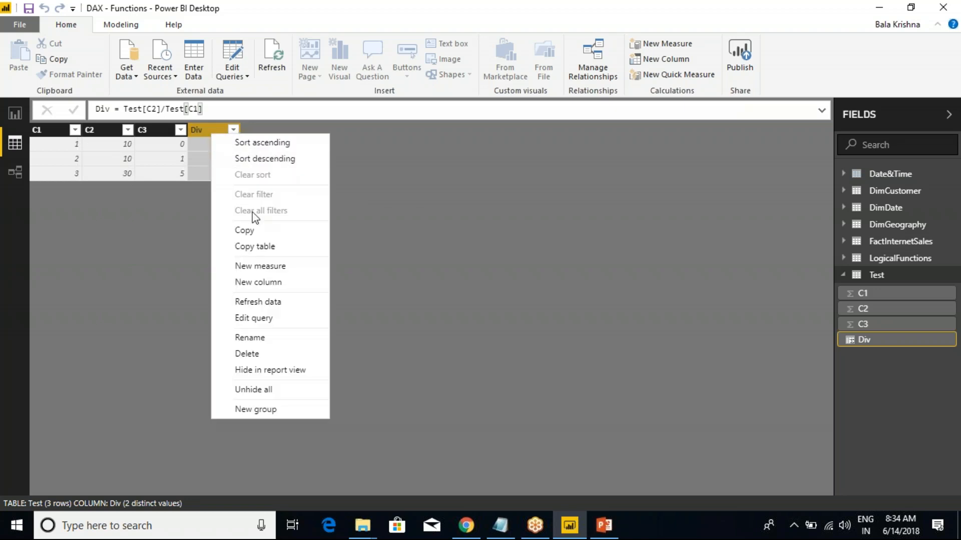
left_click(223, 132)
right_click(205, 133)
left_click(256, 266)
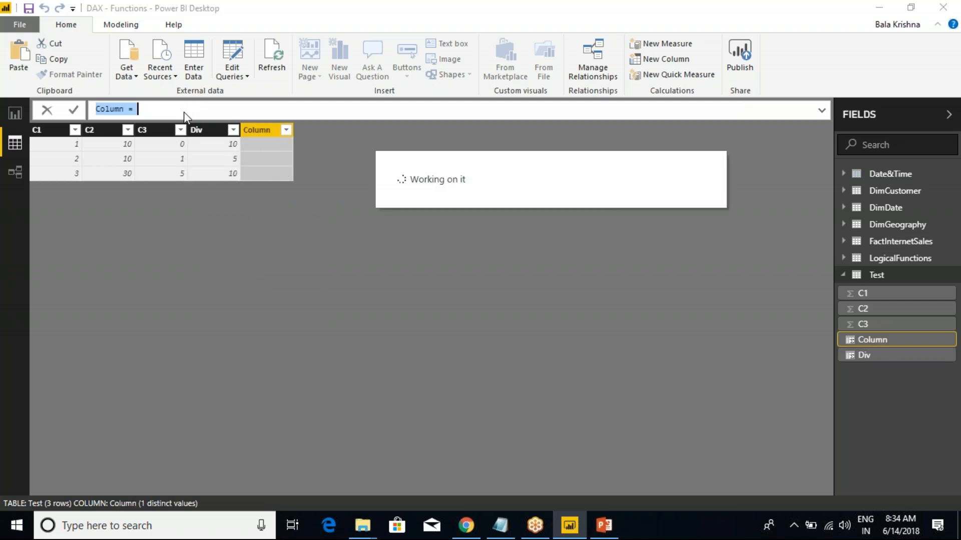
type("Div")
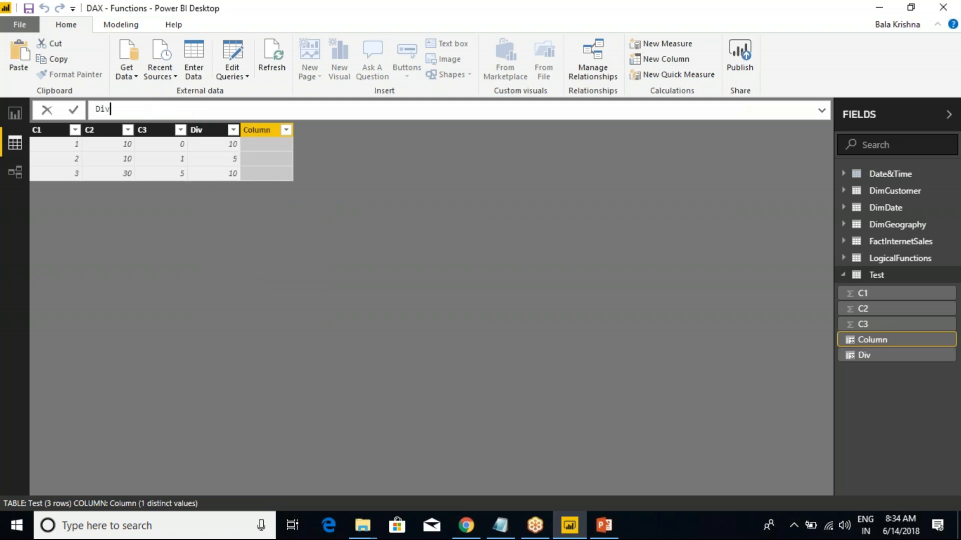
type("1 =Test[C3]/c2")
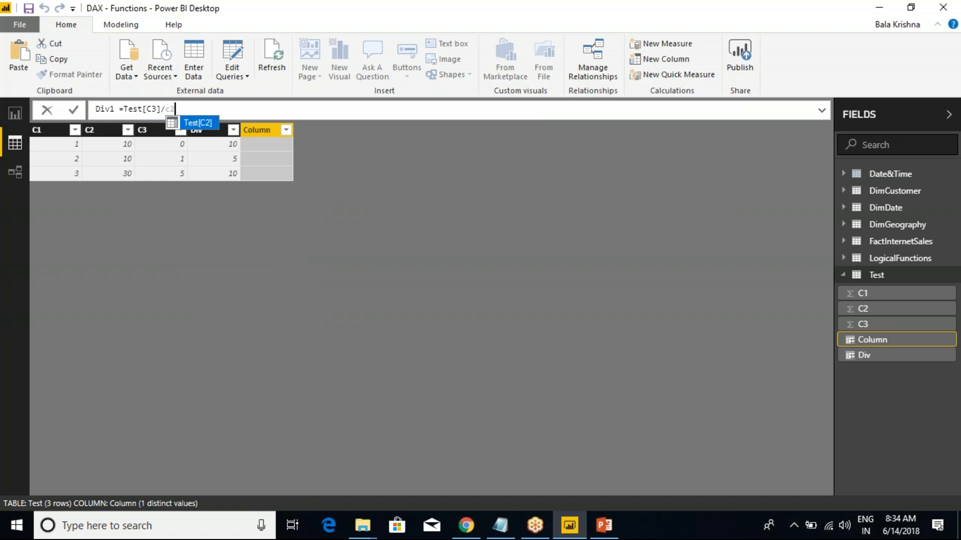
key("Tab")
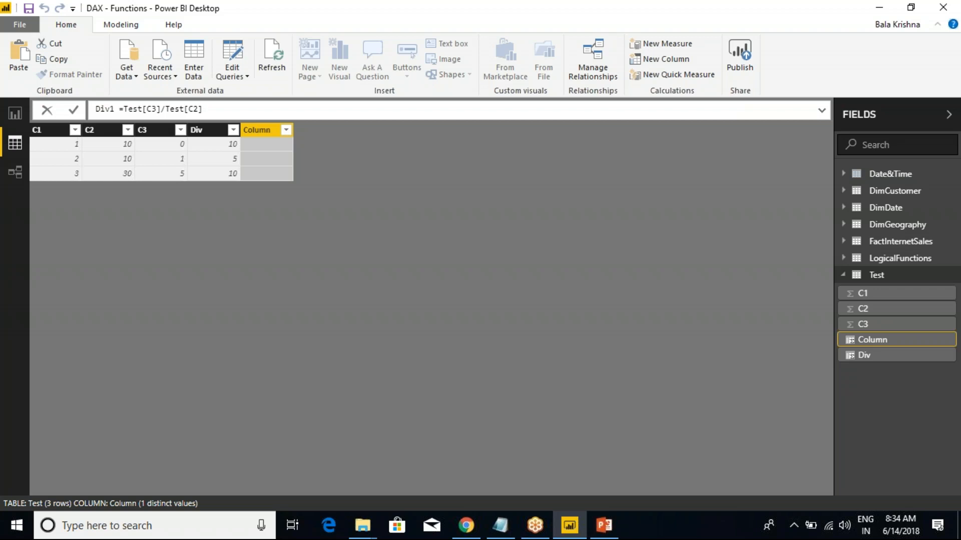
Rewrite the Div1 formula to divide Test[C2] by Test[C3] and commit the column.
key("BackSpace")
key("BackSpace")
key("BackSpace")
key("BackSpace")
key("BackSpace")
key("BackSpace")
key("BackSpace")
key("BackSpace")
key("BackSpace")
key("BackSpace")
key("BackSpace")
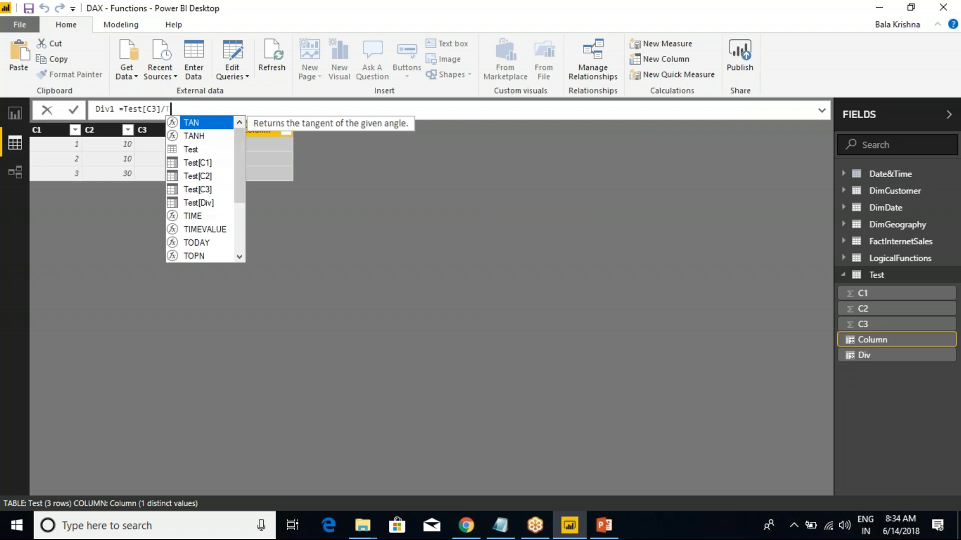
type("2")
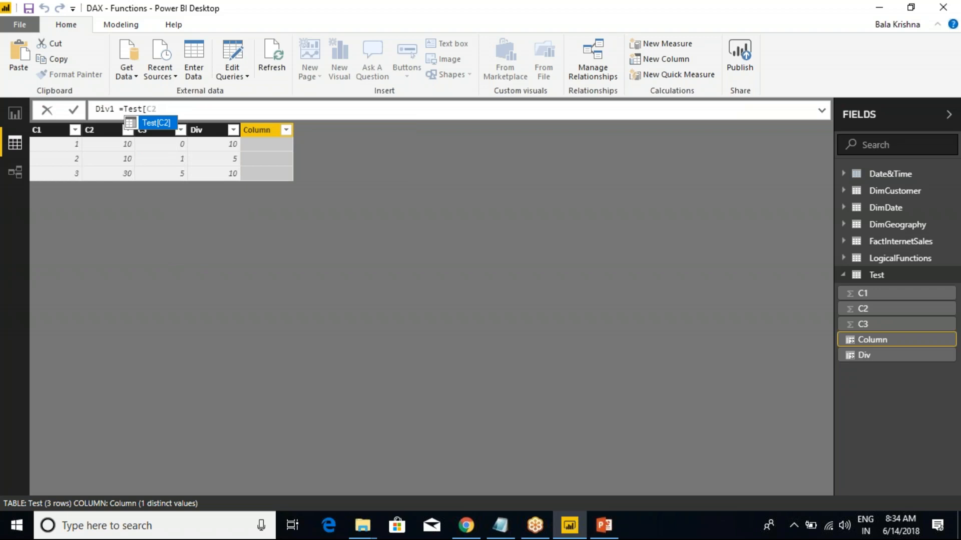
type("]/c3")
key("Tab")
key("Return")
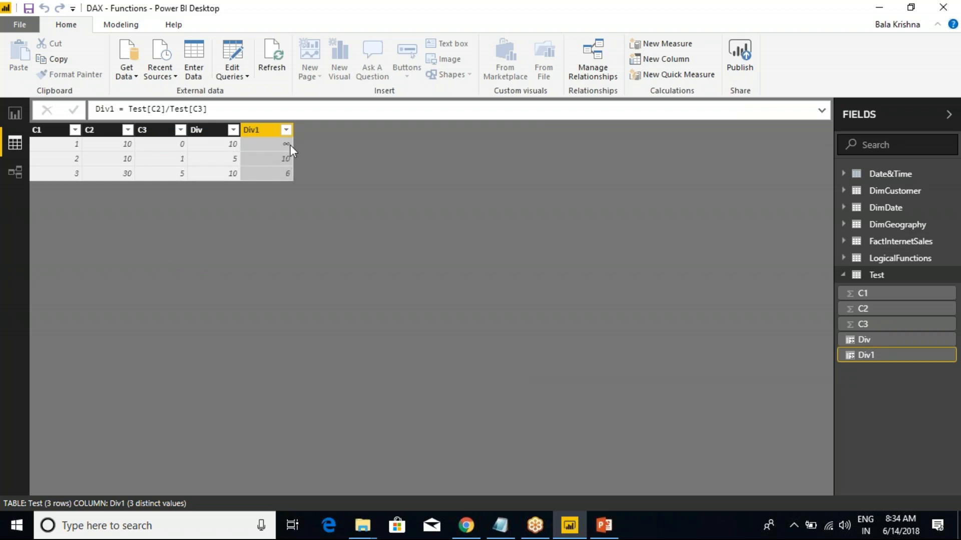
key("ctrl+2")
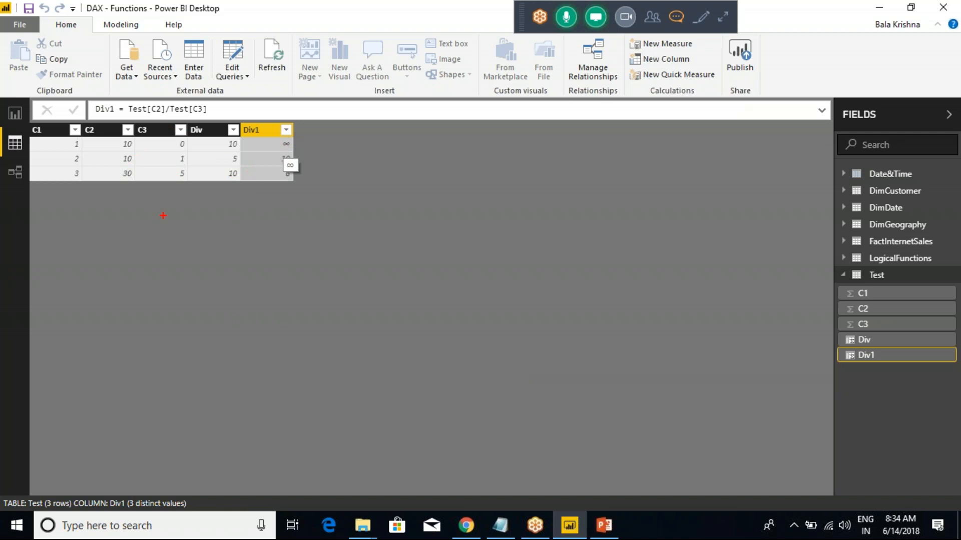
left_click_drag(146, 208, 150, 228)
left_click_drag(153, 208, 171, 220)
mouse_move(190, 190)
left_mouse_down()
mouse_move(184, 242)
mouse_move(213, 210)
mouse_move(329, 210)
left_mouse_up()
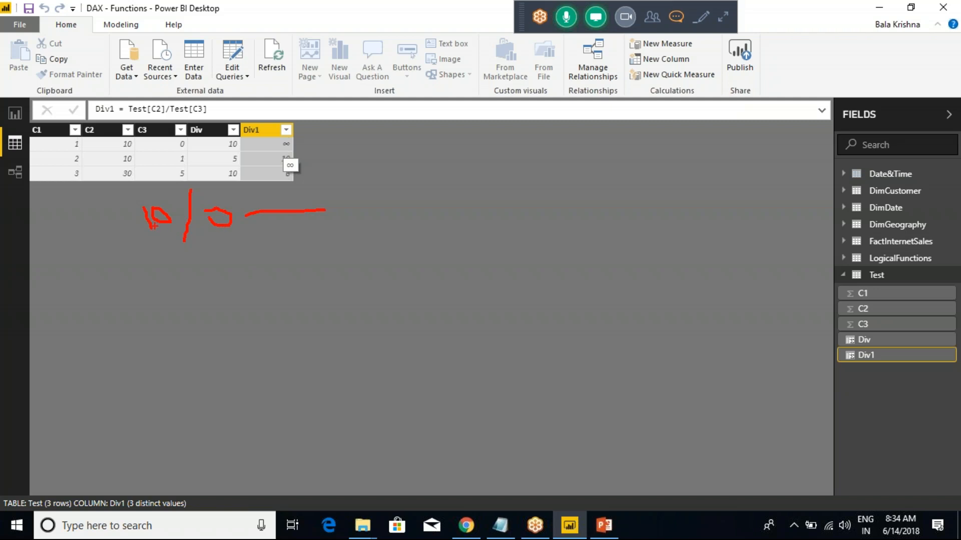
mouse_move(376, 203)
left_mouse_down()
mouse_move(320, 209)
mouse_move(394, 210)
mouse_move(345, 203)
left_mouse_up()
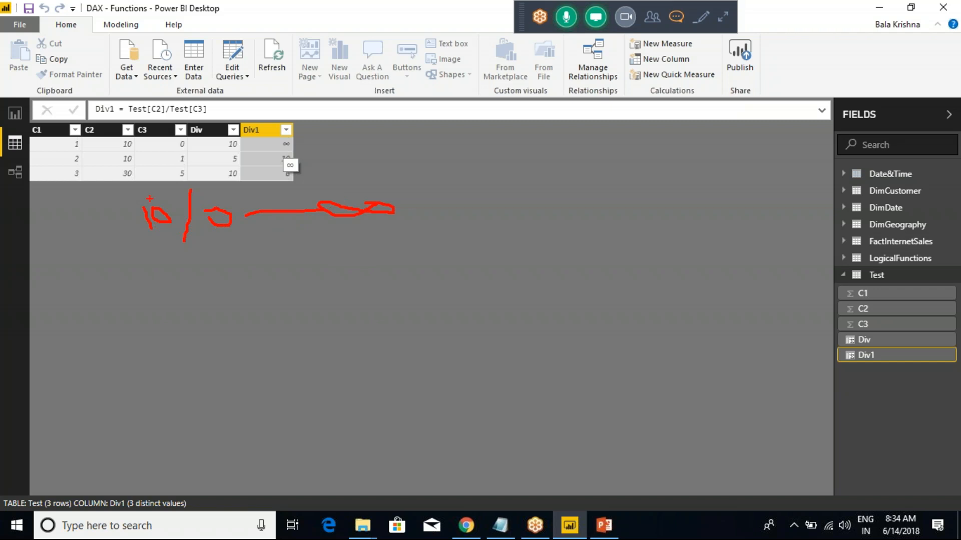
mouse_move(139, 256)
left_mouse_down()
mouse_move(163, 270)
mouse_move(175, 252)
mouse_move(183, 279)
mouse_move(215, 265)
mouse_move(348, 268)
mouse_move(395, 257)
left_mouse_up()
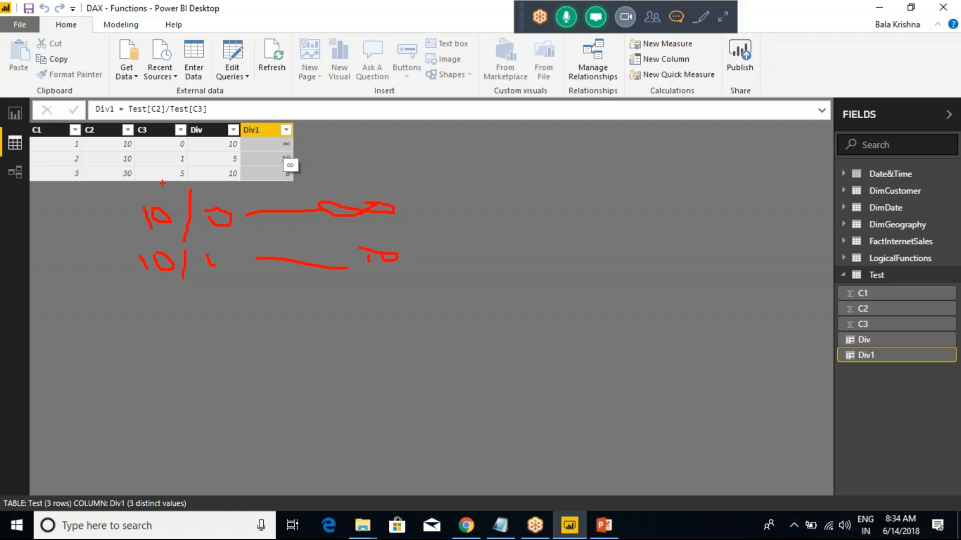
mouse_move(142, 279)
left_mouse_down()
mouse_move(150, 298)
mouse_move(179, 280)
mouse_move(189, 304)
mouse_move(219, 310)
mouse_move(295, 295)
left_mouse_up()
left_click(221, 289)
key("Escape")
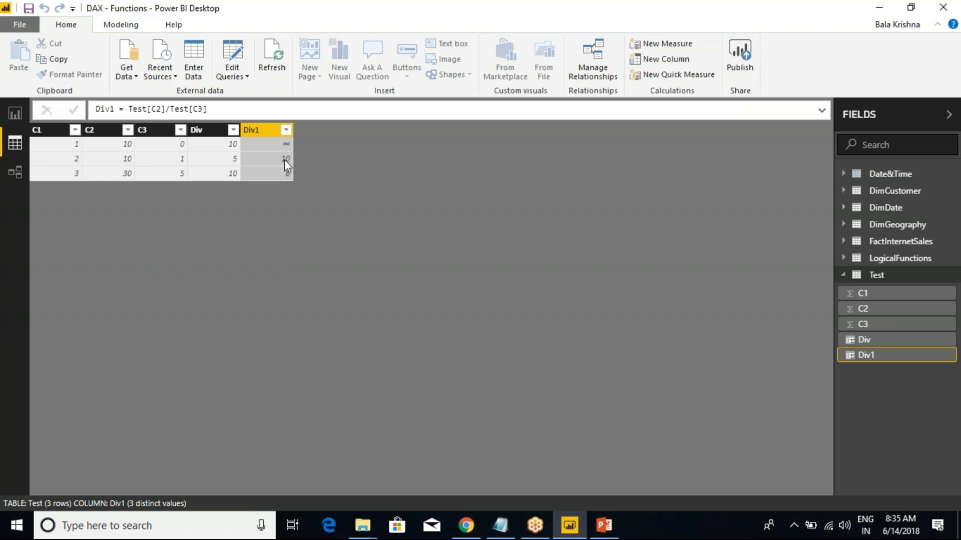
key("ctrl+2")
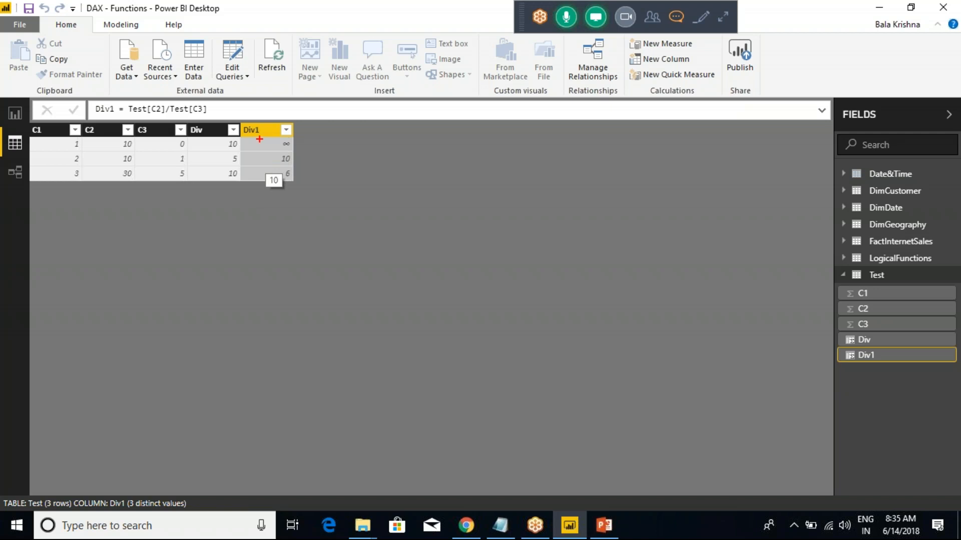
left_click_drag(261, 138, 300, 151)
key("Escape")
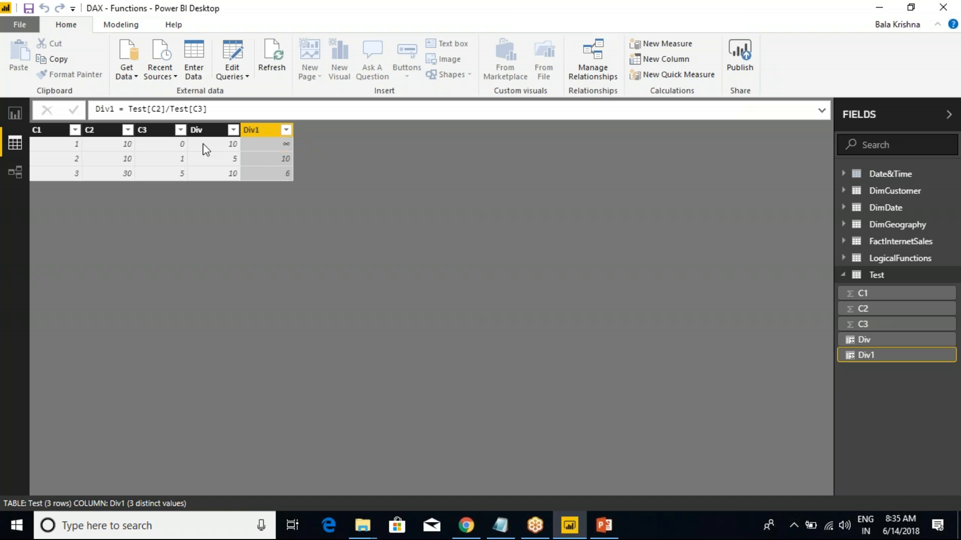
Wrap the Div1 division in IFERROR so that it returns -1 on an error.
left_click(131, 112)
type("IFERR")
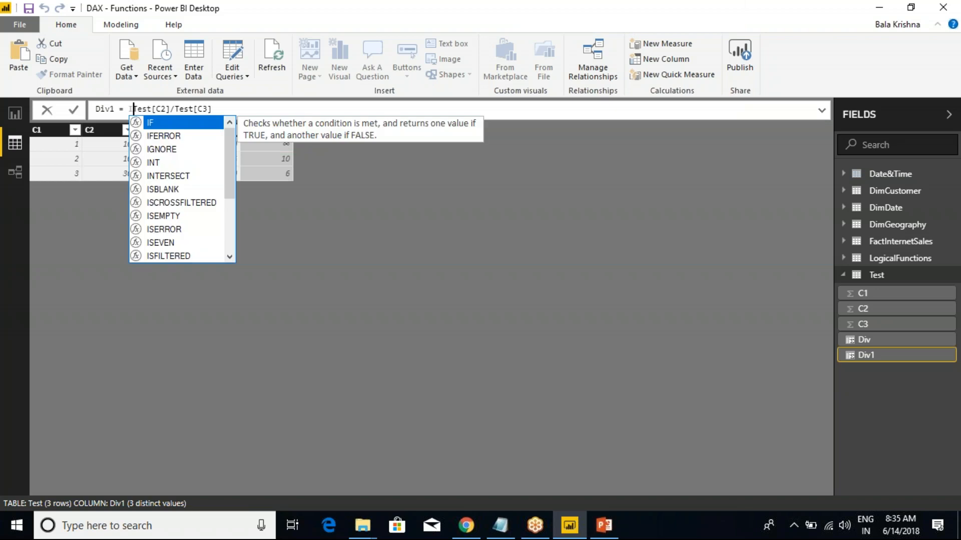
key("Tab")
key("End")
type(",-1")
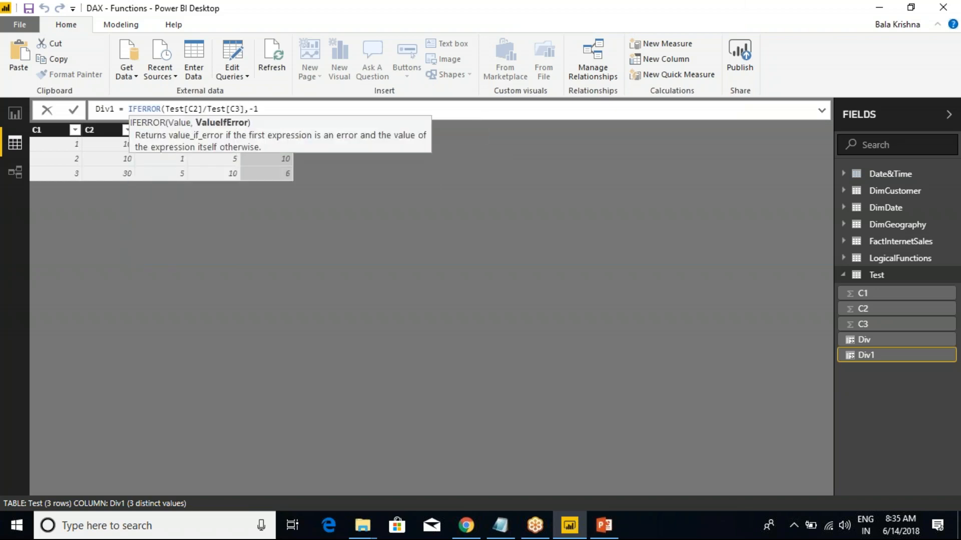
type(")")
key("Return")
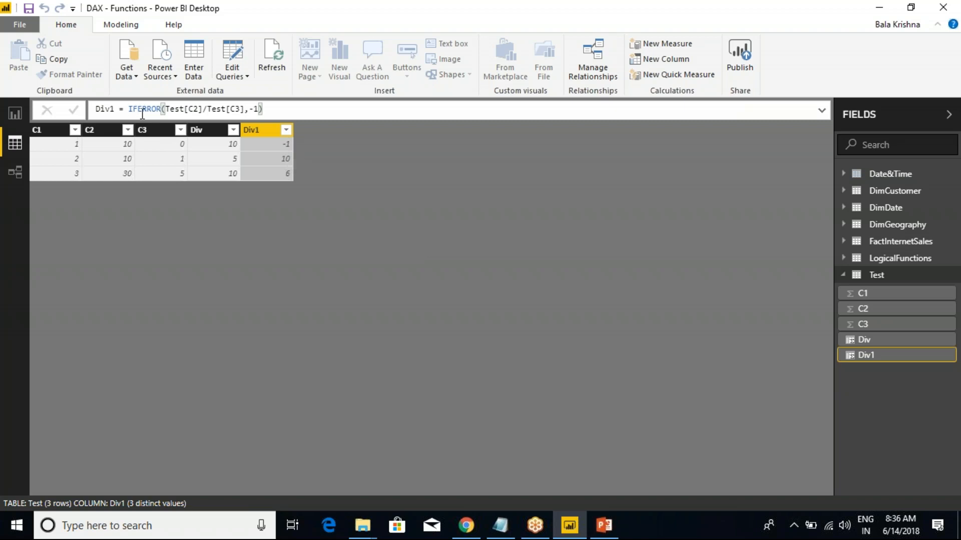
Save the DAX - Functions file.
left_click_drag(129, 110, 156, 109)
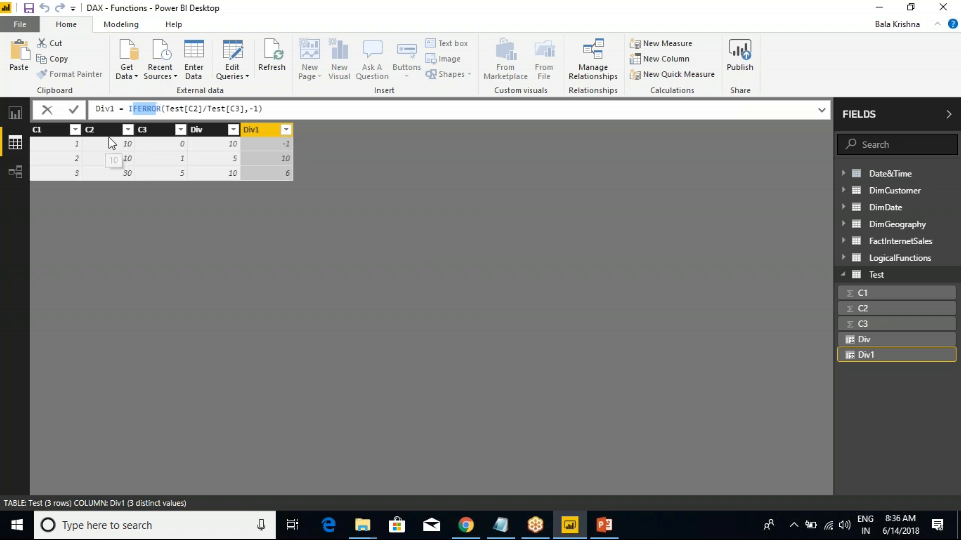
left_click(283, 109)
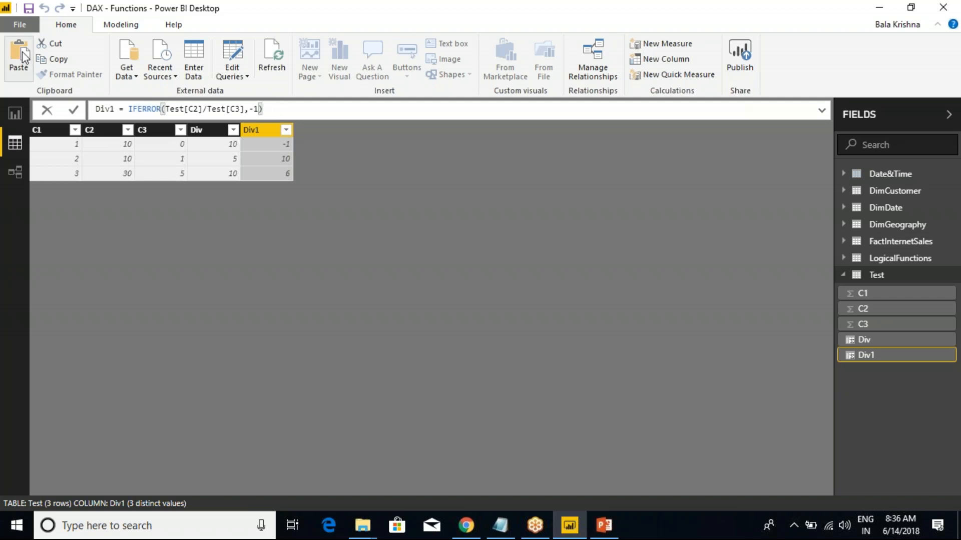
left_click(28, 8)
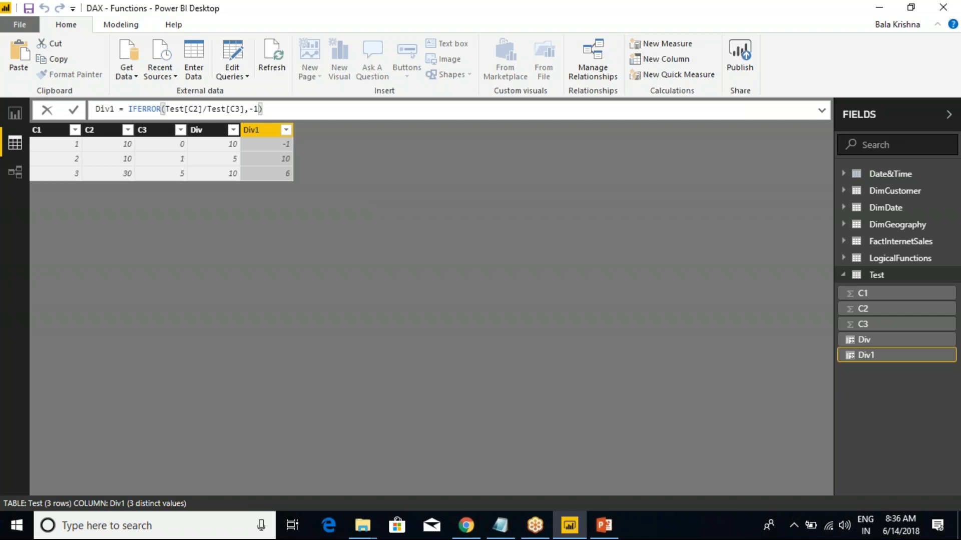
left_click(296, 204)
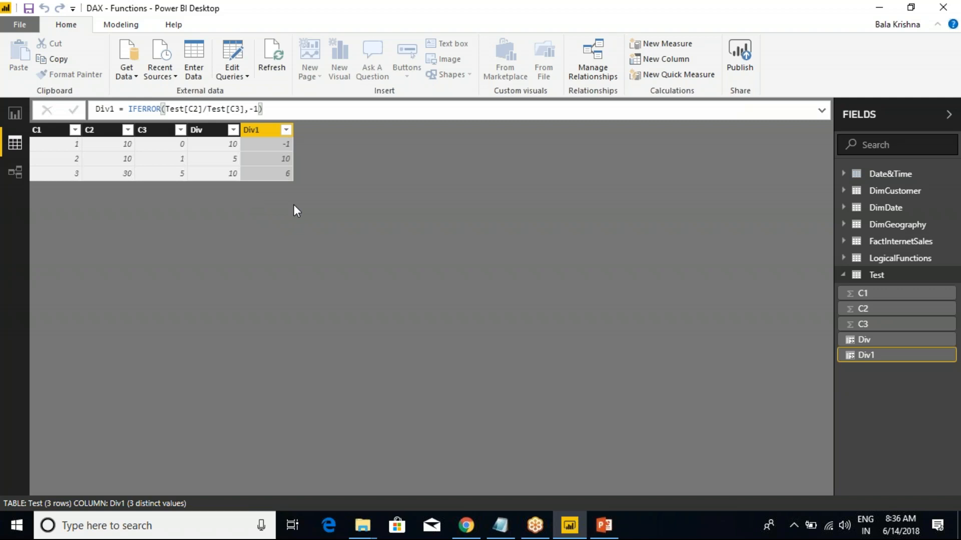
Switch to the Class Notes in Notepad and list TRUE, FALSE, NOT, OR and AND on separate lines above IF under Logical Functions.
left_click(499, 525)
key("Down")
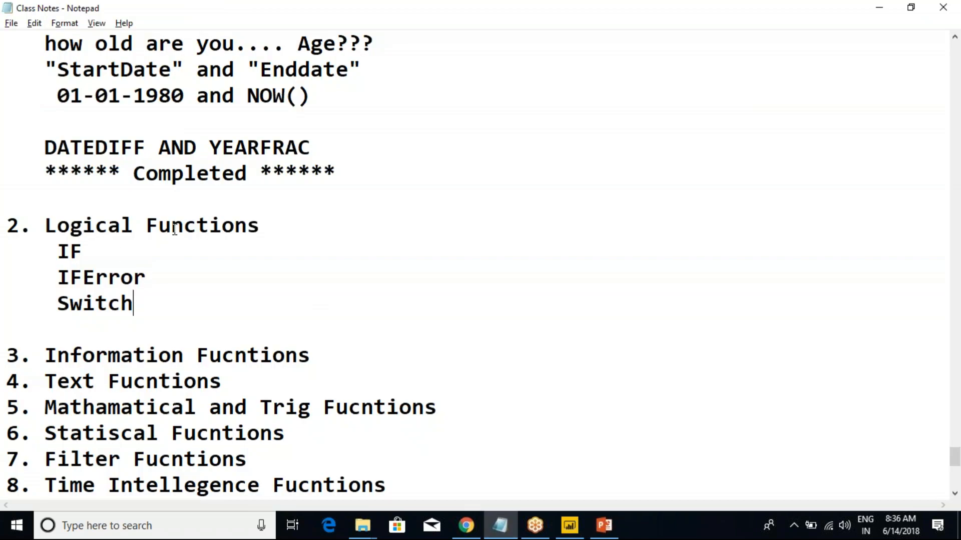
left_click(273, 220)
key("Return")
type("TRUE")
key("Return")
type("FALSE")
key("Return")
type("NOT")
key("Return")
type("OR")
key("Return")
type("AND")
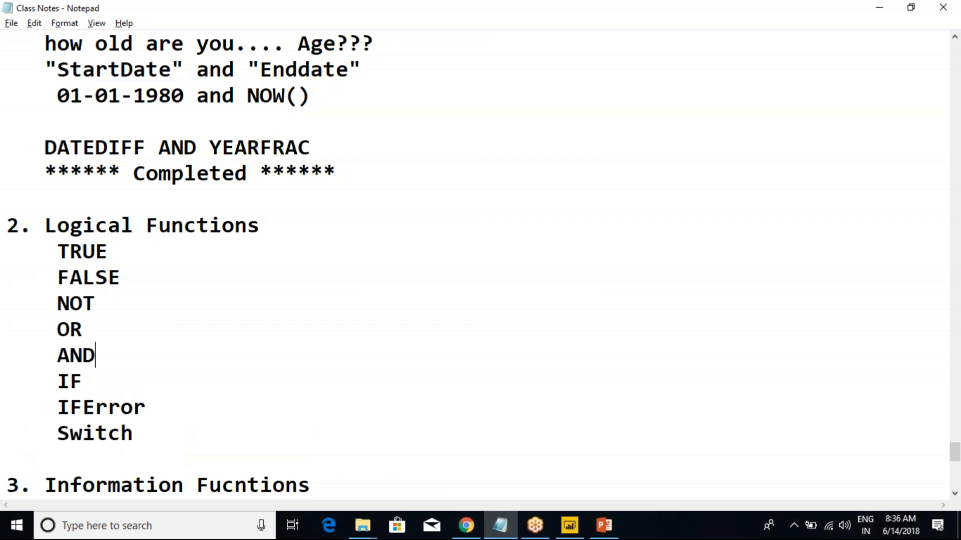
Insert an empty line below the Information Fucntions heading in the class notes.
scroll(156, 242, "down", 4)
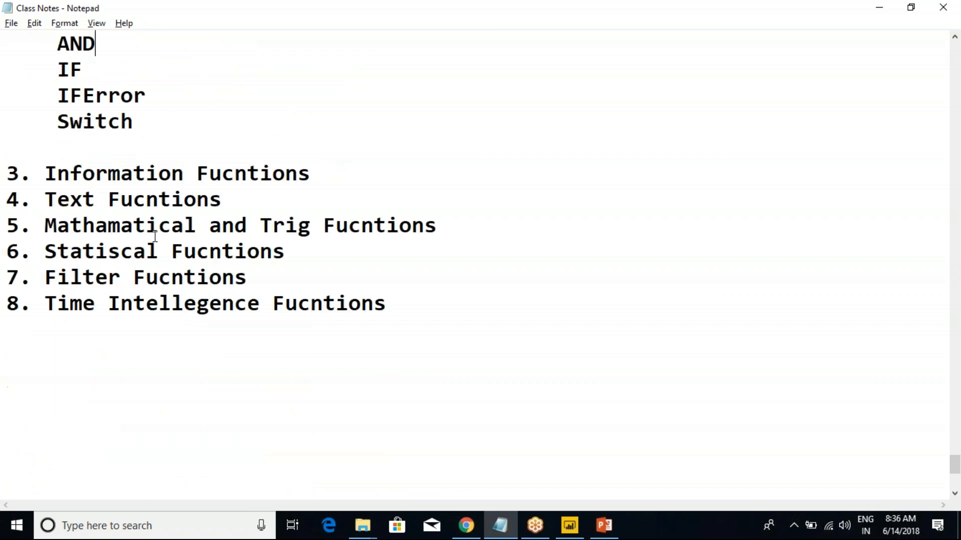
scroll(143, 234, "down", 2)
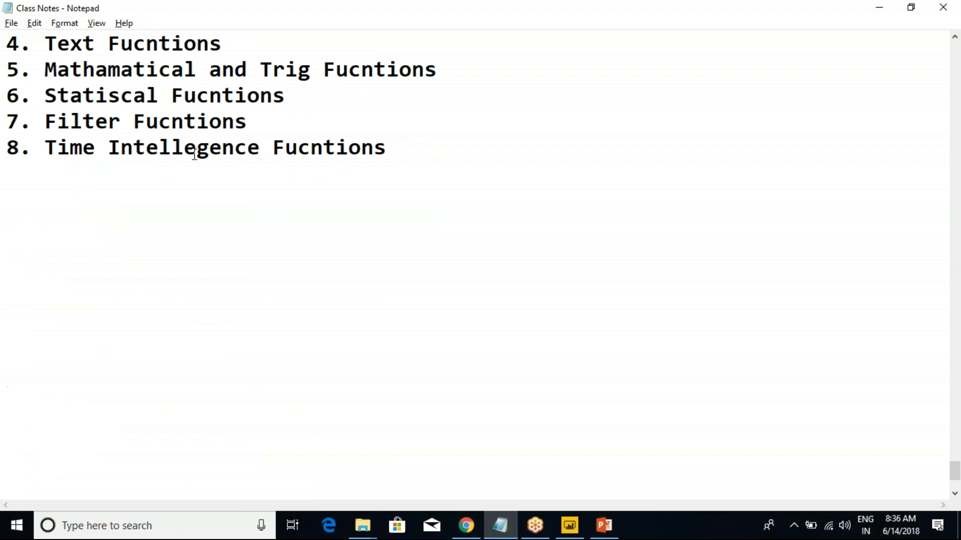
scroll(195, 155, "up", 1)
left_click(325, 96)
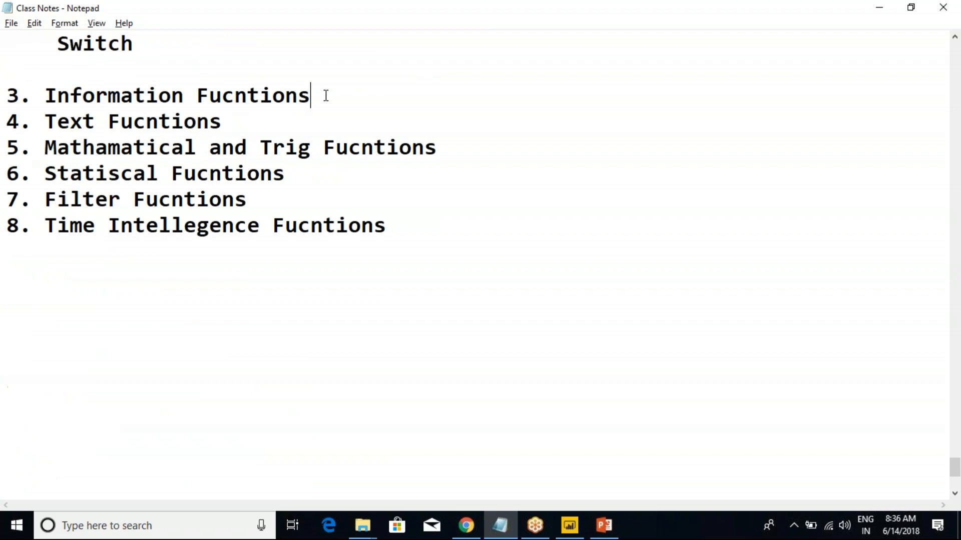
key("Return")
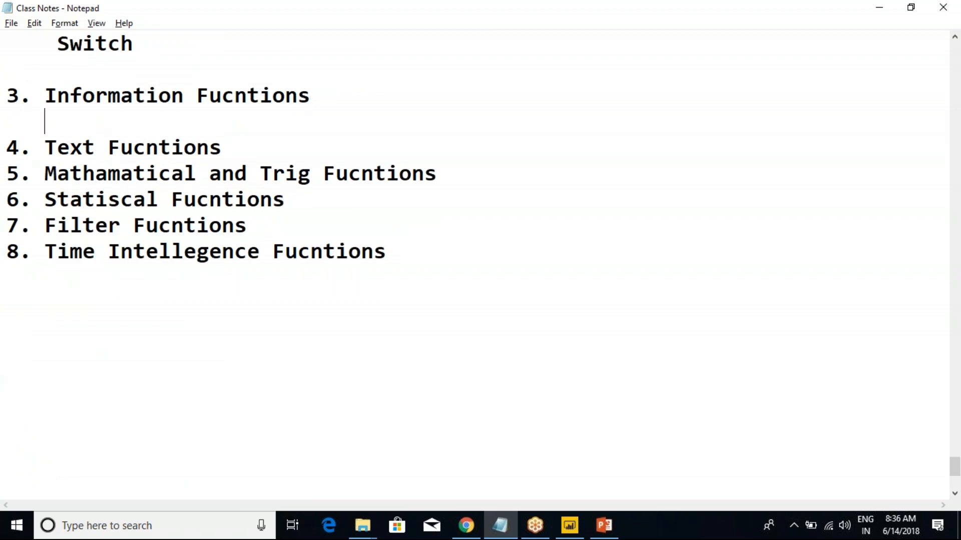
Switch to PowerPoint, review the DAX slides from Types of Functions through Information Functions, and return to Power BI Desktop.
left_click(604, 525)
left_click(580, 51)
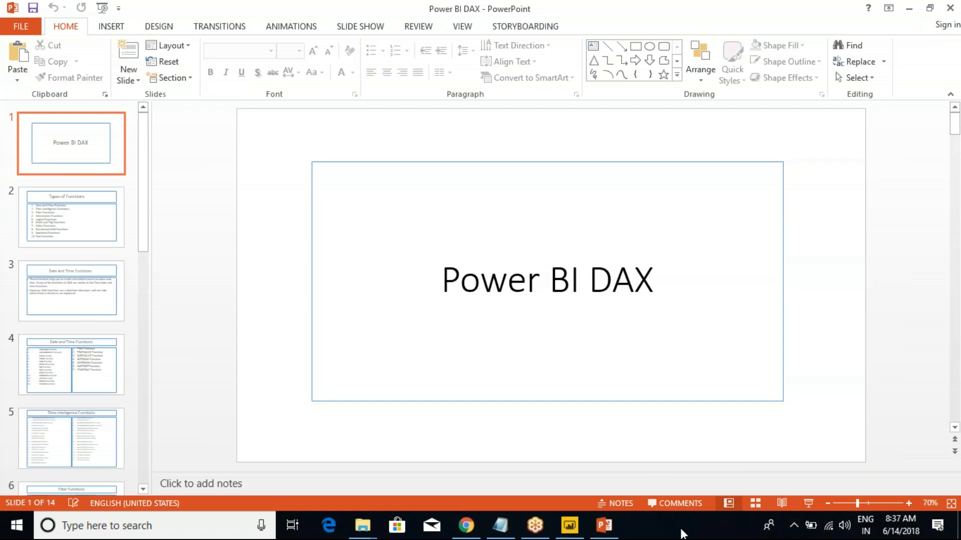
left_click(59, 228)
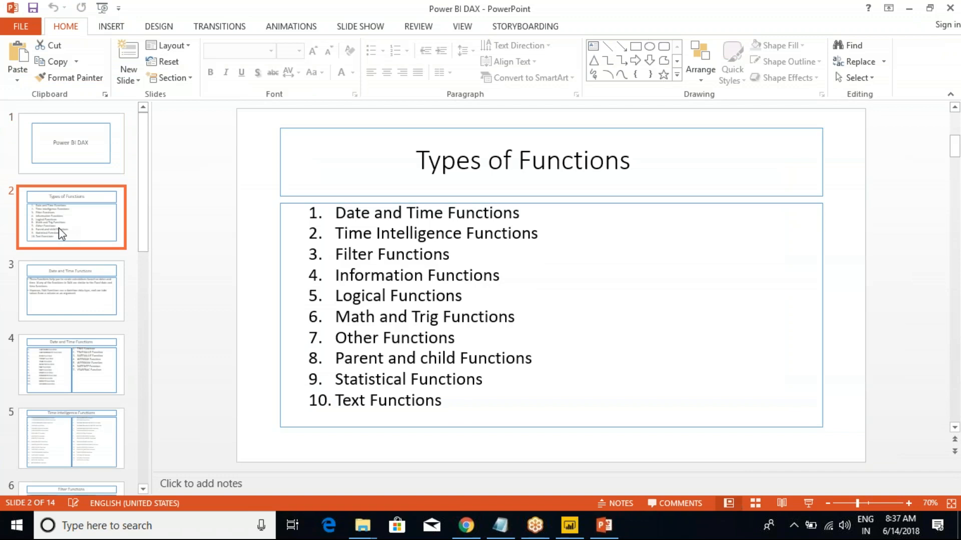
left_click(66, 301)
left_click(69, 354)
left_click(80, 425)
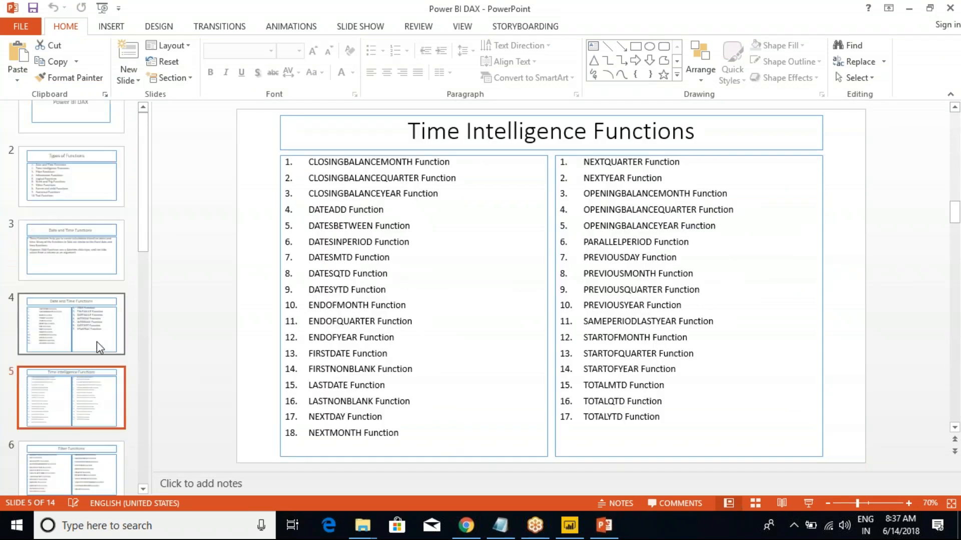
left_click(65, 429)
scroll(100, 380, "down", 1)
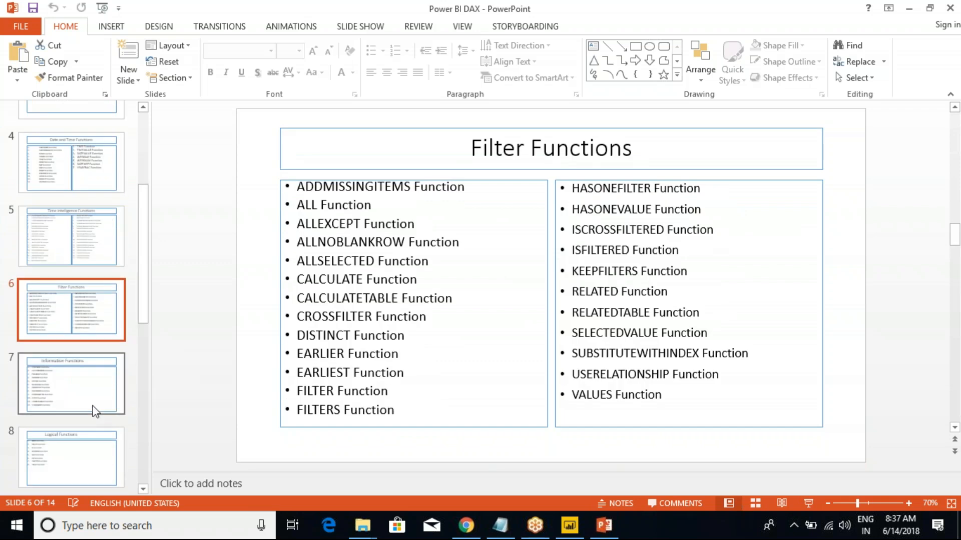
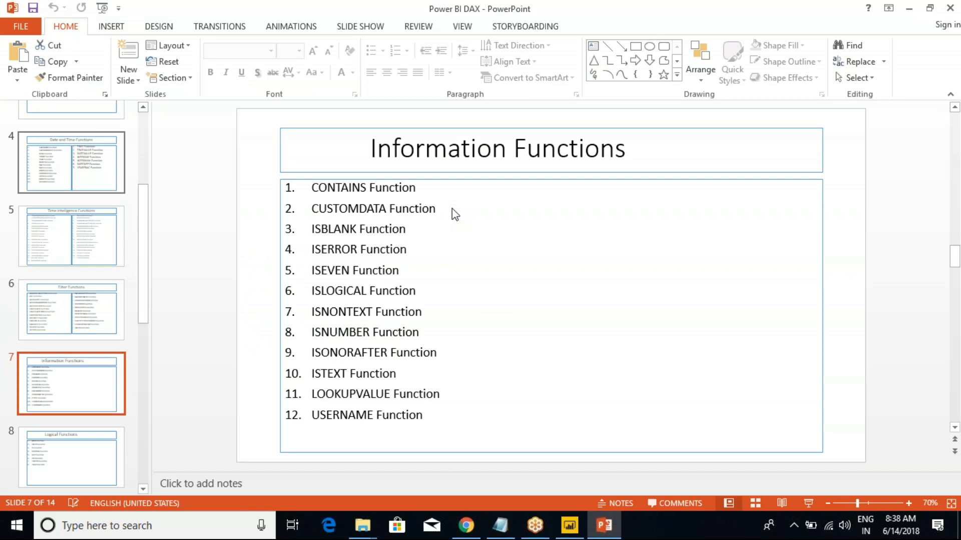
left_click(545, 496)
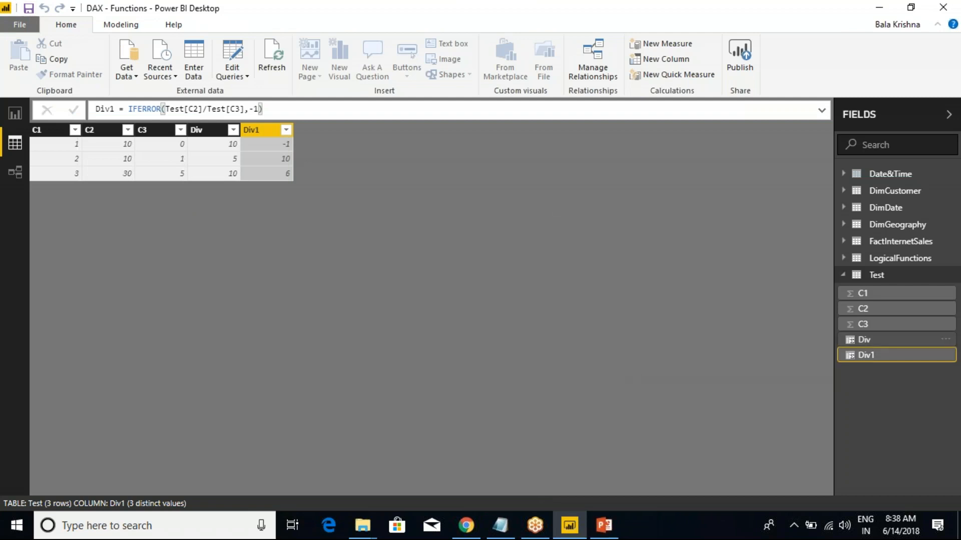
left_click(843, 276)
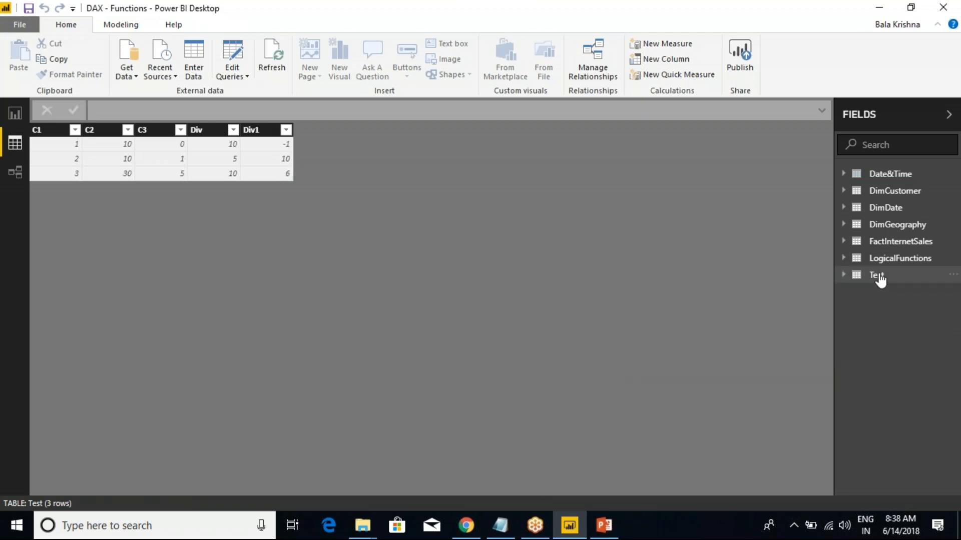
left_click(951, 276)
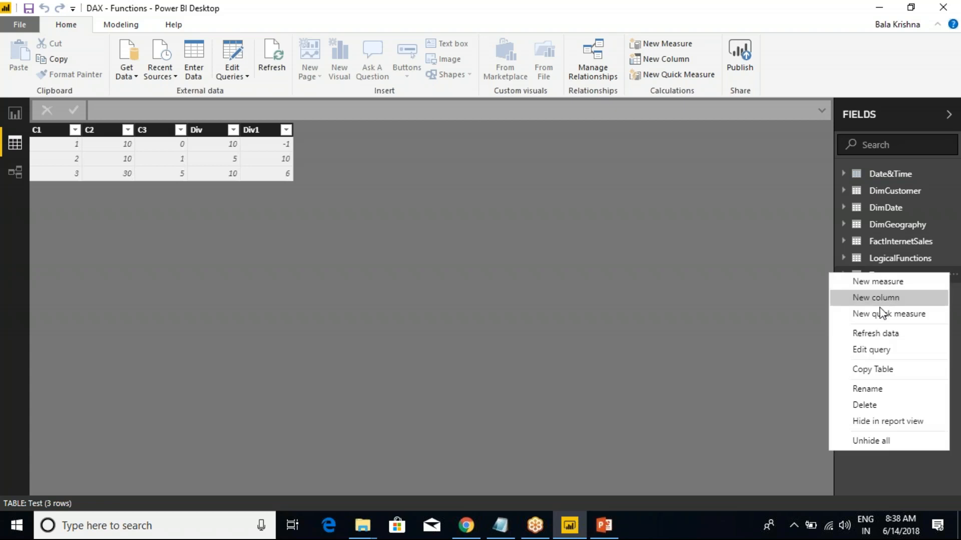
left_click(878, 297)
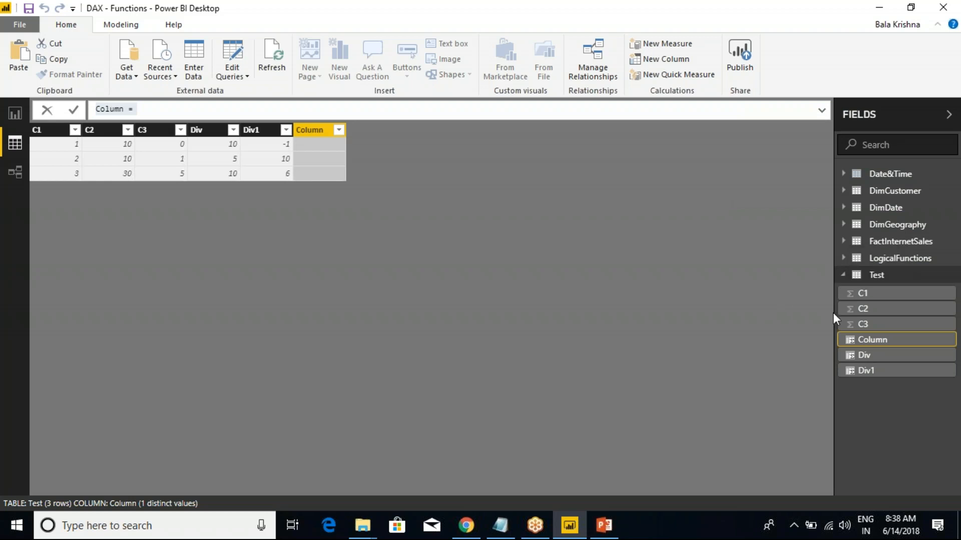
left_click(863, 340)
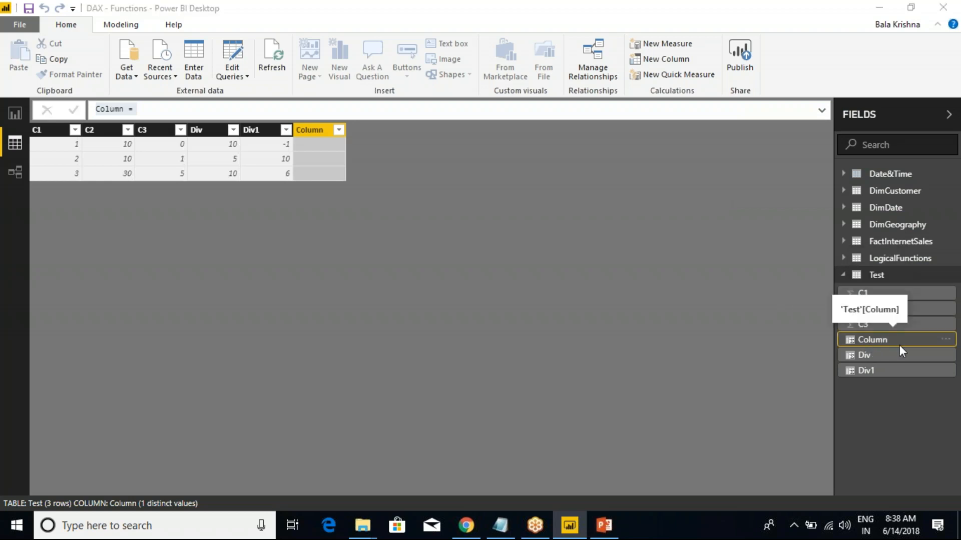
key("Delete")
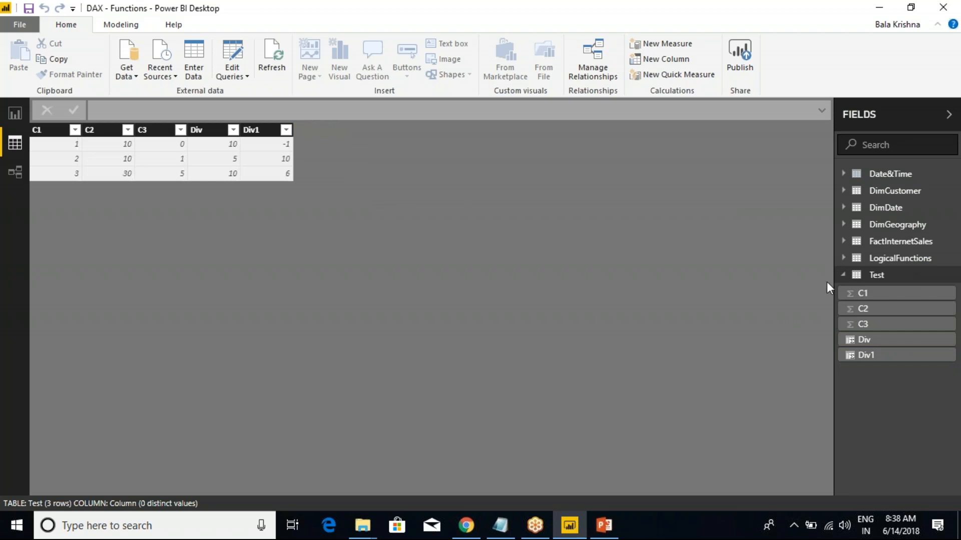
Rename the Test table to IfError and collapse its field list.
right_click(953, 277)
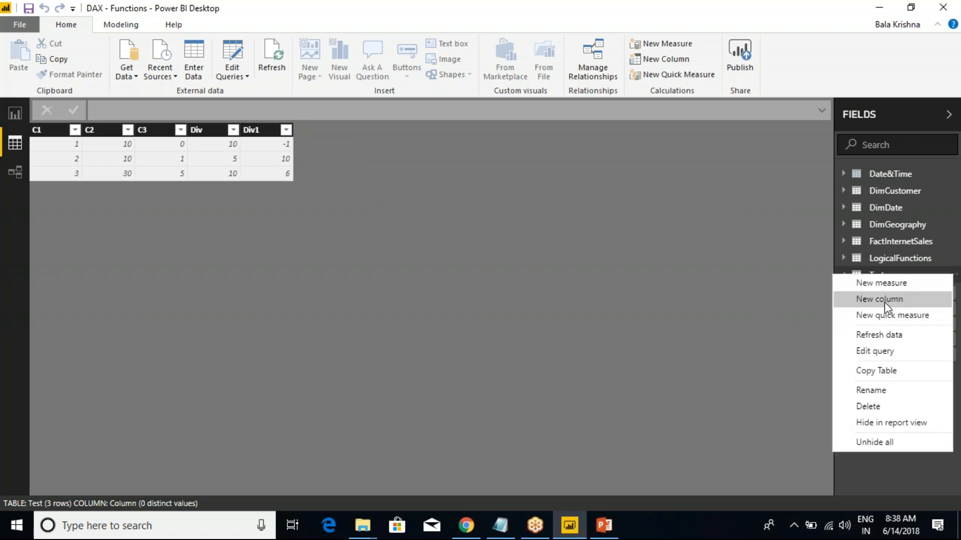
left_click(872, 391)
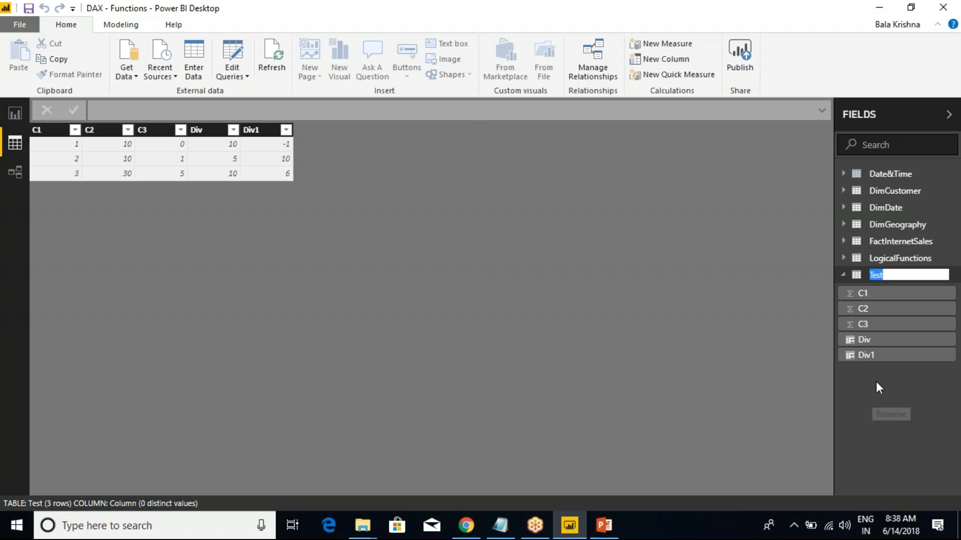
type("I")
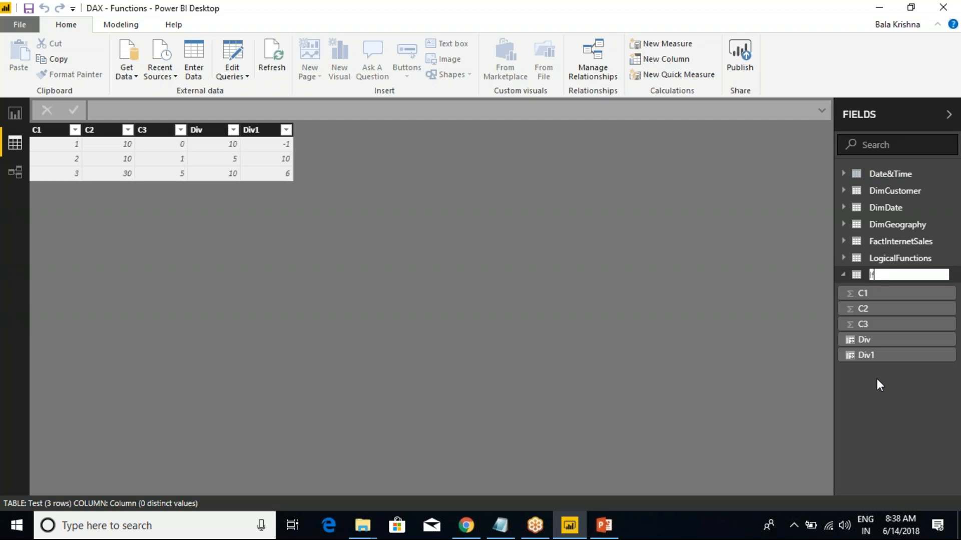
type("fError")
key("Return")
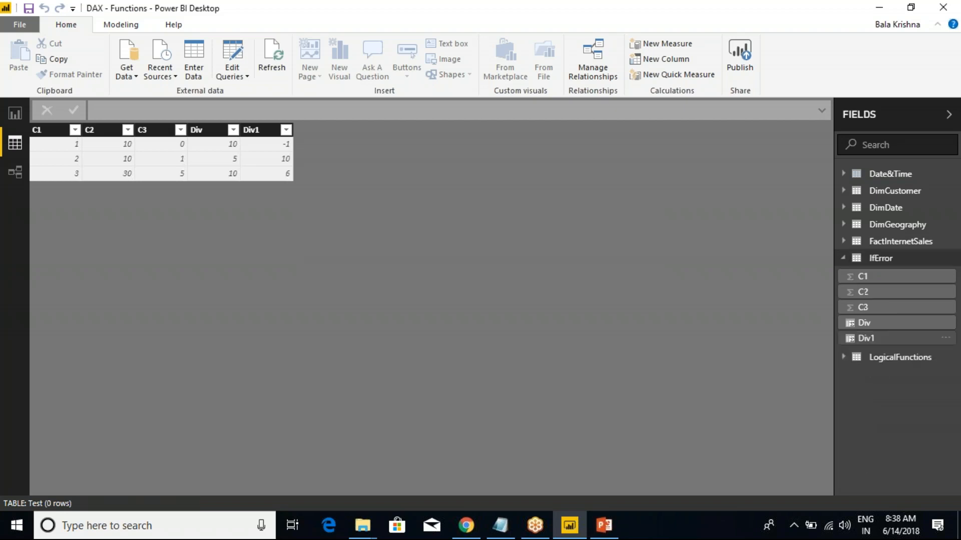
left_click(846, 260)
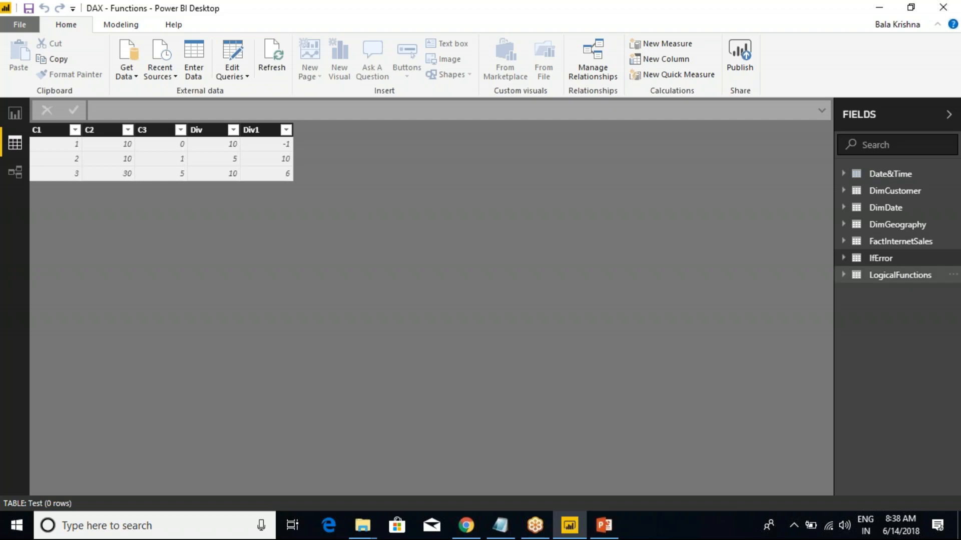
Examine the formula of the Div1 column in the IfError table.
key("alt+Tab")
key("alt+Tab")
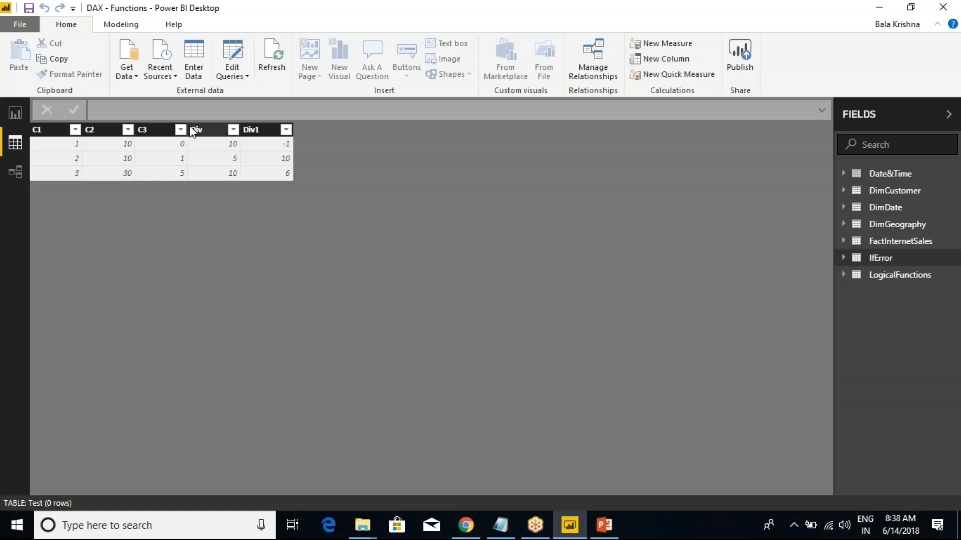
left_click(259, 141)
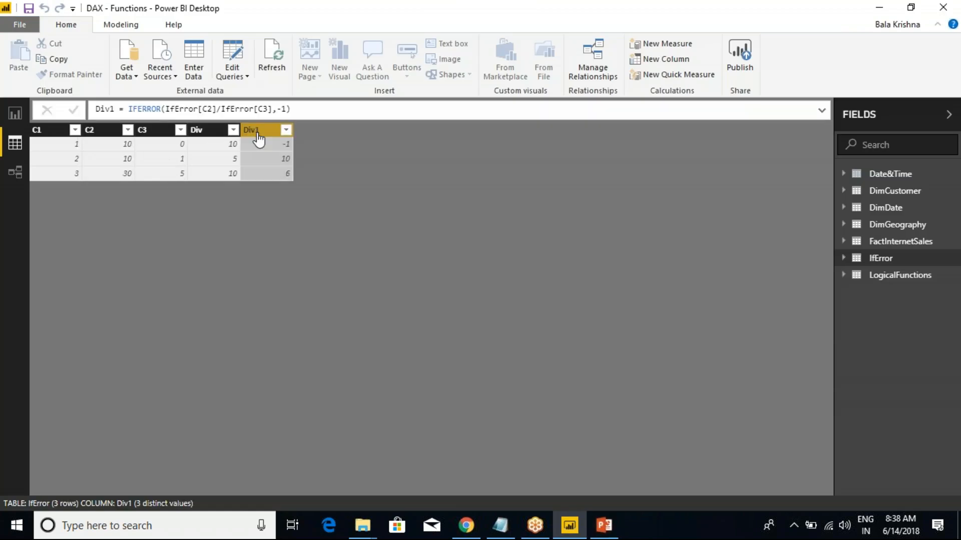
Duplicate the IfError query in the Power Query Editor and name the copy InformationFunctions.
left_click(242, 77)
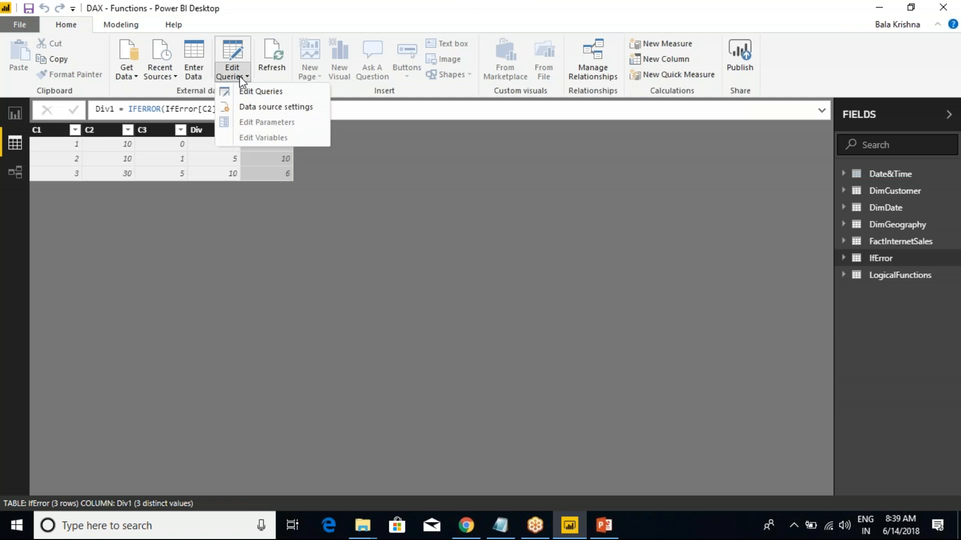
left_click(253, 91)
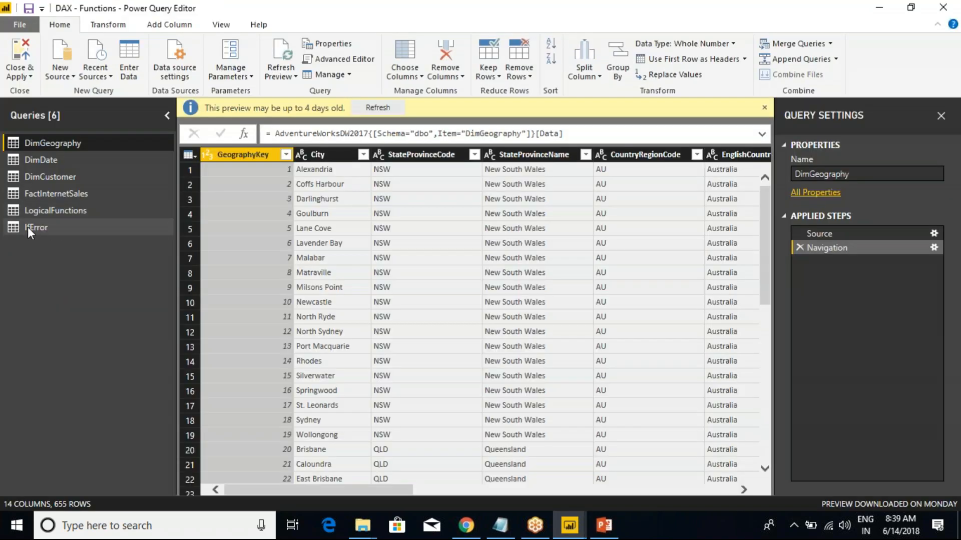
left_click(28, 226)
right_click(29, 226)
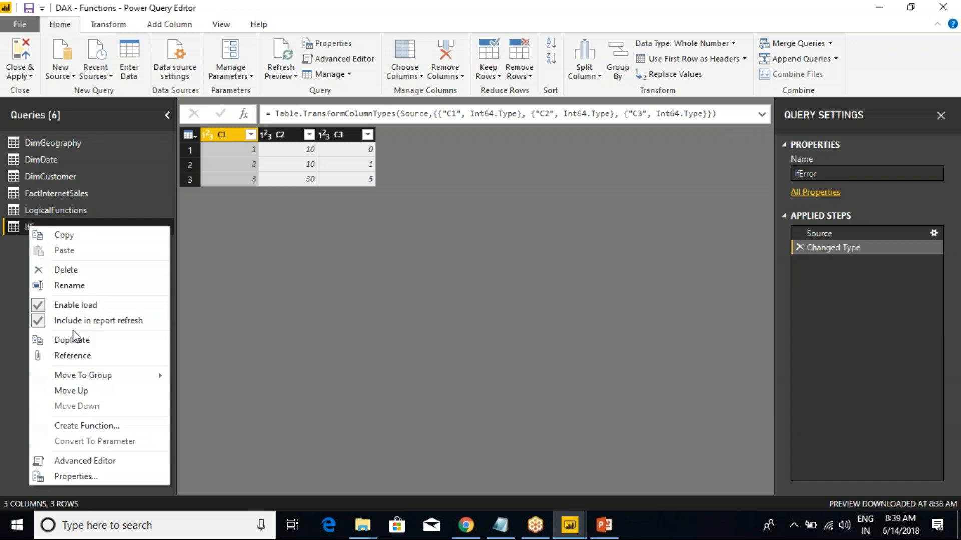
left_click(72, 340)
key("F2")
type("InformationFunctions")
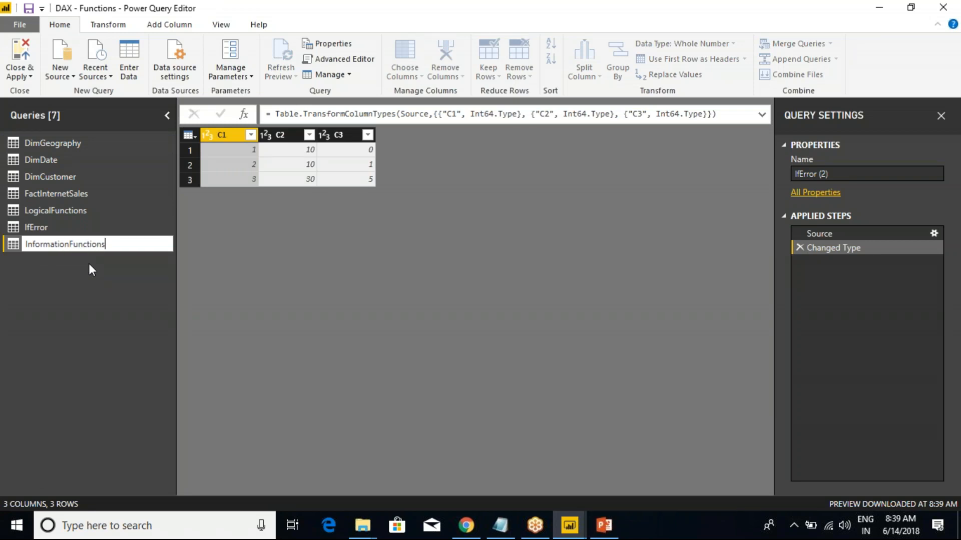
key("Return")
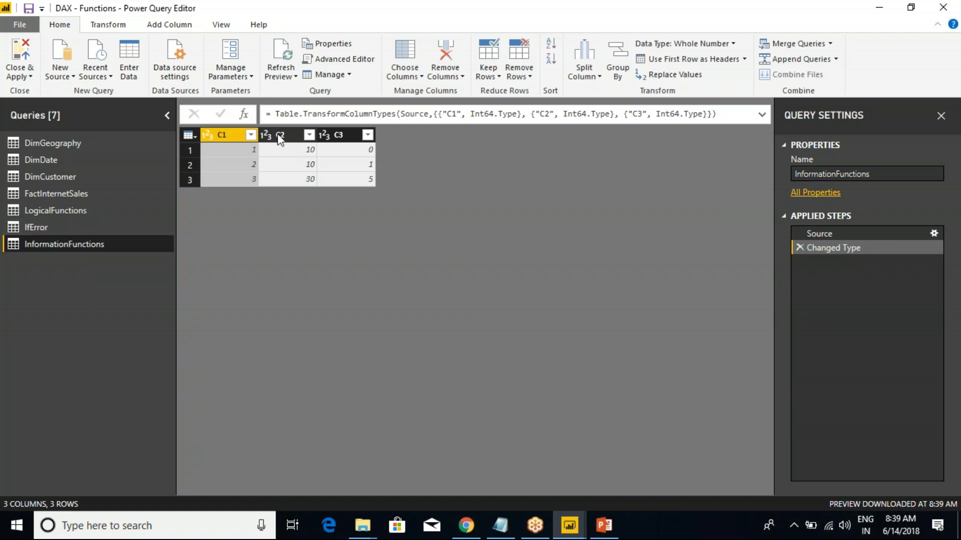
Apply the query changes, close the Power Query Editor, and show the InformationFunctions table with its field list collapsed.
left_click(20, 75)
left_click(46, 92)
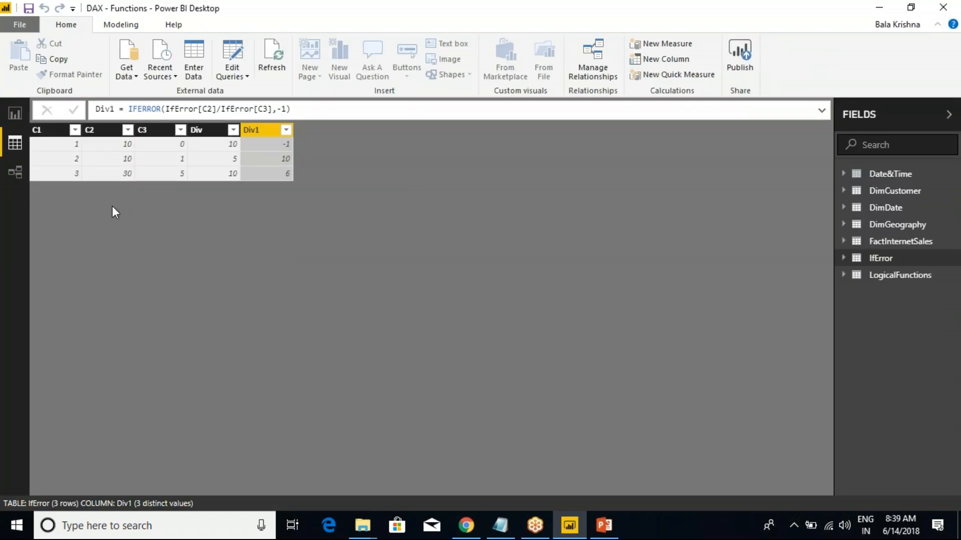
left_click(898, 276)
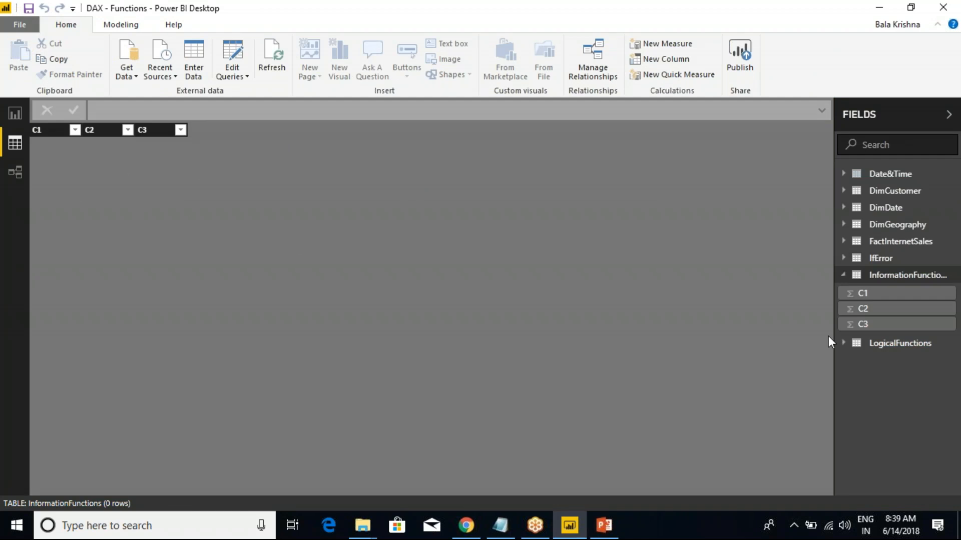
left_click(864, 276)
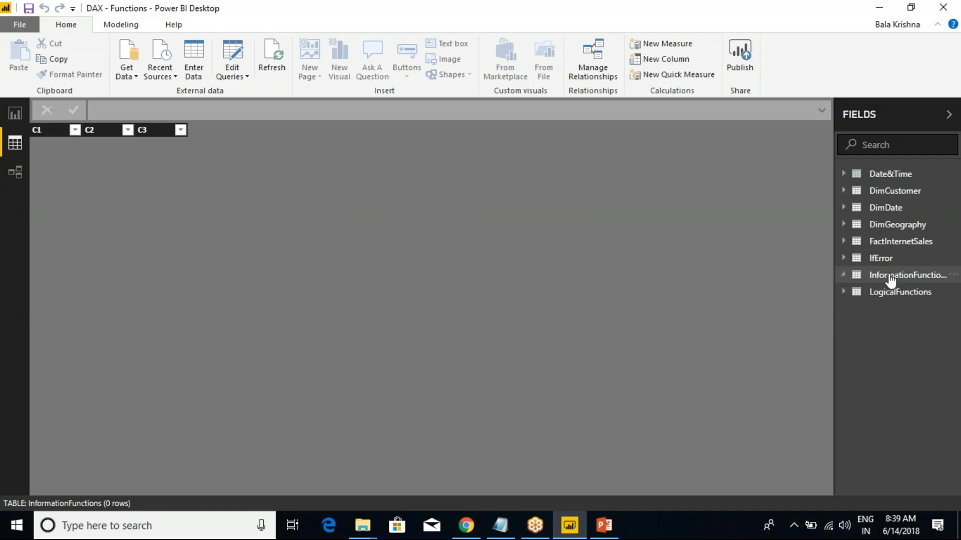
Refresh the model's data to load the rows of the InformationFunctions table in the data view.
left_click(14, 116)
left_click(13, 143)
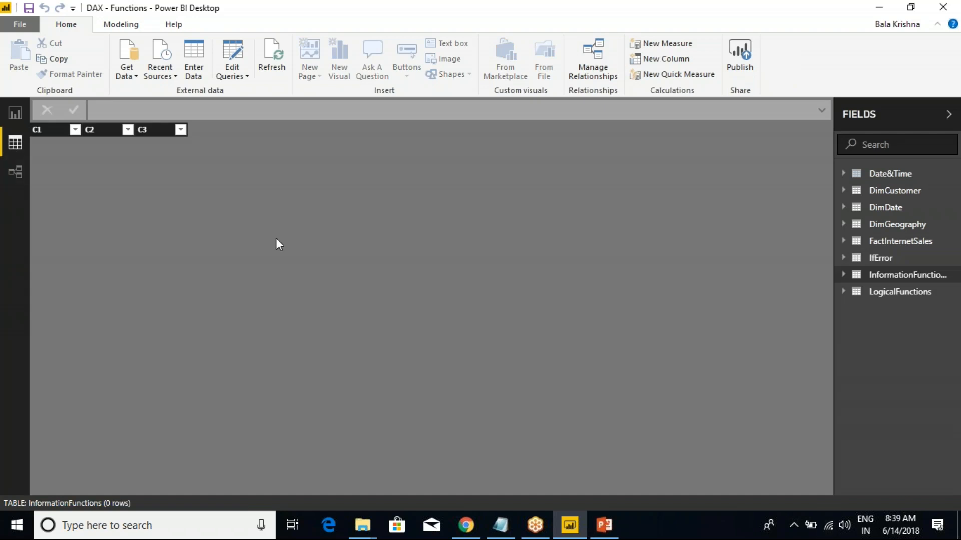
left_click(271, 64)
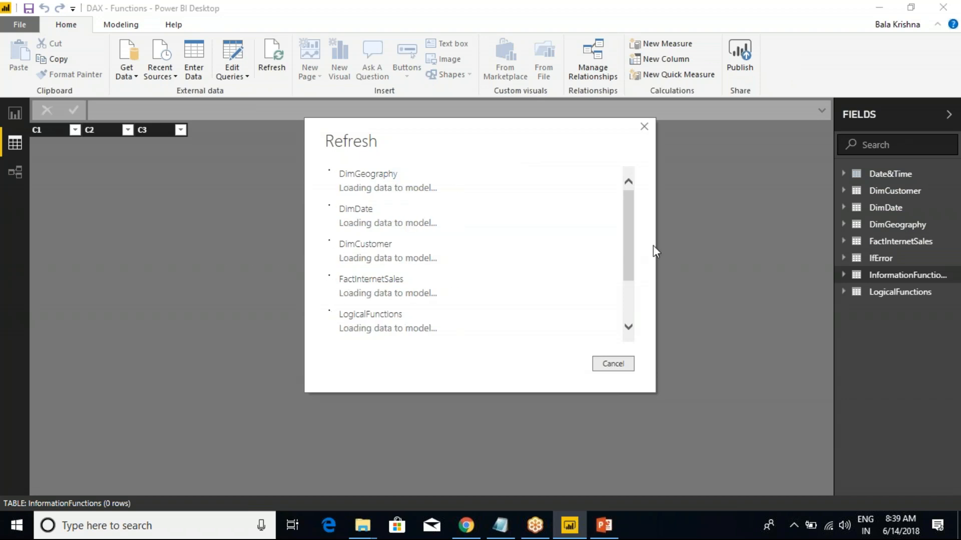
left_click_drag(628, 217, 614, 195)
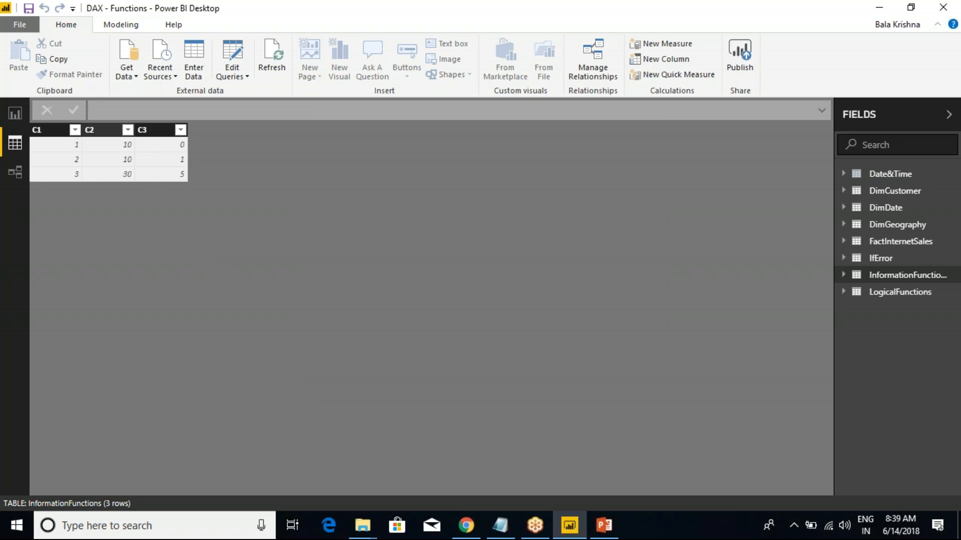
Add a calculated column C_ISBlank = ISBLANK(InformationFunctions[C1]) to the InformationFunctions table.
right_click(155, 142)
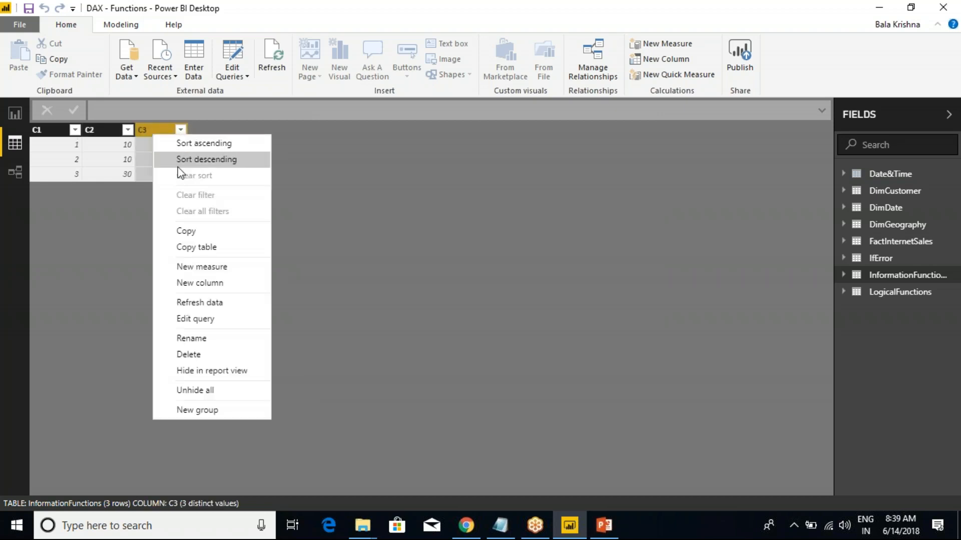
left_click(200, 283)
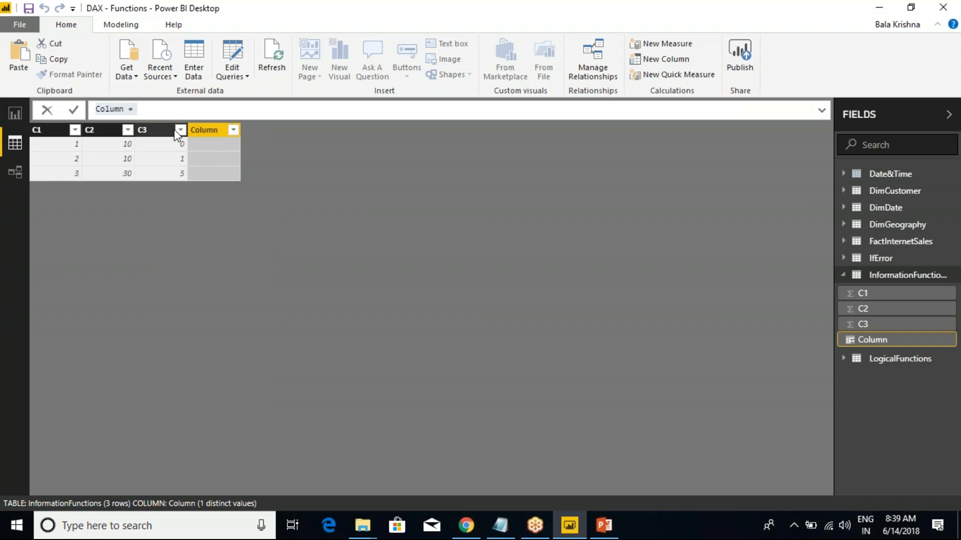
left_click(146, 109)
key("ctrl+a")
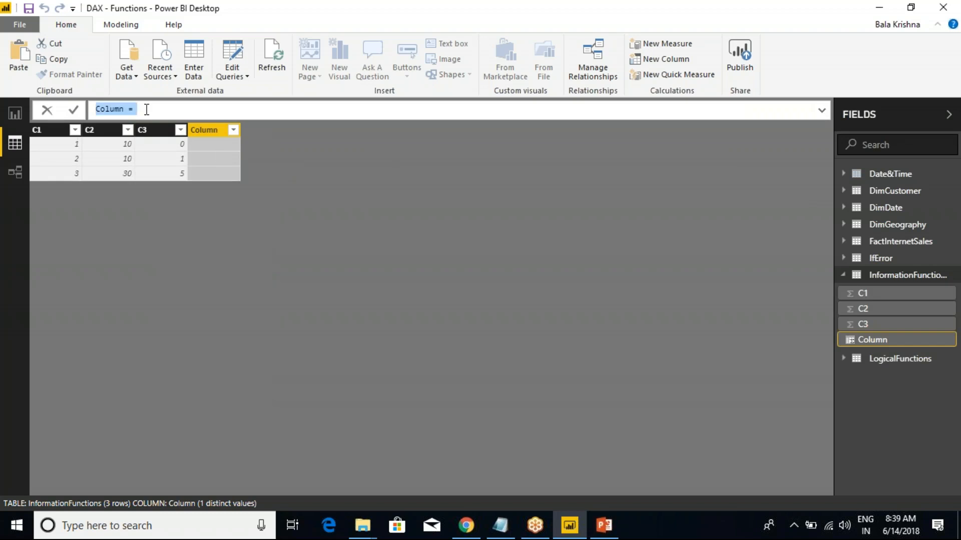
key("BackSpace")
type("c_ISBlank = ")
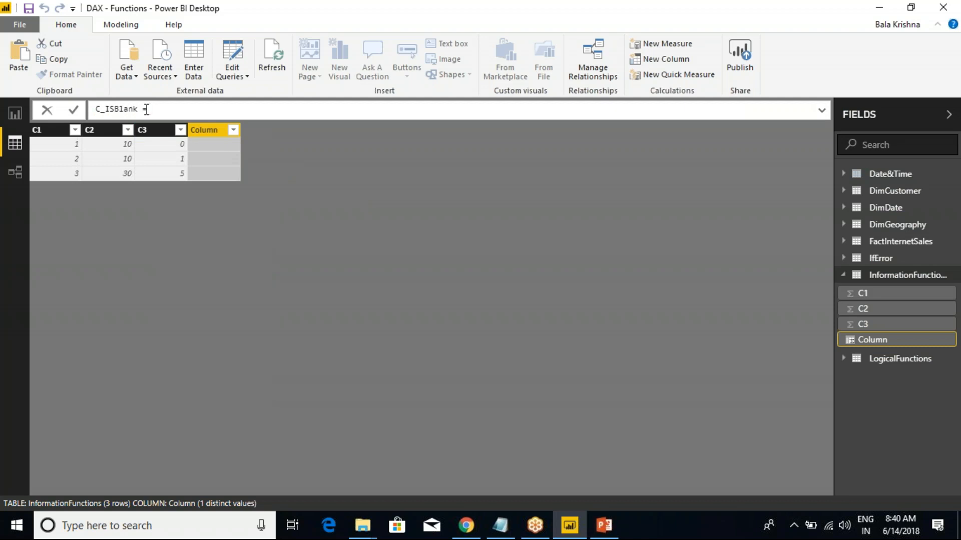
type("isblank(")
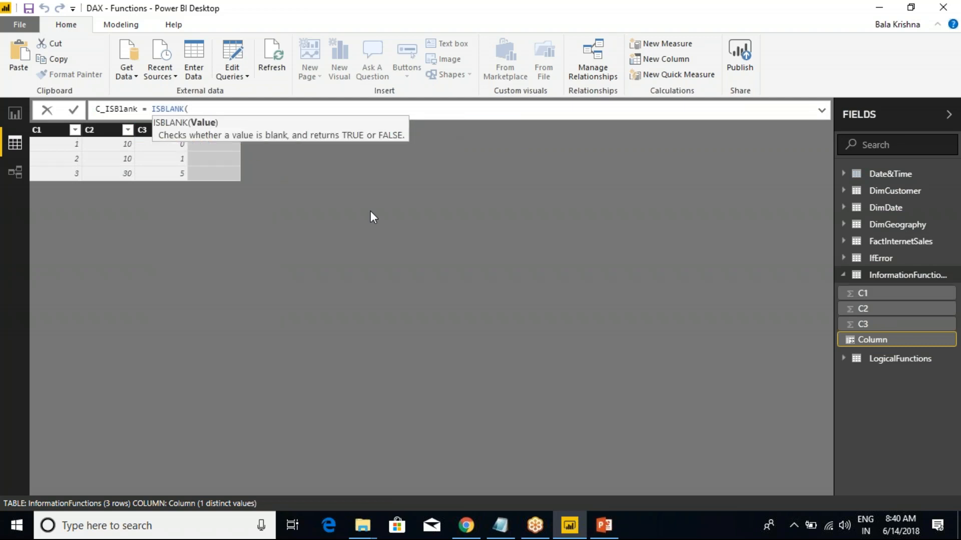
type("c1")
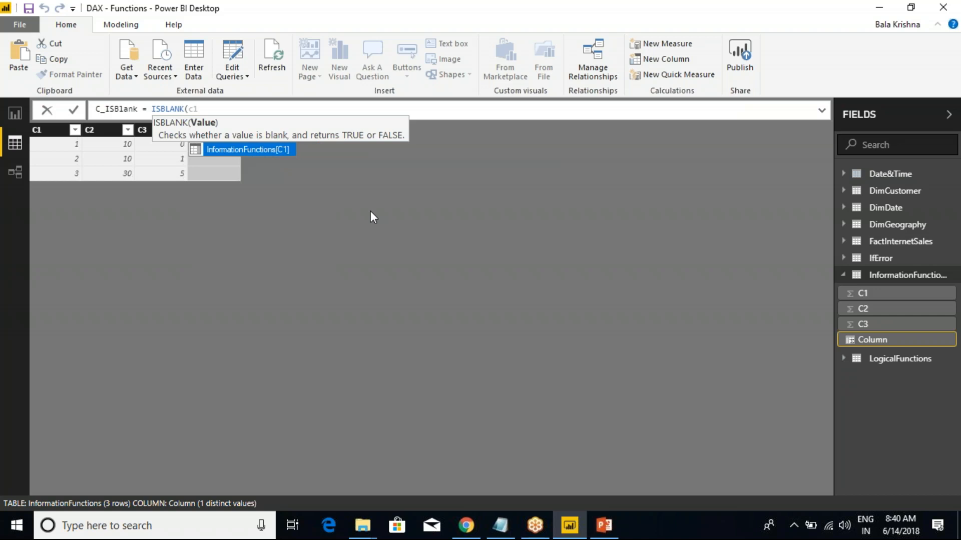
key("Tab")
type(")")
key("Return")
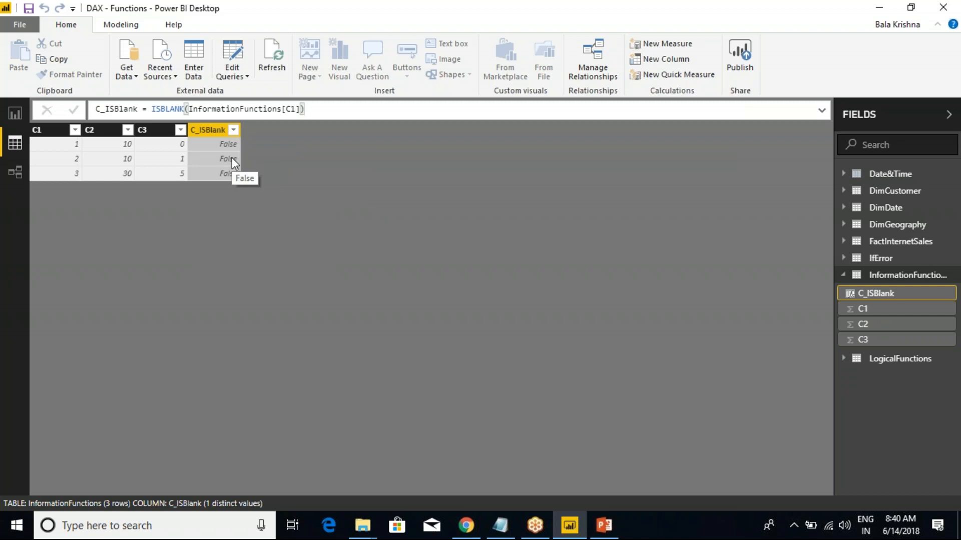
mouse_move(51, 111)
left_mouse_down()
mouse_move(53, 164)
mouse_move(55, 155)
left_mouse_up()
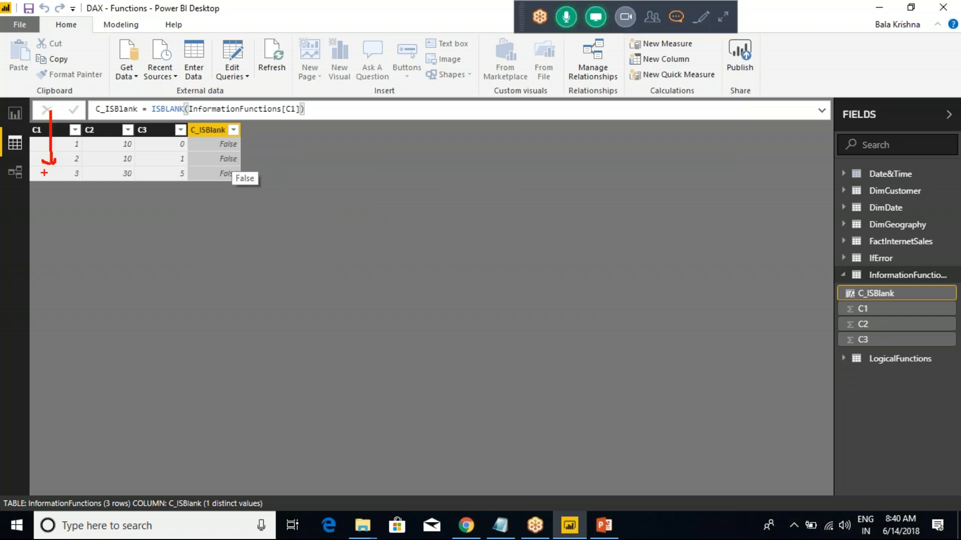
key("Escape")
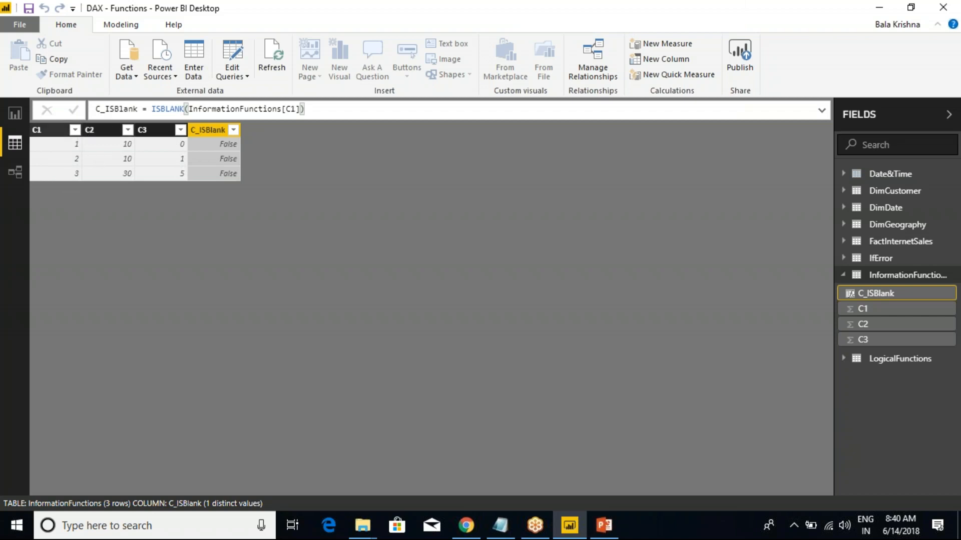
left_click_drag(26, 114, 188, 210)
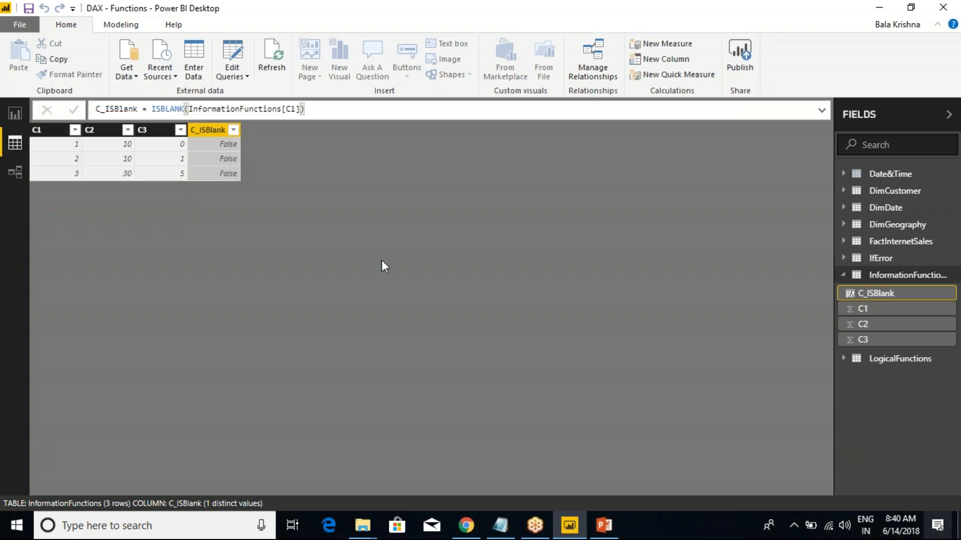
Open the InformationFunctions query in the Power Query Editor and bring up its source table for editing.
left_click(239, 76)
left_click(261, 93)
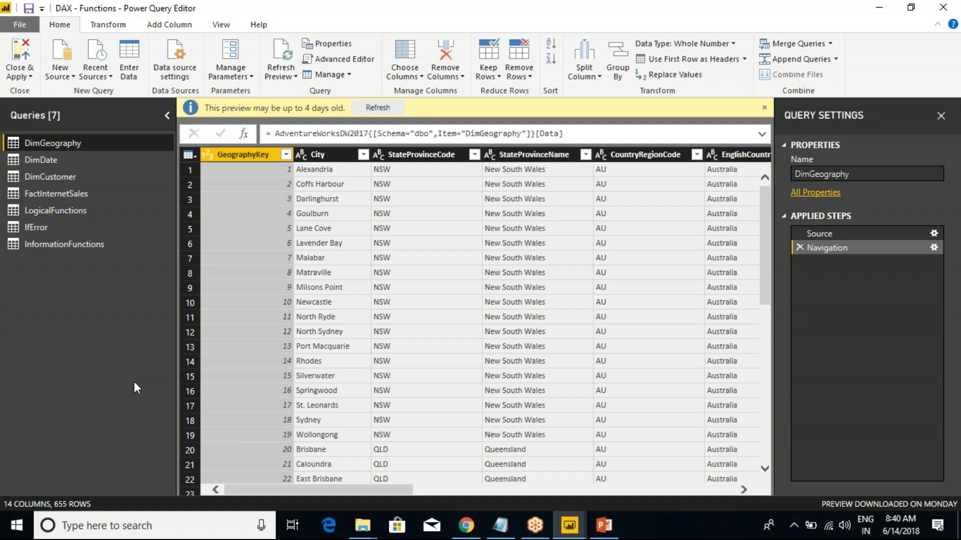
left_click(59, 244)
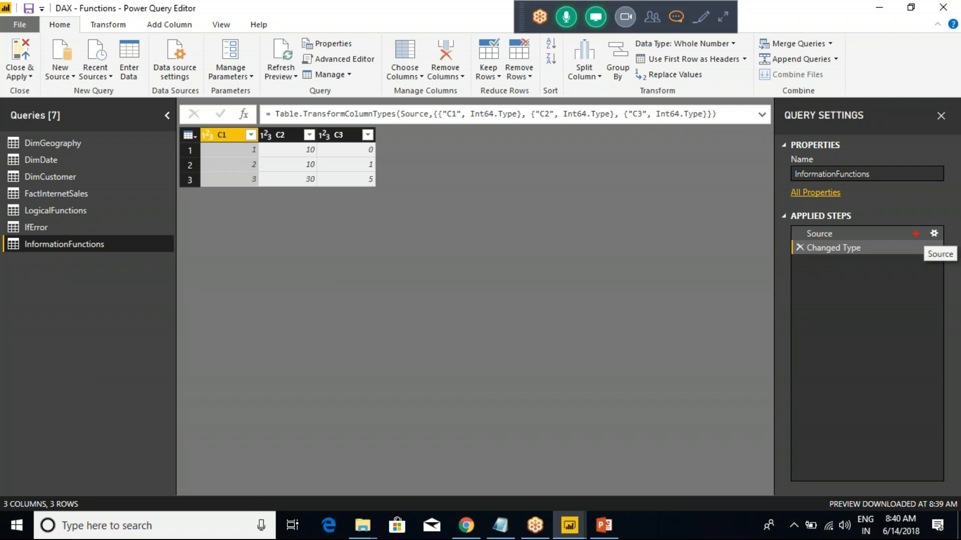
left_click_drag(906, 216, 956, 253)
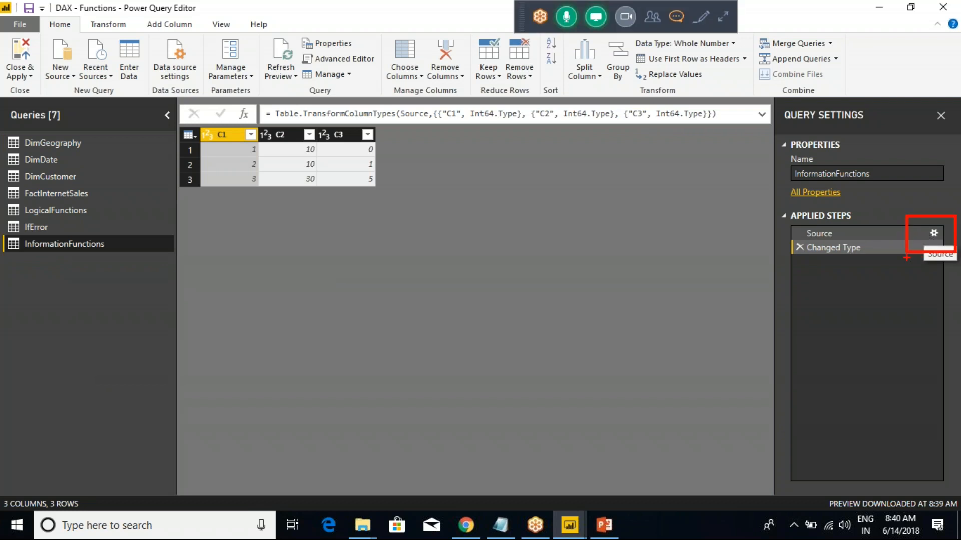
left_click(934, 234)
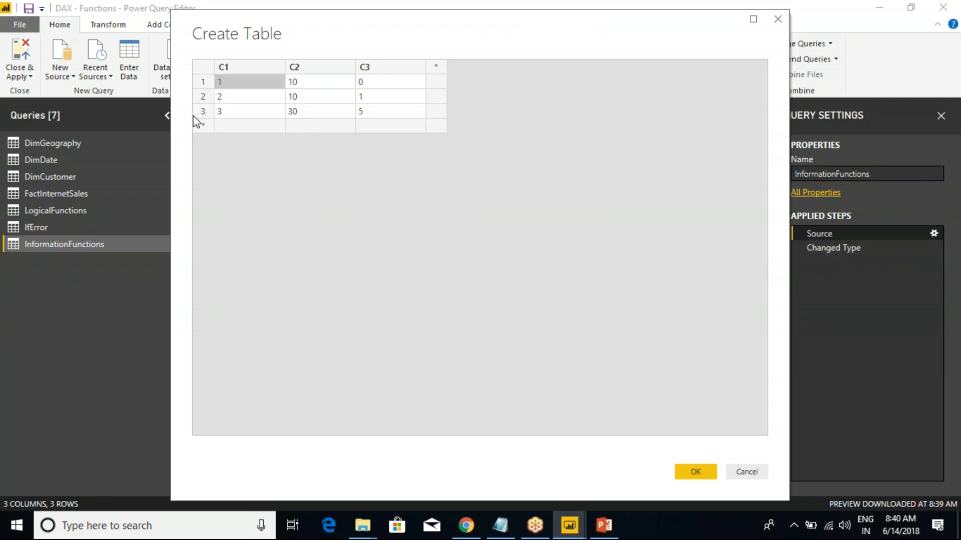
Add a fourth row to the source table with C1 left empty, C2 set to 40 and C3 set to 7.
left_click_drag(260, 30, 285, 118)
left_click(274, 212)
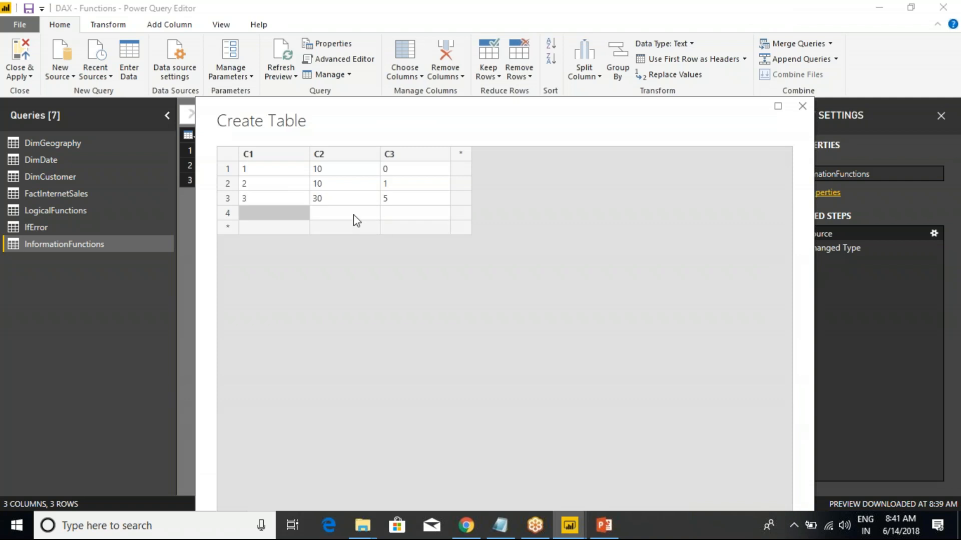
left_click(354, 216)
type("40")
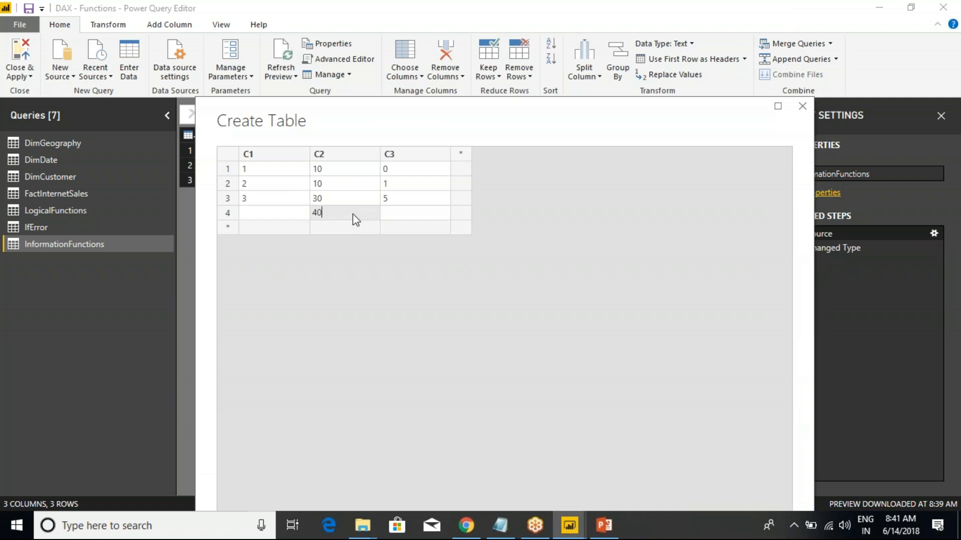
left_click(392, 218)
type("7")
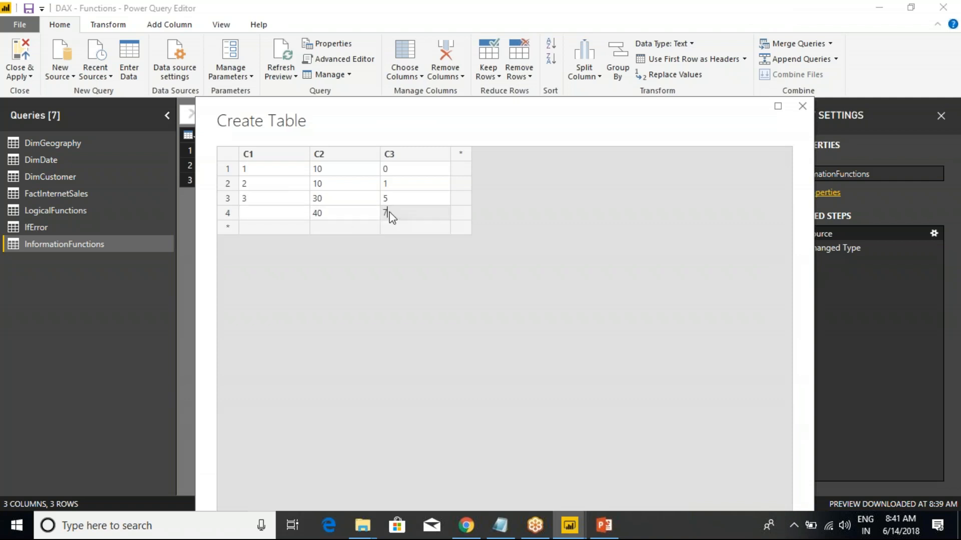
left_click_drag(441, 117, 348, 48)
left_click(621, 485)
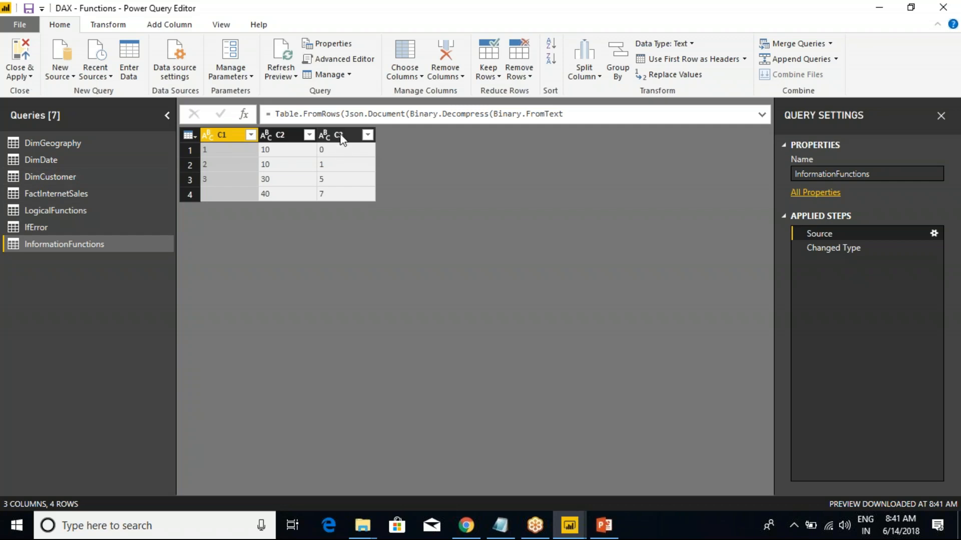
Add a column C4 with the values A, B, 5 and 6 to the source table, and close the editor applying the changes.
left_click(934, 233)
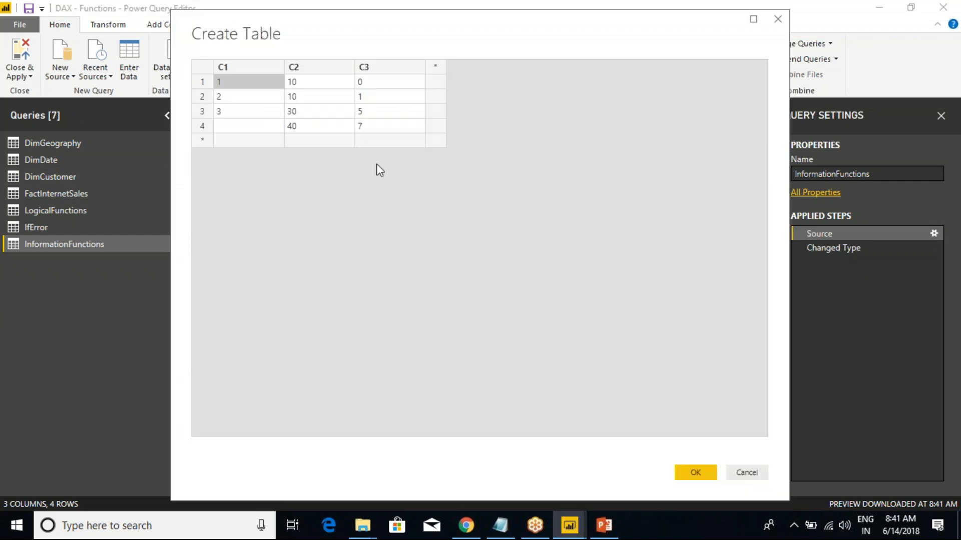
left_click(434, 67)
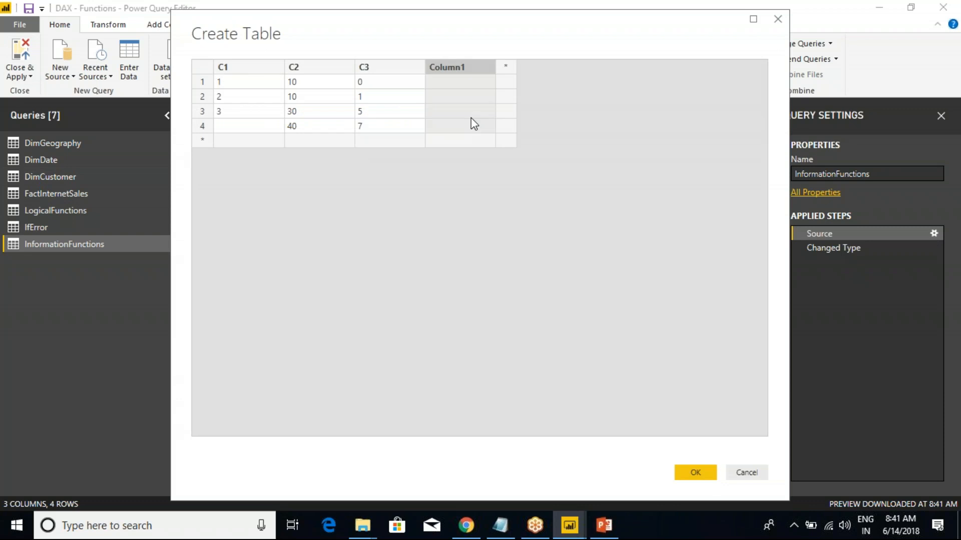
type("C4")
left_click(454, 83)
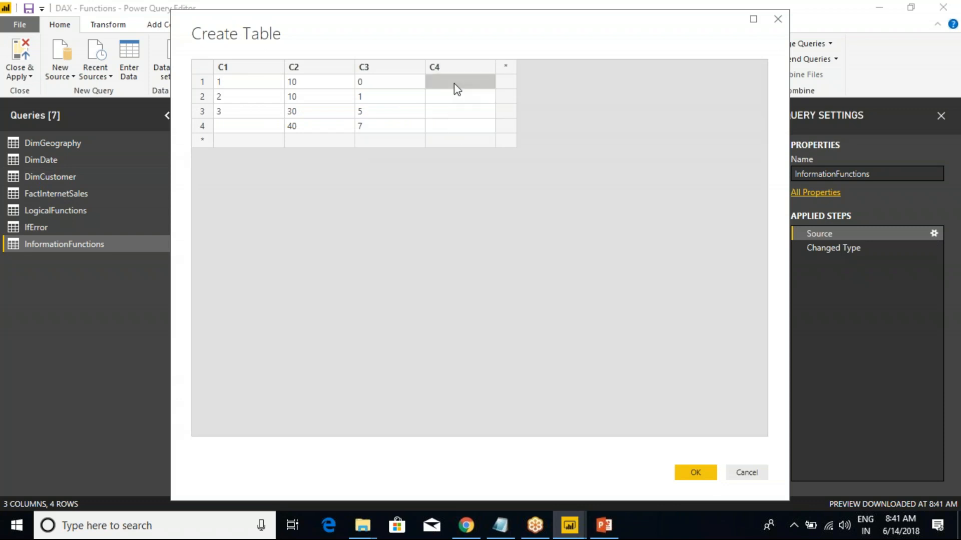
type("A")
left_click(447, 95)
type("B")
left_click(450, 111)
type("5")
left_click(444, 127)
type("6")
left_click(694, 471)
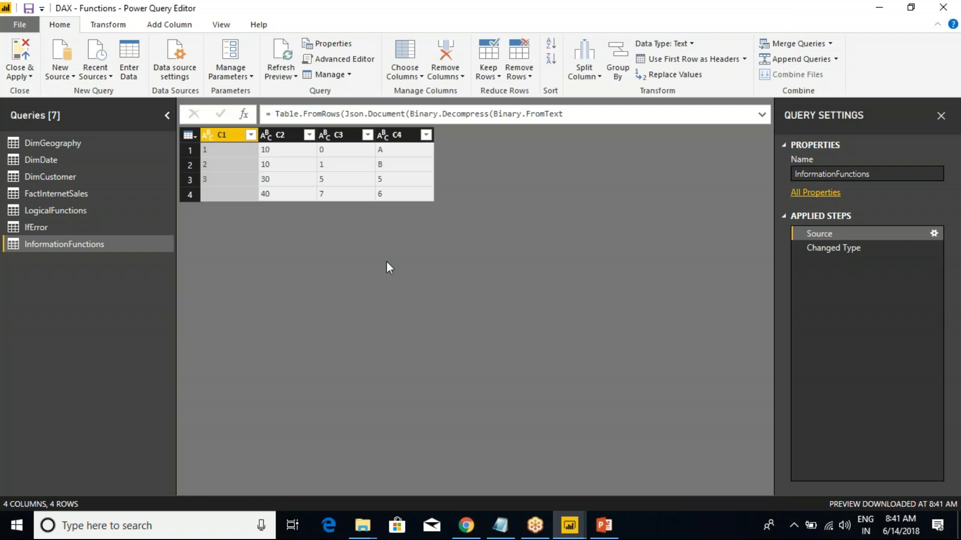
left_click(19, 75)
left_click(45, 92)
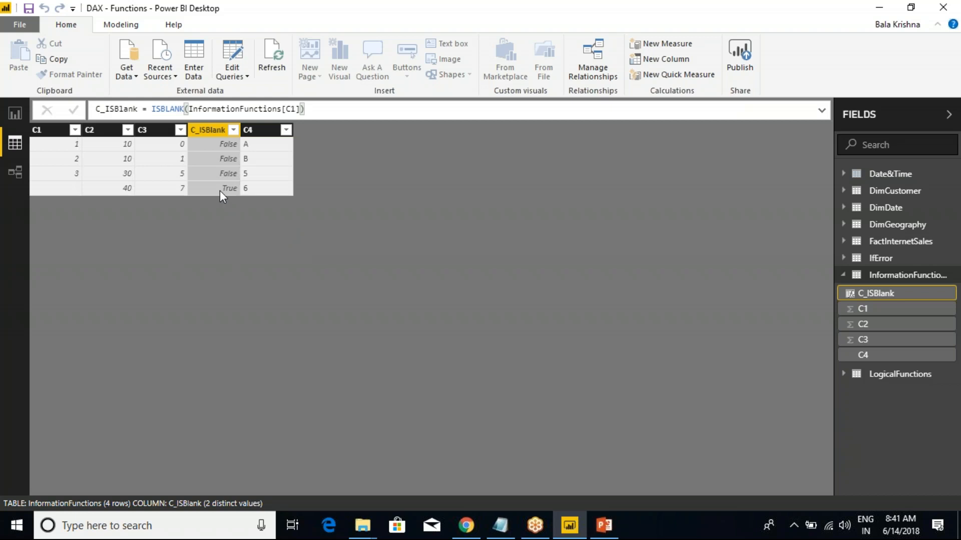
left_click_drag(198, 178, 242, 190)
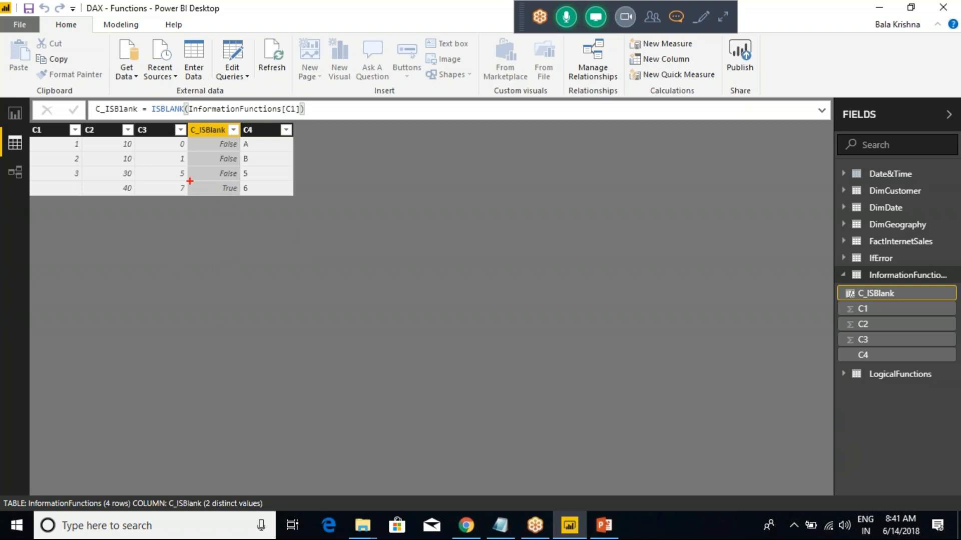
left_click_drag(189, 181, 247, 201)
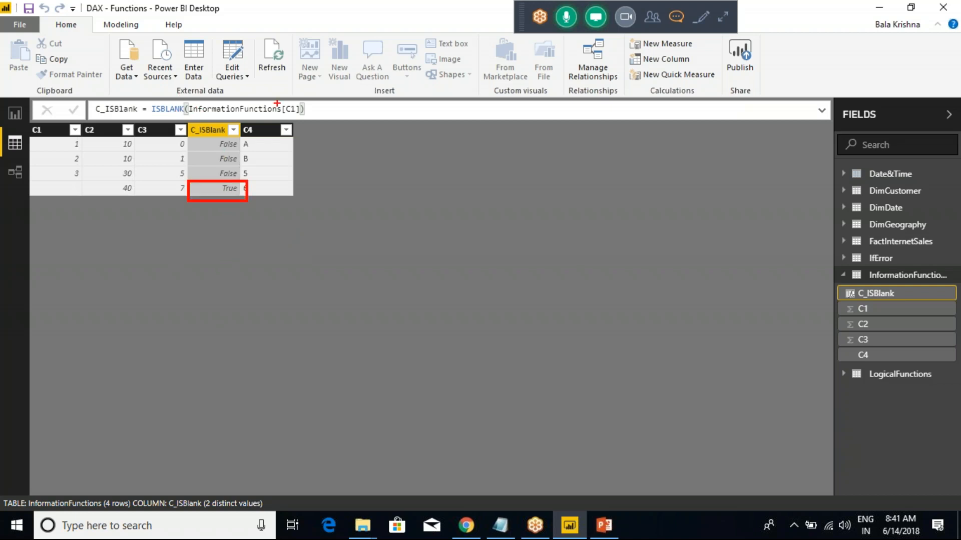
mouse_move(287, 79)
left_mouse_down()
mouse_move(292, 103)
mouse_move(304, 102)
left_mouse_up()
mouse_move(210, 195)
left_mouse_down()
mouse_move(203, 253)
mouse_move(223, 247)
left_mouse_up()
mouse_move(211, 184)
left_mouse_down()
mouse_move(204, 261)
mouse_move(196, 252)
left_mouse_up()
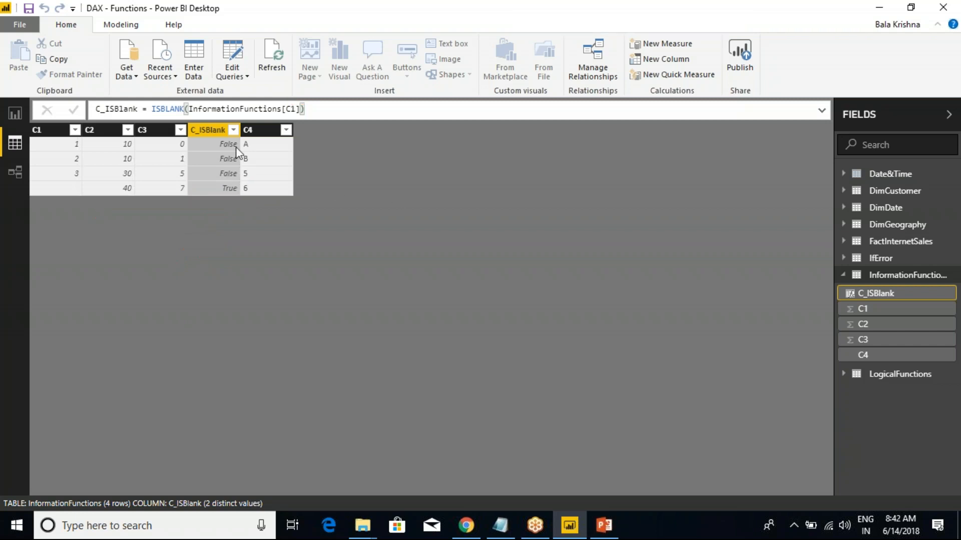
Add a calculated column ISEven = ISEVEN(InformationFunctions[C1]) to the InformationFunctions table.
left_click(263, 130)
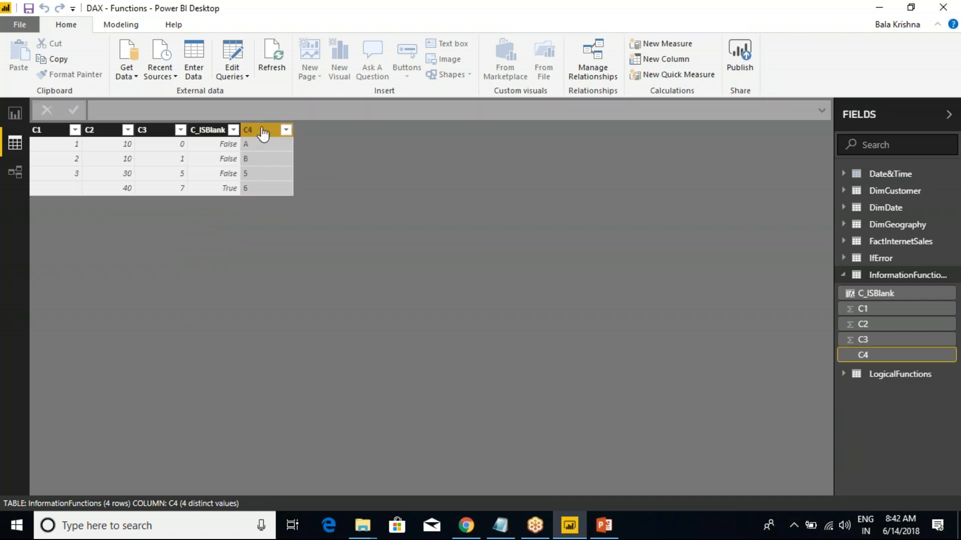
right_click(263, 131)
left_click(319, 275)
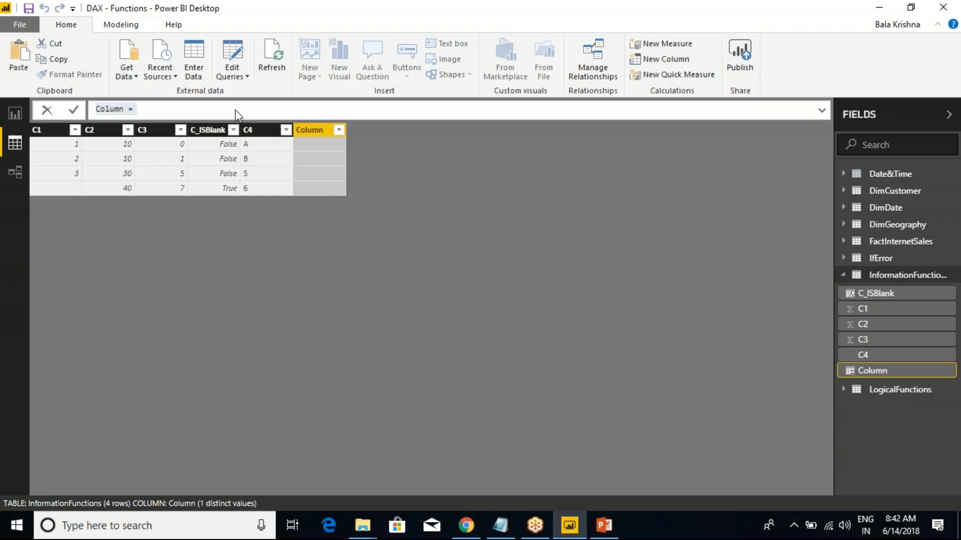
type("IS")
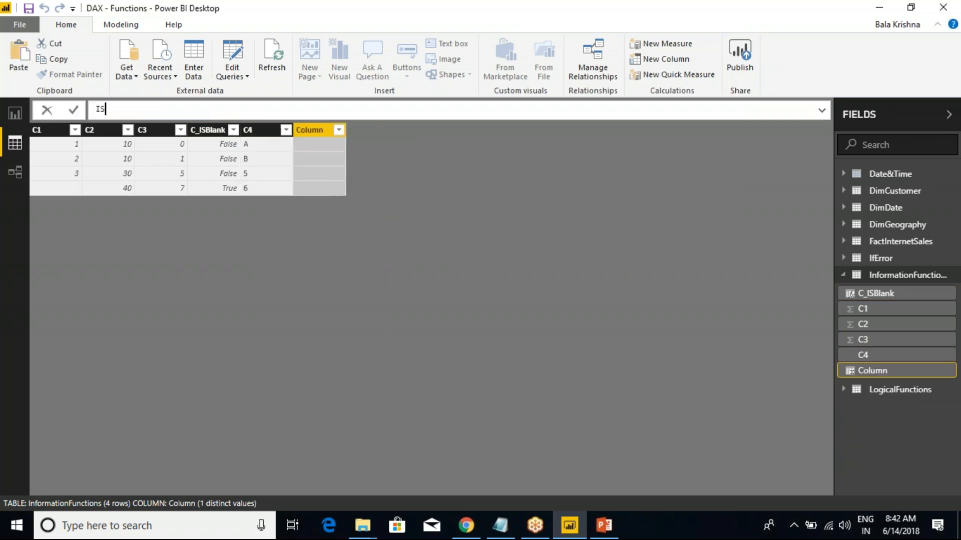
type("Even =Iseve")
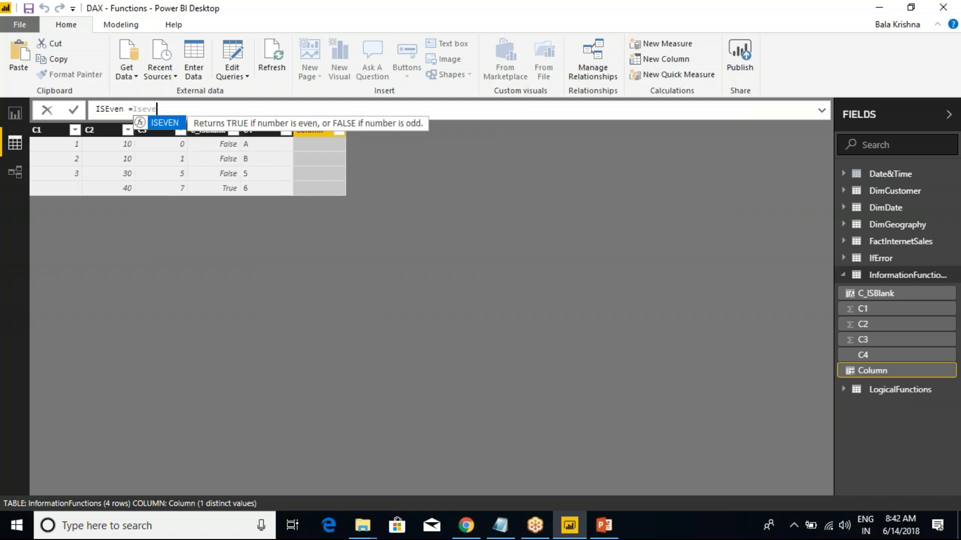
key("Tab")
type("In")
key("Tab")
type(")")
key("Return")
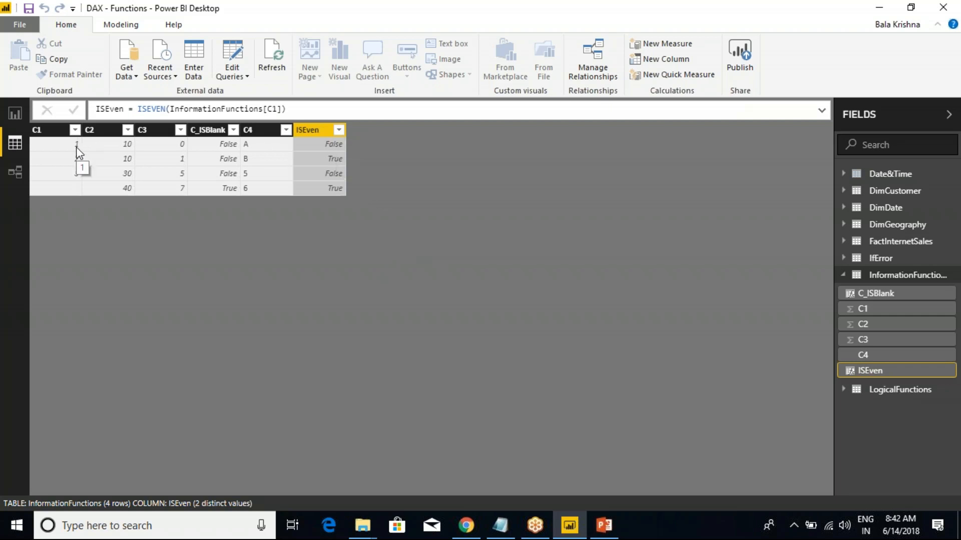
key("ctrl+2")
left_click_drag(49, 145, 65, 129)
key("Escape")
key("ctrl+2")
left_click_drag(58, 145, 69, 131)
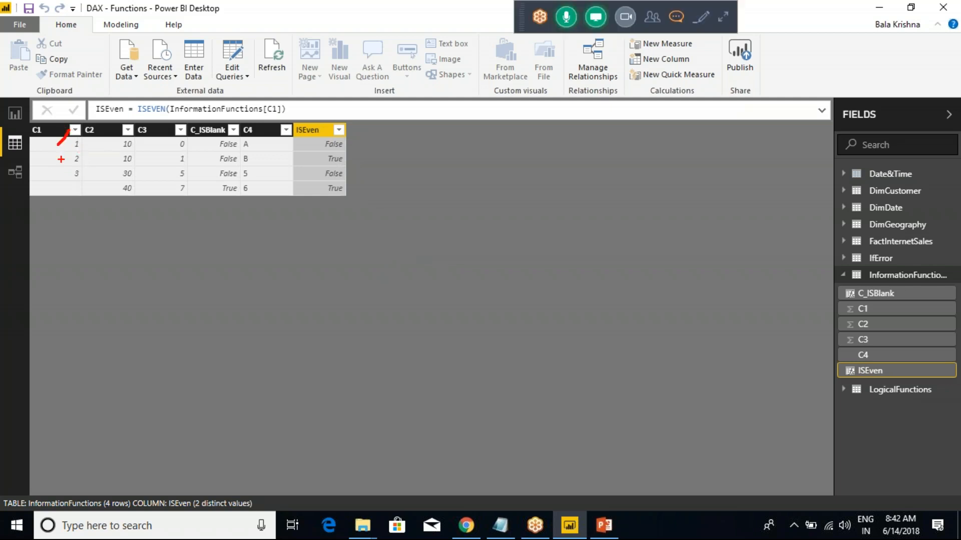
key("Escape")
Insert a new calculated column in the InformationFunctions table and begin its name with C_.
right_click(321, 131)
left_click(374, 279)
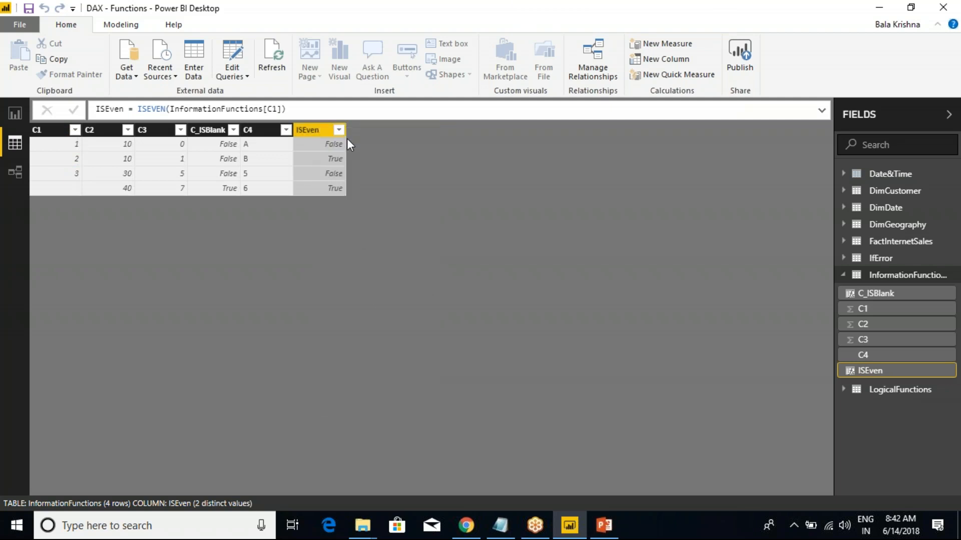
key("ctrl+a")
type("IS")
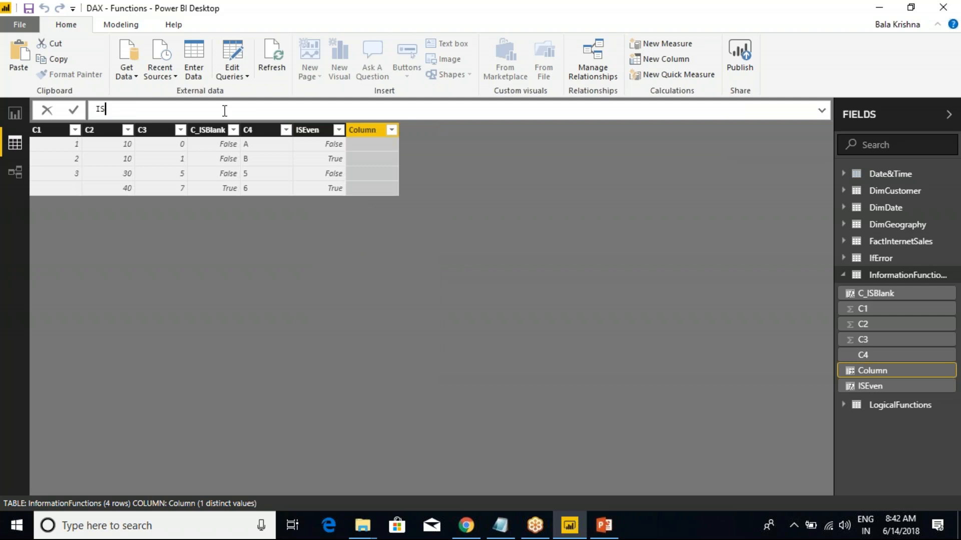
key("BackSpace")
key("BackSpace")
type("C_")
Switch to PowerPoint to check the Information Functions list on slide 7, and return to Power BI Desktop.
key("alt+Tab")
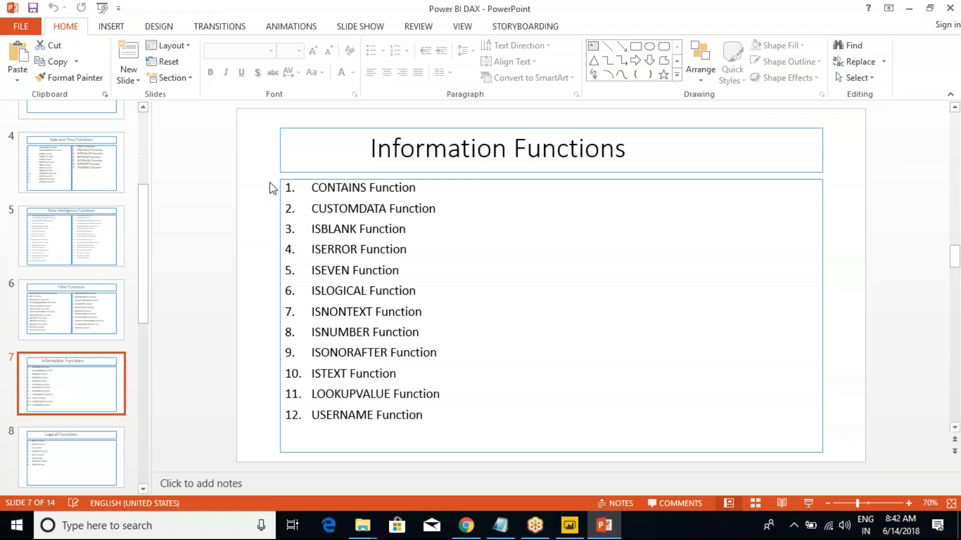
key("alt+Tab")
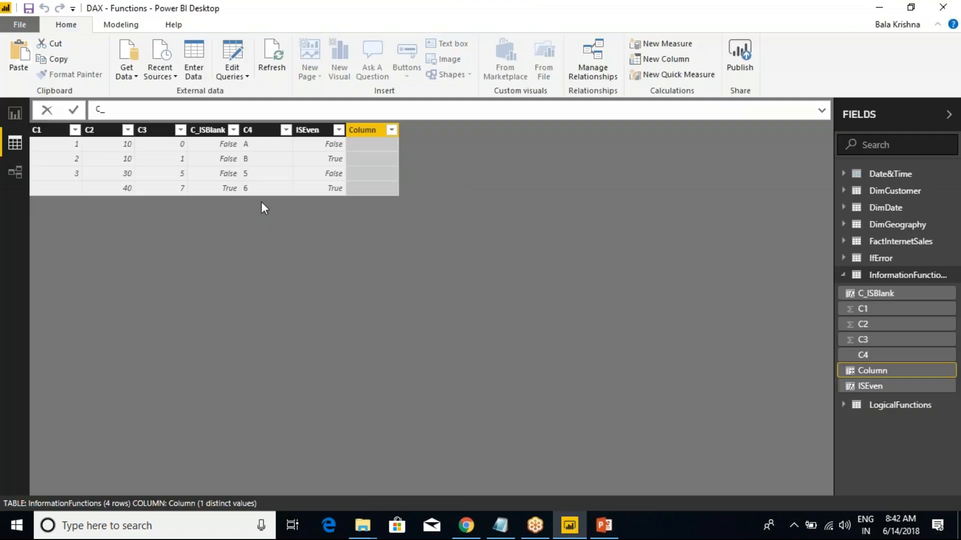
key("alt+Tab")
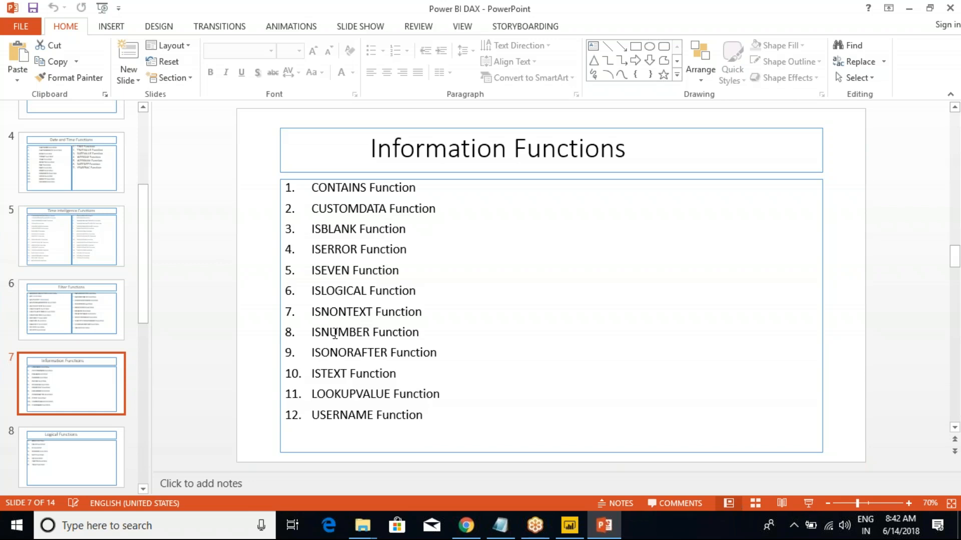
key("alt+Tab")
Define the new column as C_IsNumber = ISNUMBER(InformationFunctions[C1]).
left_click(134, 114)
type("ISNUMVB")
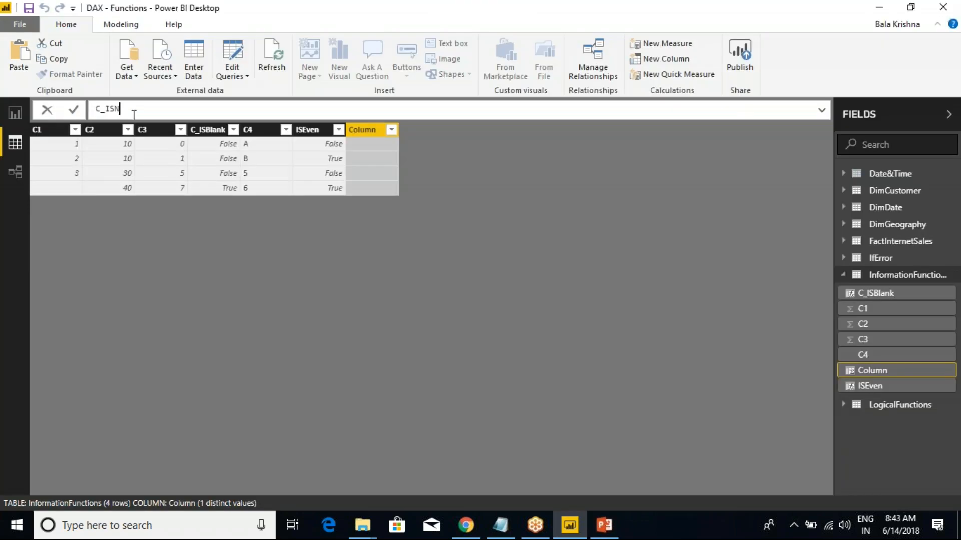
key("BackSpace")
key("BackSpace")
key("BackSpace")
key("BackSpace")
key("BackSpace")
key("BackSpace")
type("sNumber = is")
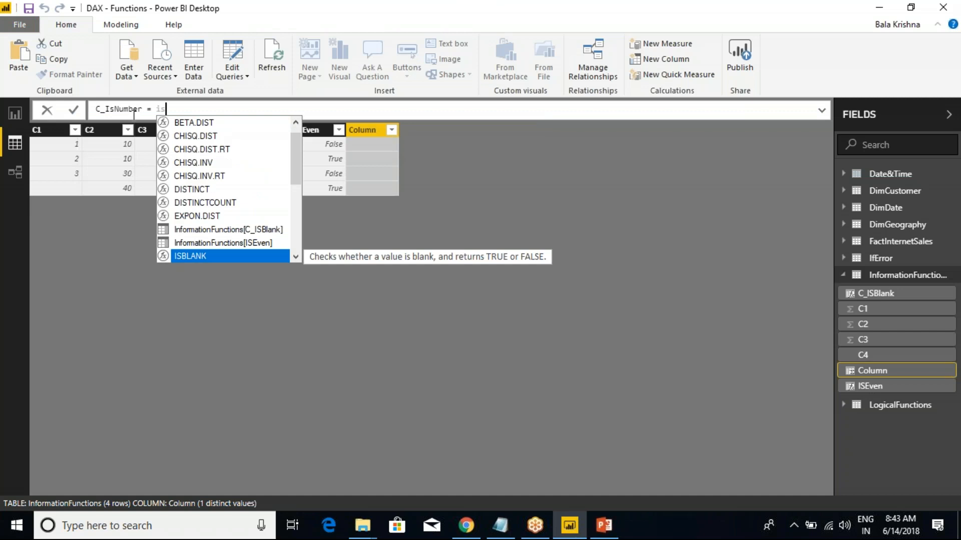
type("numbe")
key("Tab")
type("c1")
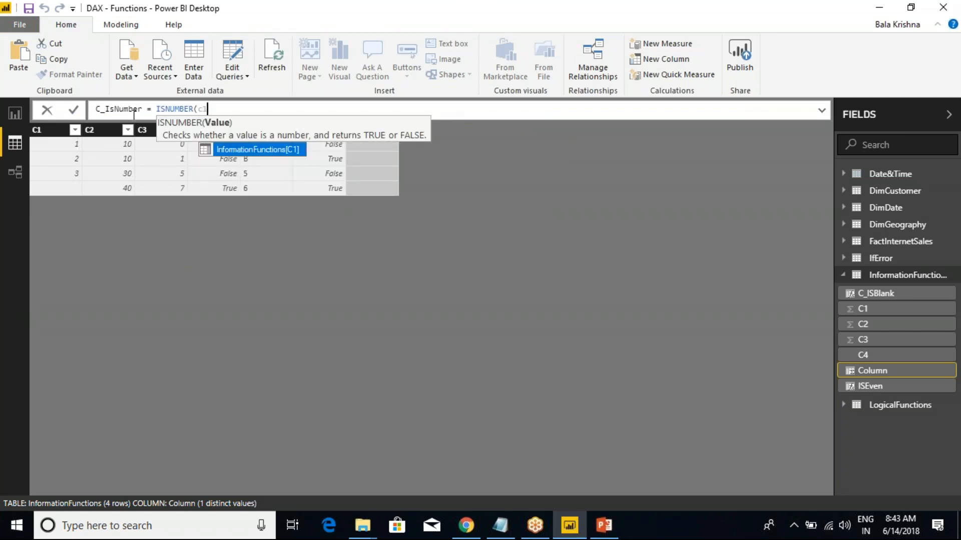
key("Tab")
type(")")
key("Return")
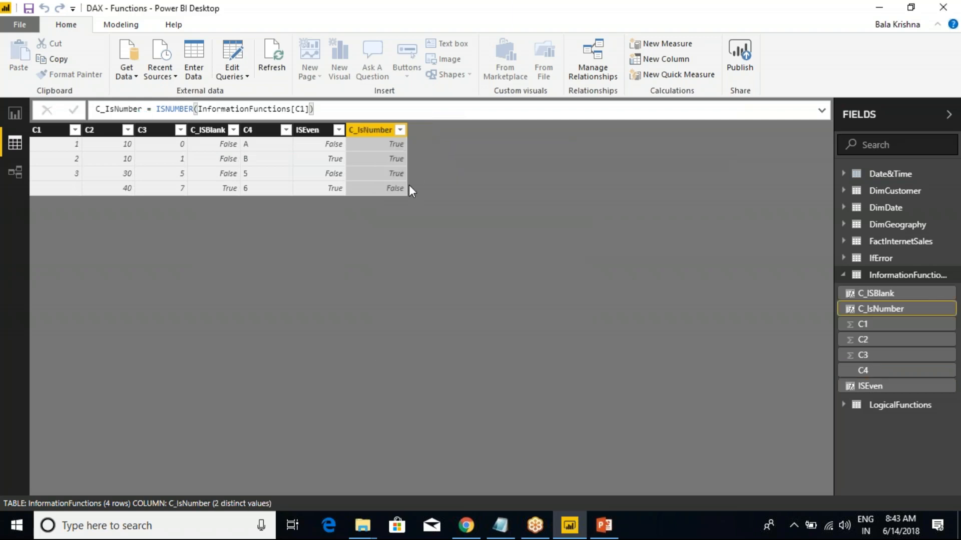
Mark up the C_IsNumber results against the C1 values on screen, and clear the annotations.
key("ctrl+shift+1")
mouse_move(373, 139)
left_mouse_down()
mouse_move(411, 176)
mouse_move(371, 177)
mouse_move(371, 139)
left_mouse_up()
mouse_move(367, 199)
left_mouse_down()
mouse_move(88, 200)
mouse_move(98, 191)
left_mouse_up()
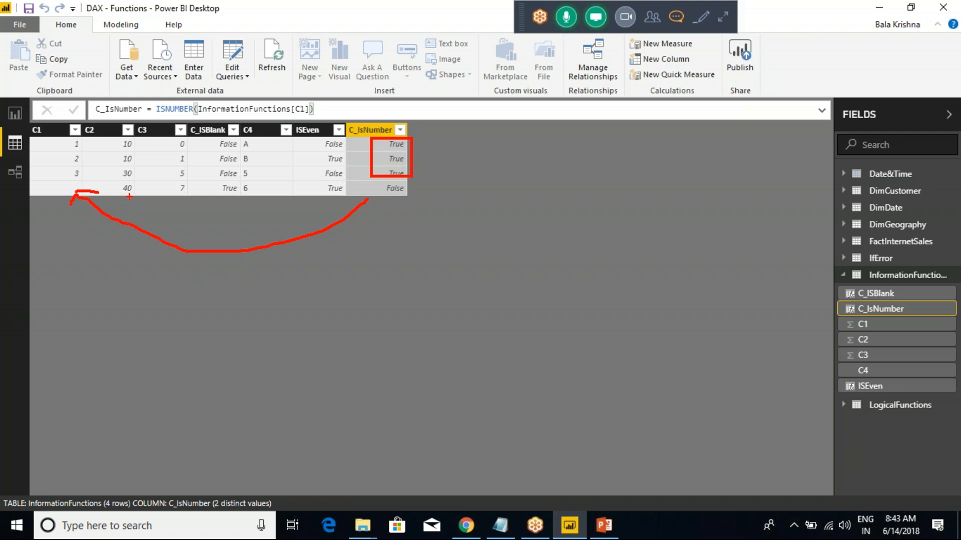
key("Escape")
Change the C_IsNumber formula to test InformationFunctions[C4].
key("Left")
key("Left")
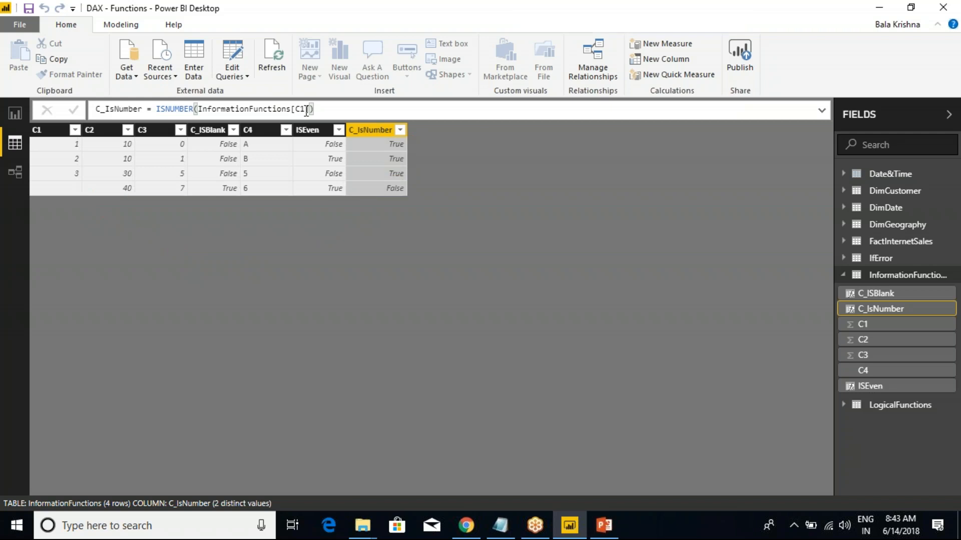
key("BackSpace")
type("4")
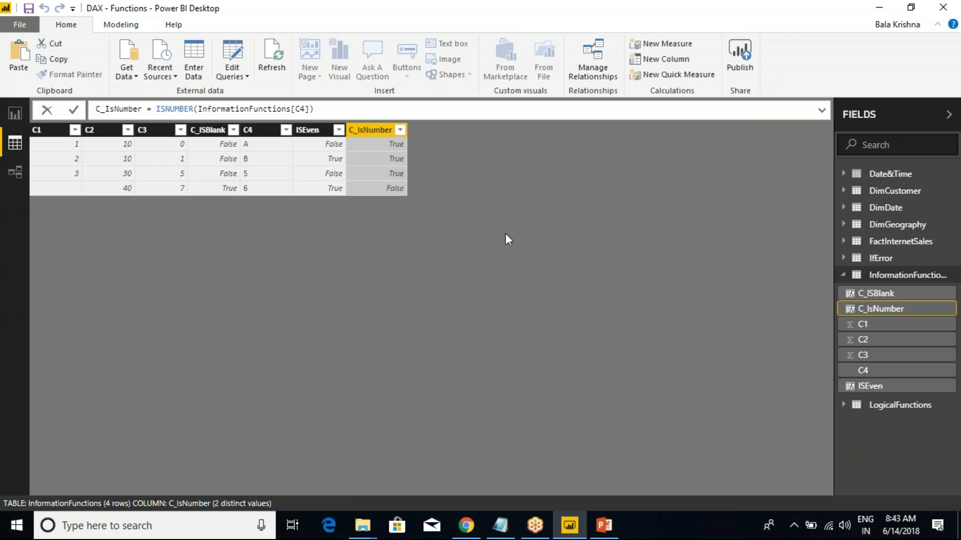
left_click(347, 110)
key("Return")
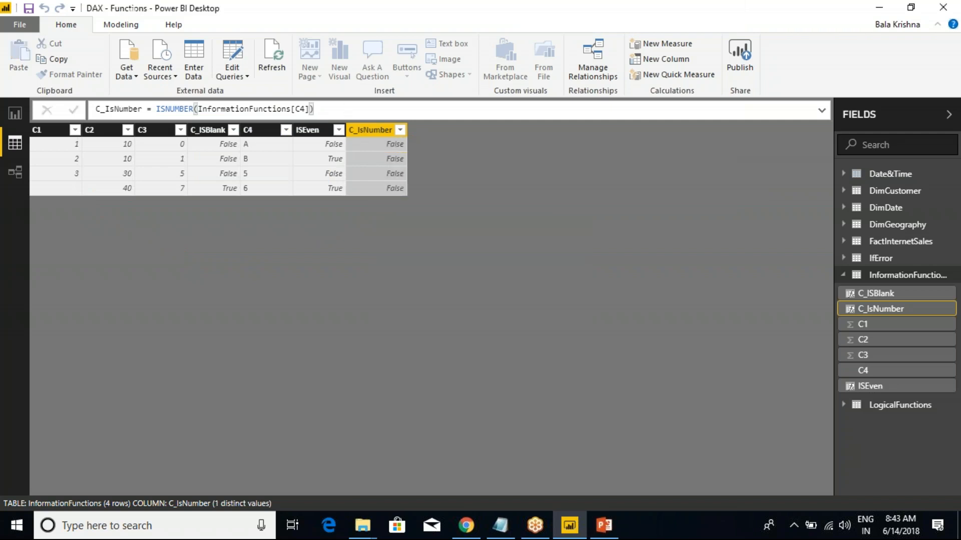
Mark each C_IsNumber result and the last two C4 values on screen, and clear the annotations.
left_click_drag(413, 143, 439, 125)
mouse_move(412, 155)
left_mouse_down()
mouse_move(421, 149)
mouse_move(425, 172)
left_mouse_up()
left_click_drag(413, 192, 438, 181)
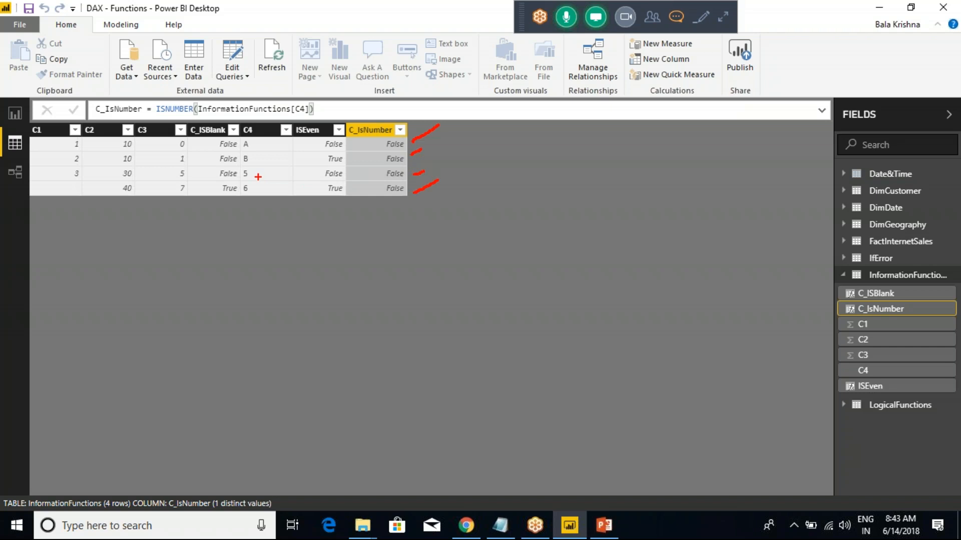
mouse_move(260, 172)
left_mouse_down()
mouse_move(283, 178)
mouse_move(279, 192)
left_mouse_up()
key("Escape")
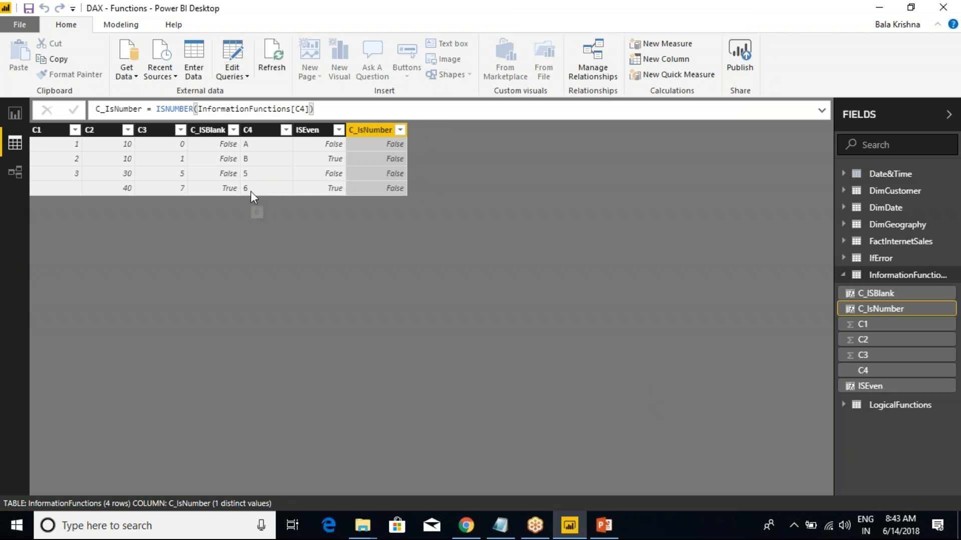
Examine the data type of column C4 and the ISNUMBER function in the C_IsNumber formula.
left_click(255, 132)
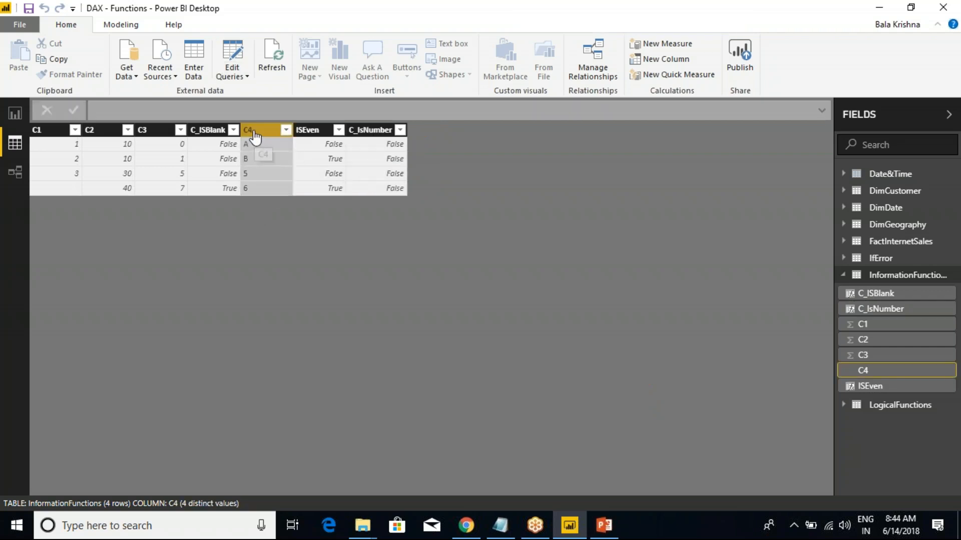
left_click(120, 24)
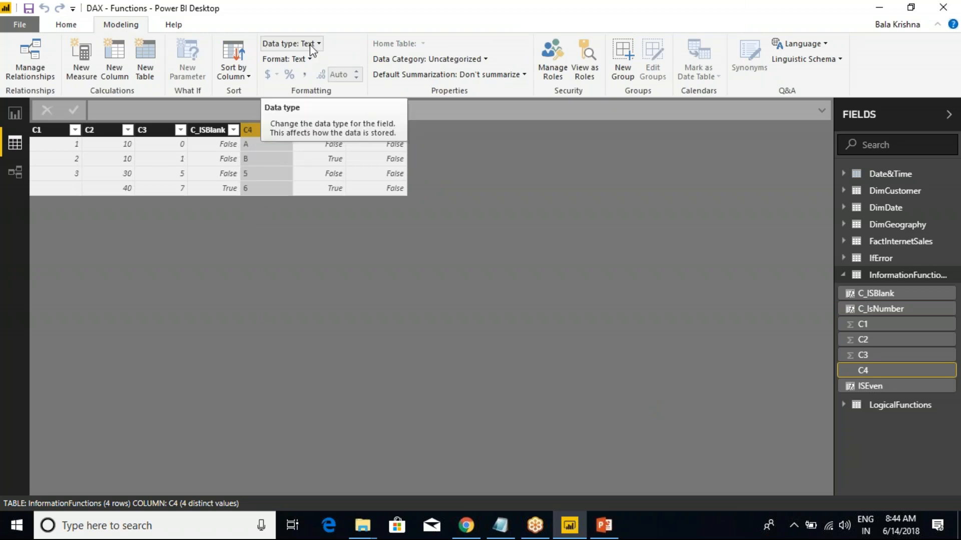
key("ctrl+2")
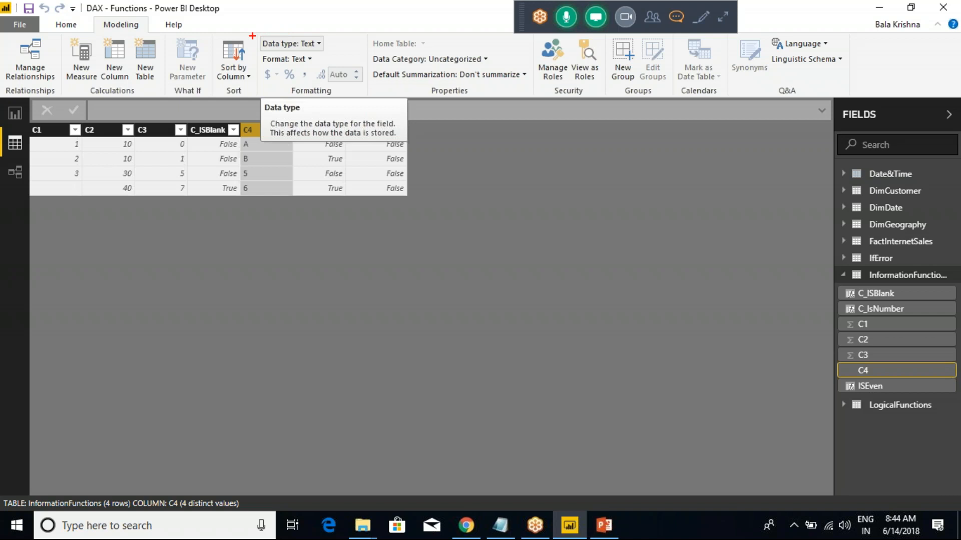
left_click_drag(252, 36, 334, 45)
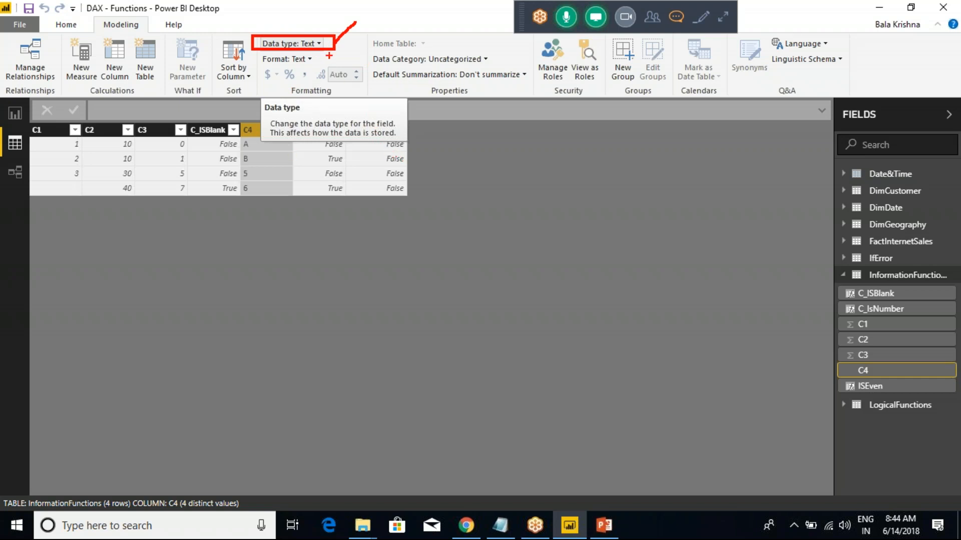
mouse_move(404, 149)
left_mouse_down()
mouse_move(440, 137)
mouse_move(403, 191)
left_mouse_up()
key("Escape")
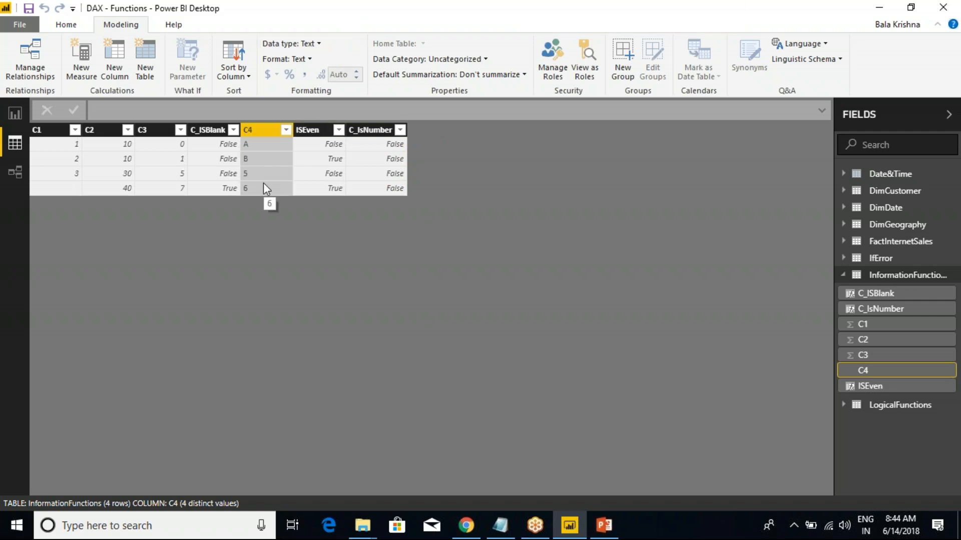
left_click(369, 133)
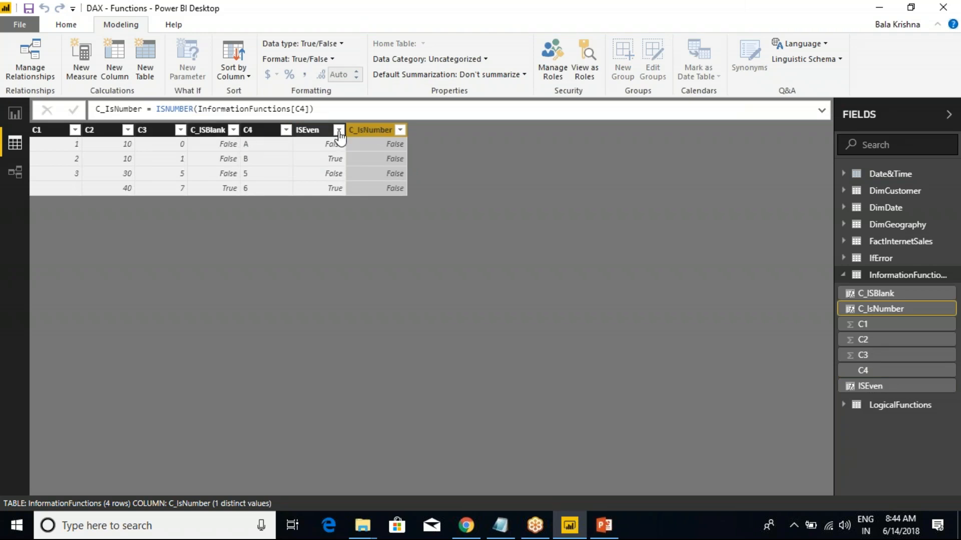
double_click(163, 109)
left_click(377, 131)
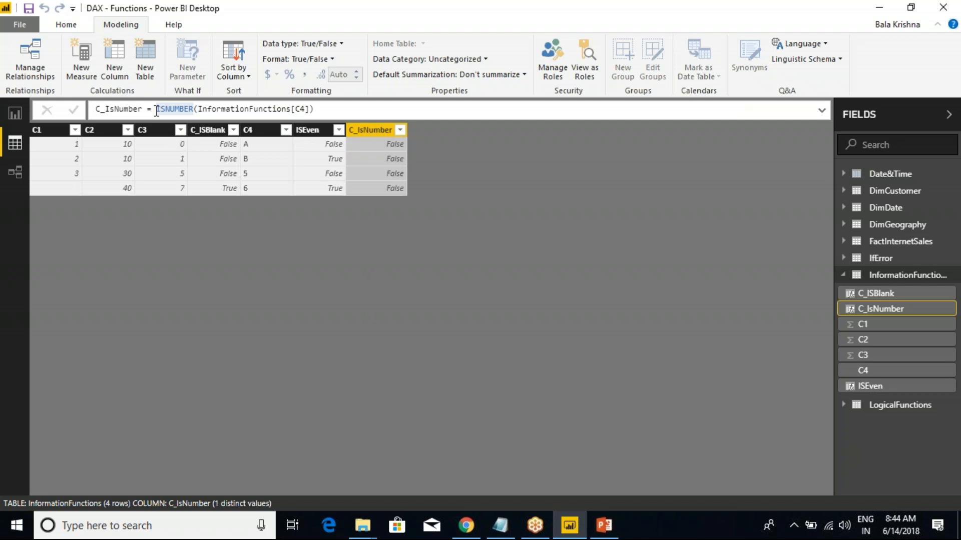
right_click(377, 126)
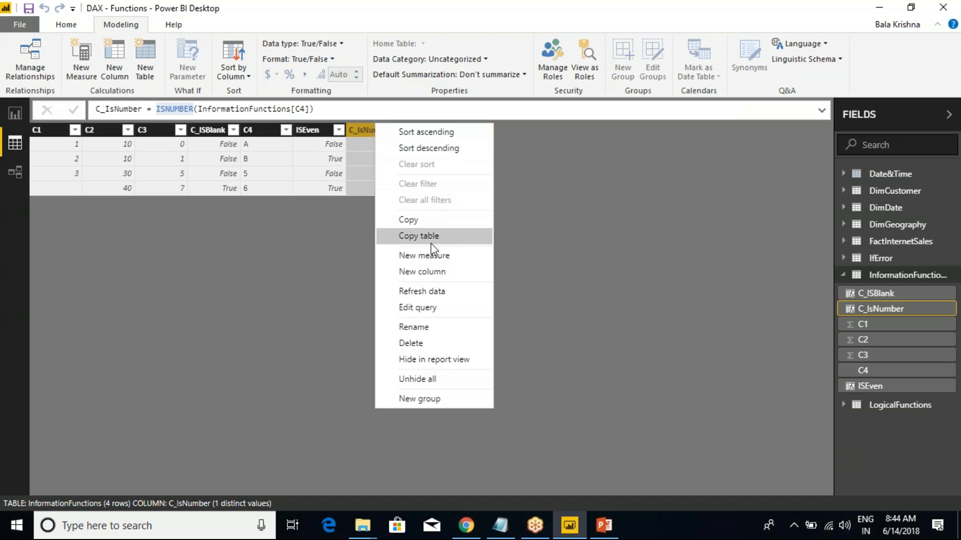
left_click(346, 210)
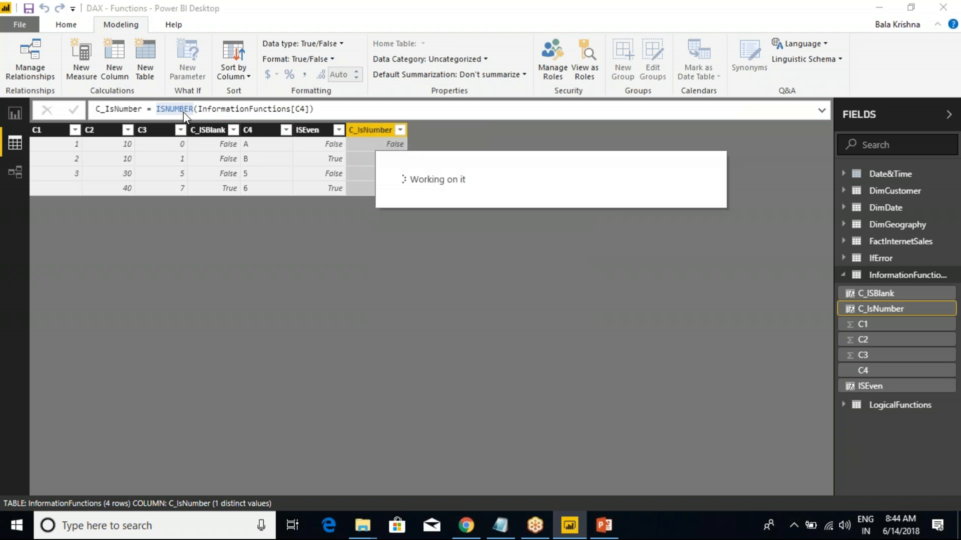
type("IS")
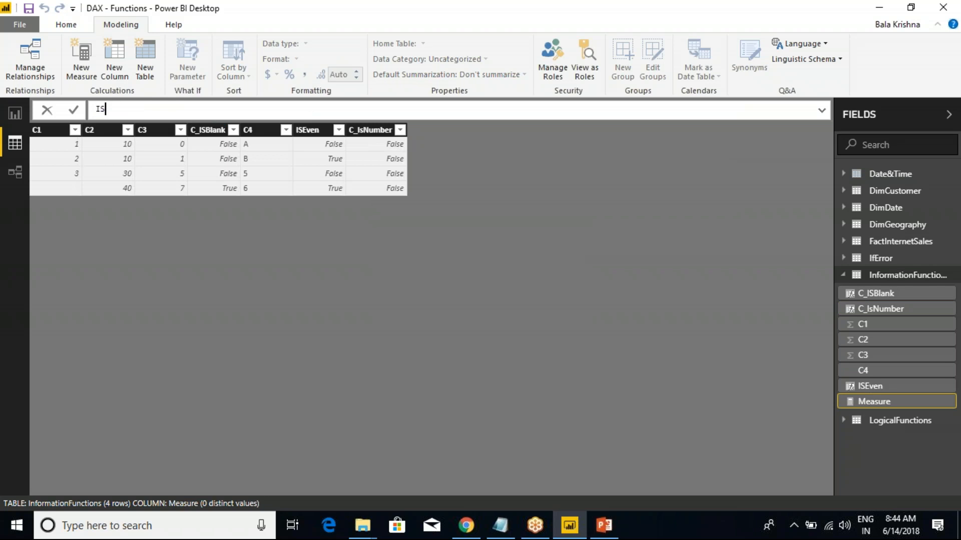
key("BackSpace")
key("BackSpace")
type("C_")
left_click(870, 400)
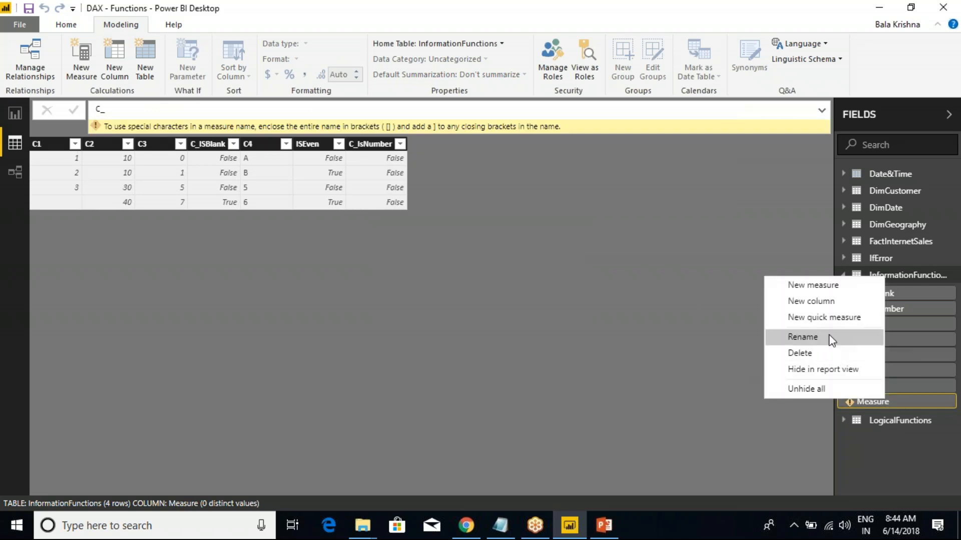
left_click(820, 353)
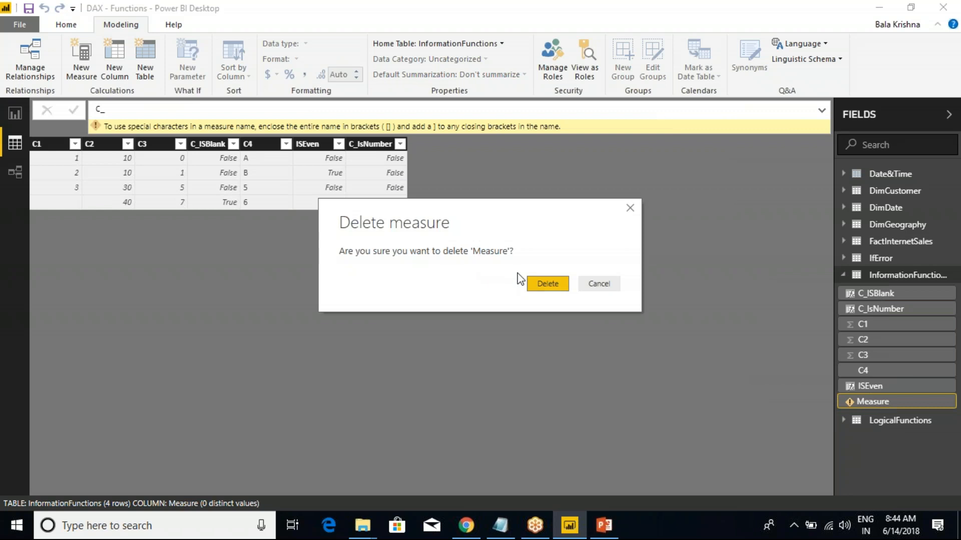
left_click(545, 284)
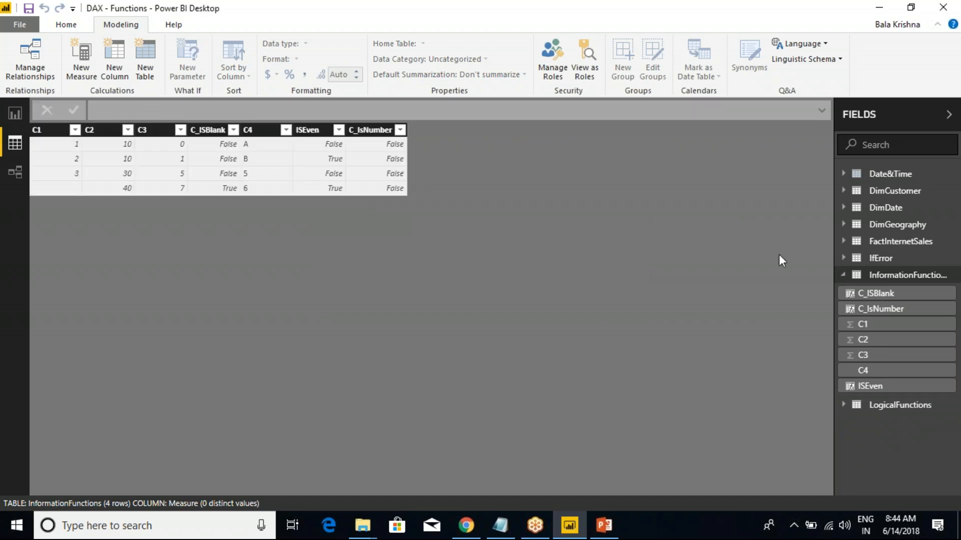
Insert a new calculated column in the InformationFunctions table and name it C_Text.
left_click(380, 131)
right_click(379, 132)
left_click(421, 280)
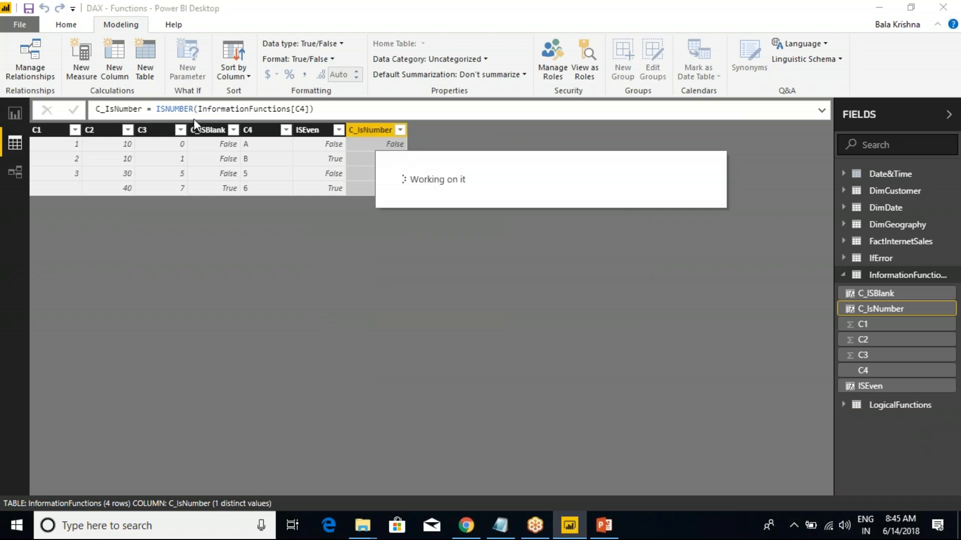
type("C_")
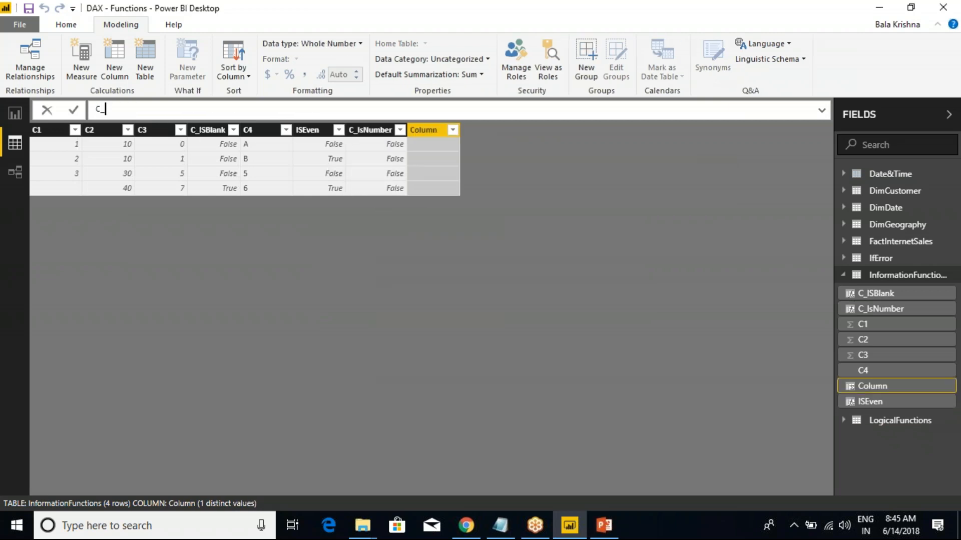
type("ISError")
key("BackSpace")
key("BackSpace")
key("BackSpace")
key("BackSpace")
key("BackSpace")
key("BackSpace")
key("BackSpace")
key("BackSpace")
type("Text = istex")
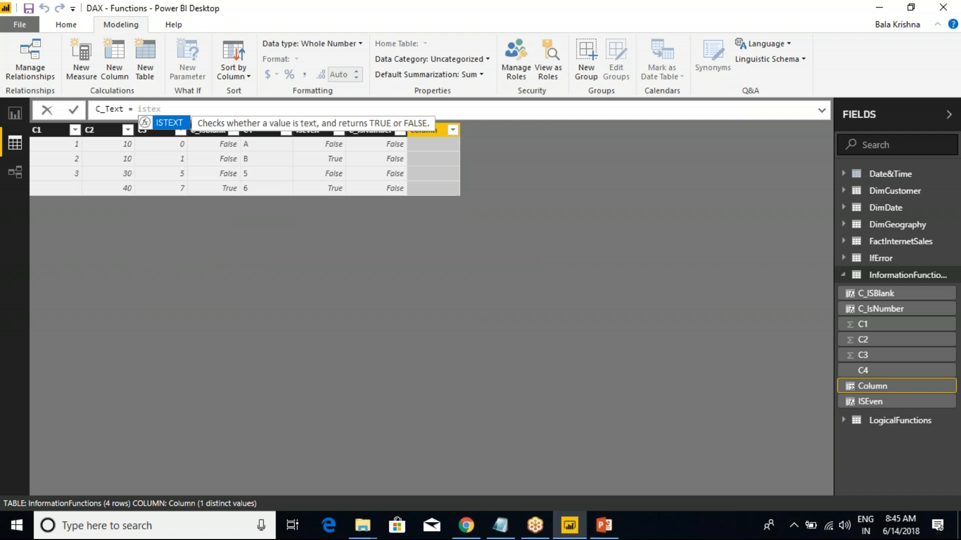
Examine the suggested DAX functions starting with "is" for the C_Text formula.
key("BackSpace")
key("BackSpace")
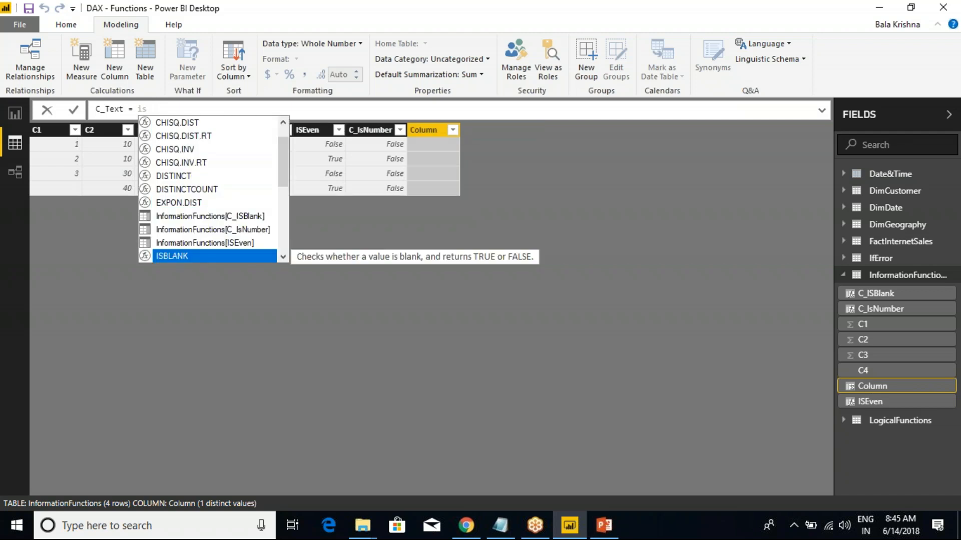
left_click(283, 257)
left_click(283, 257)
left_click(282, 257)
left_click(283, 258)
left_click(283, 257)
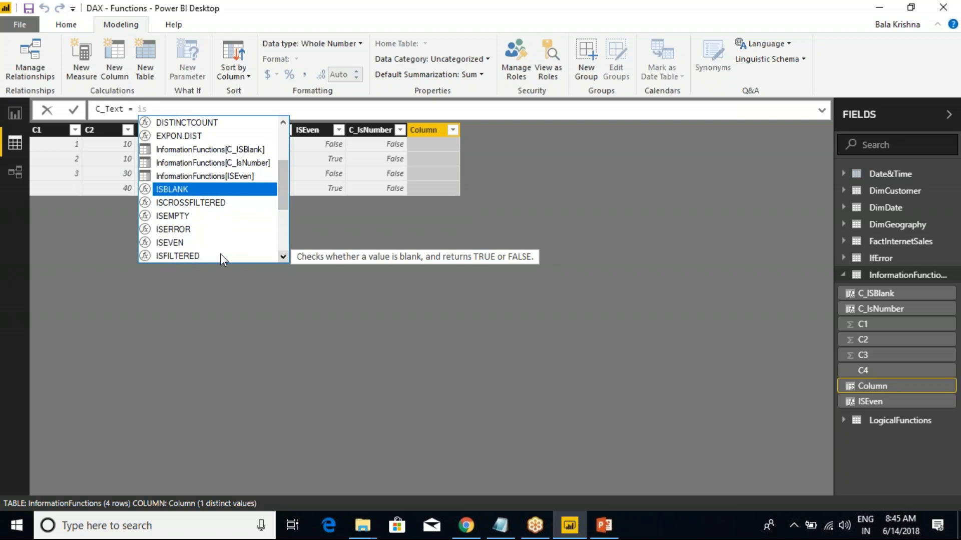
left_click(283, 257)
left_click(283, 257)
left_click(282, 257)
left_click(283, 256)
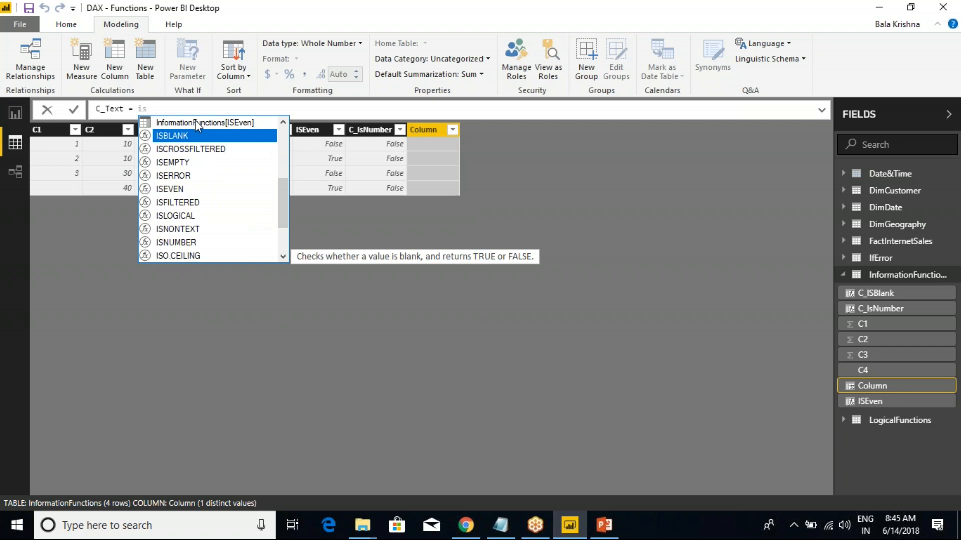
Complete the C_Text column formula as ISTEXT(InformationFunctions[C1]).
type("text(")
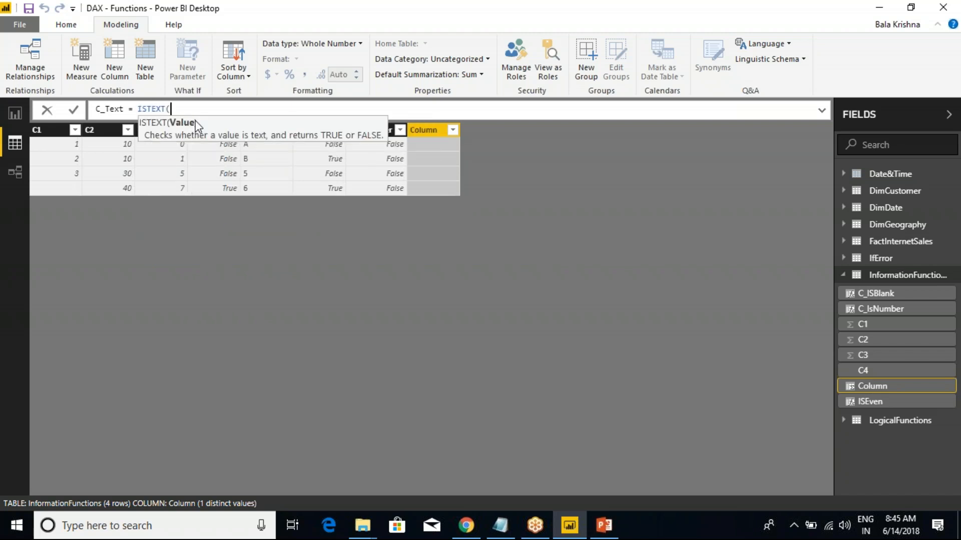
type("InformationFunctions[C1]")
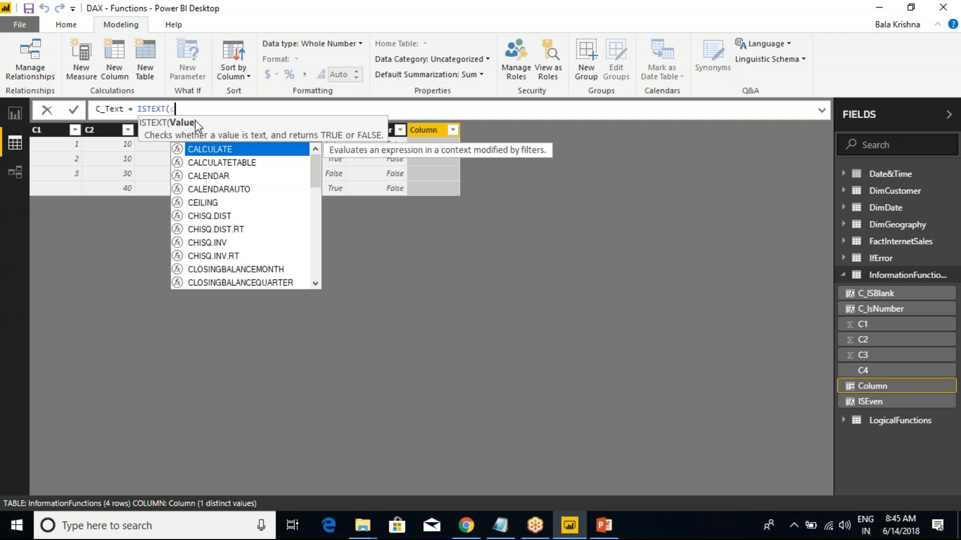
type(")")
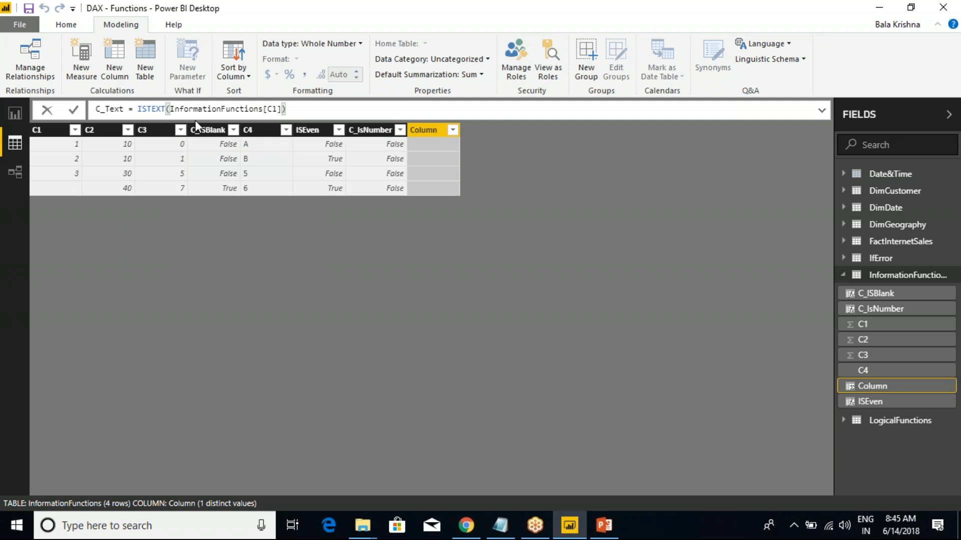
key("Return")
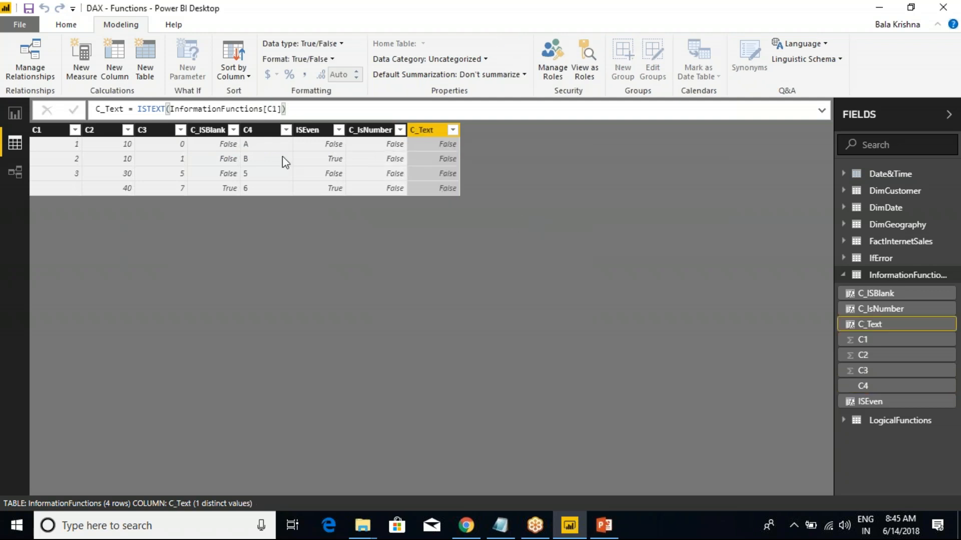
Change the C_Text formula to test InformationFunctions[C4] and mark the C_Text column on screen.
left_click(279, 109)
key("BackSpace")
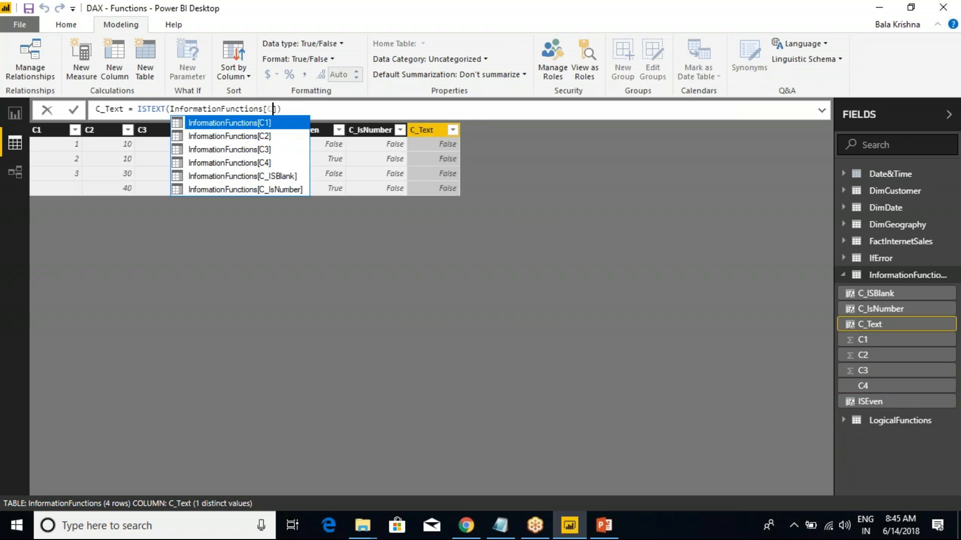
type("4")
key("Tab")
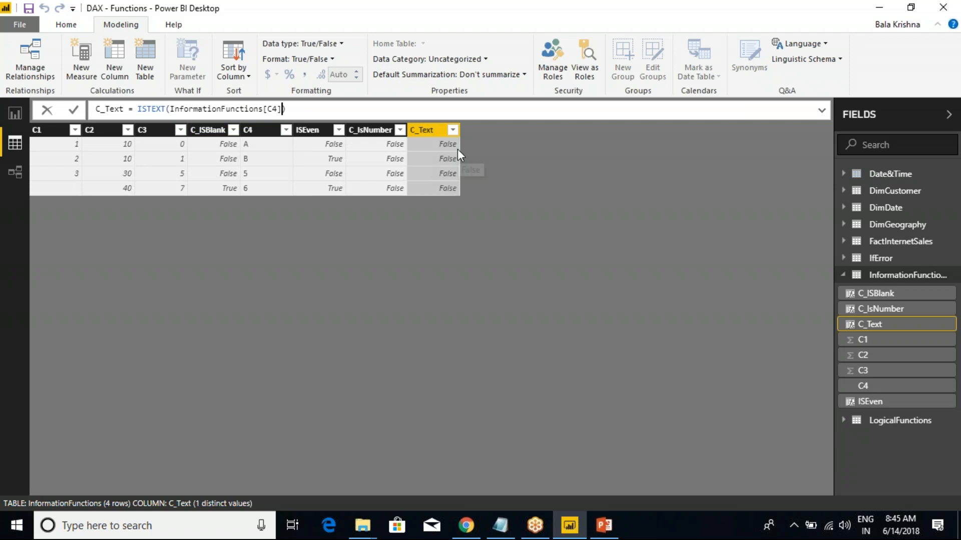
key("Return")
mouse_move(411, 118)
left_mouse_down()
mouse_move(458, 197)
mouse_move(473, 200)
left_mouse_up()
Add a calculated column C_ISNontext = ISNONTEXT(InformationFunctions[C1]) to the InformationFunctions table and save the file.
right_click(423, 131)
left_click(471, 275)
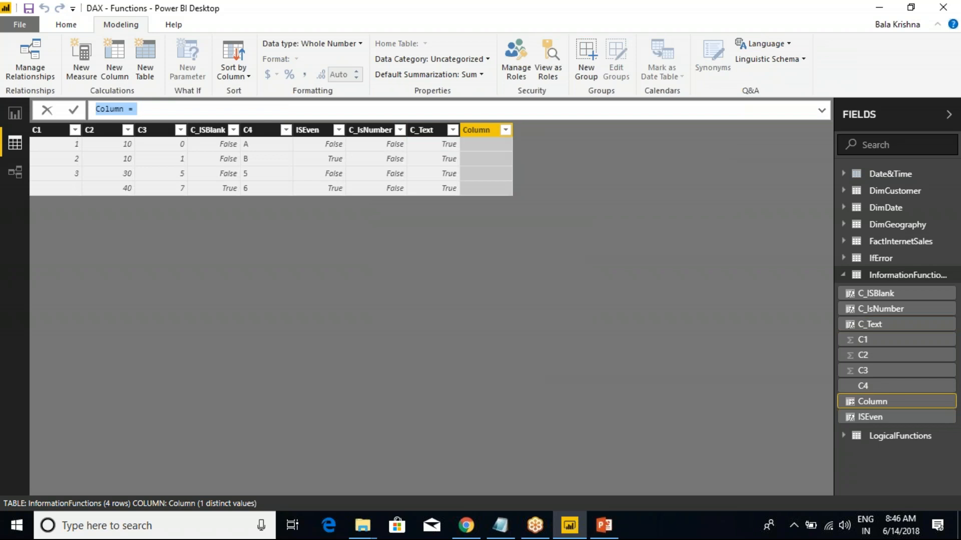
type("C_")
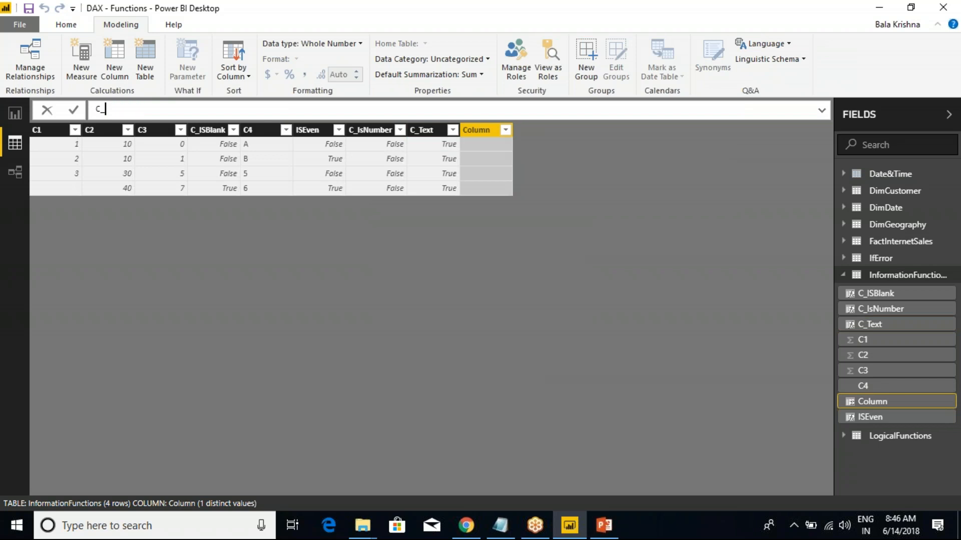
type("ISNontext = isnon")
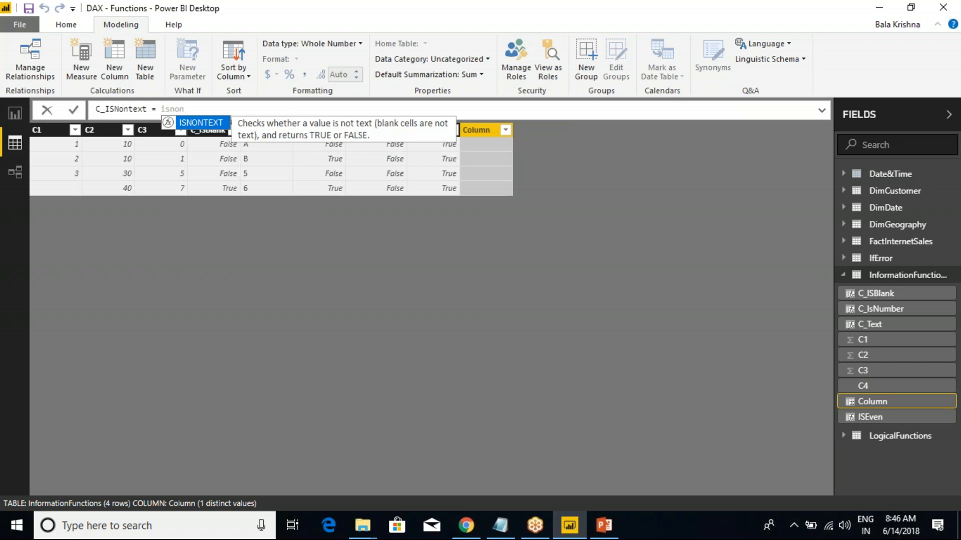
key("Tab")
type("c1")
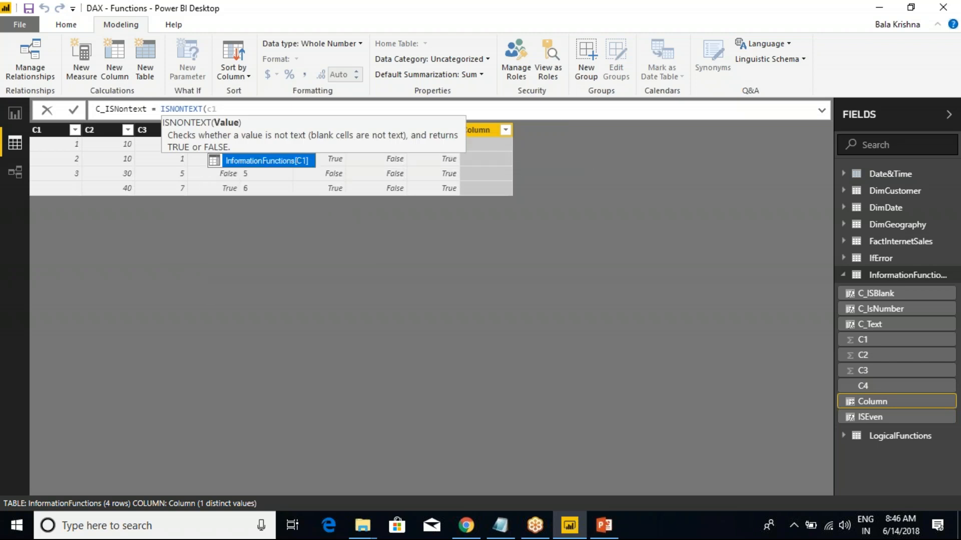
key("Tab")
type(")")
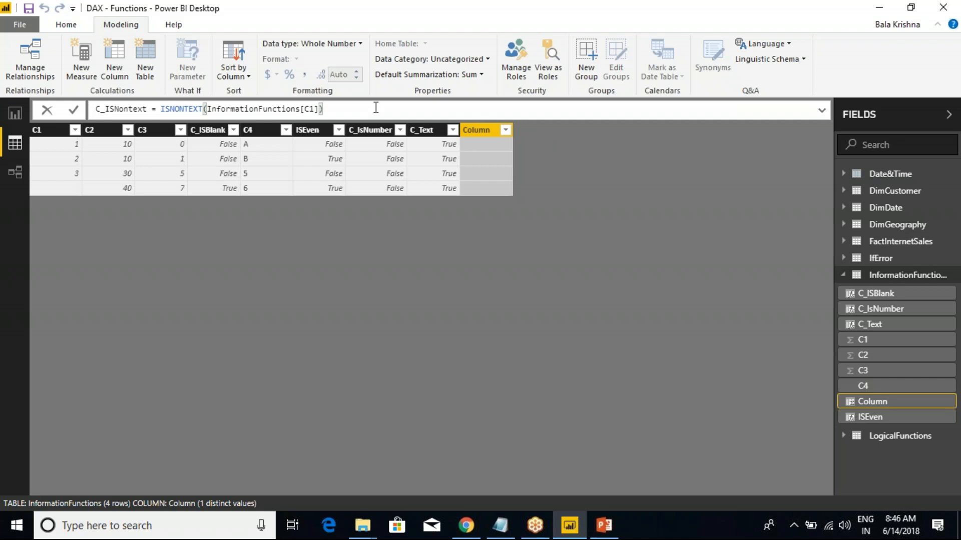
key("Return")
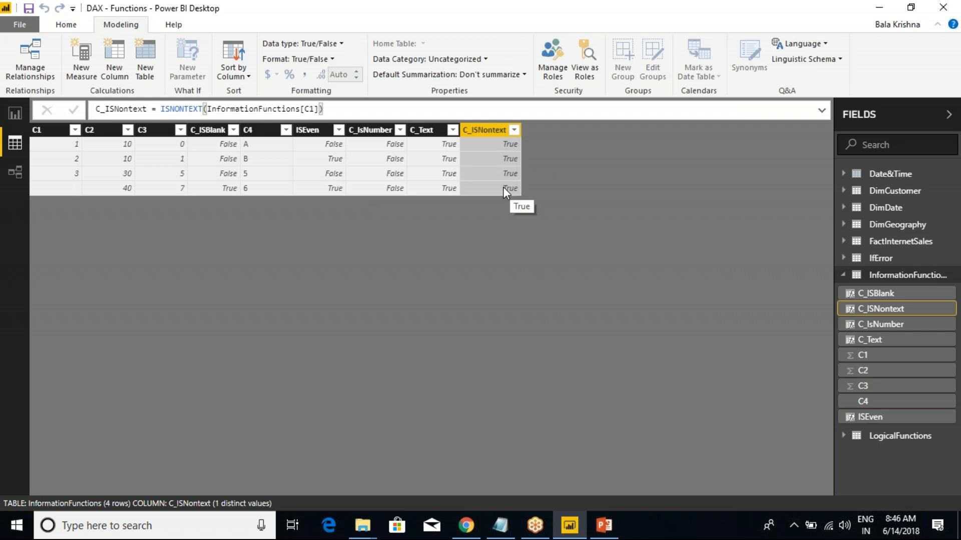
left_click(30, 8)
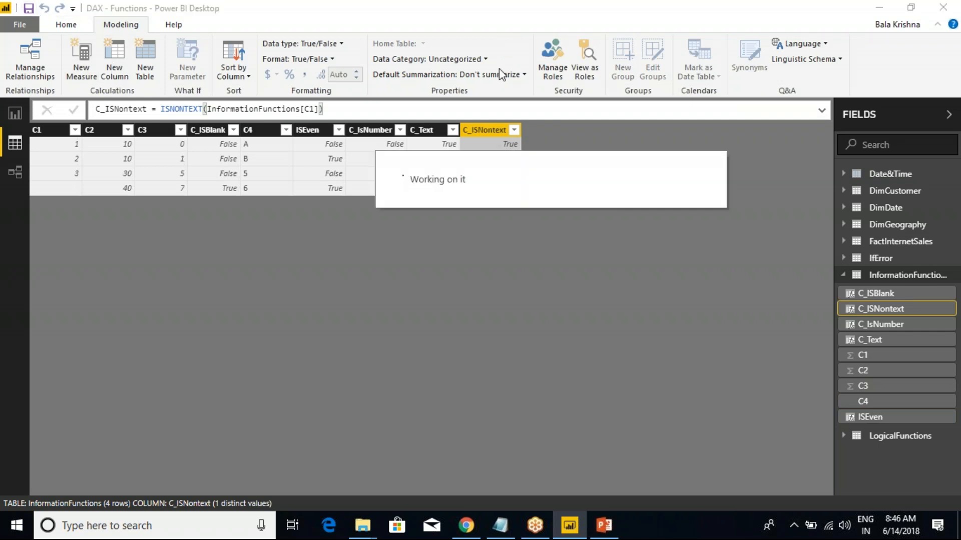
Switch to the Power BI DAX presentation in PowerPoint and review CONTAINS, CUSTOMDATA, LOOKUPVALUE and USERNAME on the Information Functions slide.
left_click(606, 514)
left_click(348, 192)
double_click(349, 189)
left_click(359, 208)
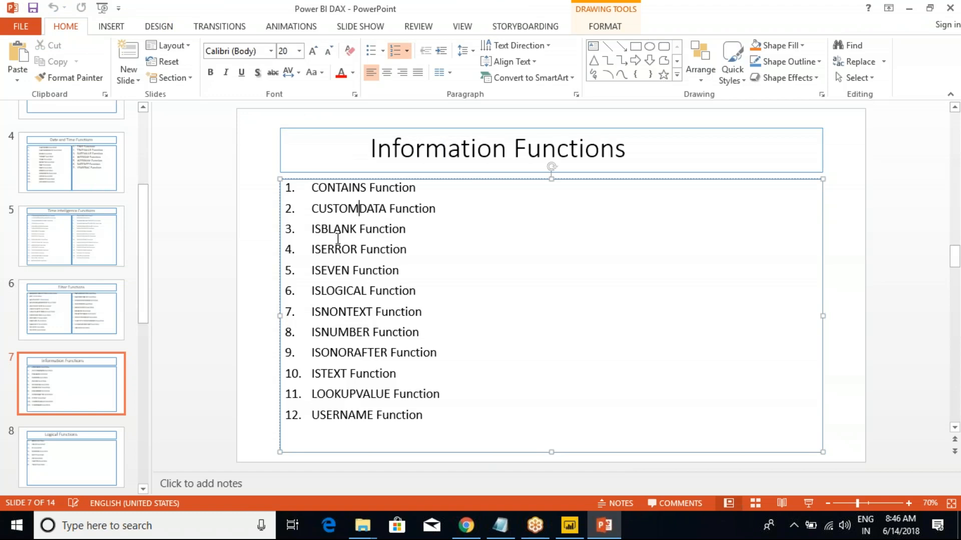
double_click(340, 394)
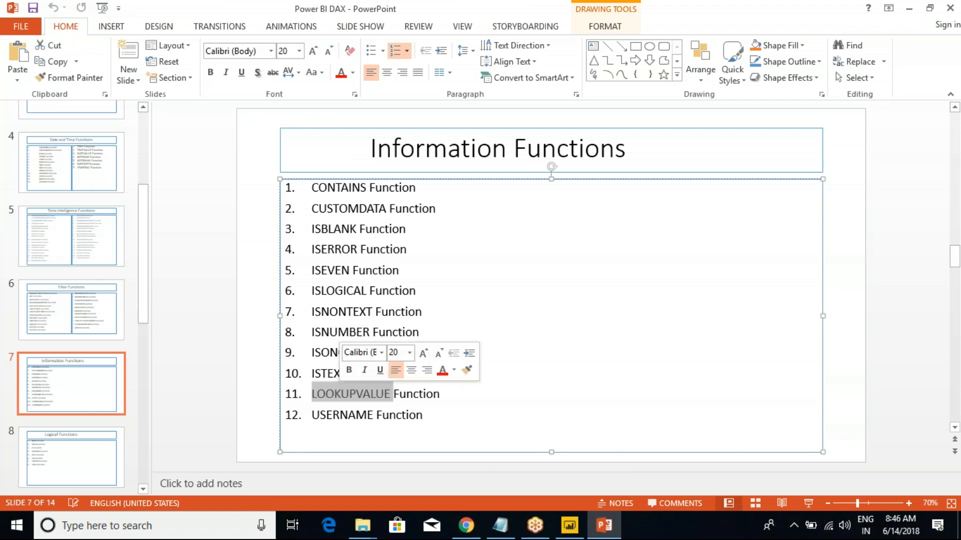
left_click(348, 415)
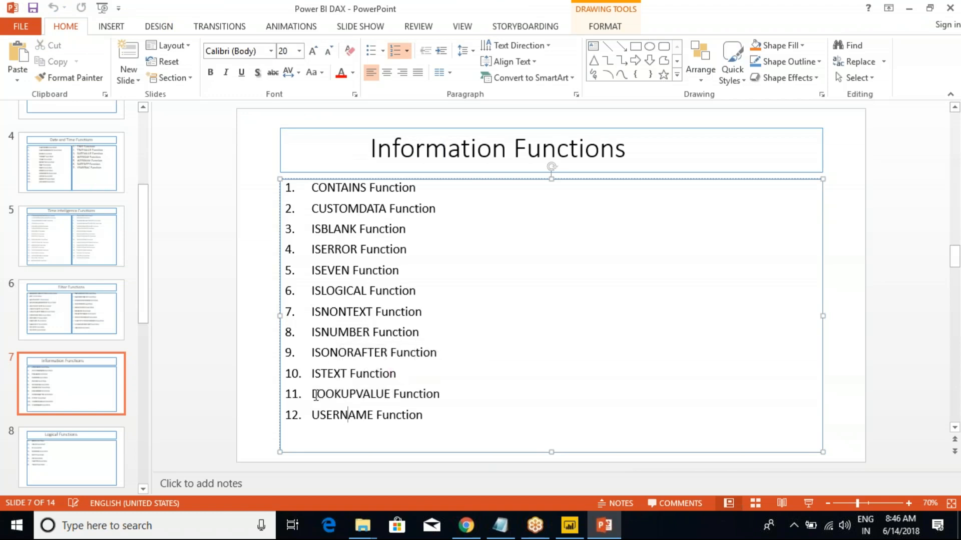
Annotate CONTAINS and LOOKUPVALUE on the Information Functions slide with a connecting curve and a circled handwritten filter note, and clear the annotations.
left_click_drag(405, 191, 436, 173)
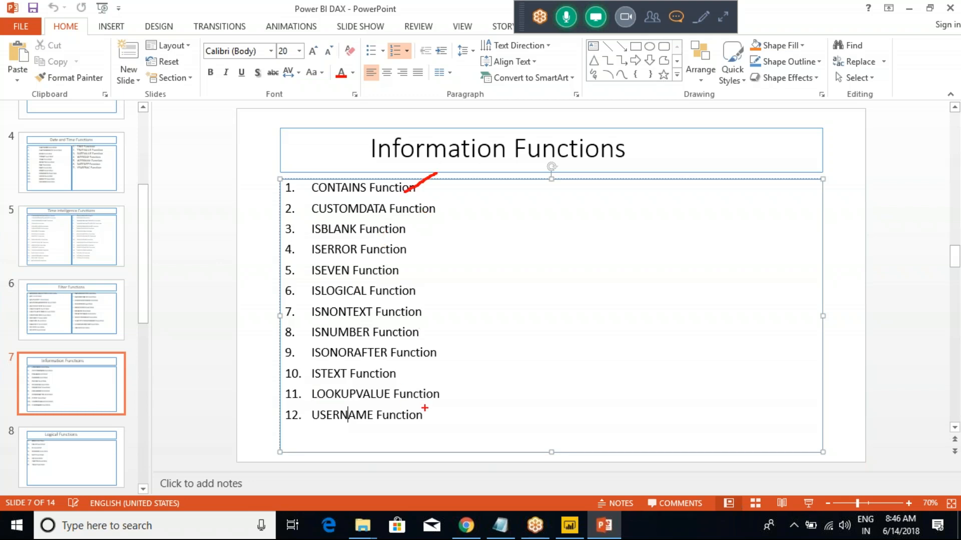
mouse_move(438, 396)
left_mouse_down()
mouse_move(535, 363)
mouse_move(470, 210)
mouse_move(413, 181)
left_mouse_up()
mouse_move(492, 277)
left_mouse_down()
mouse_move(569, 256)
mouse_move(560, 271)
mouse_move(583, 285)
mouse_move(627, 246)
left_mouse_up()
left_click_drag(579, 270, 611, 273)
left_click(603, 260)
left_click_drag(623, 254, 638, 261)
mouse_move(566, 231)
left_mouse_down()
mouse_move(544, 263)
mouse_move(617, 244)
left_mouse_up()
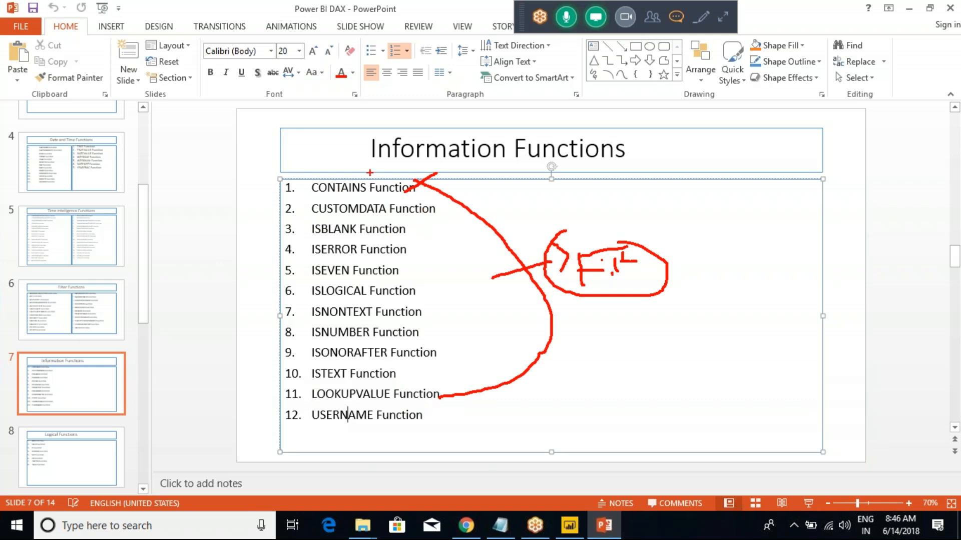
key("Escape")
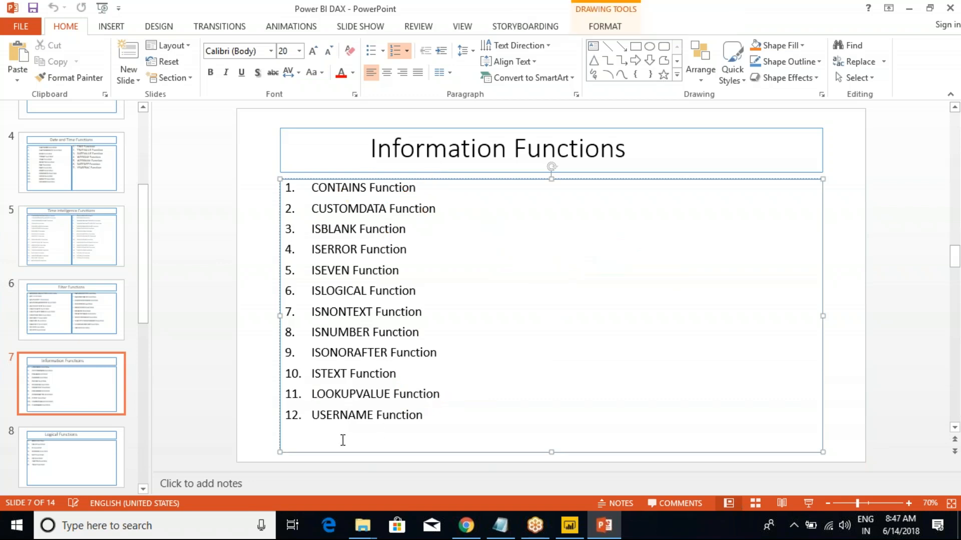
Draw lines beside CONTAINS and LOOKUPVALUE on the Information Functions slide to relate the two functions, and clear them.
key("ctrl+2")
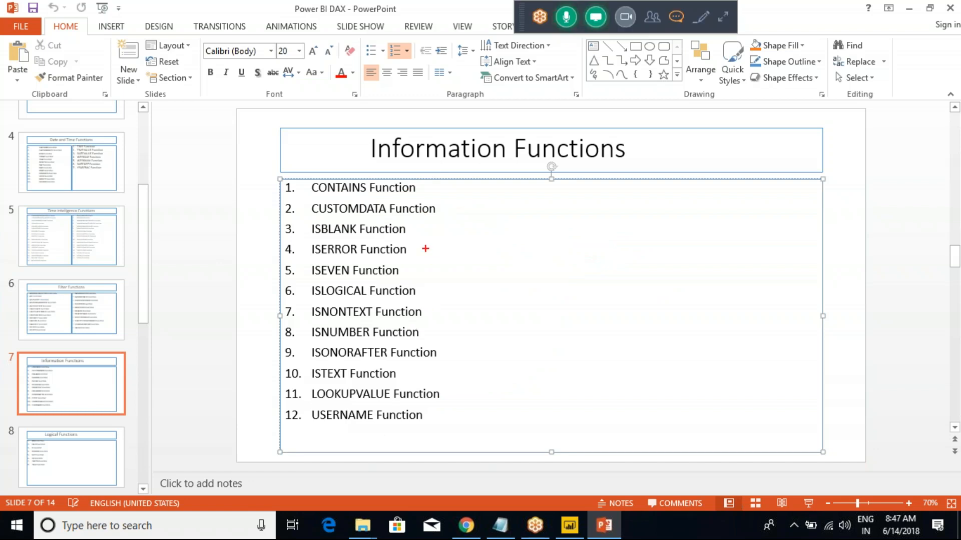
left_click_drag(428, 187, 527, 189)
left_click_drag(452, 396, 594, 395)
left_click_drag(527, 188, 553, 364)
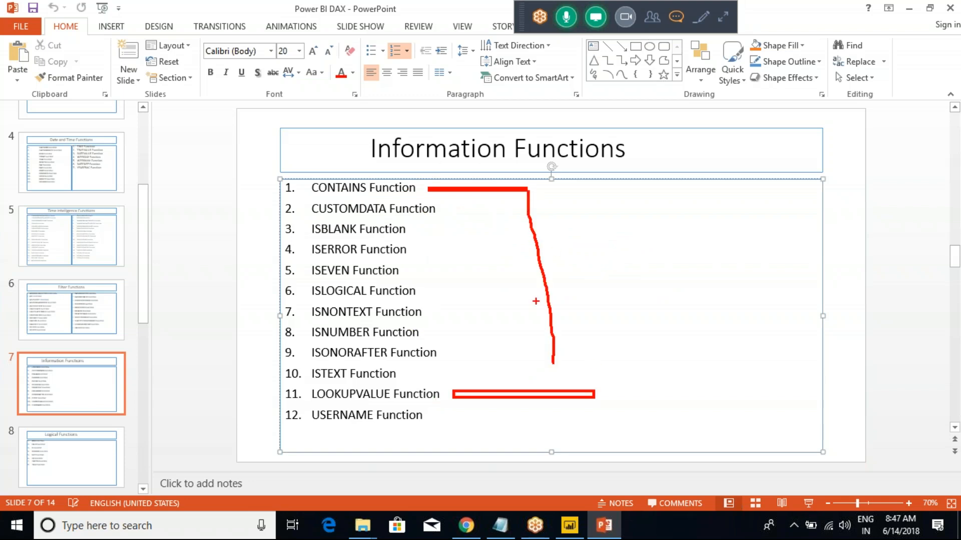
left_click_drag(527, 267, 542, 275)
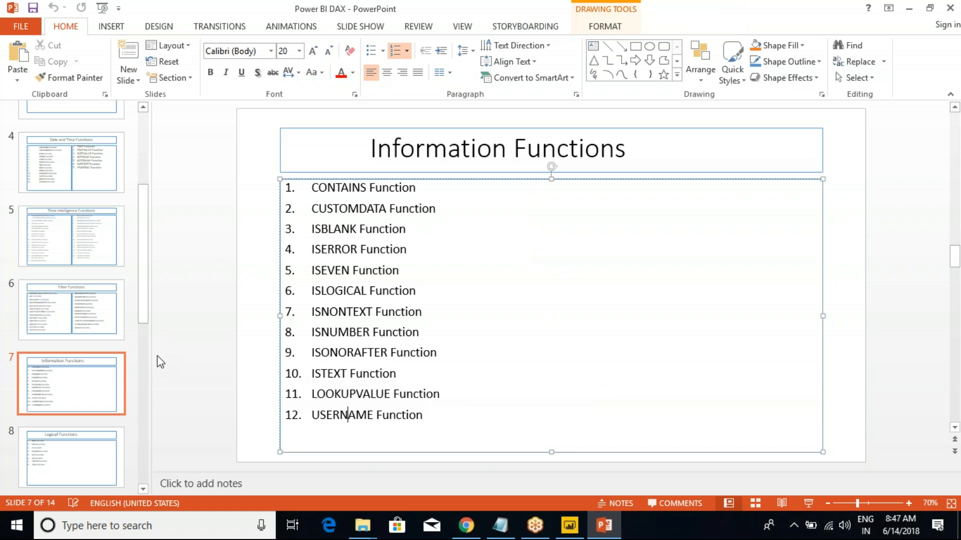
Switch to the Class Notes in Notepad and add the entry Len under 4. Text Fucntions, followed by an indented new line.
key("alt+Tab")
key("alt+Tab")
key("alt+Tab")
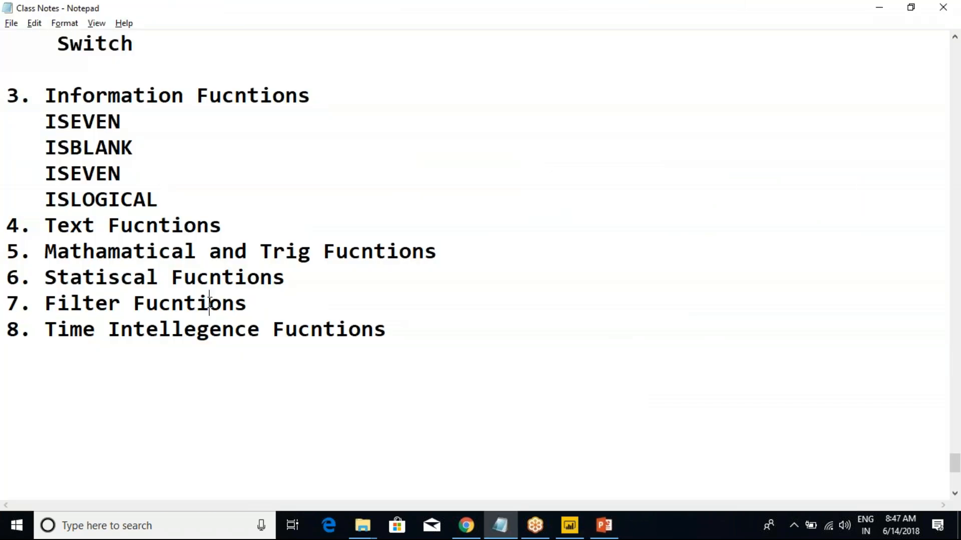
left_click(176, 200)
left_click(259, 231)
key("Return")
key("BackSpace")
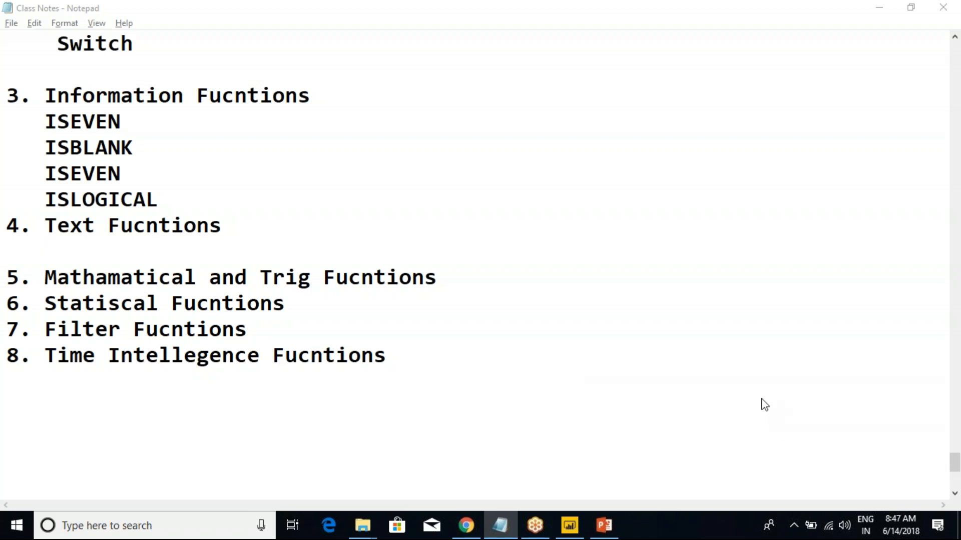
left_click(909, 12)
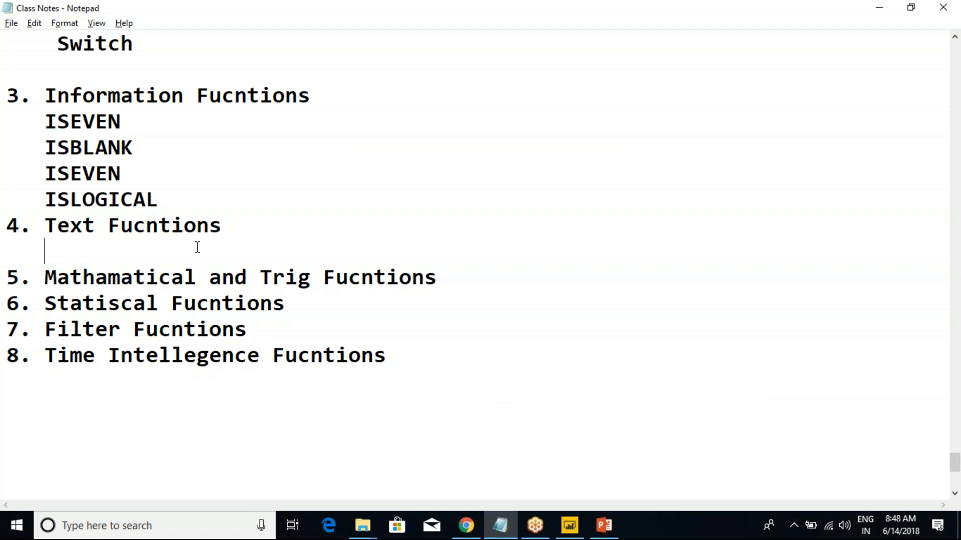
type("Len")
key("Return")
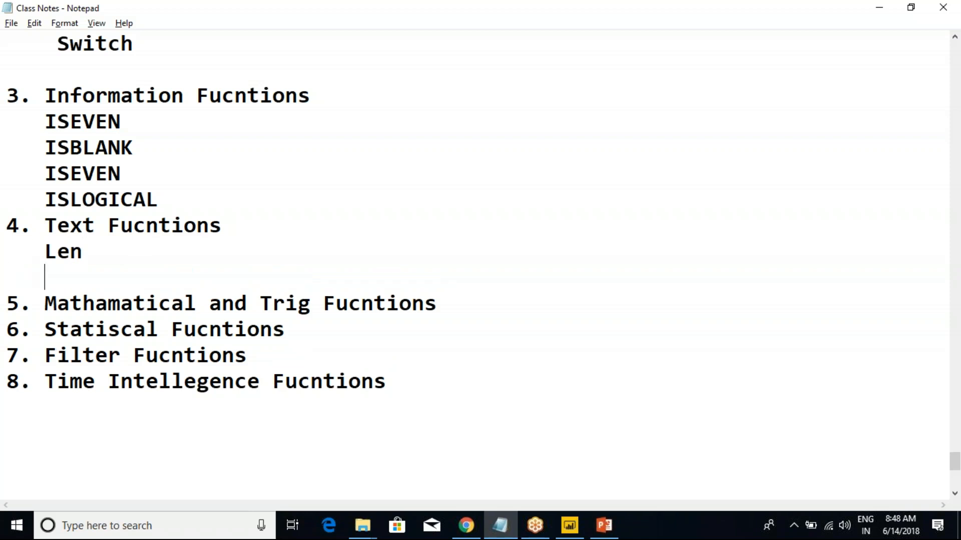
Switch back to the Power BI DAX presentation and look through the slides from Date and Time Functions to Logical Functions.
key("alt+Tab")
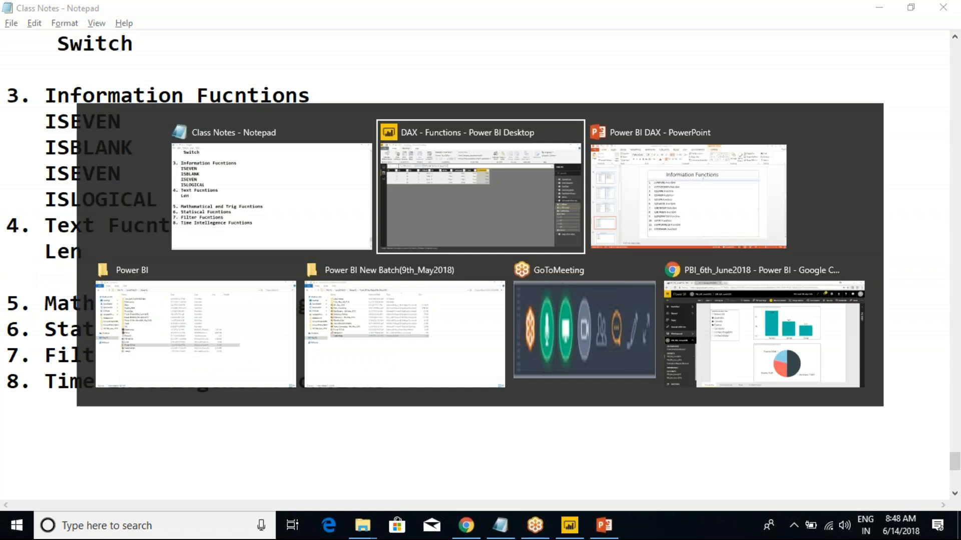
key("alt+Tab")
left_click(102, 175)
left_click(98, 234)
left_click(89, 305)
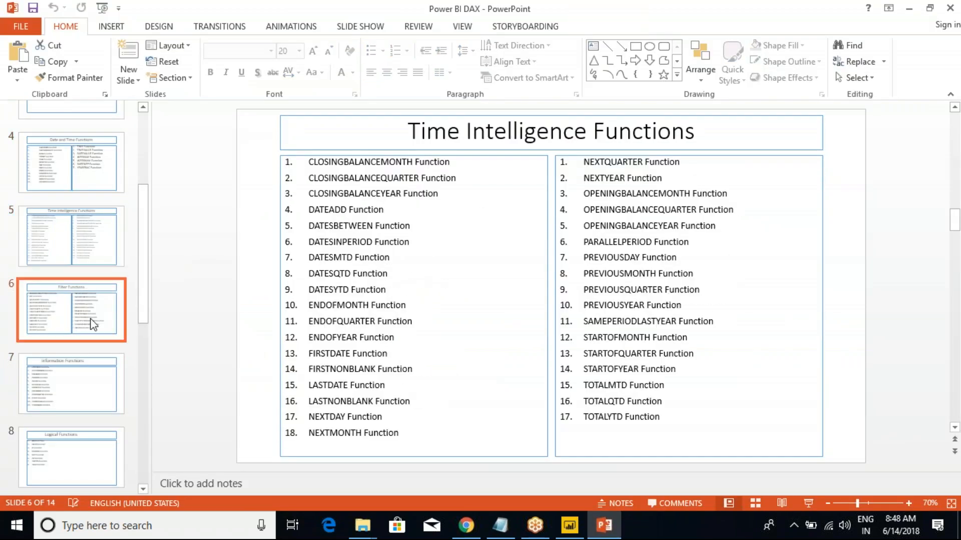
scroll(91, 320, "down", 1)
left_click(86, 326)
left_click(86, 380)
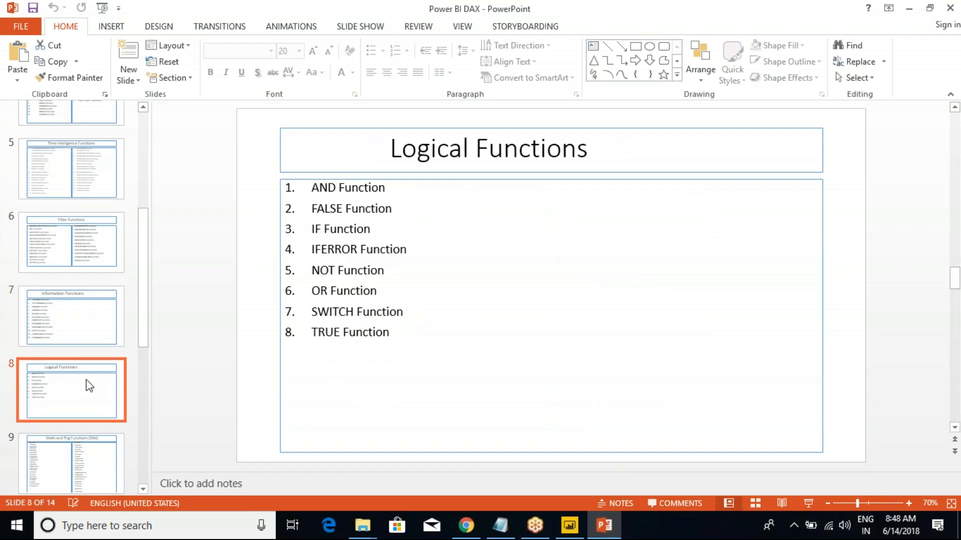
Look through the remaining slides from Math and Trig Functions up to the Text Functions slide.
scroll(86, 380, "down", 1)
scroll(86, 373, "down", 1)
left_click(86, 365)
scroll(86, 371, "down", 1)
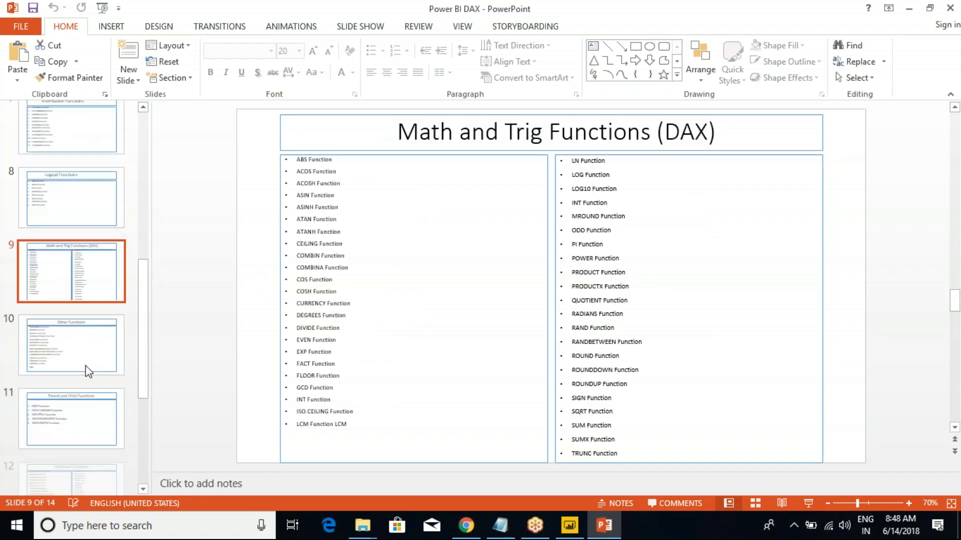
left_click(82, 348)
left_click(79, 396)
scroll(88, 376, "down", 1)
scroll(85, 385, "down", 1)
left_click(86, 385)
scroll(75, 452, "down", 1)
left_click(76, 451)
scroll(88, 415, "down", 1)
left_click(80, 450)
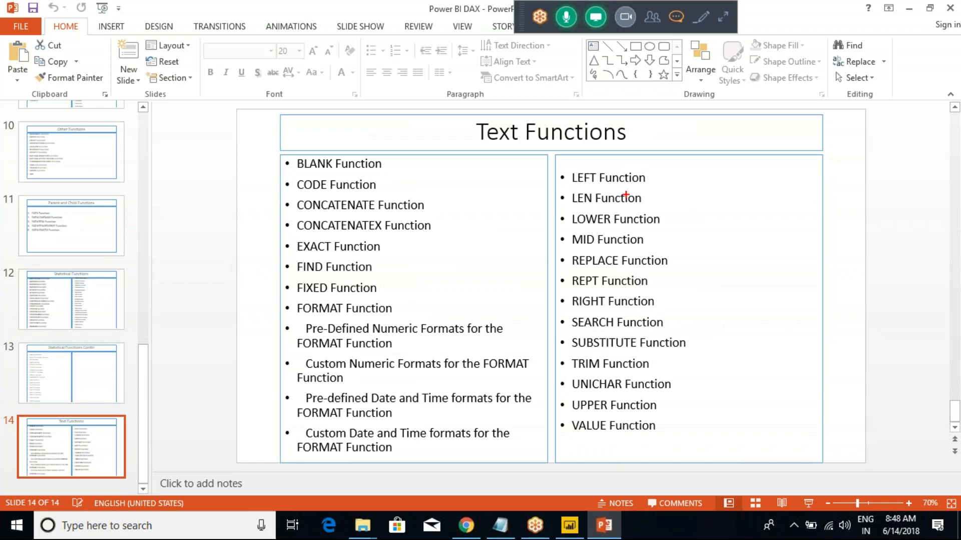
Draw red lines beside LEN Function, LOWER Function and UPPER Function on the Text Functions slide.
left_click_drag(654, 198, 685, 183)
left_click_drag(666, 220, 711, 200)
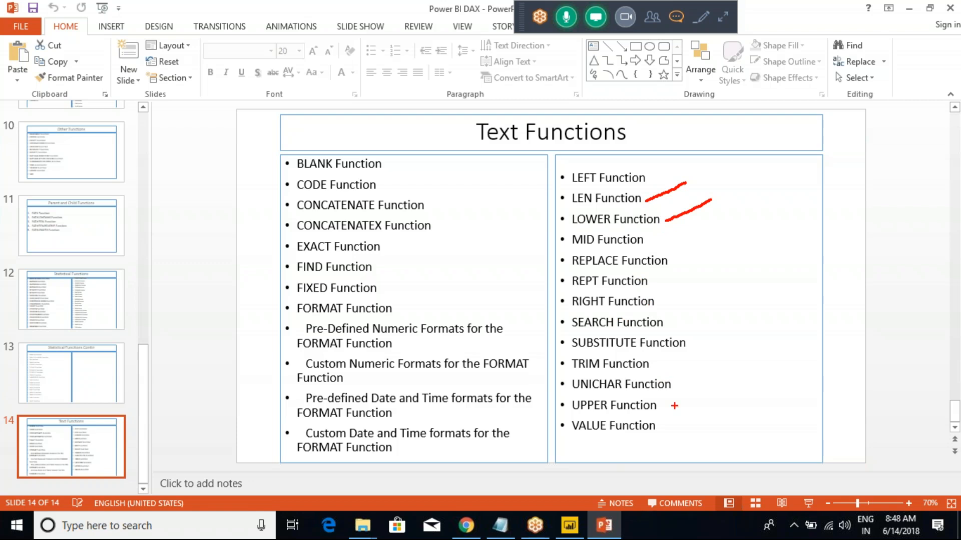
left_click_drag(663, 406, 739, 376)
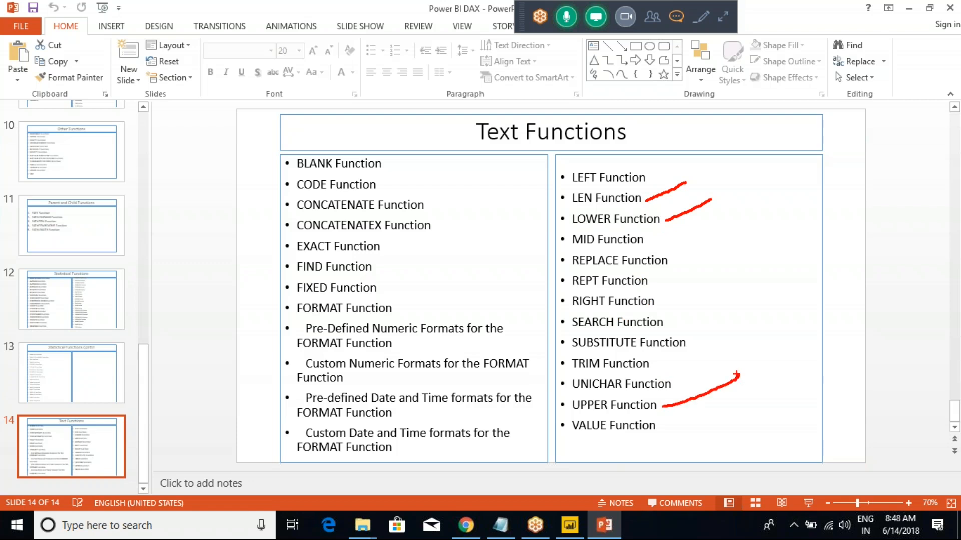
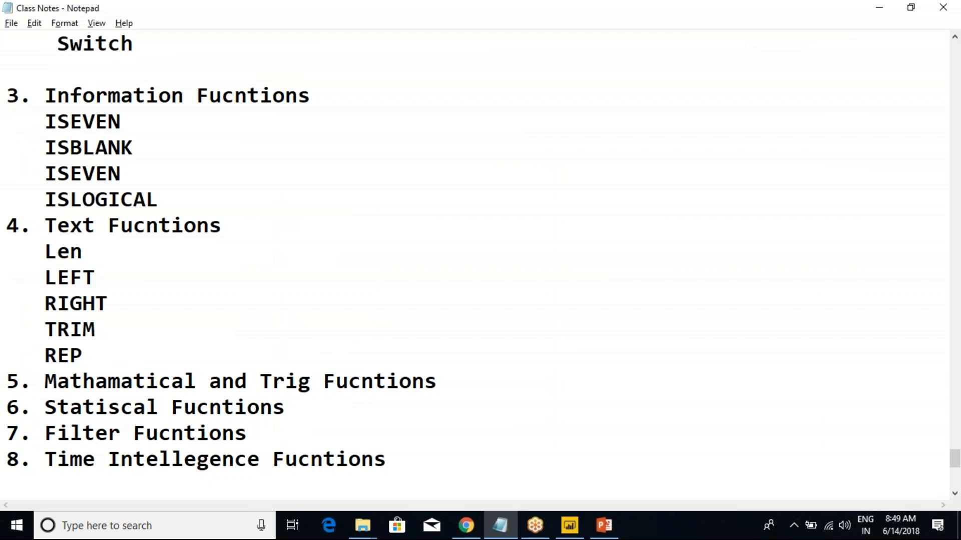
Add UPPER and LOWER under 4. Text Fucntions in the Class Notes, and capitalise the Len entry as LEN.
type("UPPER")
key("Return")
type("L")
key("BackSpace")
type("LOWER")
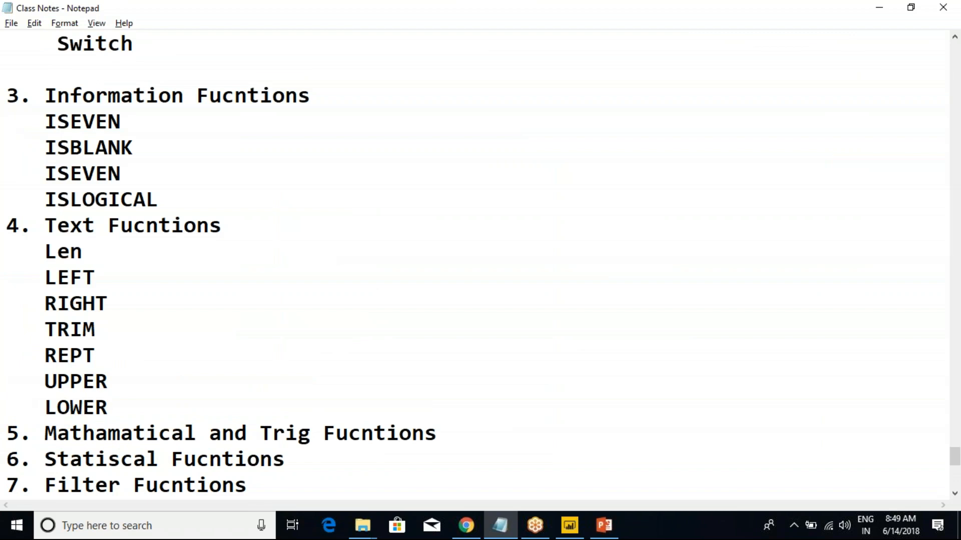
left_click(91, 250)
key("BackSpace")
key("BackSpace")
type("EN")
Switch to Power BI Desktop, collapse the InformationFunctions table, and display the DimGeography table.
key("alt+Tab")
left_click(569, 526)
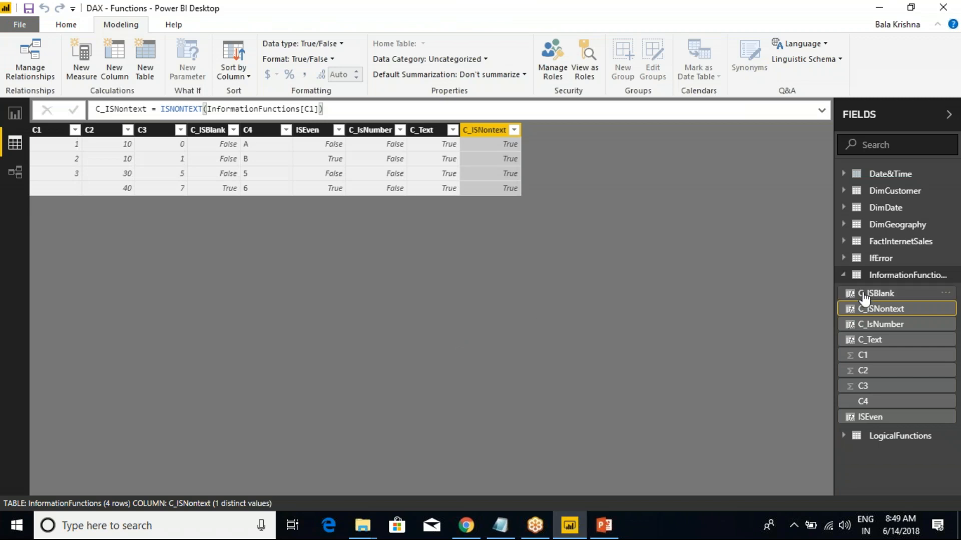
left_click(844, 276)
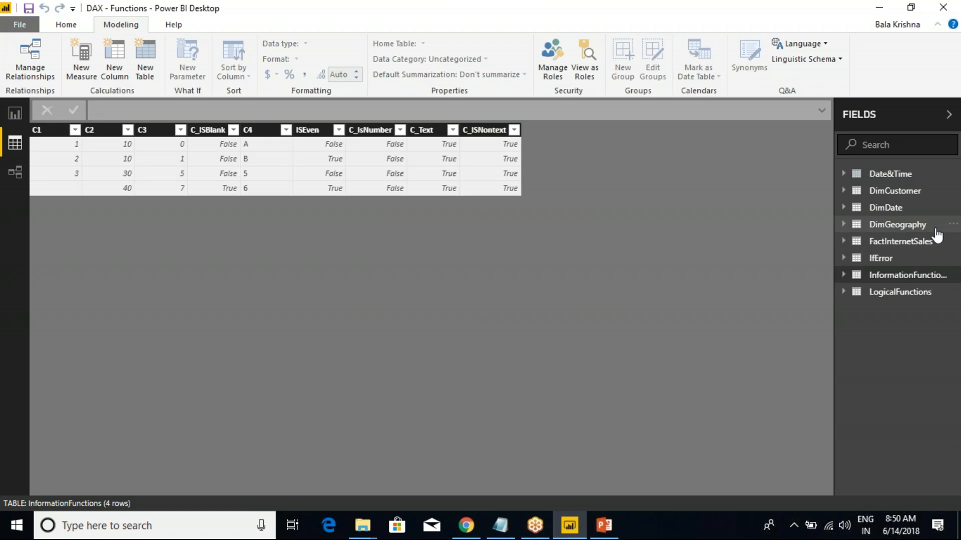
left_click(901, 231)
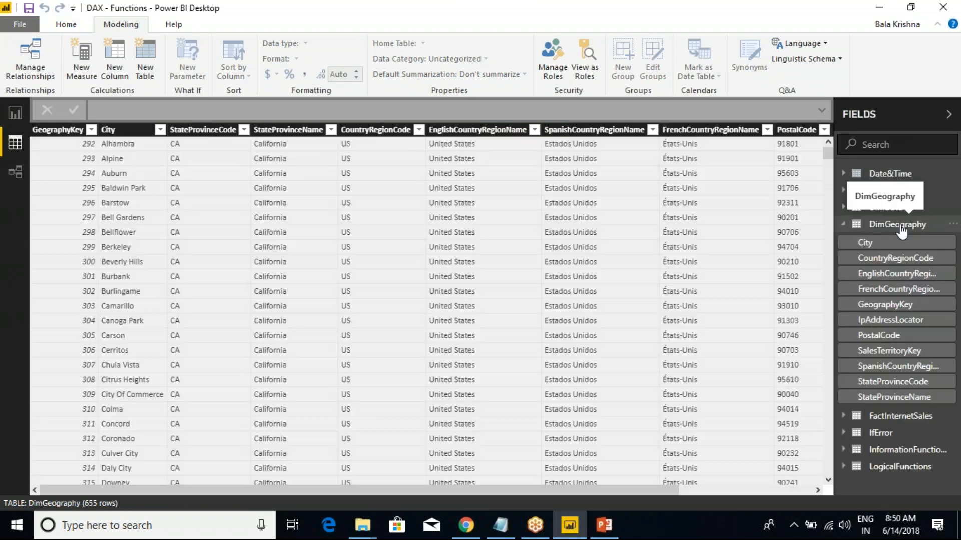
Open the Power Query Editor and duplicate the DimGeography query.
left_click(66, 25)
left_click(232, 72)
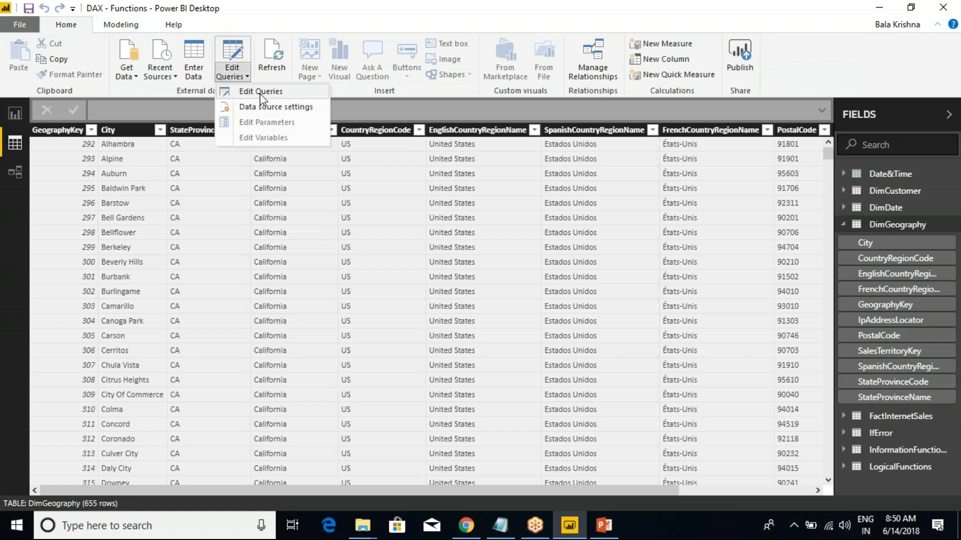
left_click(261, 91)
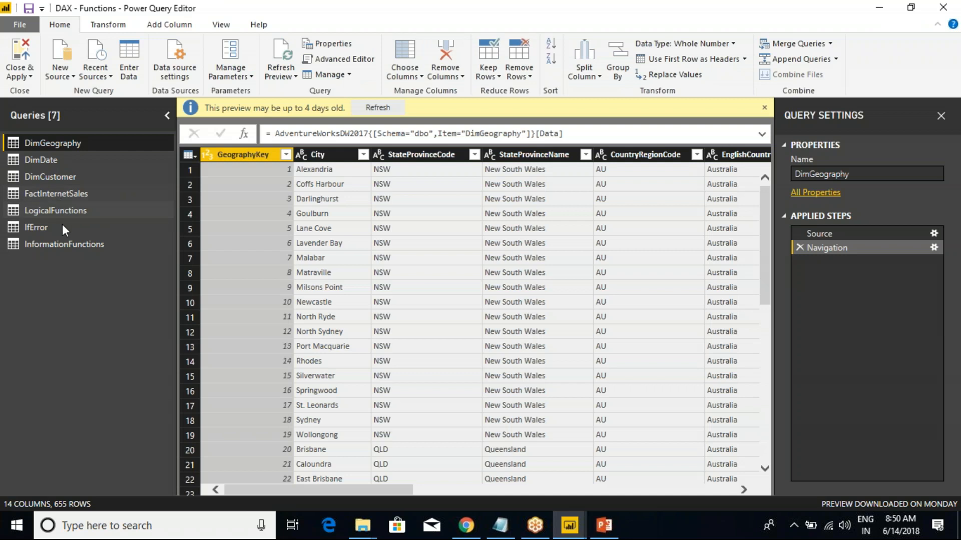
right_click(50, 143)
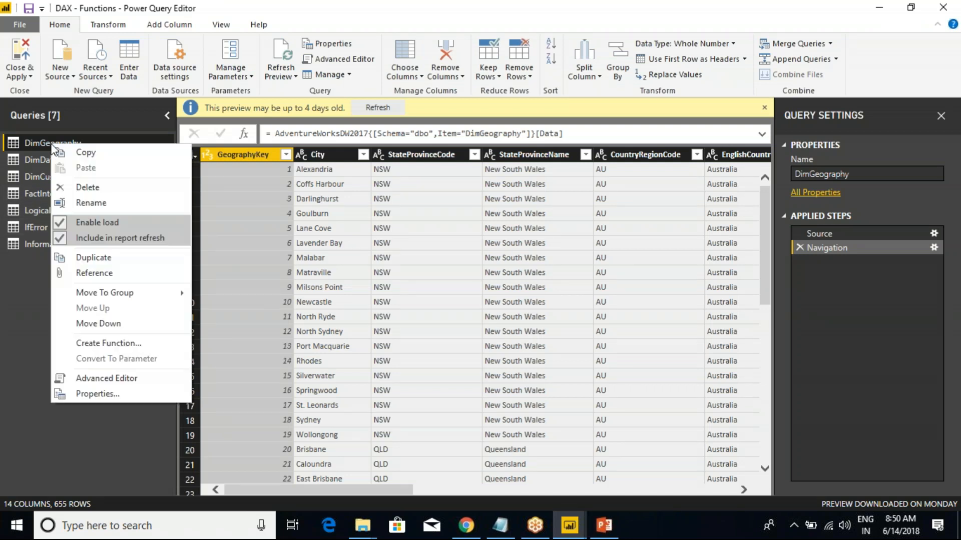
left_click(86, 254)
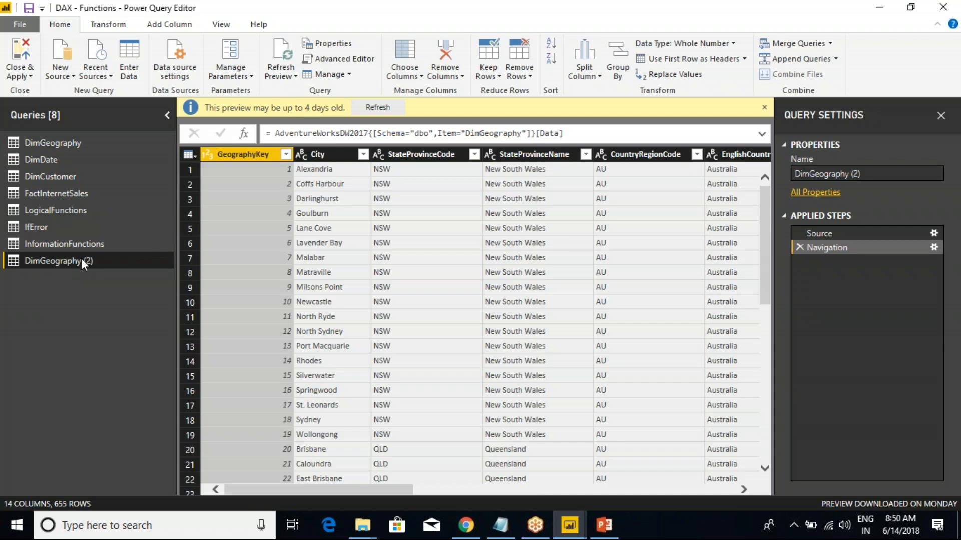
Rename the duplicated DimGeography query as TextFunctions.
double_click(81, 259)
left_click(109, 266)
key("ctrl+a")
type("tEXT")
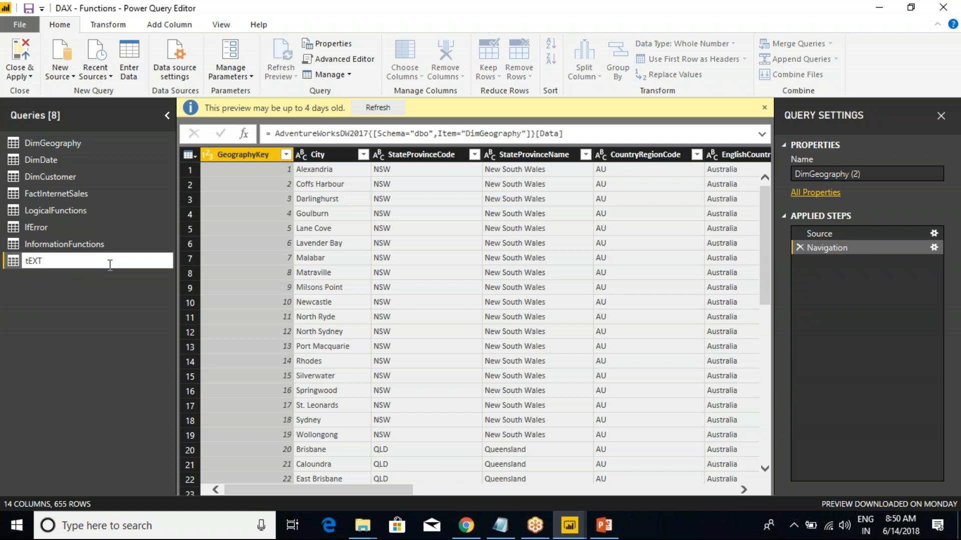
key("BackSpace")
key("BackSpace")
type("TextFunctions")
key("Return")
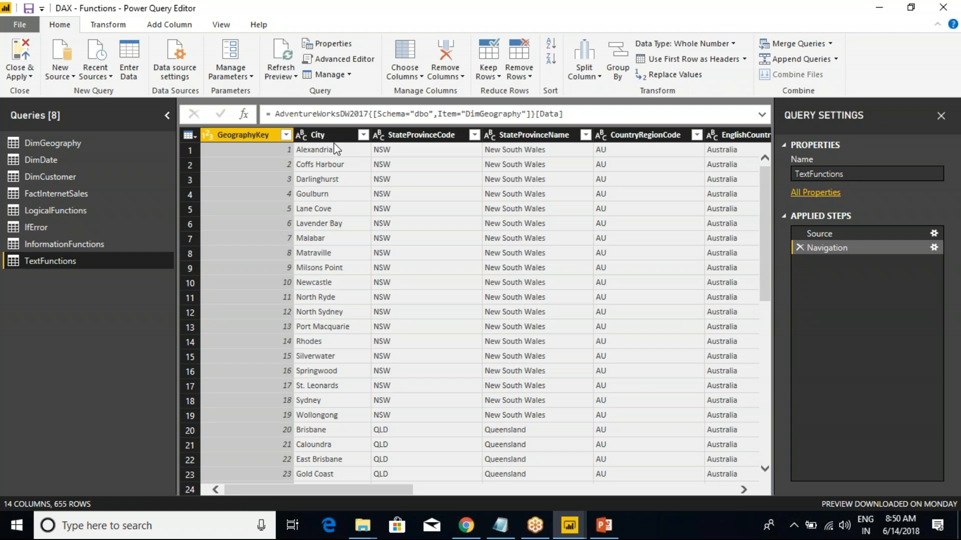
Keep only the GeographyKey, City, StateProvinceName, EnglishCountryRegionName and PostalCode columns in the TextFunctions query.
left_click(191, 134)
left_click(238, 272)
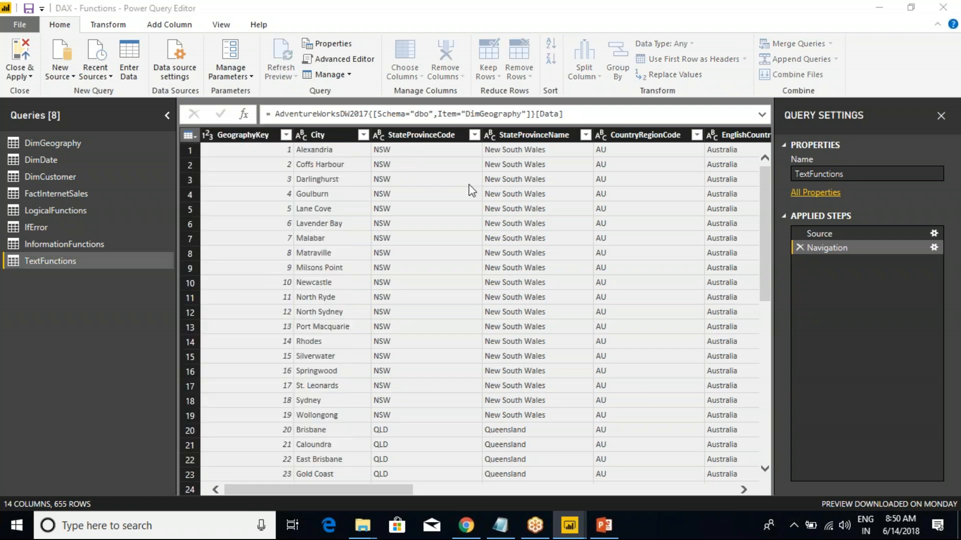
left_click(394, 132)
left_click(391, 144)
left_click(391, 158)
left_click(391, 186)
left_click(390, 214)
left_click(390, 256)
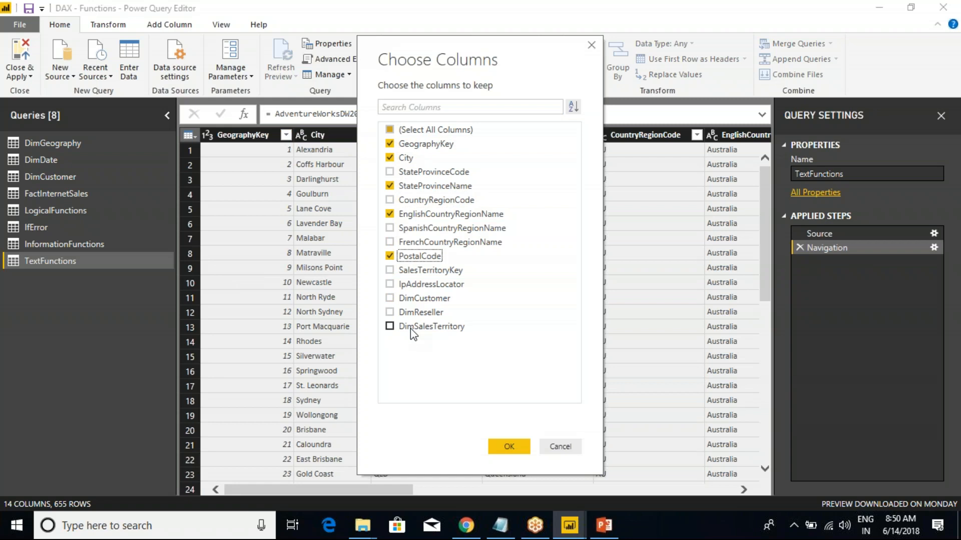
left_click(516, 444)
Close the query editor with the changes applied, and display the TextFunctions table to review its PostalCode, EnglishCountryRegionName and City columns.
left_click(30, 77)
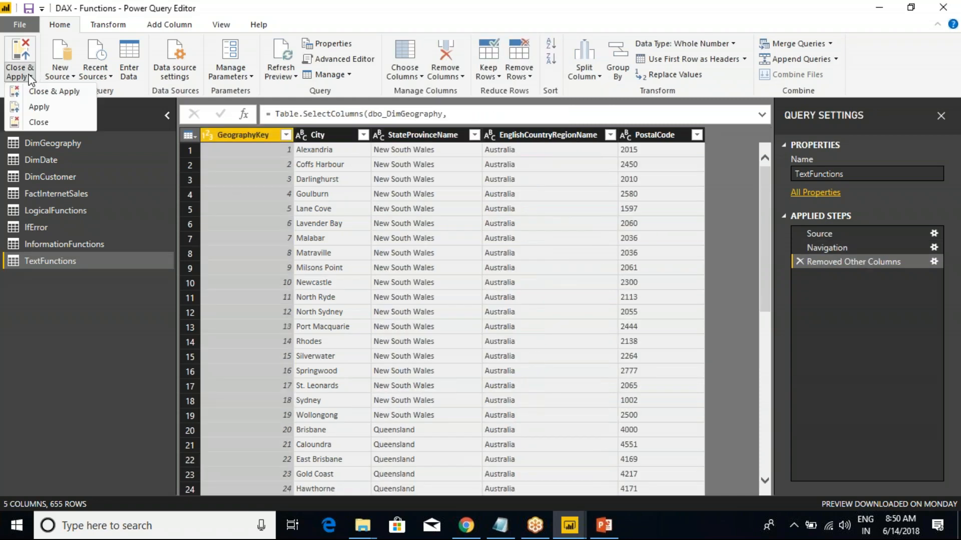
left_click(47, 92)
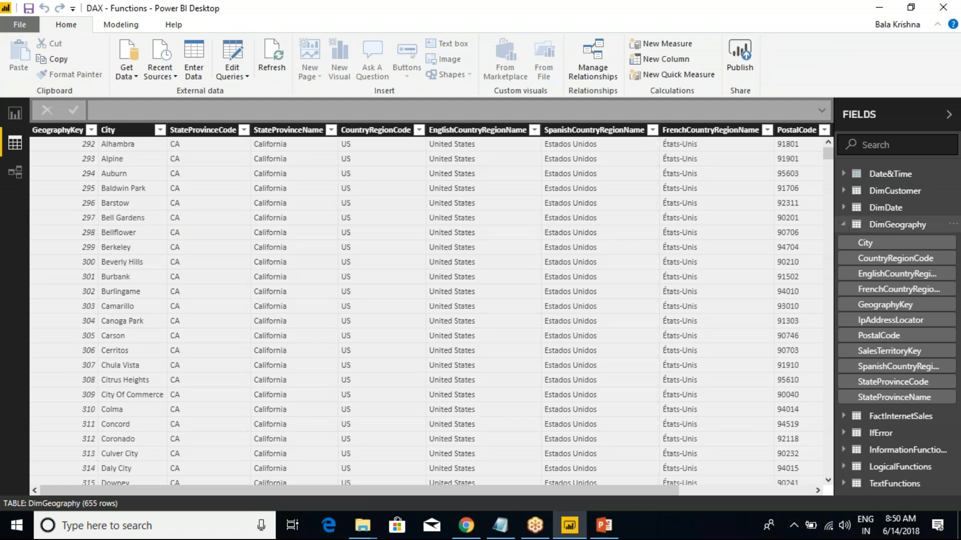
left_click(843, 226)
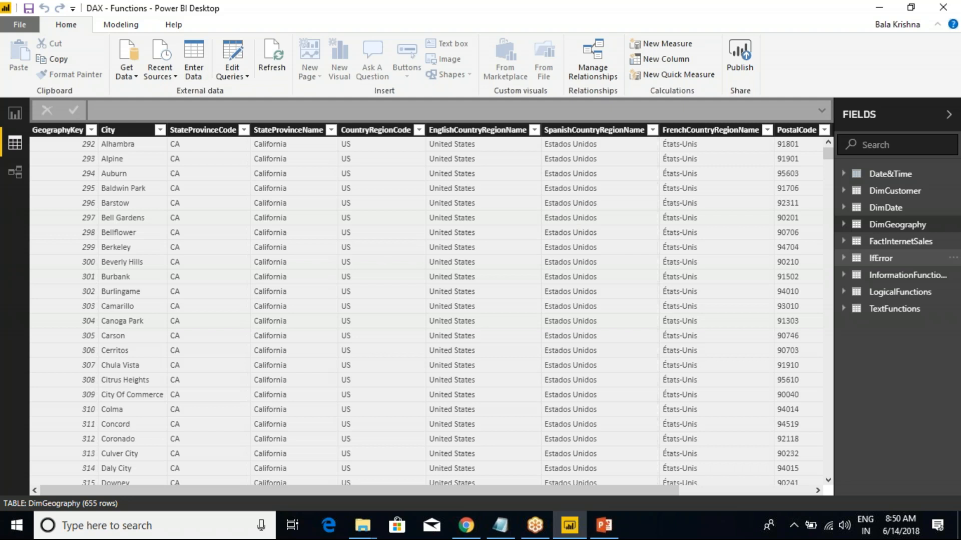
left_click(895, 309)
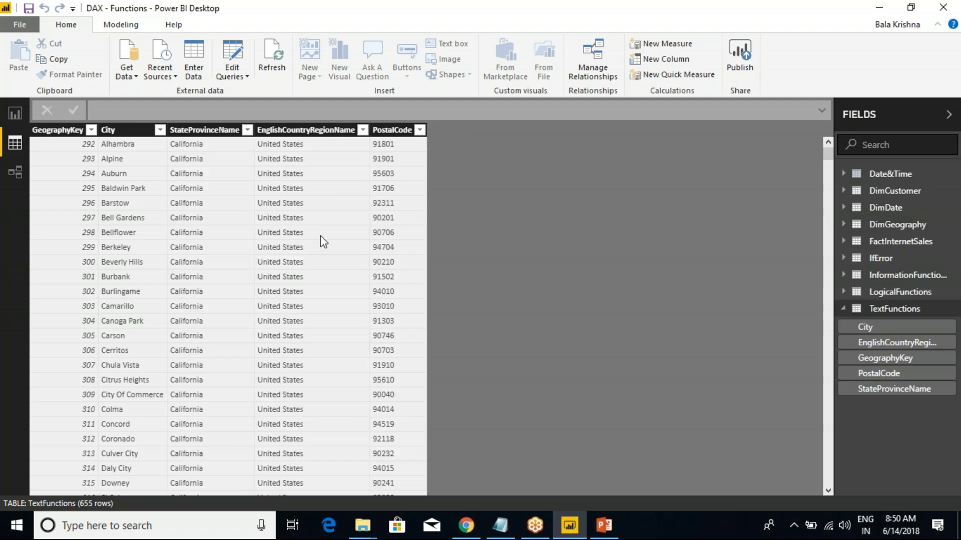
left_click(391, 140)
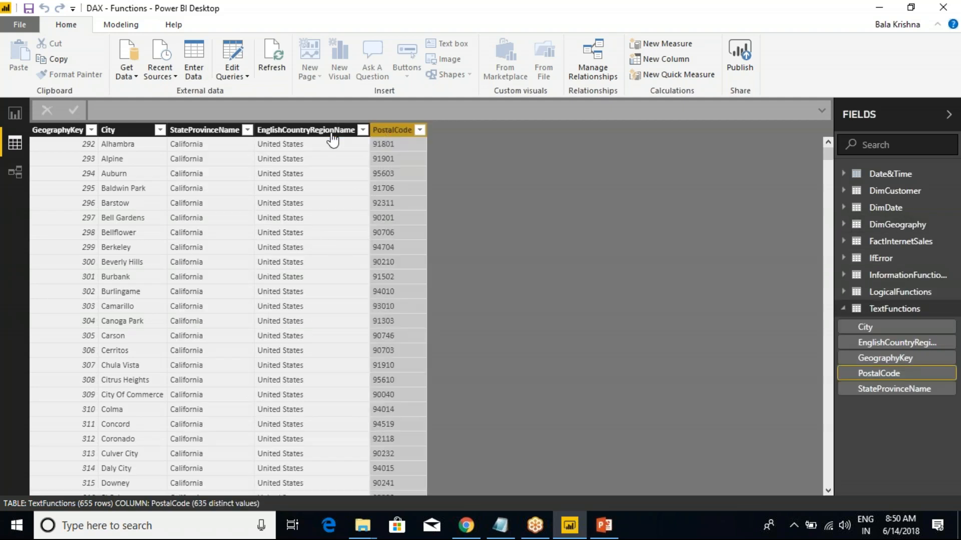
left_click(305, 143)
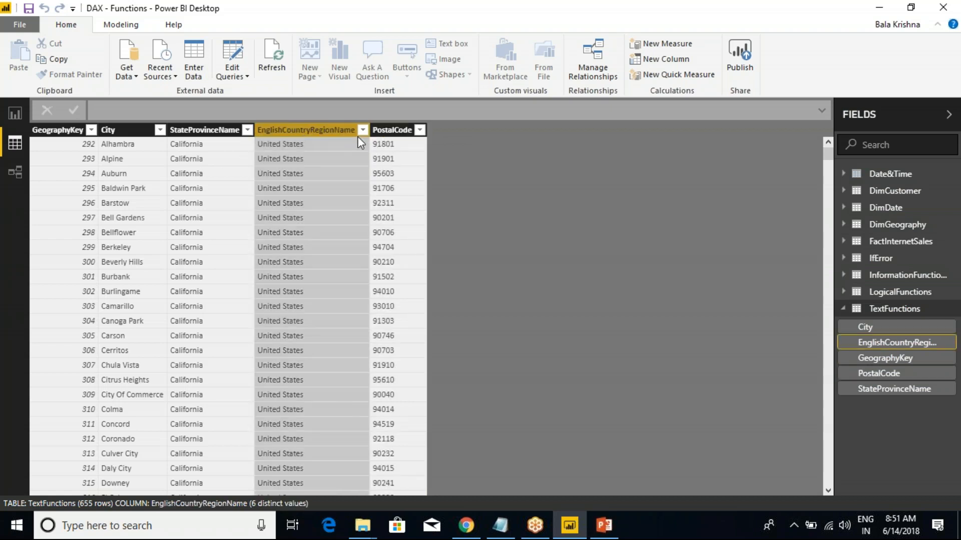
left_click(122, 132)
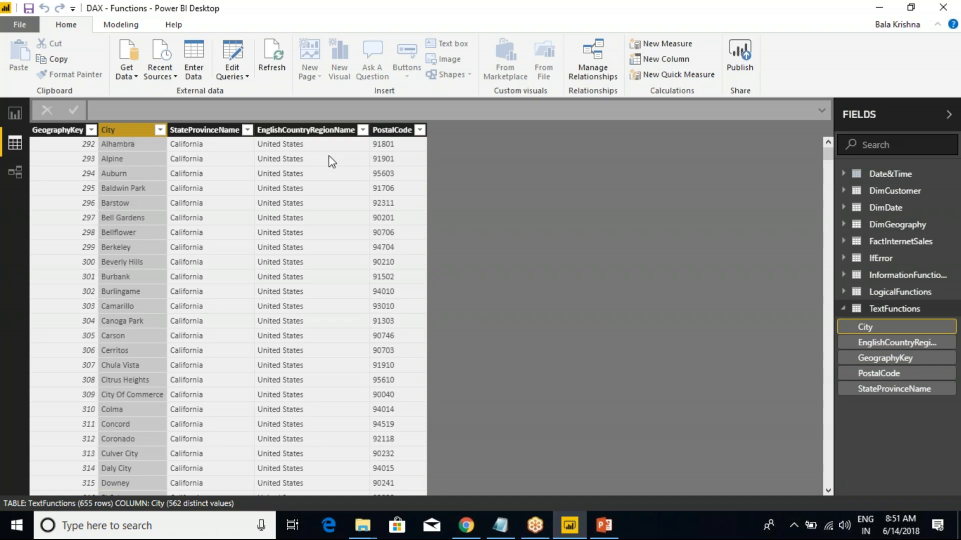
Create a calculated column in TextFunctions with the formula C_Len = LEN(TextFunctions[City]).
left_click(386, 130)
right_click(392, 132)
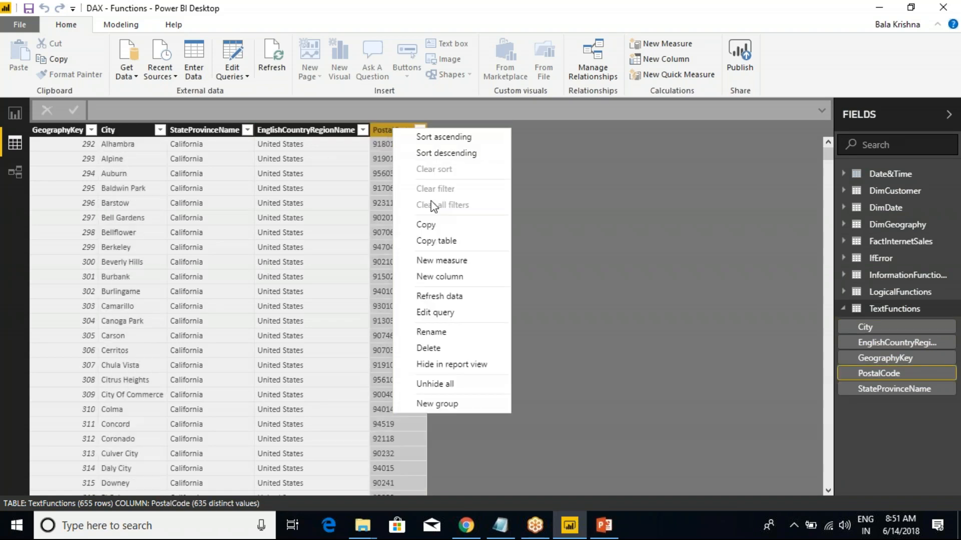
left_click(439, 276)
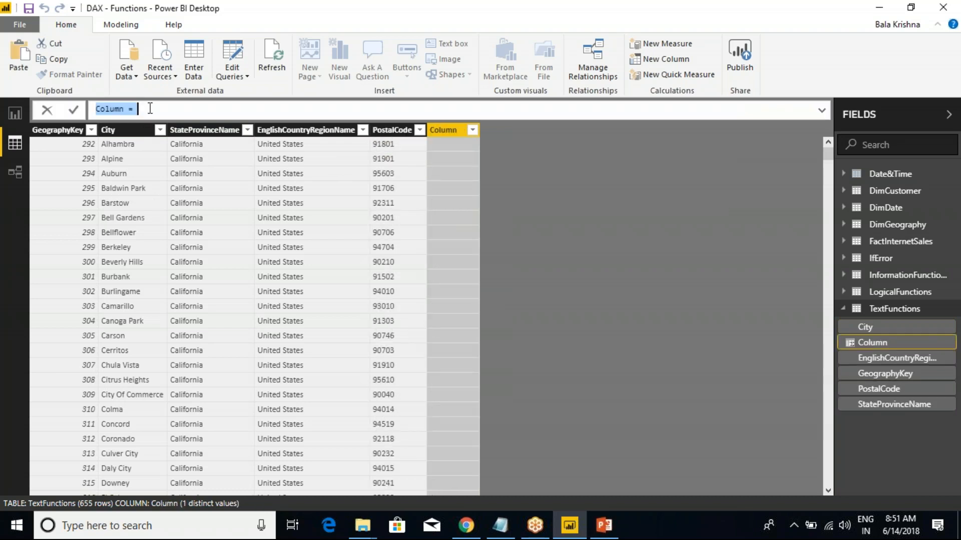
type("c_Len =len")
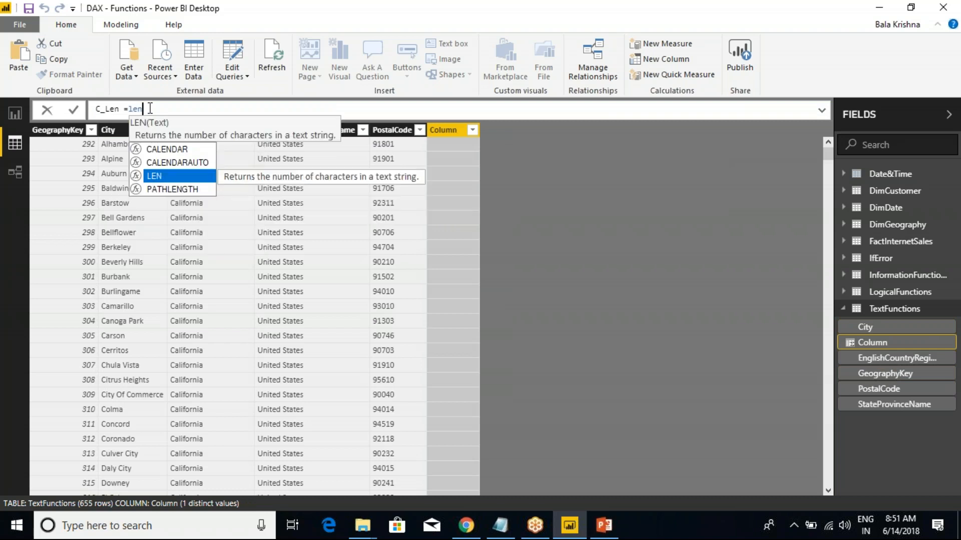
key("Tab")
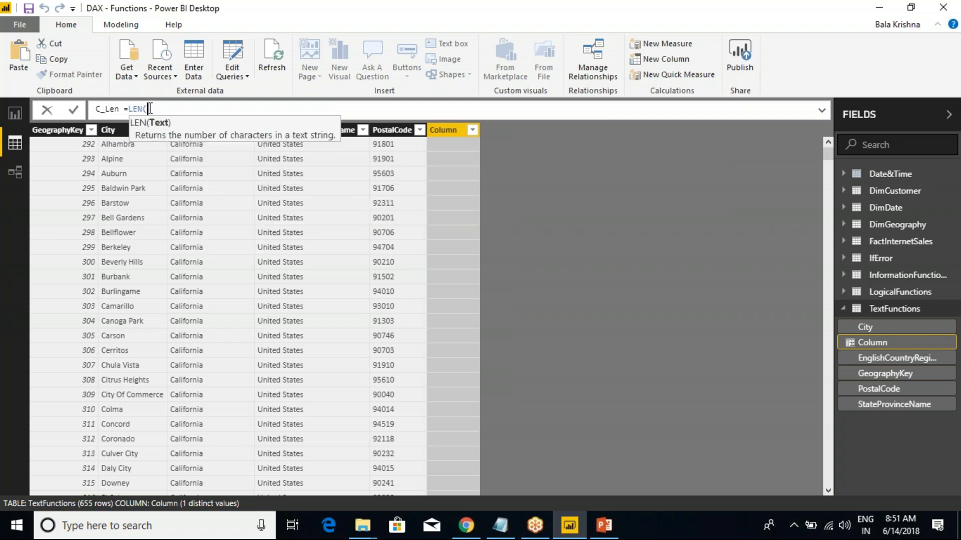
type("city")
key("Tab")
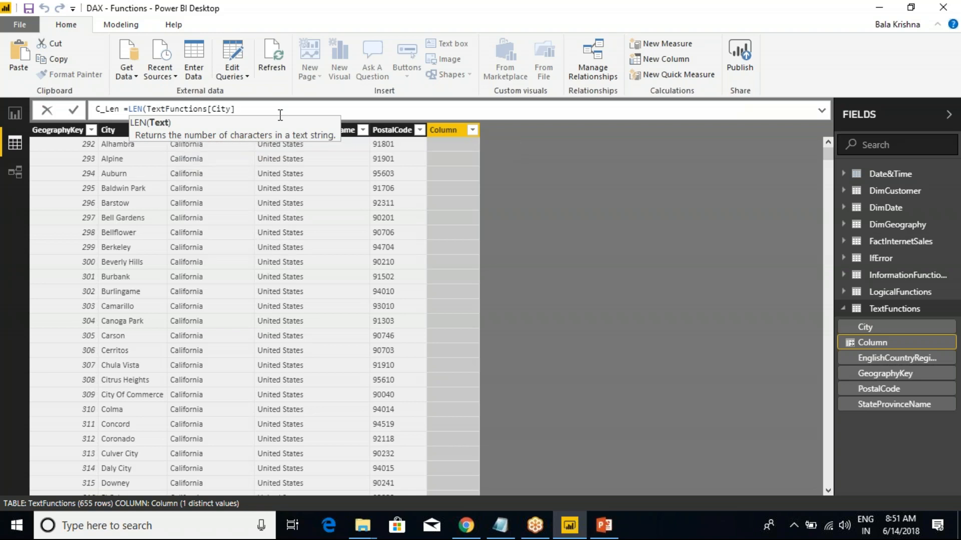
type(")")
key("Return")
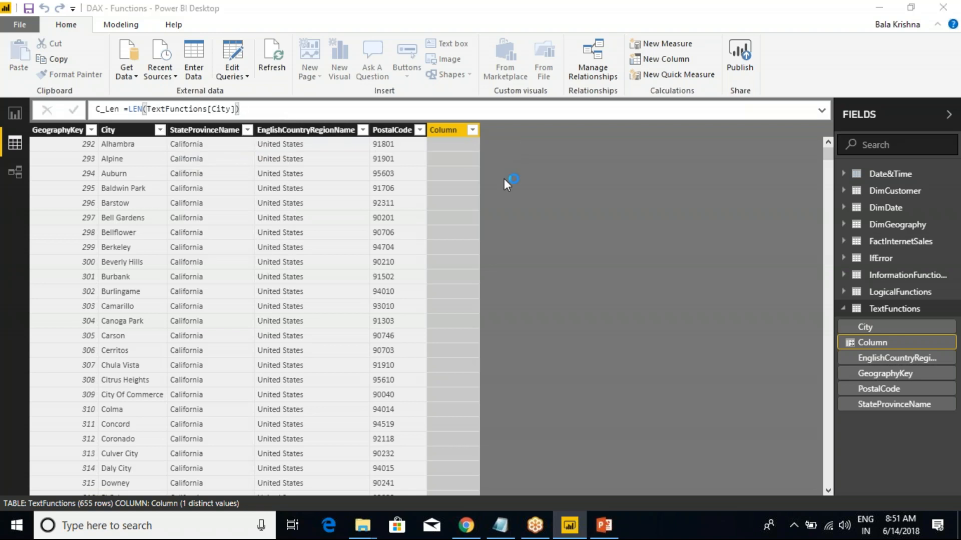
Mark the city Alhambra, the Alpine row and the C_Len values with on-screen drawings, and clear them.
key("ctrl+2")
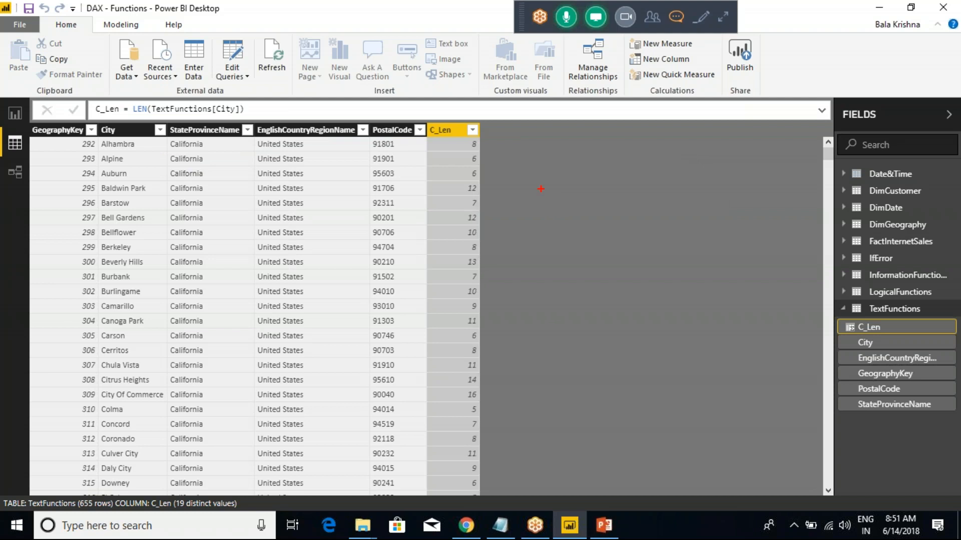
left_click_drag(90, 131, 149, 153)
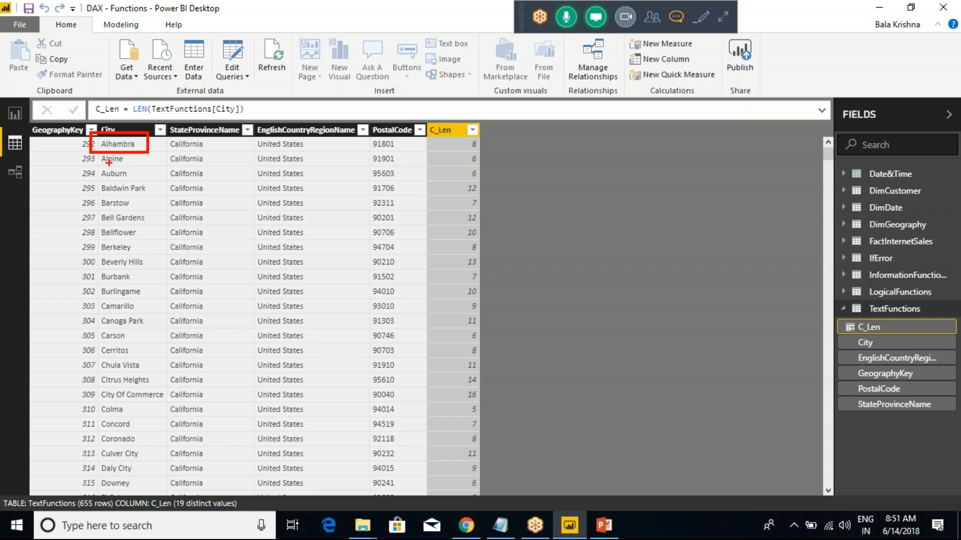
left_click_drag(126, 161, 150, 159)
left_click_drag(427, 120, 514, 399)
key("Escape")
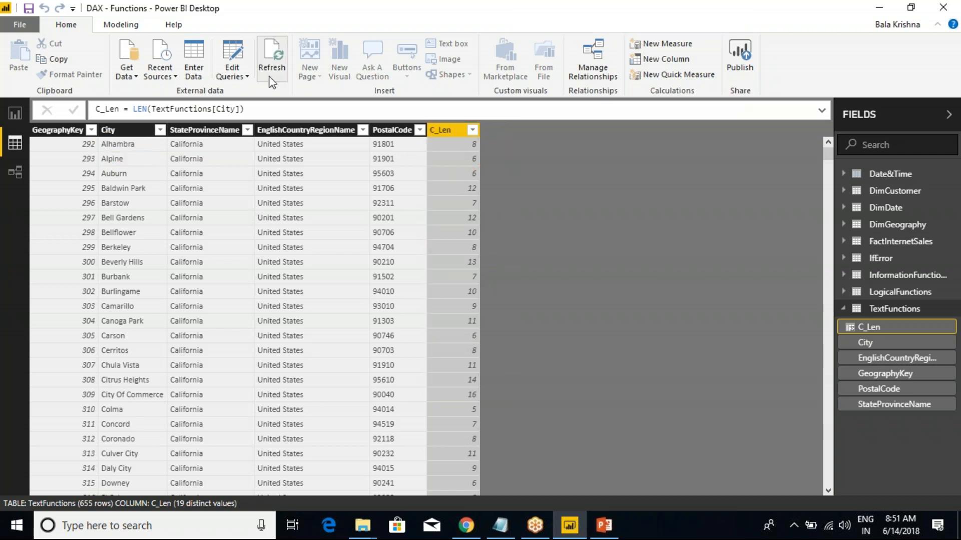
Create a calculated column in TextFunctions with the formula C_Upper = UPPER(TextFunctions[EnglishCountryRegionName]).
left_click(114, 131)
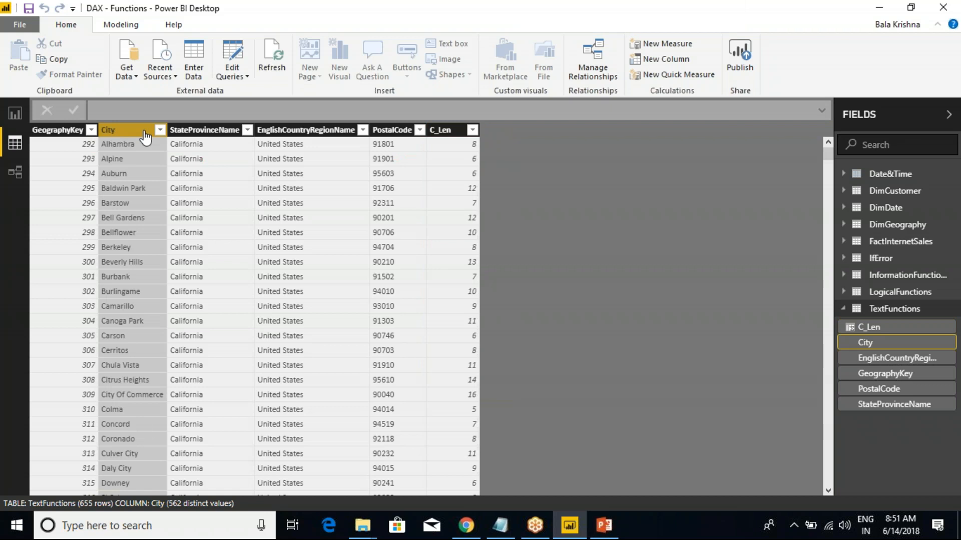
left_click(441, 131)
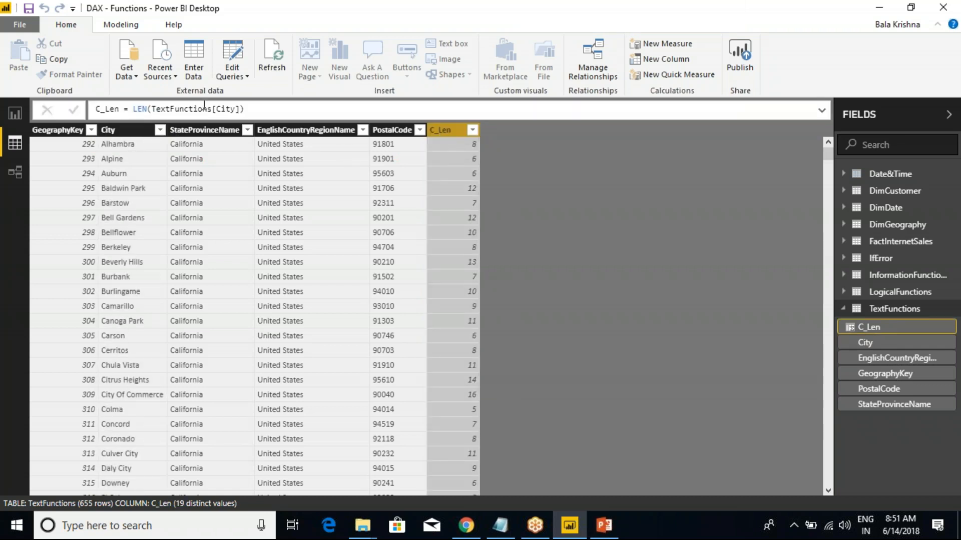
right_click(443, 130)
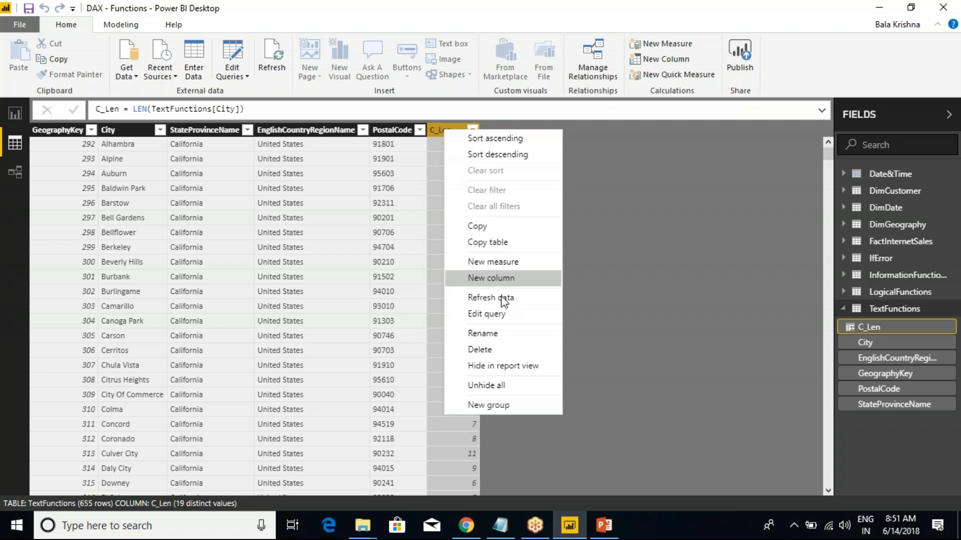
left_click(393, 186)
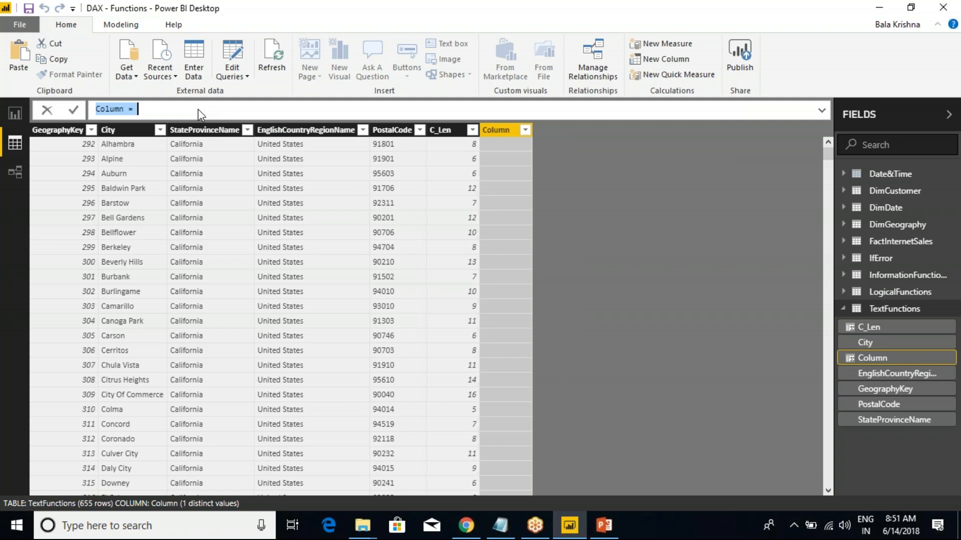
type("C_U")
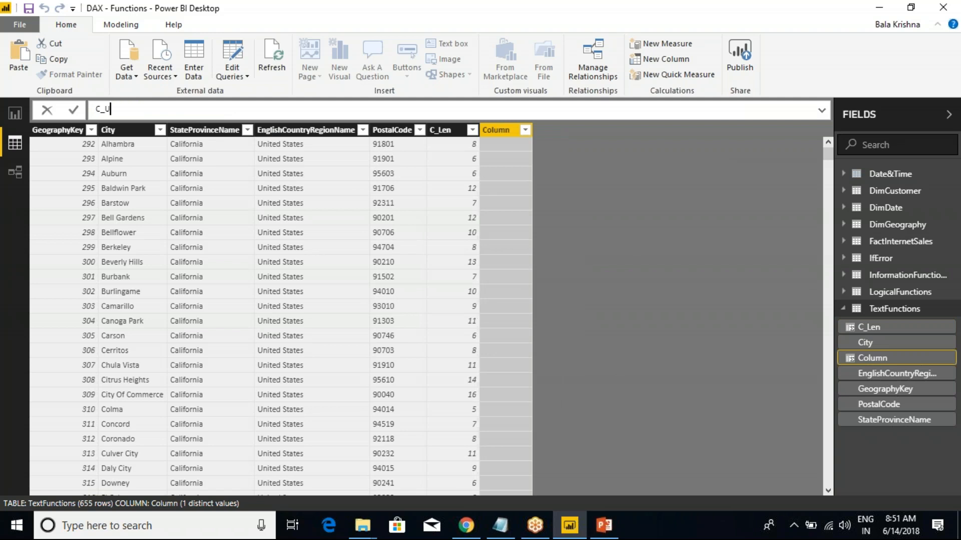
type("pper = UPPER(")
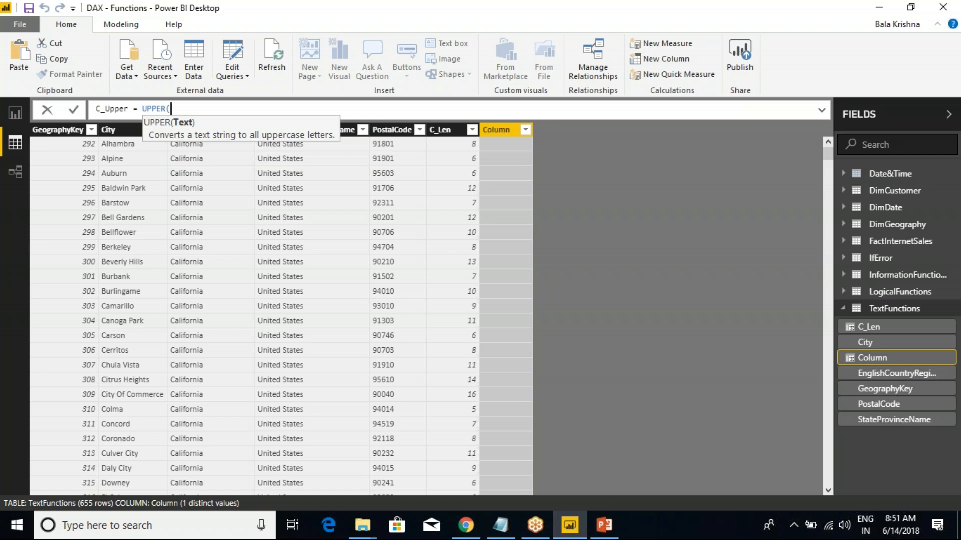
type("eng")
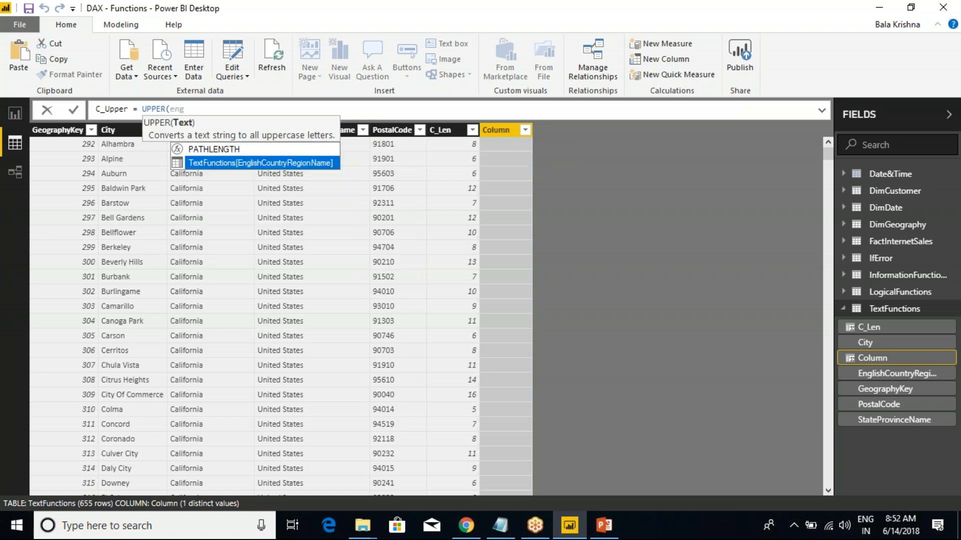
key("Tab")
type(")")
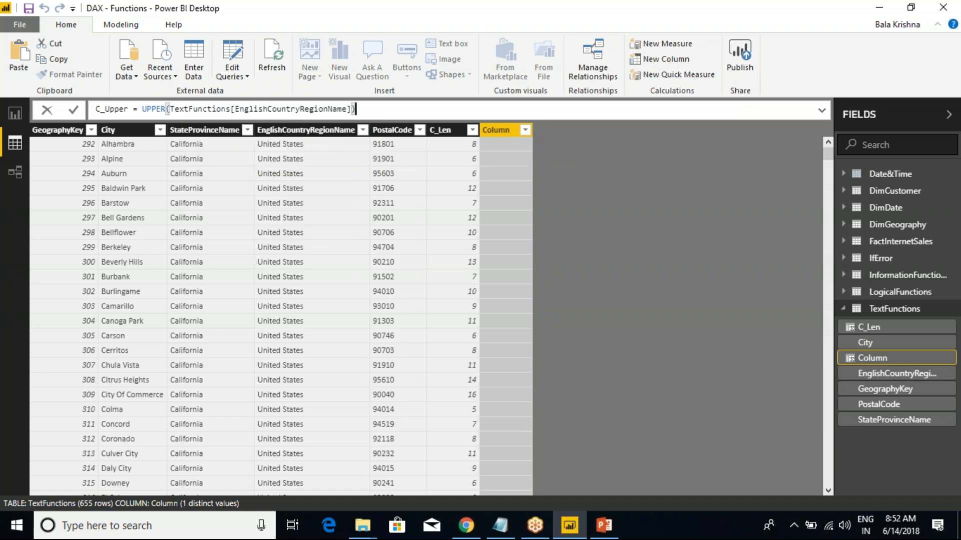
key("Return")
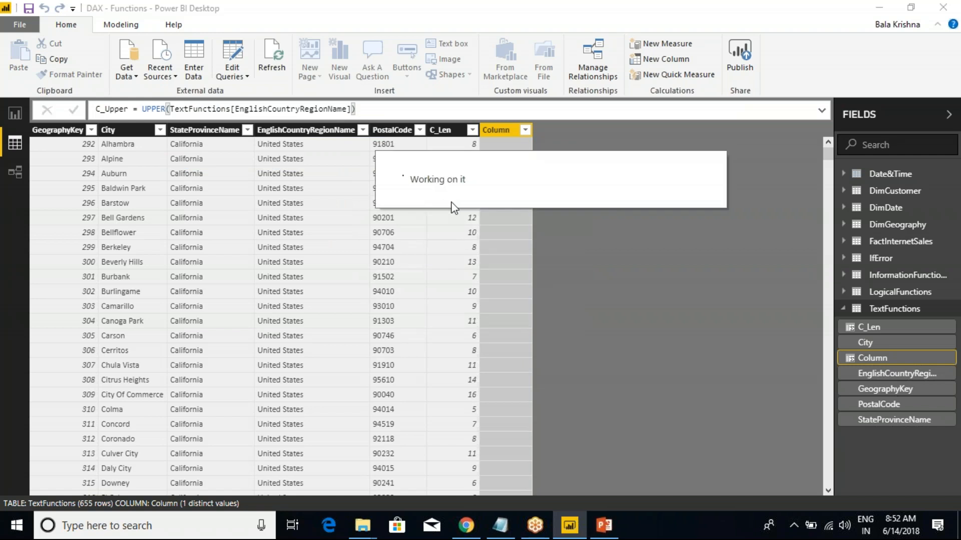
Reuse the C_Upper formula for another calculated column, changing it to C_Lower = LOWER(TextFunctions[EnglishCountryRegionName]).
triple_click(349, 109)
left_click(507, 131)
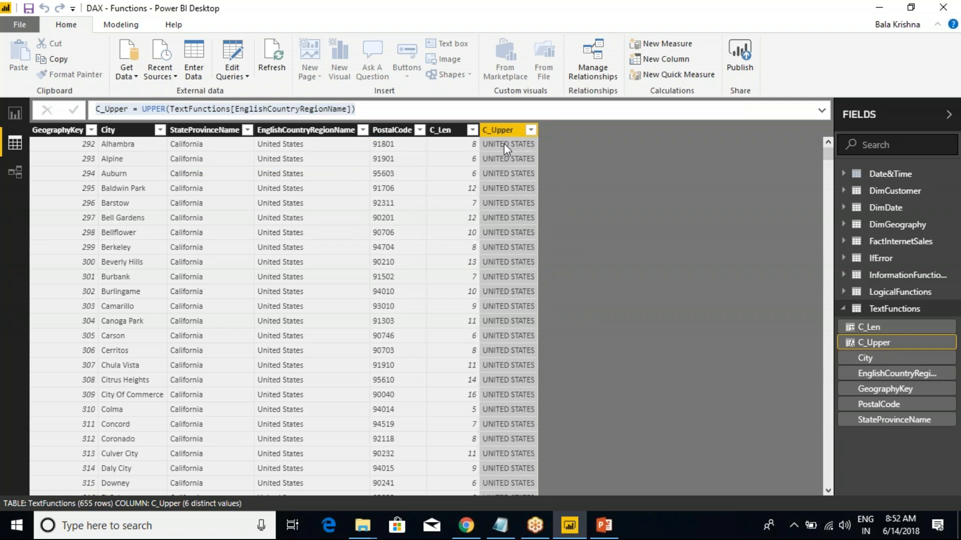
right_click(505, 130)
left_click(464, 226)
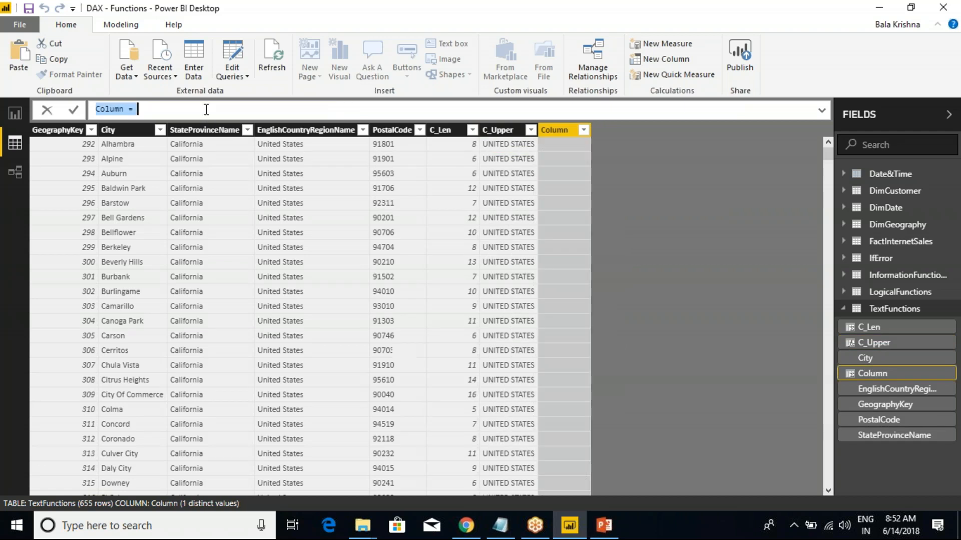
type("C_Upper = UPPER(TextFunctions[EnglishCountryRegionName])")
double_click(159, 109)
type("LOWER(")
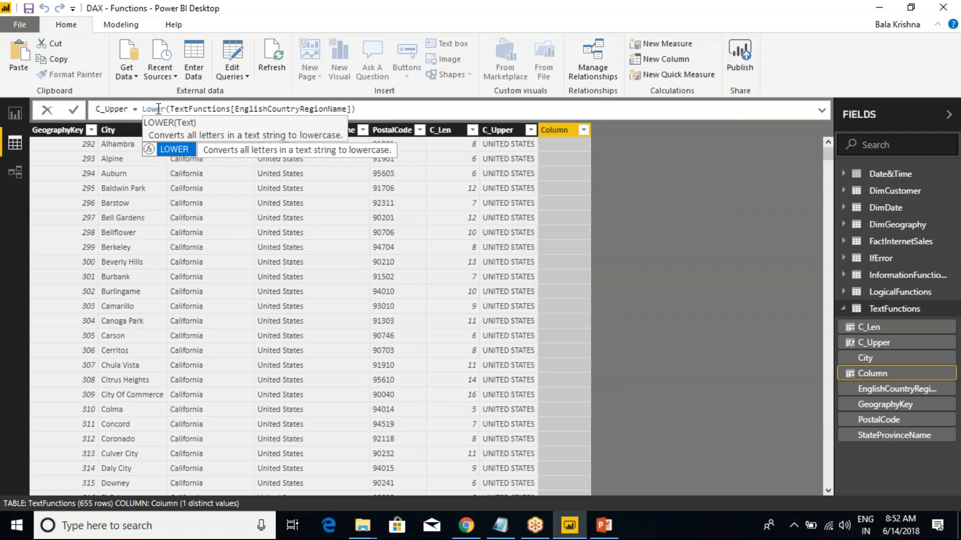
left_click(130, 114)
key("BackSpace")
key("BackSpace")
key("BackSpace")
key("BackSpace")
key("BackSpace")
type("Lower")
key("Return")
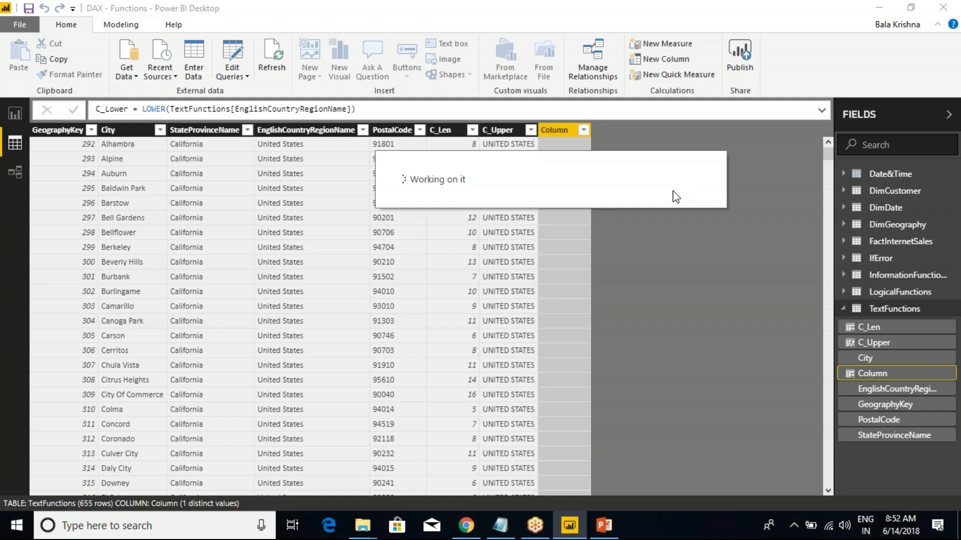
Mark the first United States value and its C_Lower counterpart with on-screen drawings, and clear them.
key("ctrl+2")
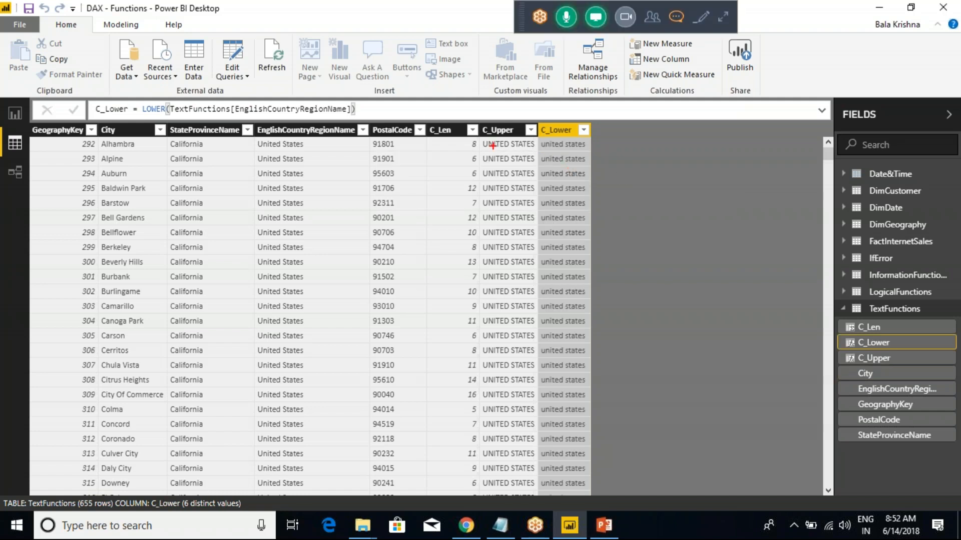
left_click_drag(245, 137, 316, 156)
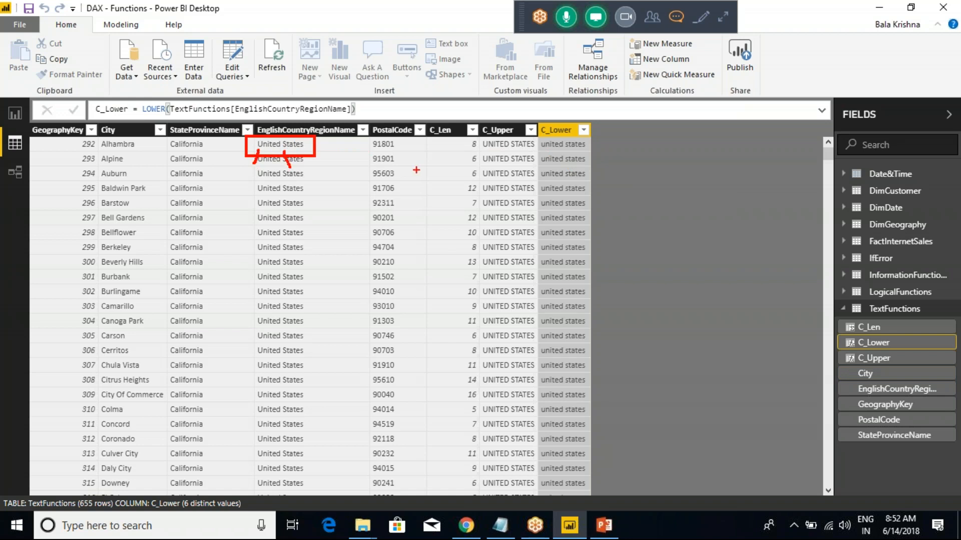
left_click_drag(539, 153, 596, 154)
key("Escape")
left_click(675, 16)
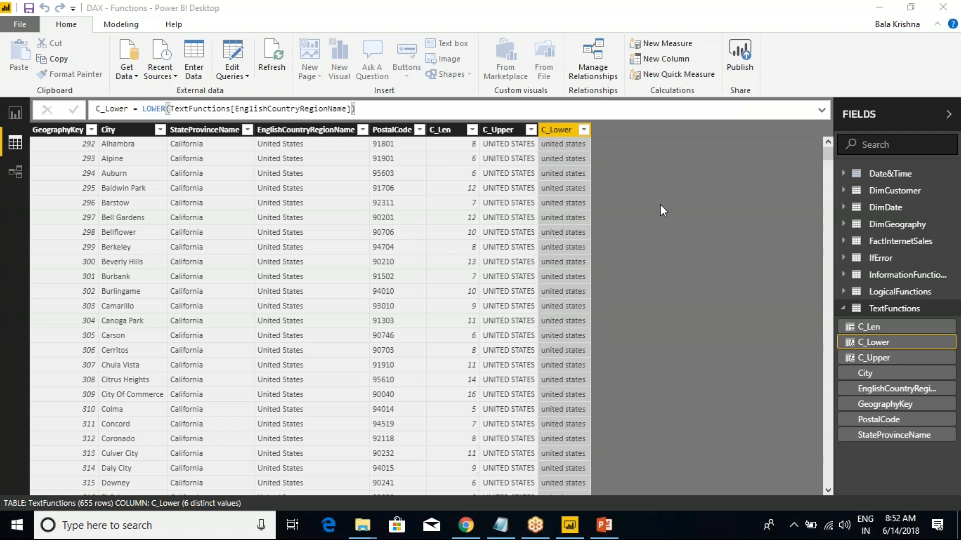
Add another calculated column to TextFunctions and begin its formula with C_REPT = REPT(.
right_click(560, 136)
left_click(612, 276)
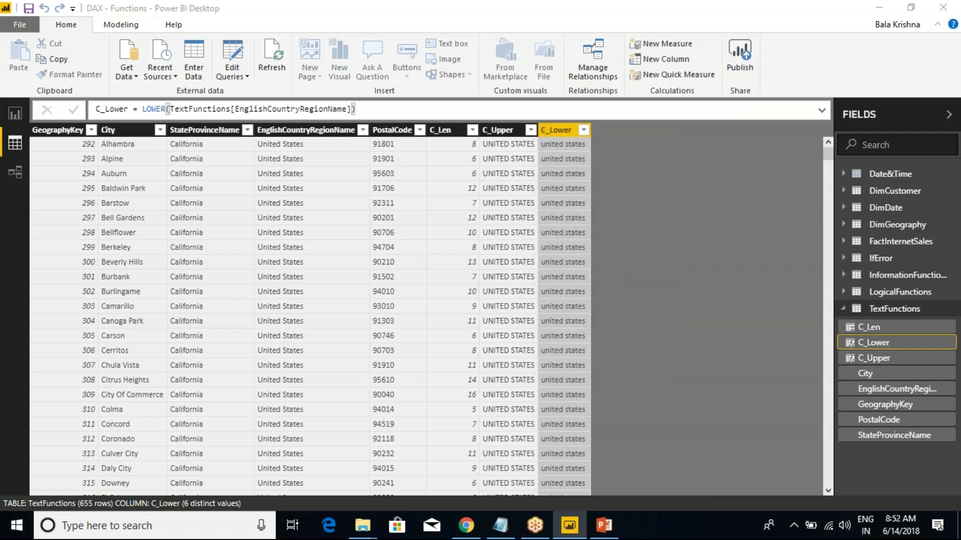
left_click(209, 106)
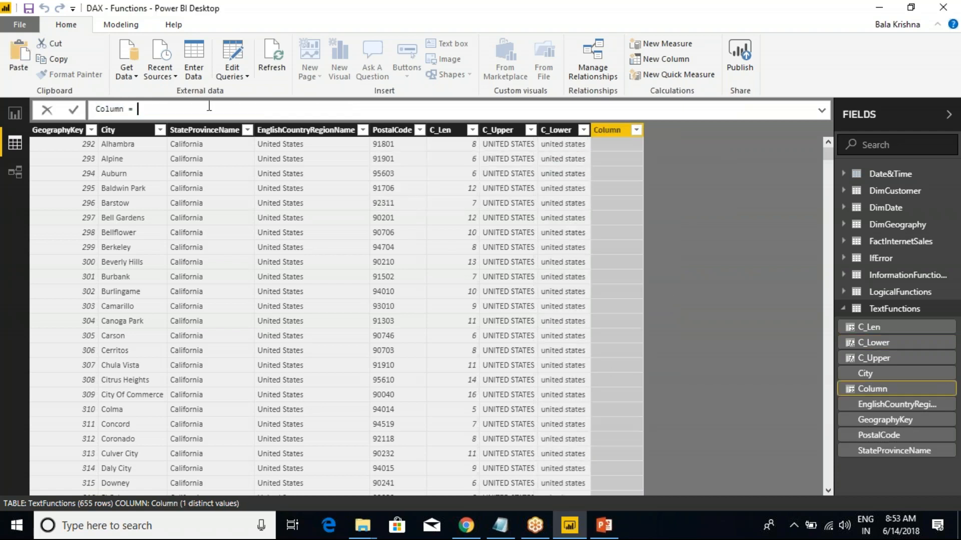
key("ctrl+a")
type("C_")
type("R")
type("eplt")
key("BackSpace")
key("BackSpace")
key("BackSpace")
key("BackSpace")
type("EPT = rept(")
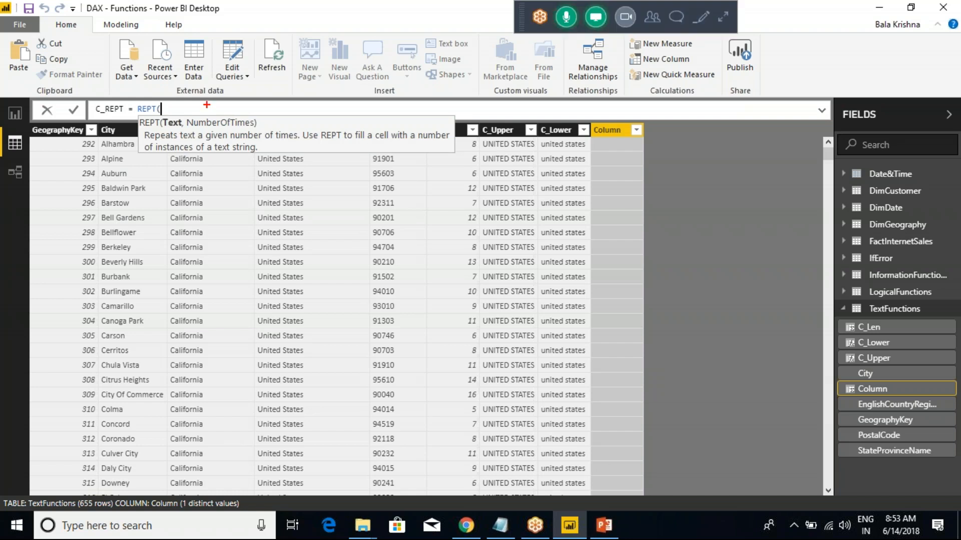
Mark the Text and NumberOfTimes arguments in the REPT syntax hint with on-screen drawings, clear them, and return to the formula.
left_click_drag(175, 128, 181, 205)
left_click_drag(225, 142, 234, 189)
key("Escape")
left_click(188, 108)
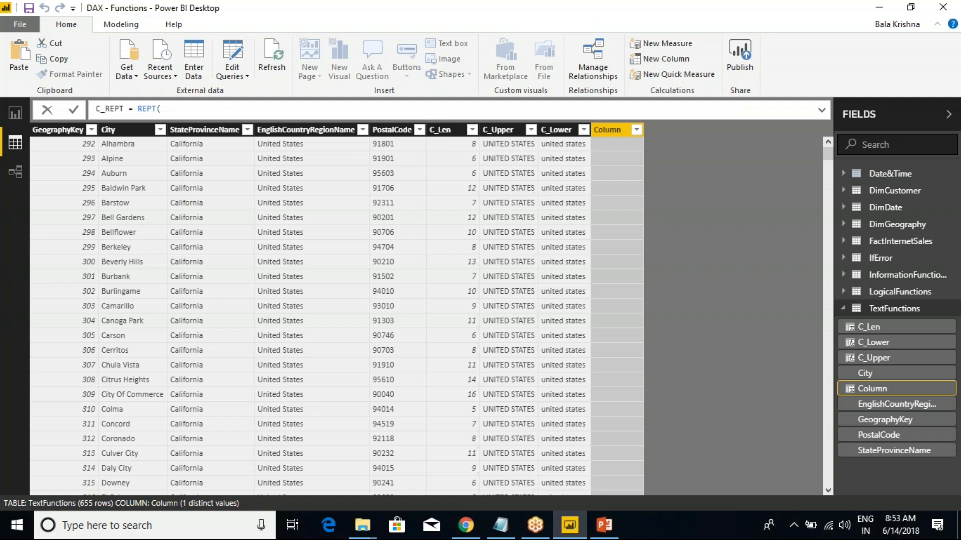
Complete the column formula as C_REPT = REPT("HI" ,5).
type("\"HI\" ,5")
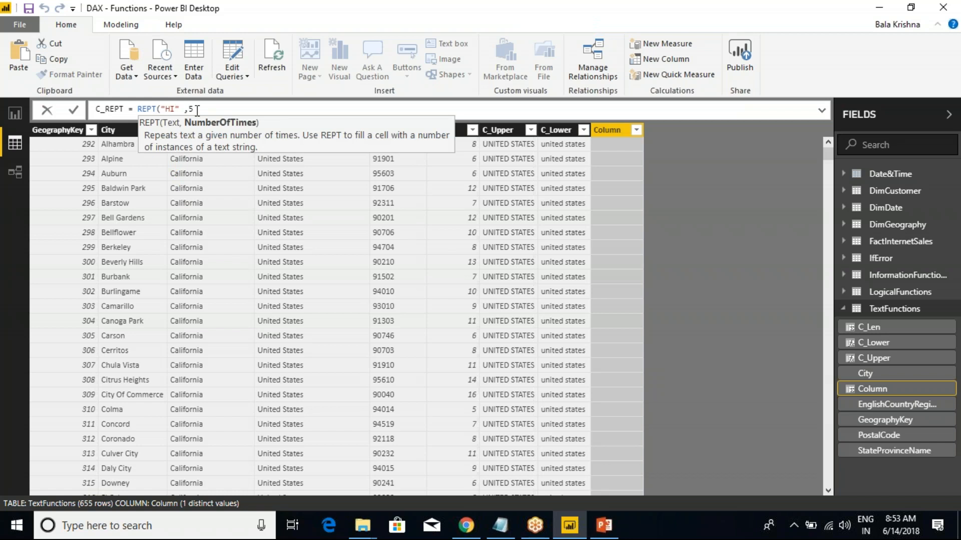
type(")")
key("Return")
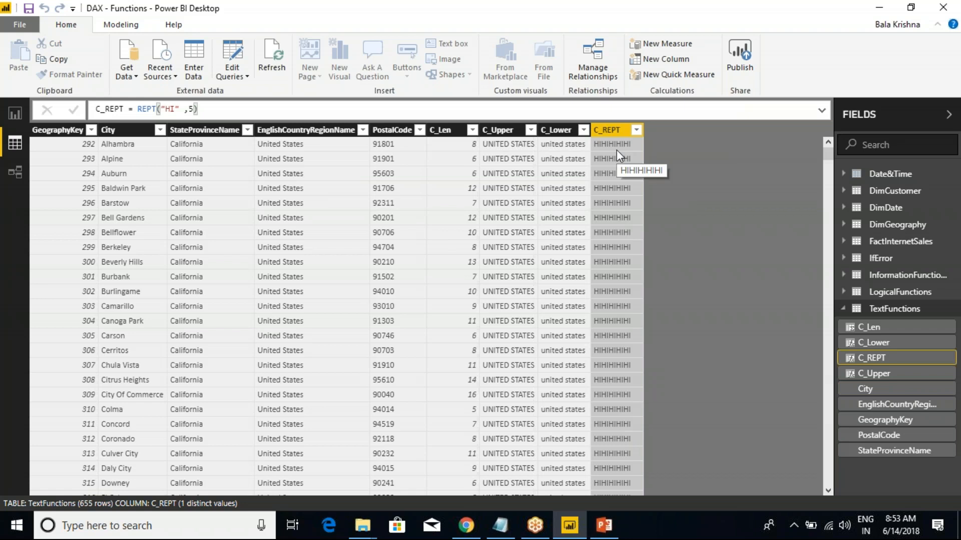
Change the repeated text in the C_REPT formula to "Hi" followed by several spaces, and widen the C_REPT column.
left_click(175, 109)
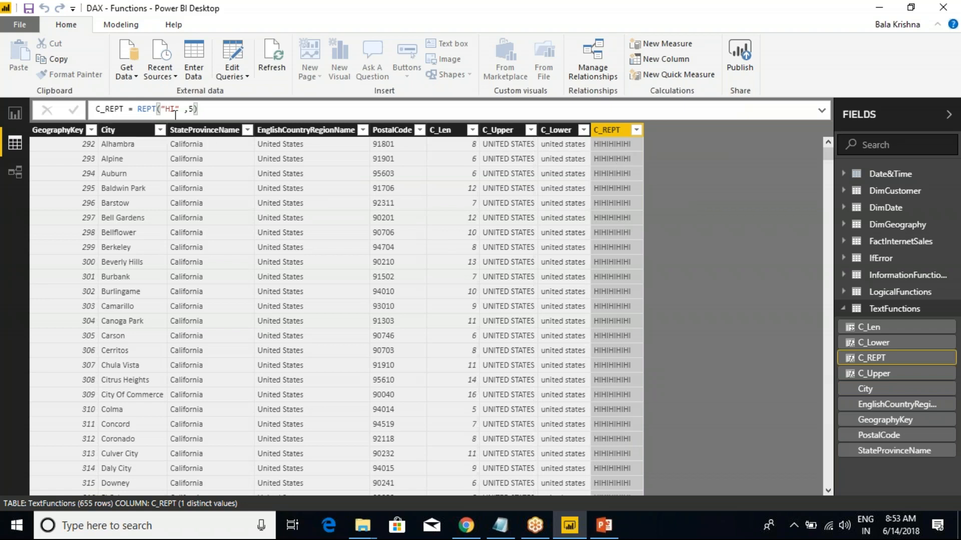
key("BackSpace")
type("i")
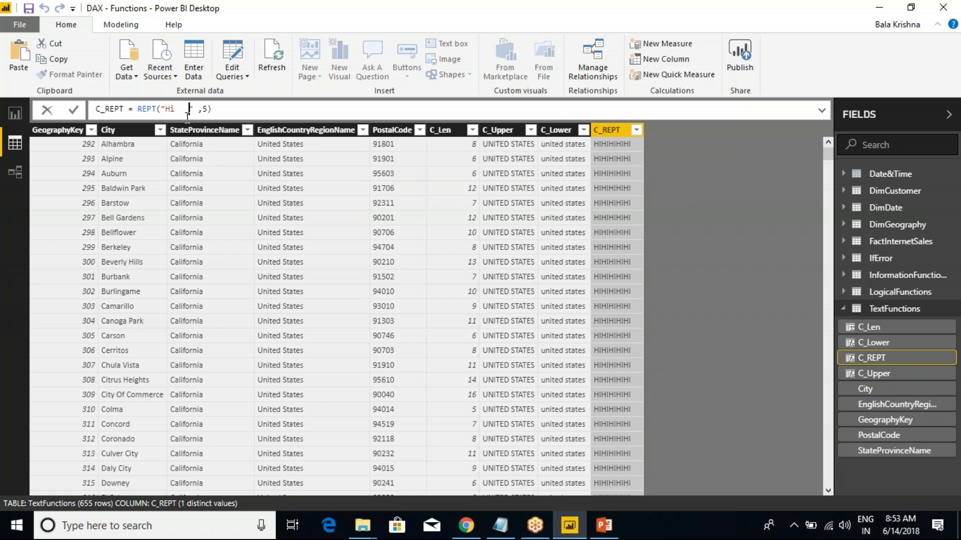
key("Return")
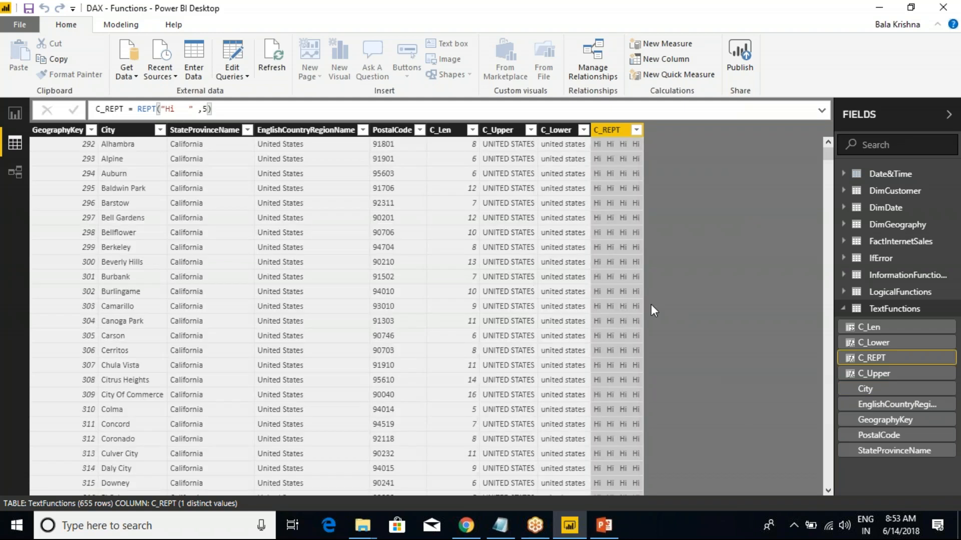
left_click(190, 109)
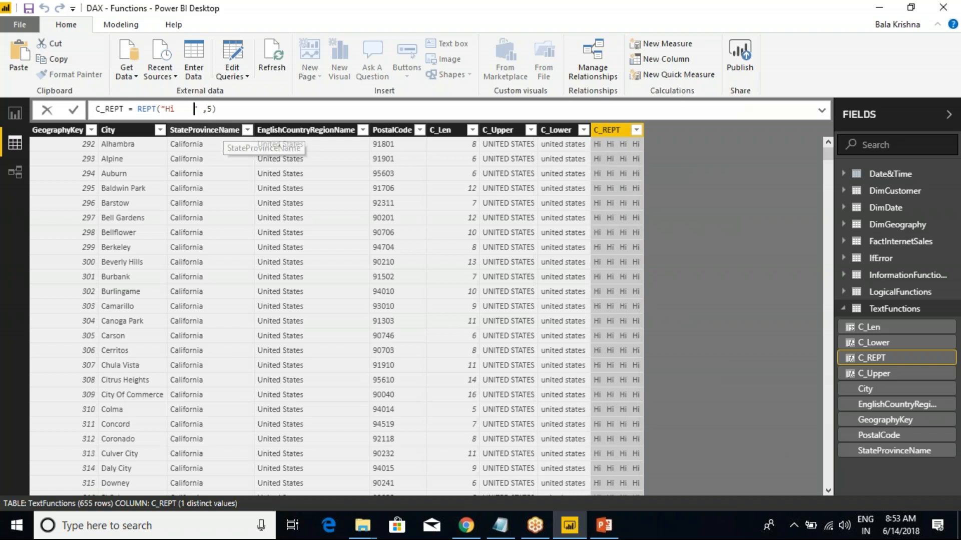
key("Return")
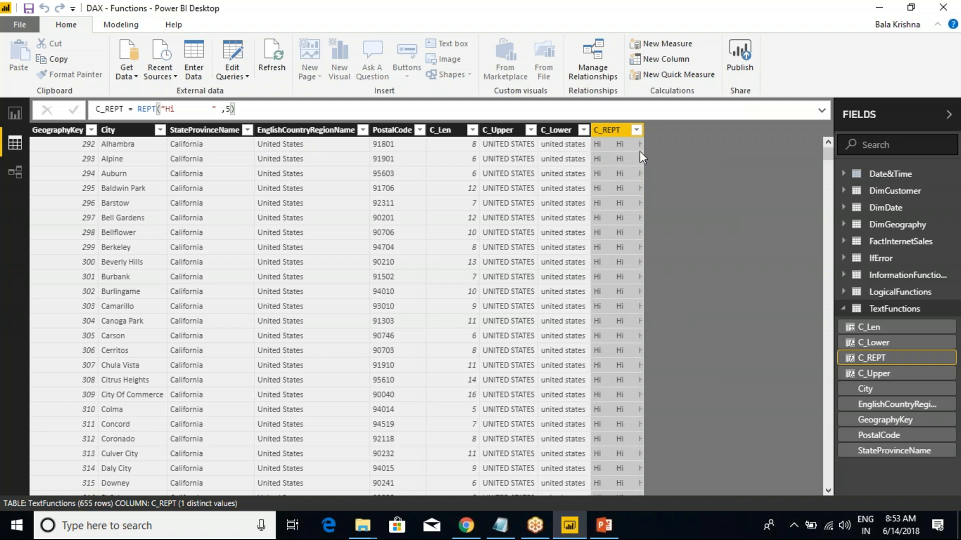
left_click_drag(643, 130, 696, 131)
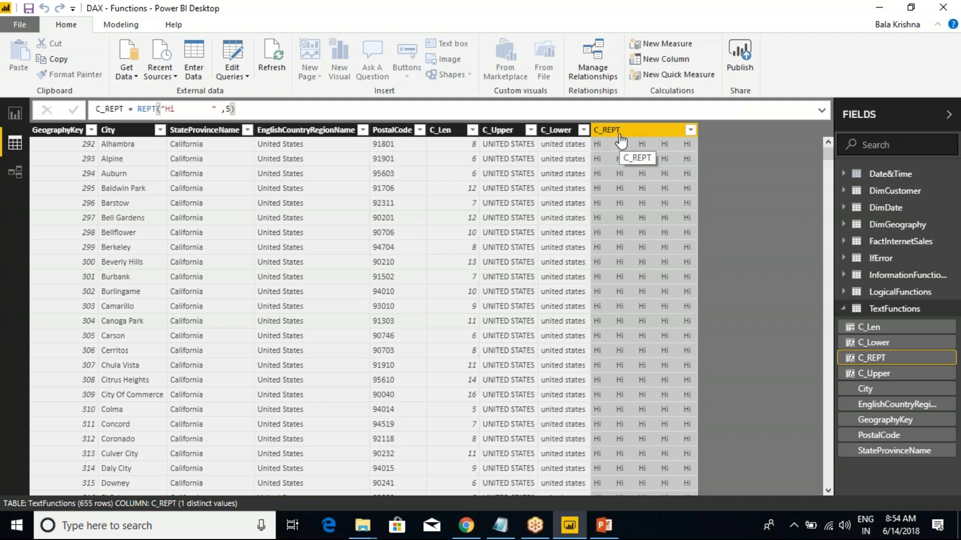
Change the column formula to C_REPT = REPT(TextFunctions[City] ,5) and widen the C_REPT column further.
left_click(180, 109)
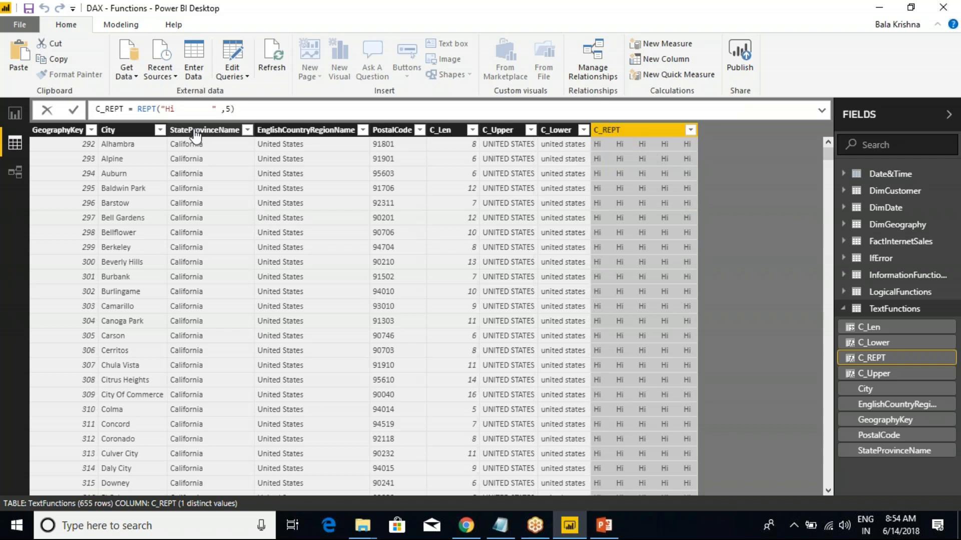
key("BackSpace")
key("BackSpace")
key("BackSpace")
key("BackSpace")
type("TextFunctions[City]")
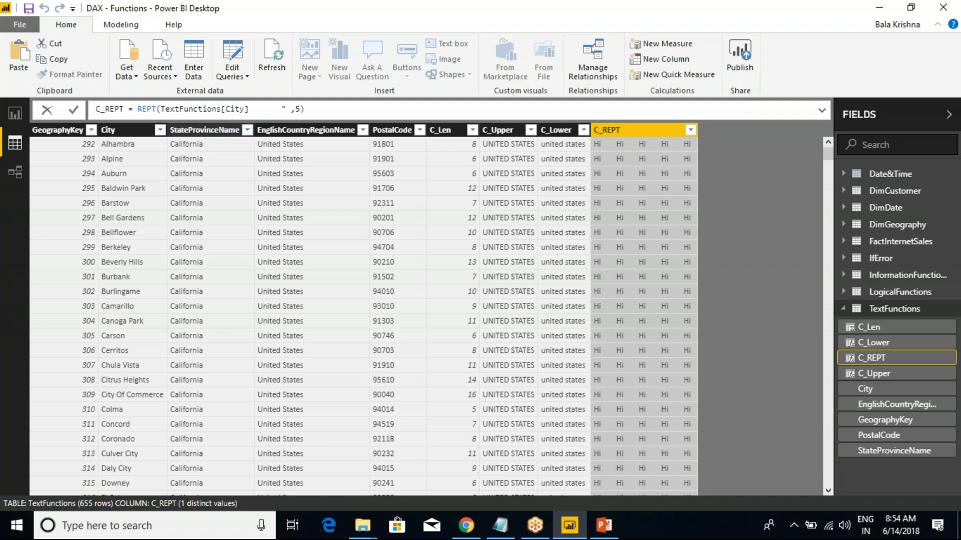
key("Return")
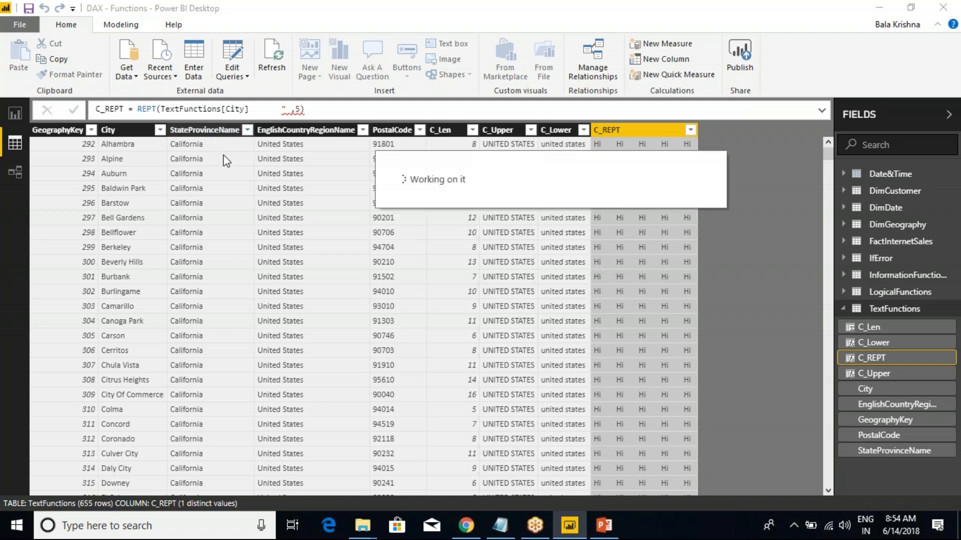
left_click(288, 109)
key("BackSpace")
key("BackSpace")
key("BackSpace")
key("BackSpace")
key("BackSpace")
key("BackSpace")
key("Return")
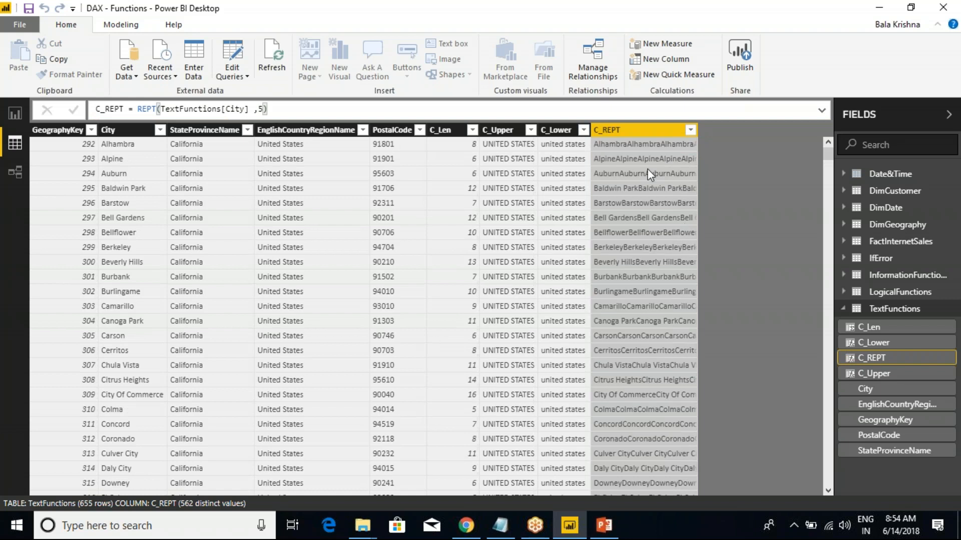
left_click_drag(698, 123, 749, 125)
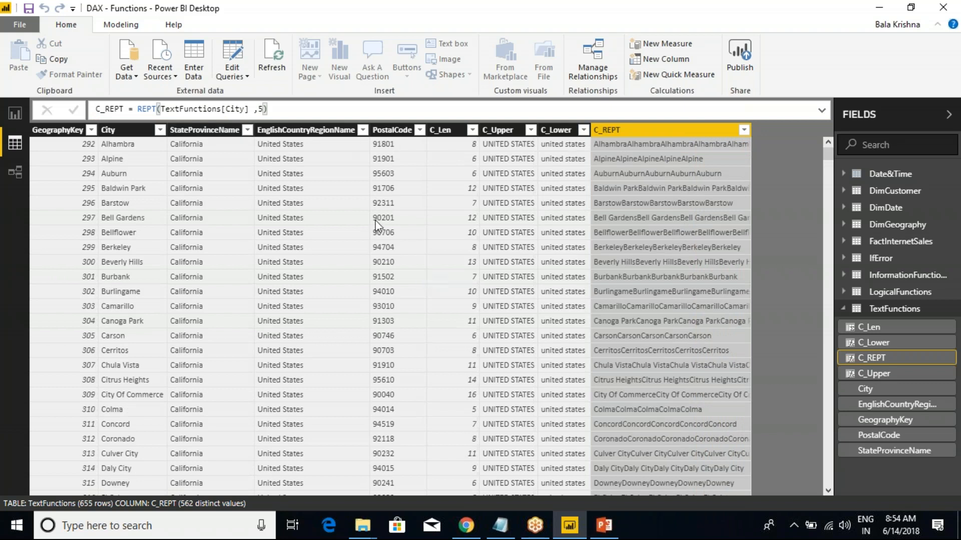
Try to separate the repeated city names by inserting " " directly after TextFunctions[City] in the C_REPT formula.
left_click(253, 110)
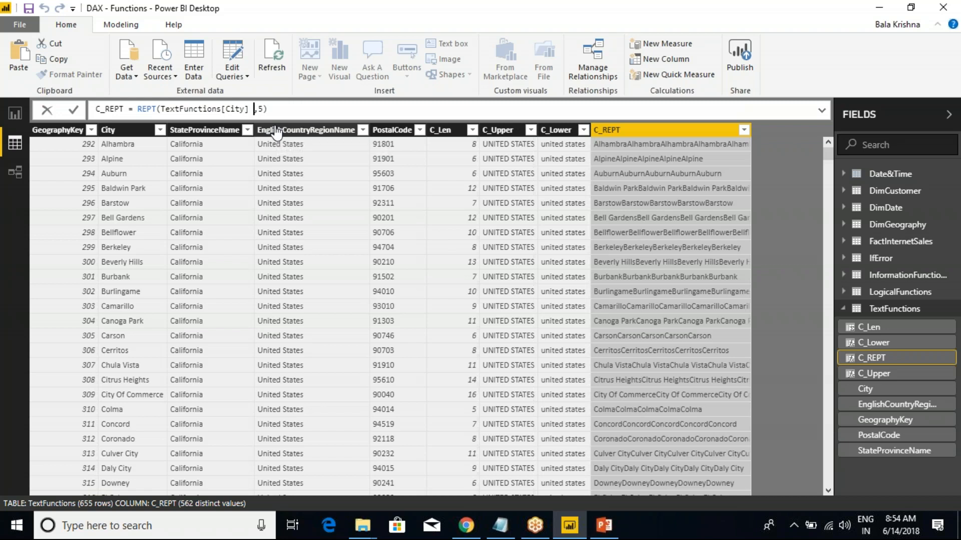
type("\"\"")
key("Left")
left_click(322, 109)
key("Return")
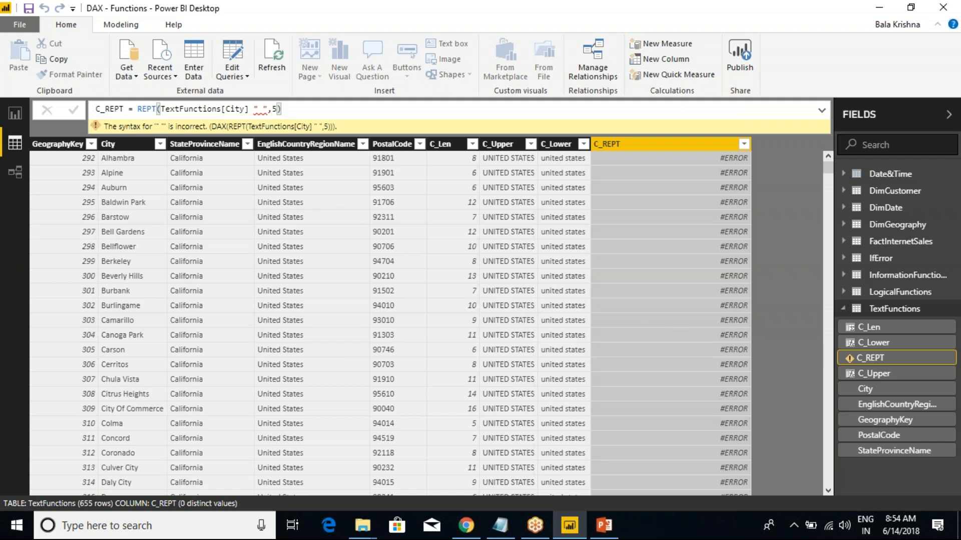
Join TextFunctions[City] and " " with an & operator in the C_REPT formula, and mark the repeated city names in the results.
left_click(253, 109)
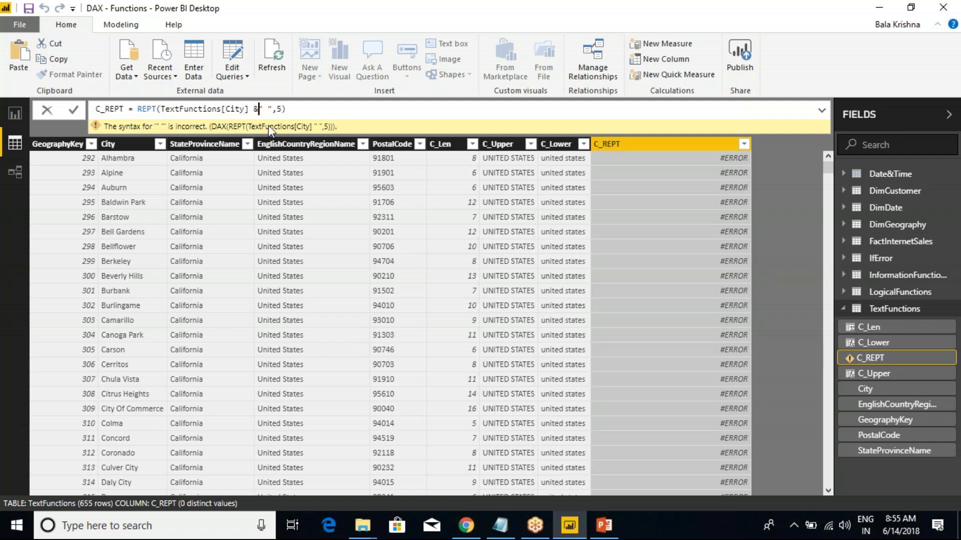
left_click_drag(250, 109, 161, 110)
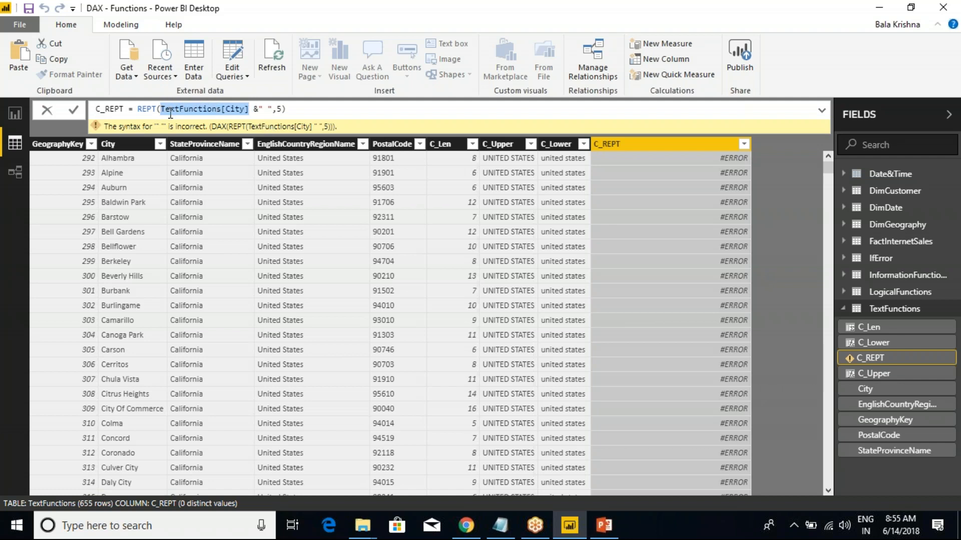
left_click_drag(257, 109, 272, 109)
left_click(319, 110)
key("Return")
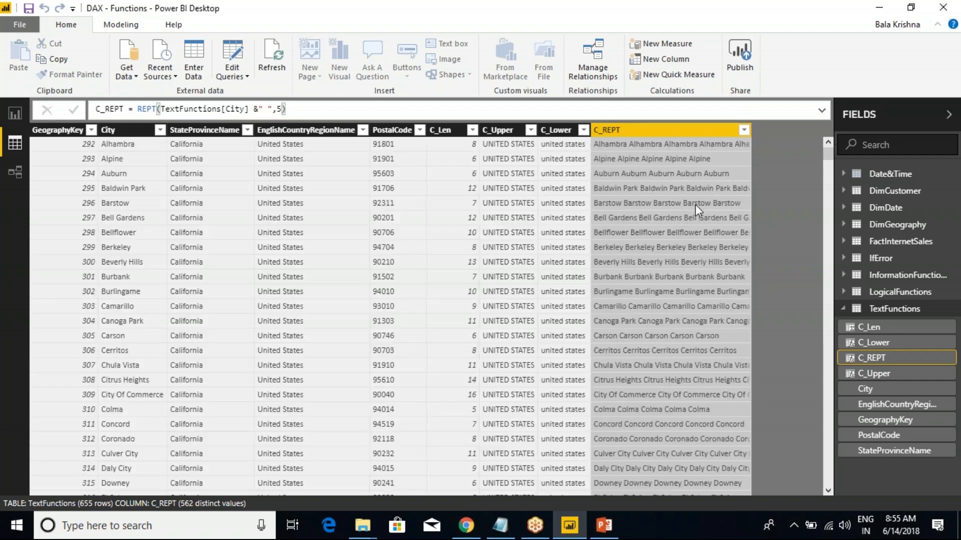
key("ctrl+2")
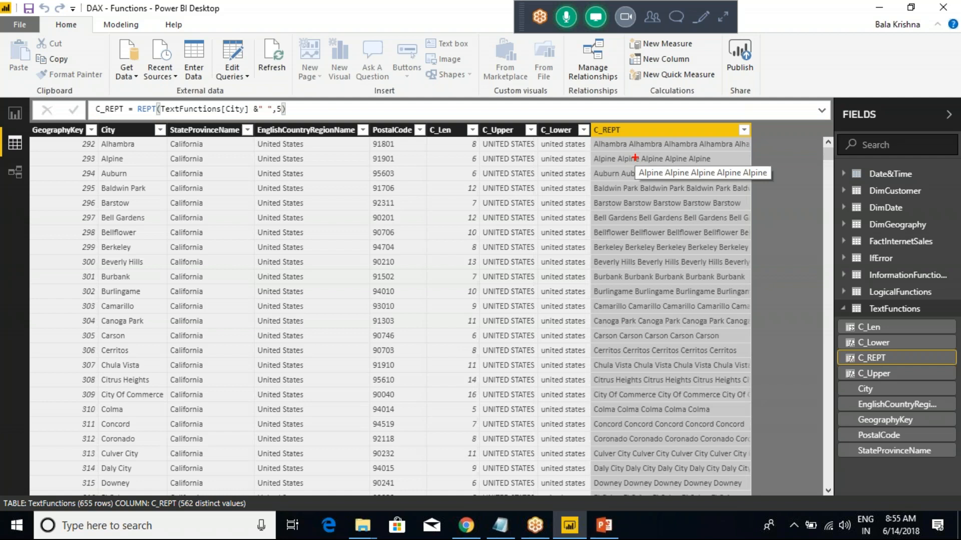
left_click_drag(628, 149, 630, 208)
key("Escape")
Lengthen the separator in the C_REPT formula to several spaces and widen the C_REPT column.
left_click(266, 109)
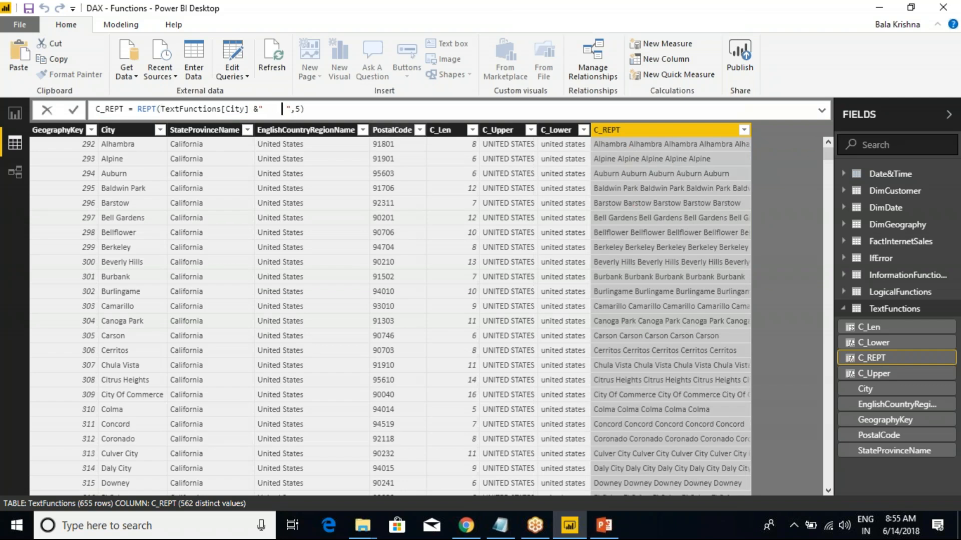
left_click(399, 111)
key("Return")
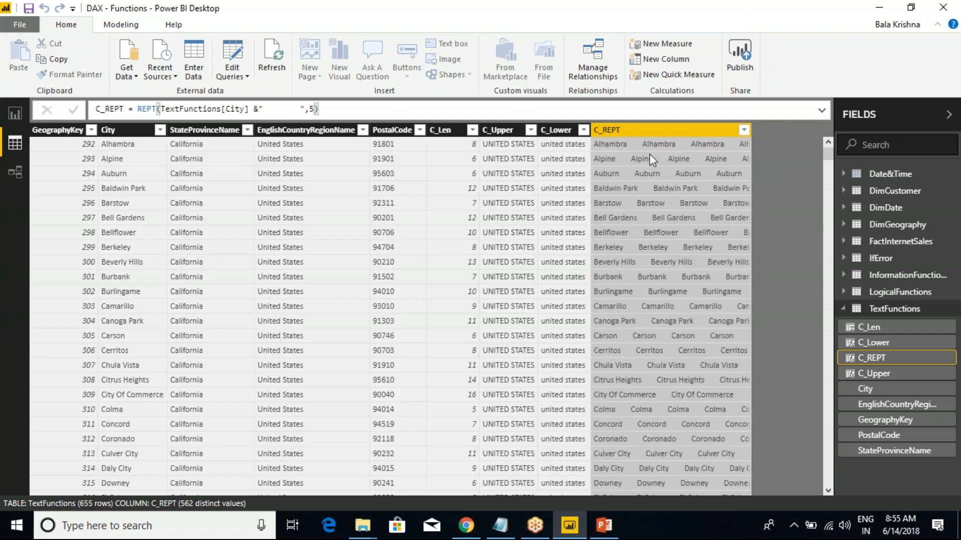
left_click_drag(751, 128, 808, 125)
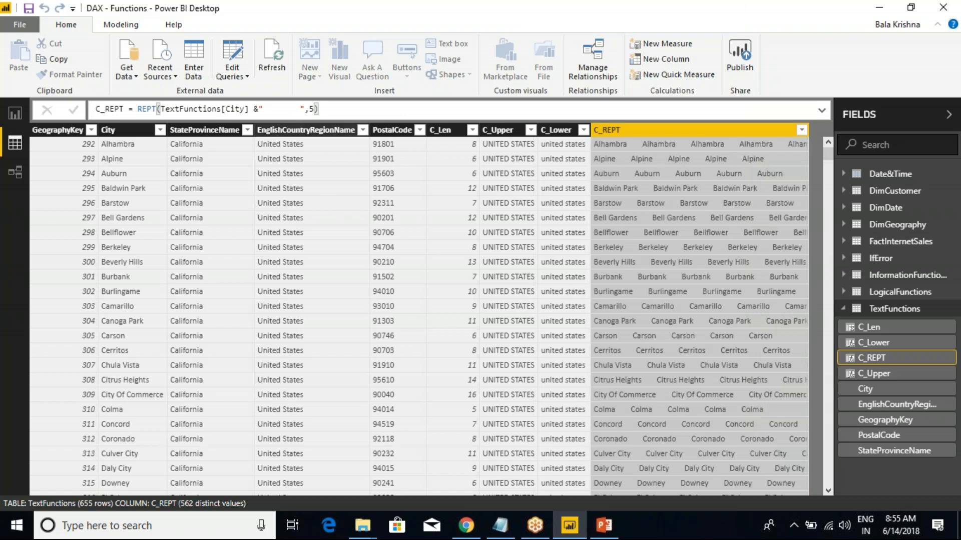
Replace the repeated expression in the C_REPT formula with "Hi" followed by several spaces, repeated 5 times, and fit the column width to its contents.
left_click(301, 109)
left_click_drag(300, 109, 160, 109)
key("BackSpace")
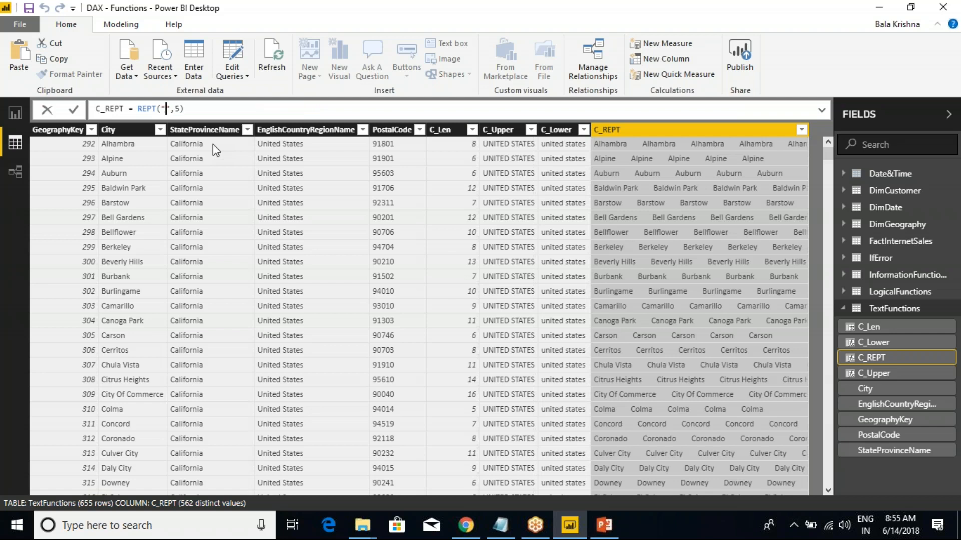
type("\"Hi")
key("End")
key("Return")
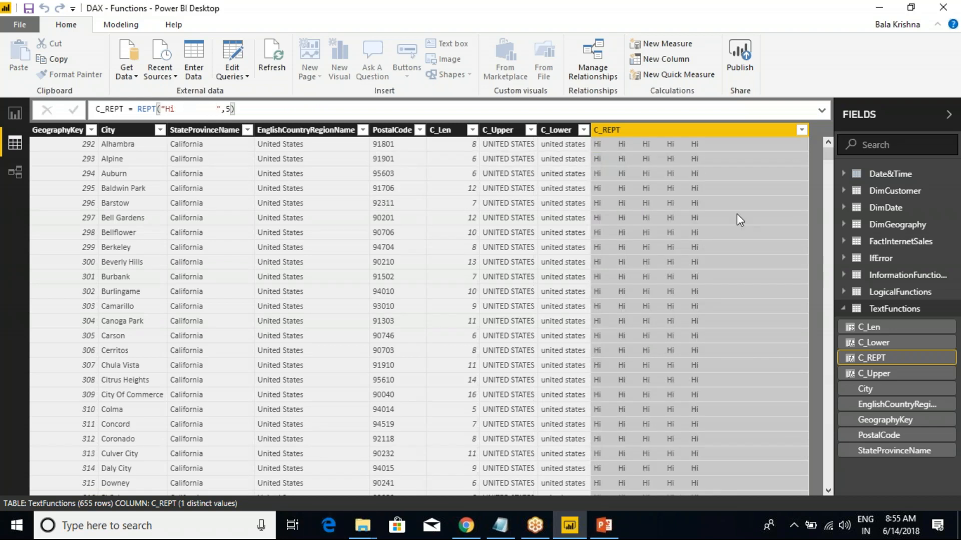
double_click(807, 125)
Add a calculated column C_Trim = TRIM(TextFunctions[C_REPT]) and widen it slightly.
right_click(704, 135)
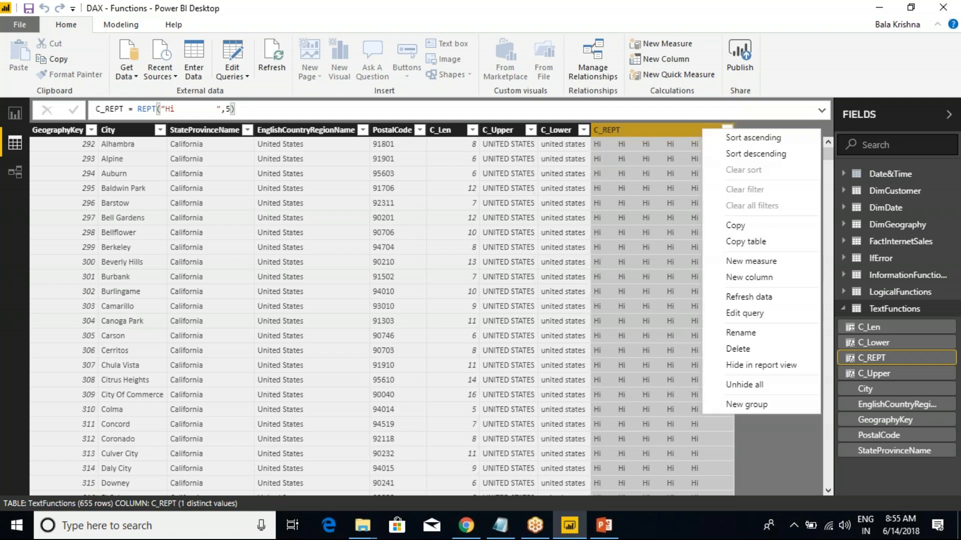
left_click(754, 278)
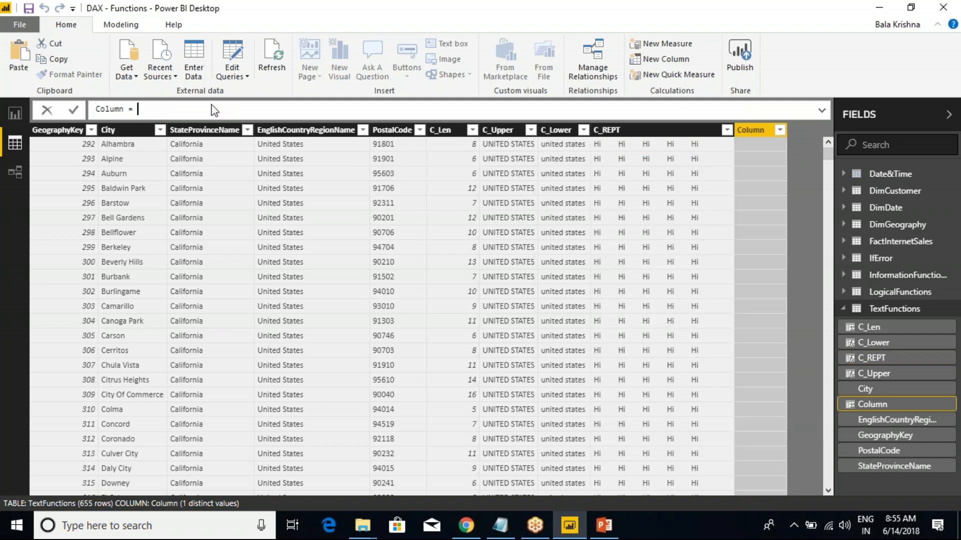
type("C_Trim")
key("ctrl+a")
type("C_Trim =TRIM(")
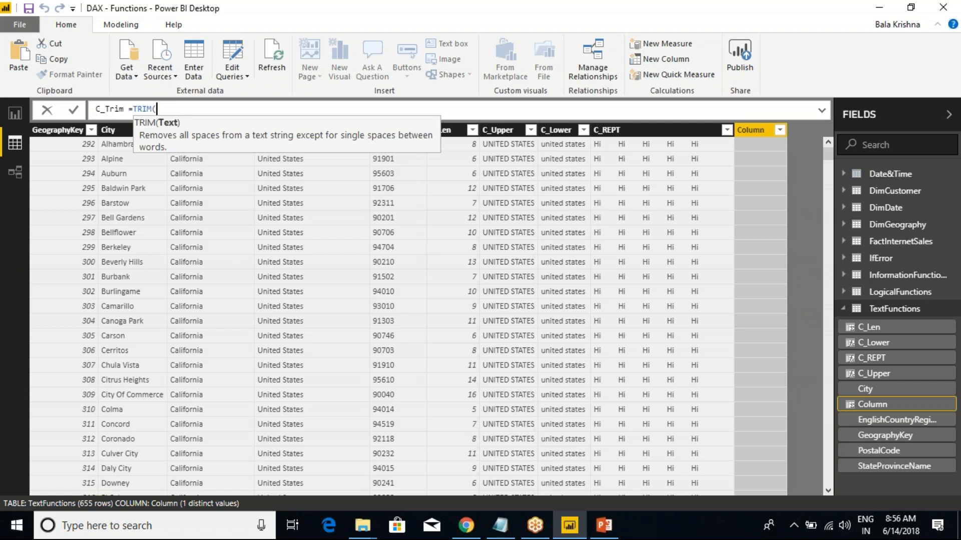
type("c_rept")
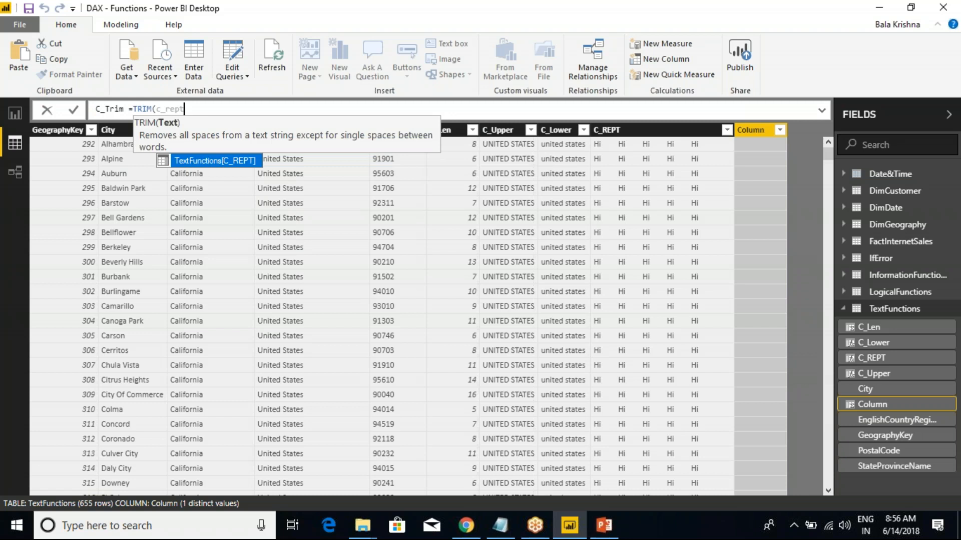
key("Tab")
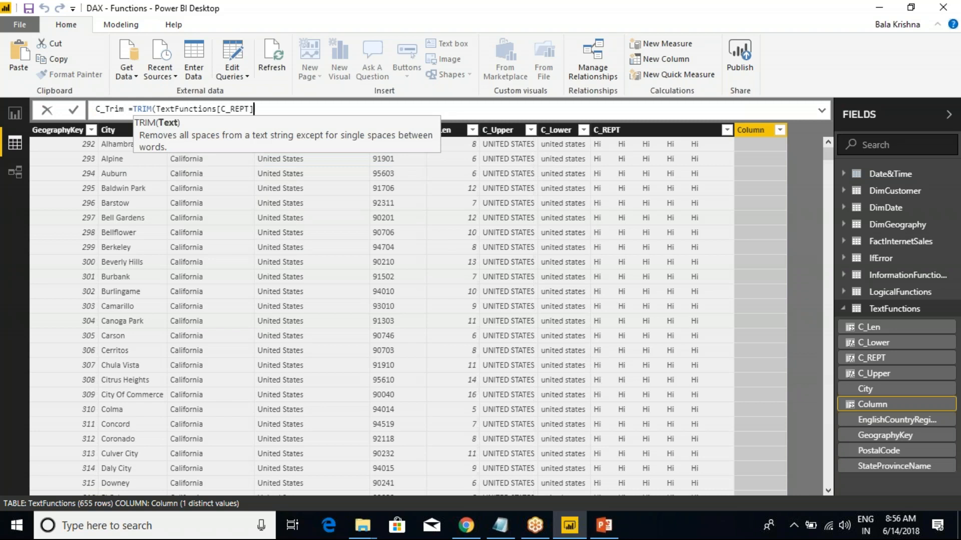
type(")")
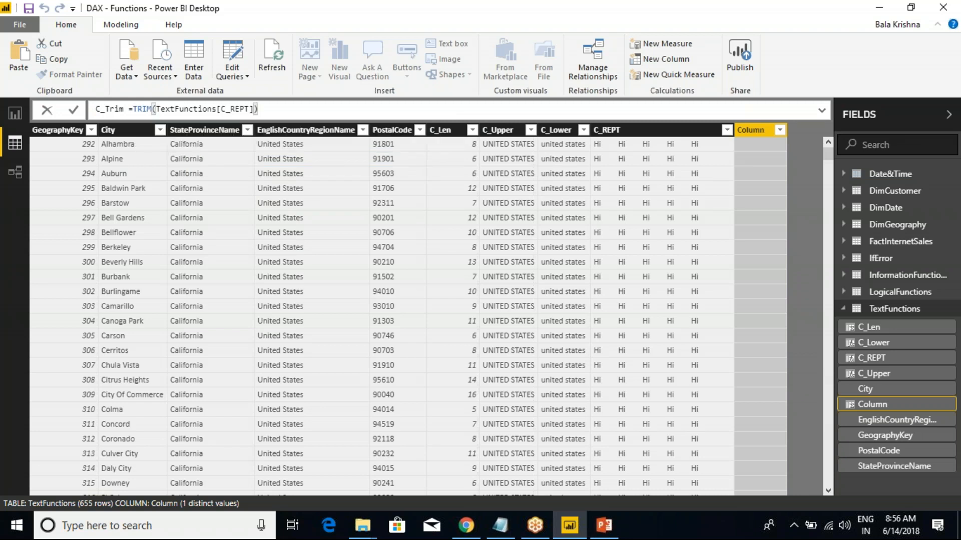
key("Return")
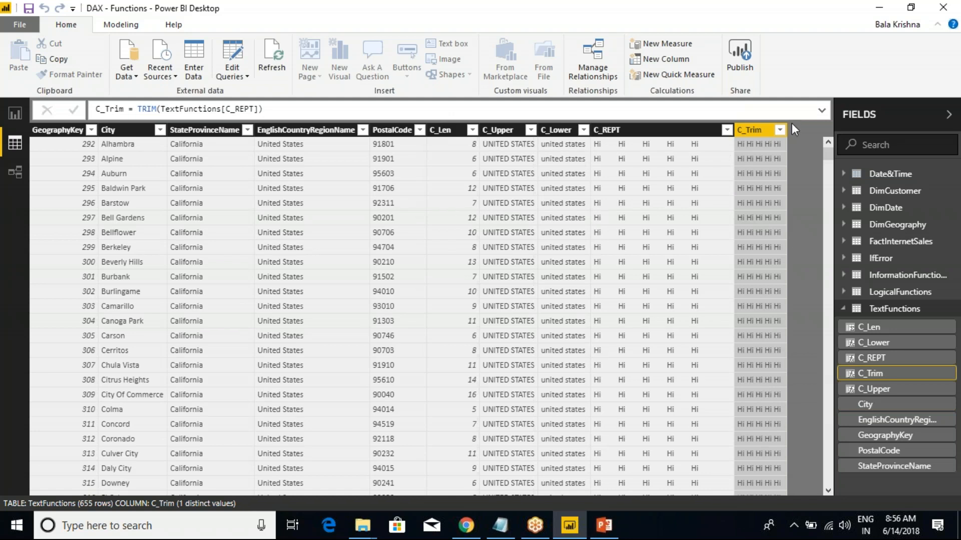
left_click_drag(788, 126, 795, 125)
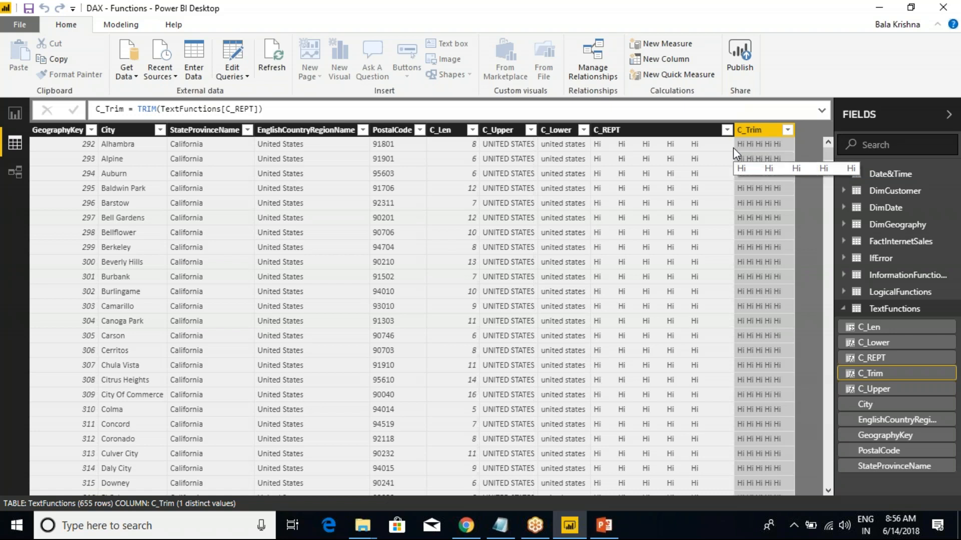
Add several leading spaces before "Hi" in the C_REPT formula, and select the C_Trim column to check the trimming.
left_click(645, 136)
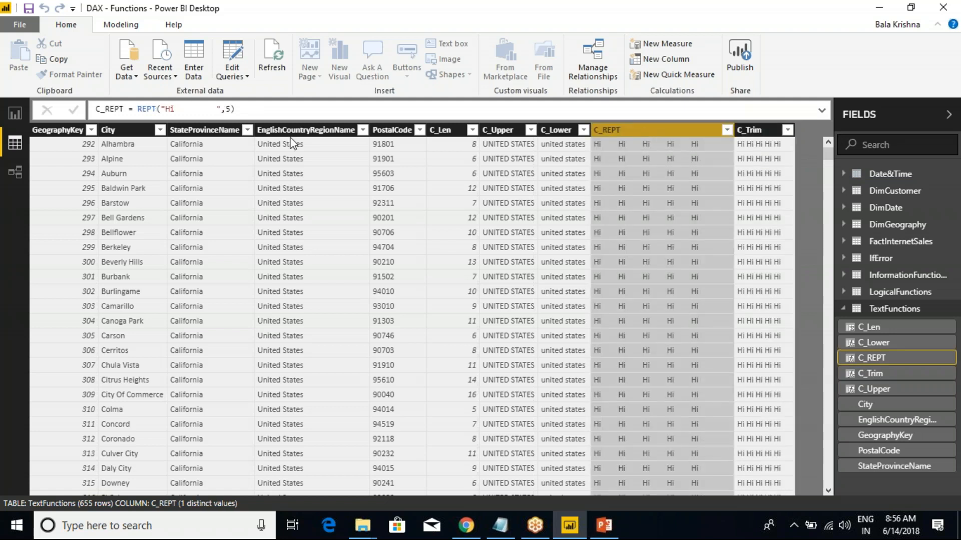
left_click(166, 109)
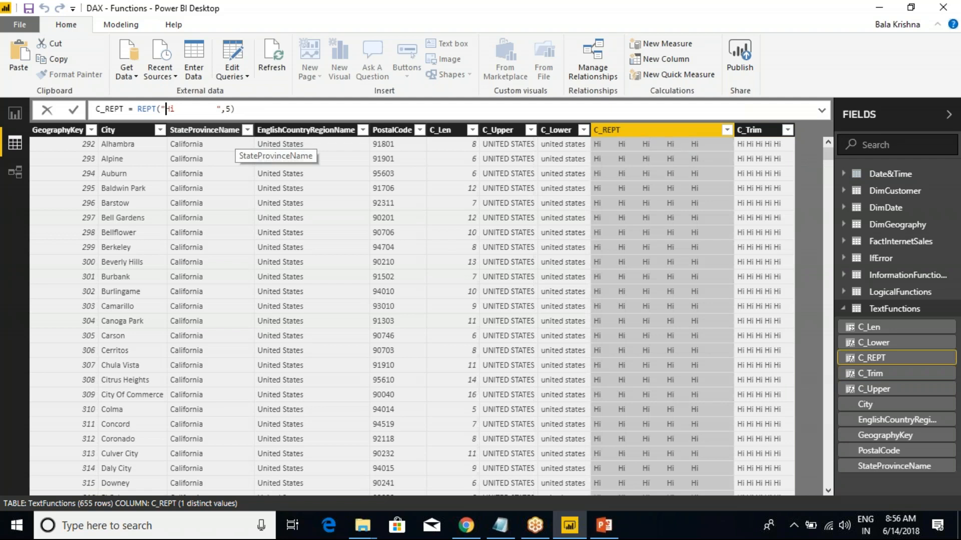
key("Return")
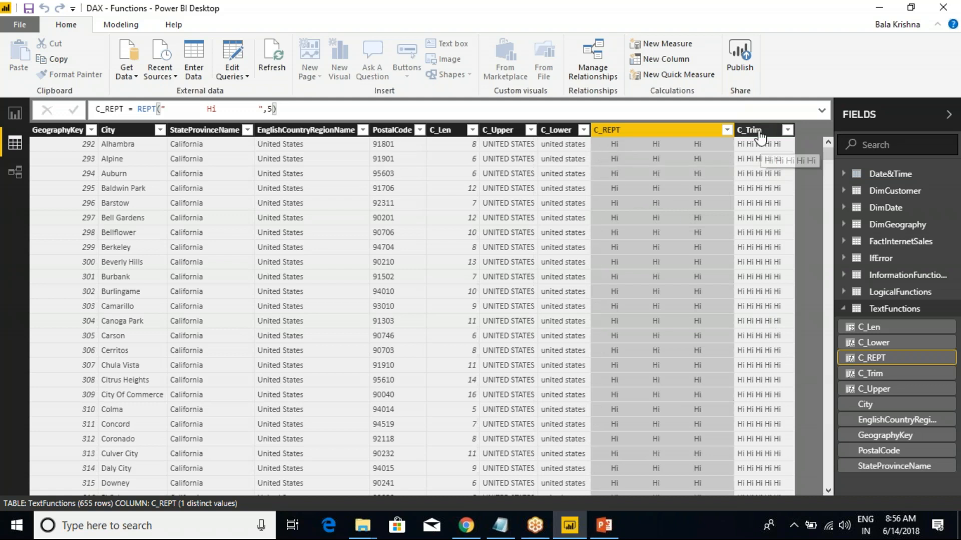
left_click(756, 155)
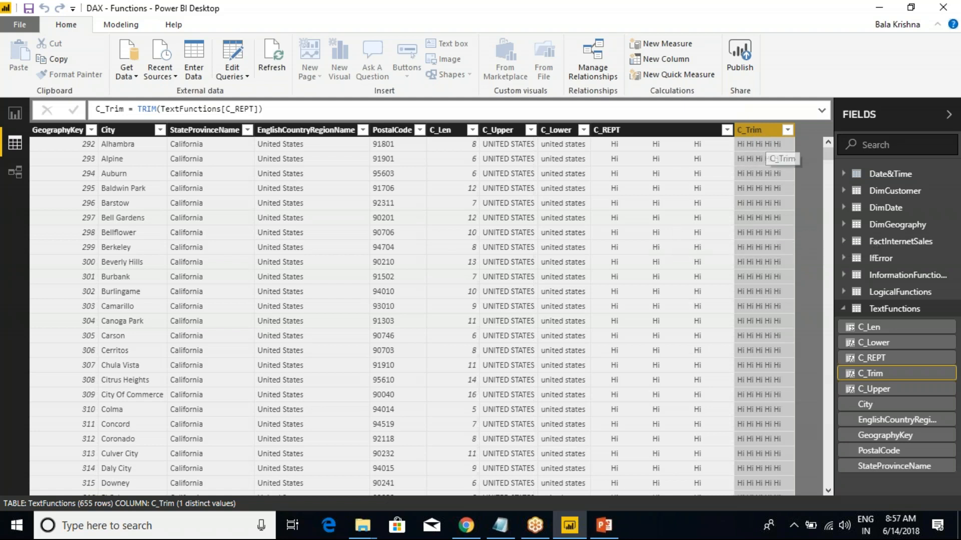
left_click(234, 50)
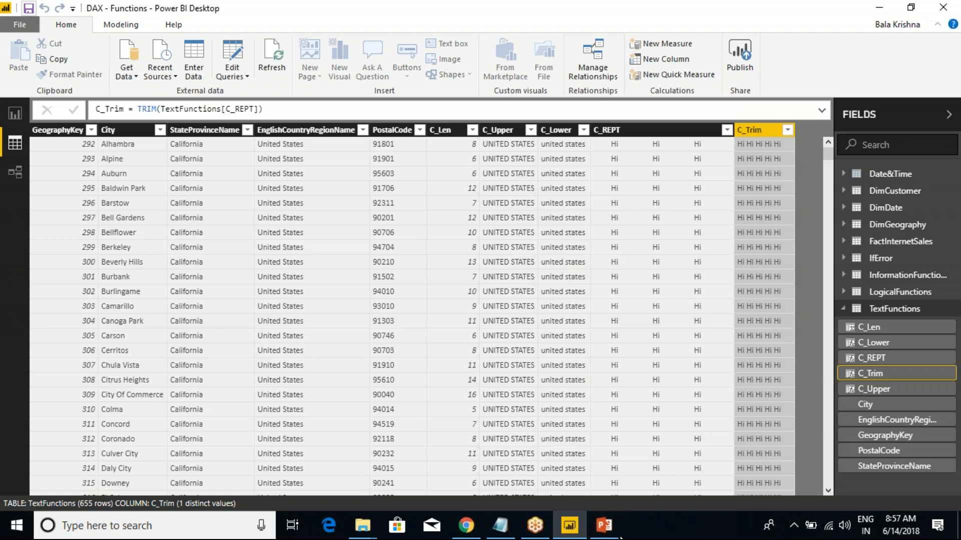
Switch to the Text Functions slide in PowerPoint, mark the functions from LEFT through RIGHT with the pen, and clear the marks.
left_click(606, 525)
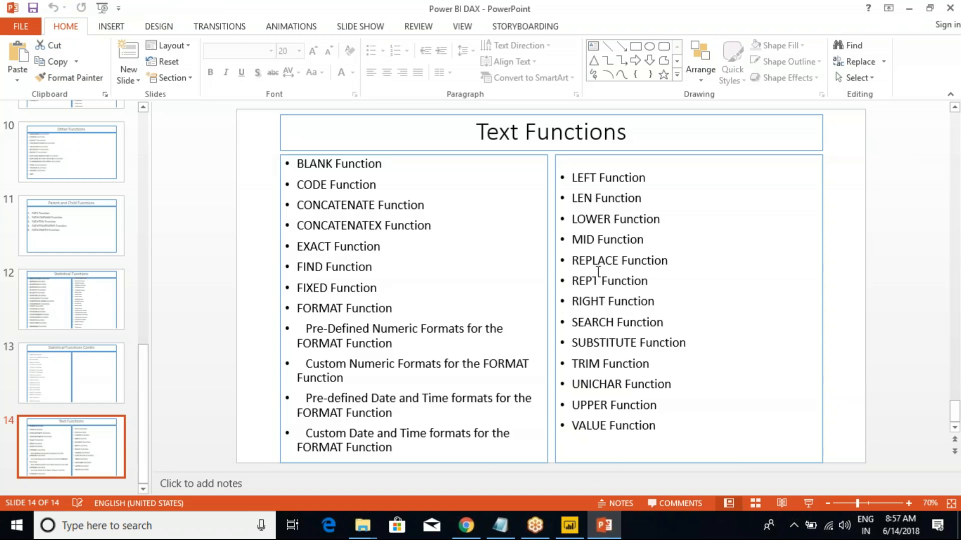
mouse_move(659, 182)
left_mouse_down()
mouse_move(680, 168)
mouse_move(700, 191)
mouse_move(674, 192)
mouse_move(683, 212)
mouse_move(691, 206)
left_mouse_up()
left_click_drag(650, 241, 670, 230)
left_click_drag(669, 262, 675, 295)
left_click(652, 287)
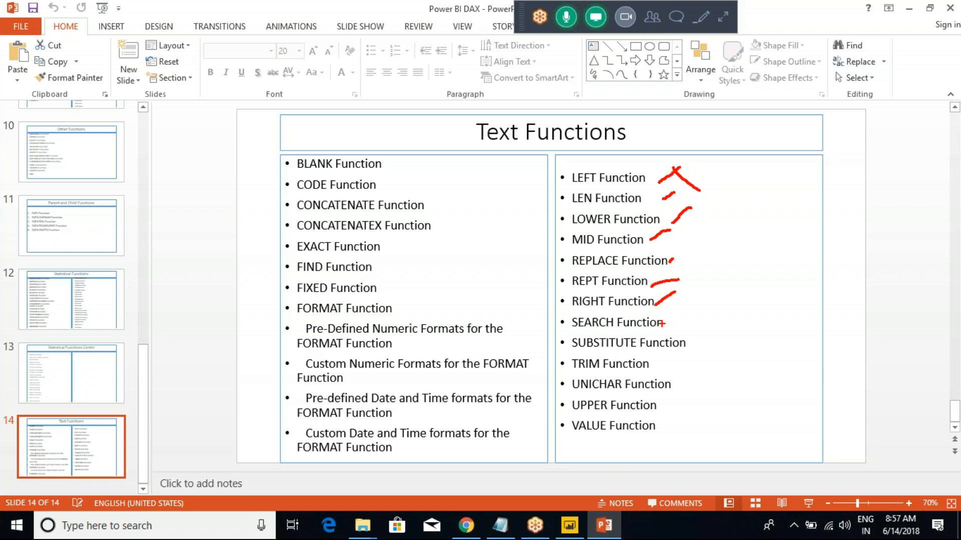
key("ctrl+z")
key("Escape")
Mark the LEFT, RIGHT and MID functions on the slide, clear the marks, and switch back to Power BI.
key("ctrl+2")
left_click_drag(653, 181, 682, 156)
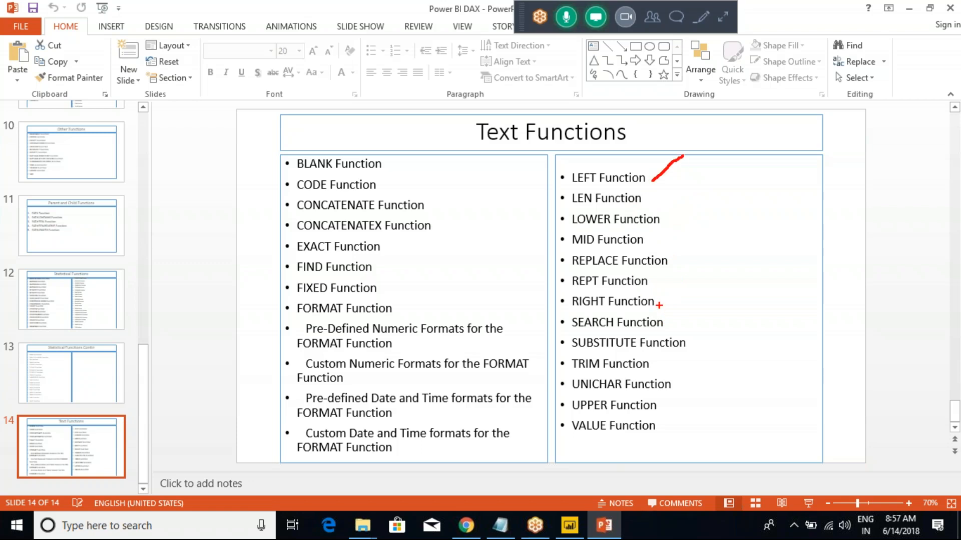
left_click_drag(657, 305, 700, 284)
left_click_drag(656, 239, 687, 221)
key("Escape")
key("alt+Tab")
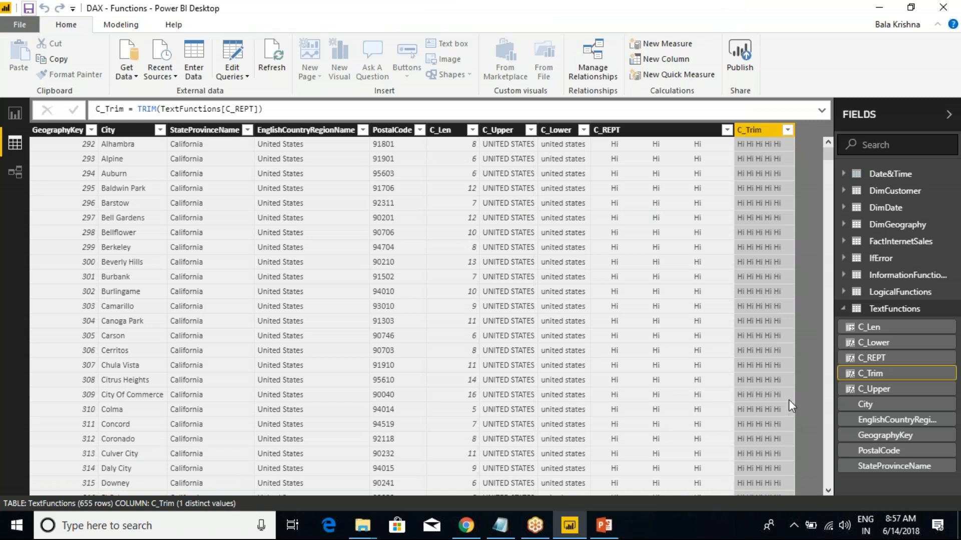
Add a calculated column C_Left = LEFT(TextFunctions[EnglishCountryRegionName],4) and bring it fully into view.
right_click(756, 130)
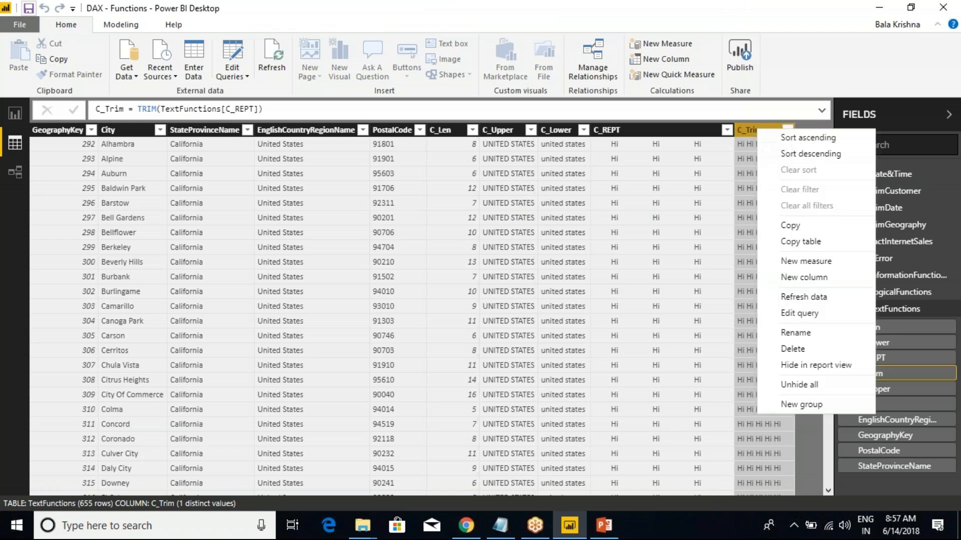
left_click(813, 276)
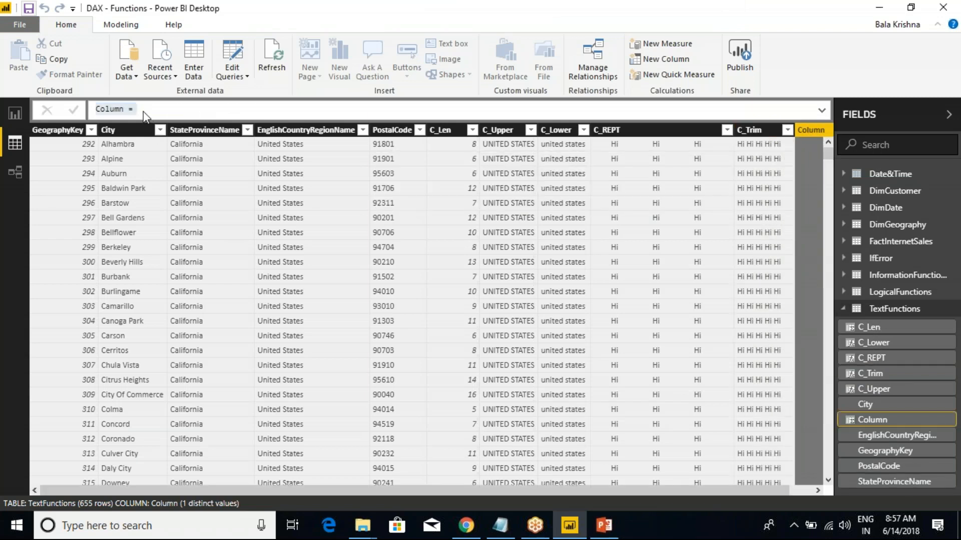
type("C_Left = left")
key("Tab")
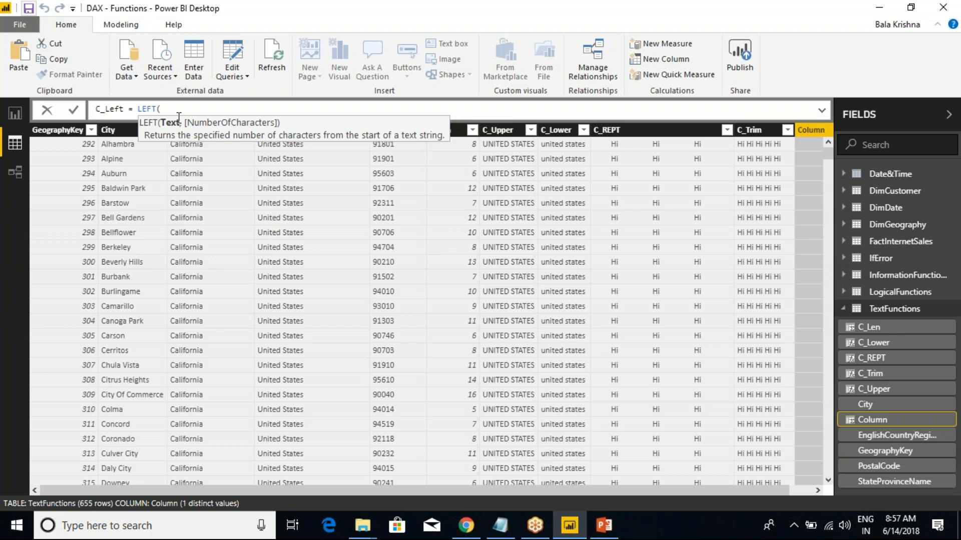
type("eng")
key("Tab")
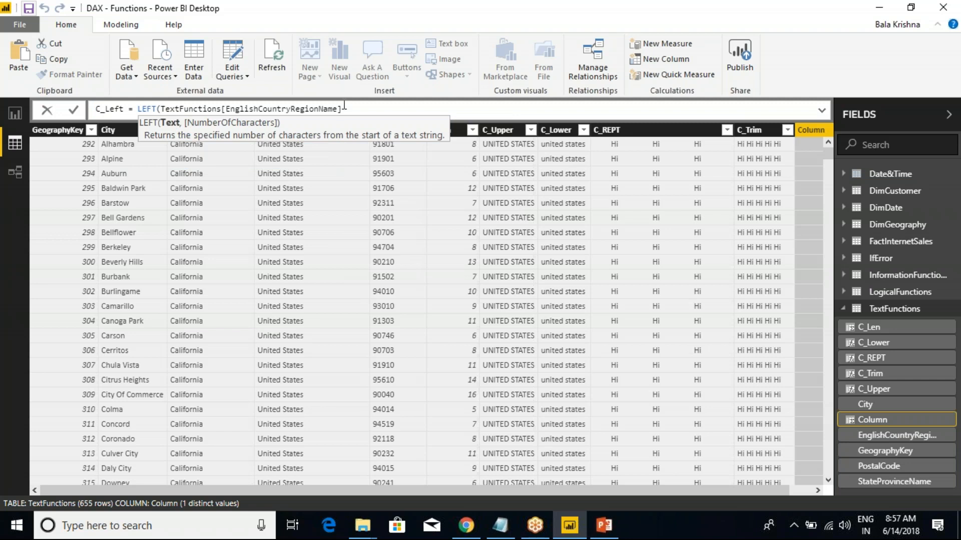
type(",")
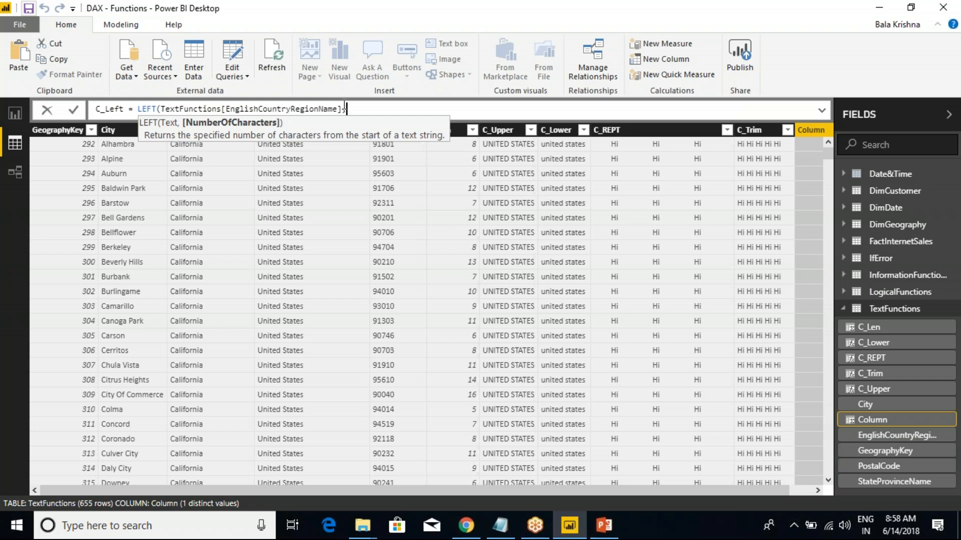
type("4)")
key("Return")
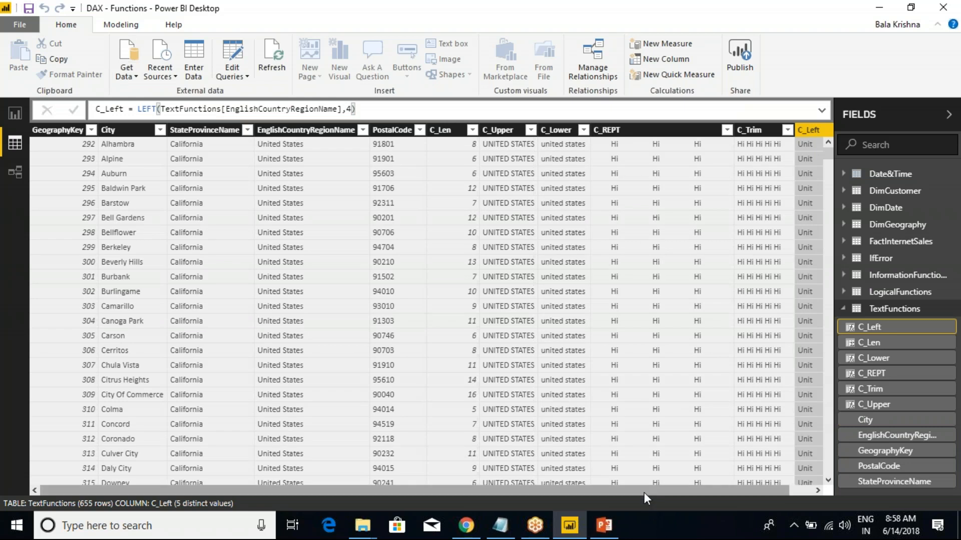
left_click_drag(644, 492, 787, 487)
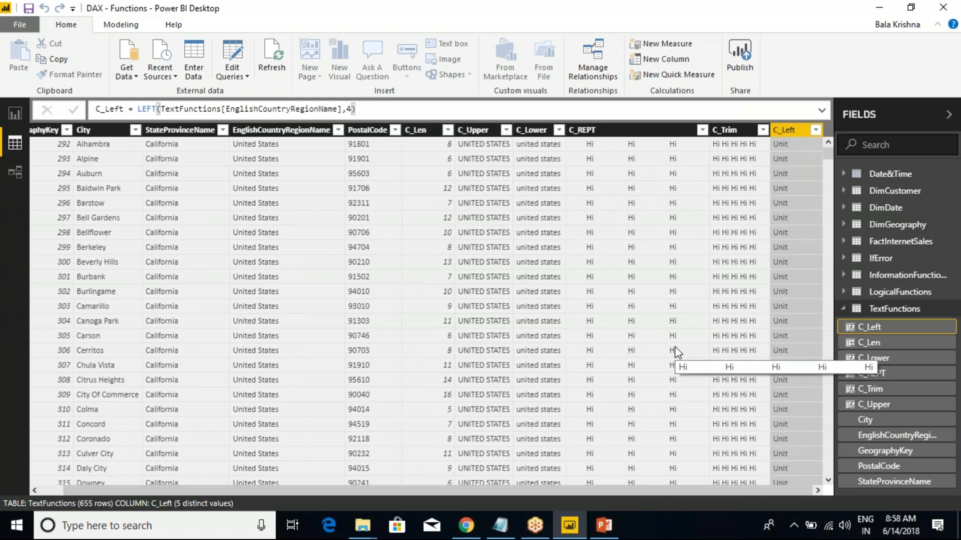
Mark the first EnglishCountryRegionName value and its C_Left result with the pen, and clear the marks.
key("ctrl+2")
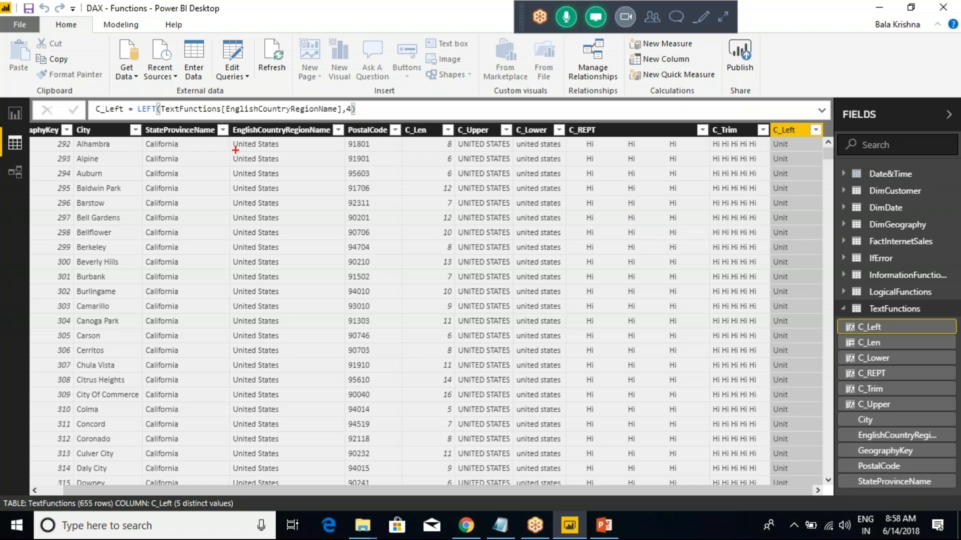
mouse_move(219, 123)
left_mouse_down()
mouse_move(219, 144)
mouse_move(276, 157)
mouse_move(283, 138)
mouse_move(192, 148)
left_mouse_up()
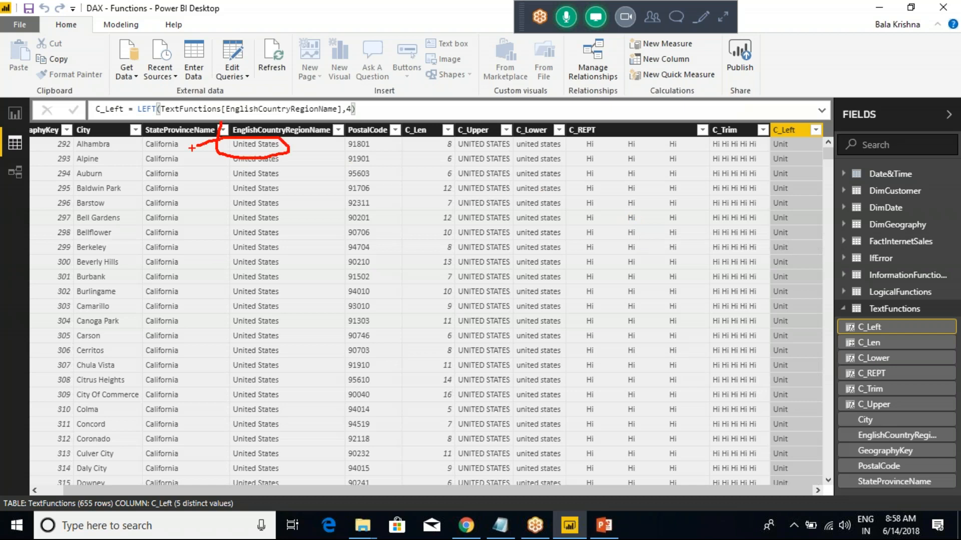
mouse_move(774, 138)
left_mouse_down()
mouse_move(759, 144)
mouse_move(794, 148)
left_mouse_up()
left_click_drag(230, 152, 230, 199)
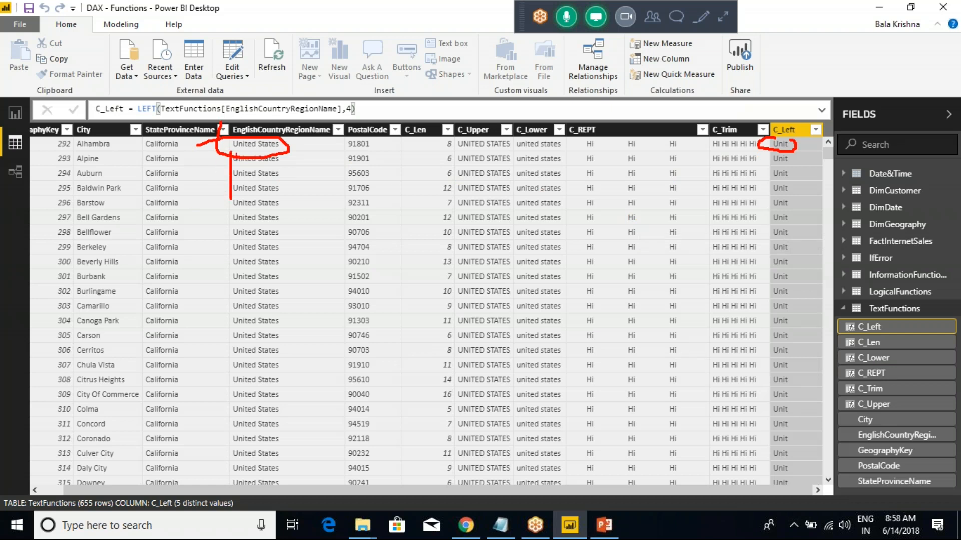
left_click_drag(124, 60, 136, 100)
key("Escape")
Set the number of characters in the C_Left formula to 10.
left_click(353, 109)
key("BackSpace")
type("10")
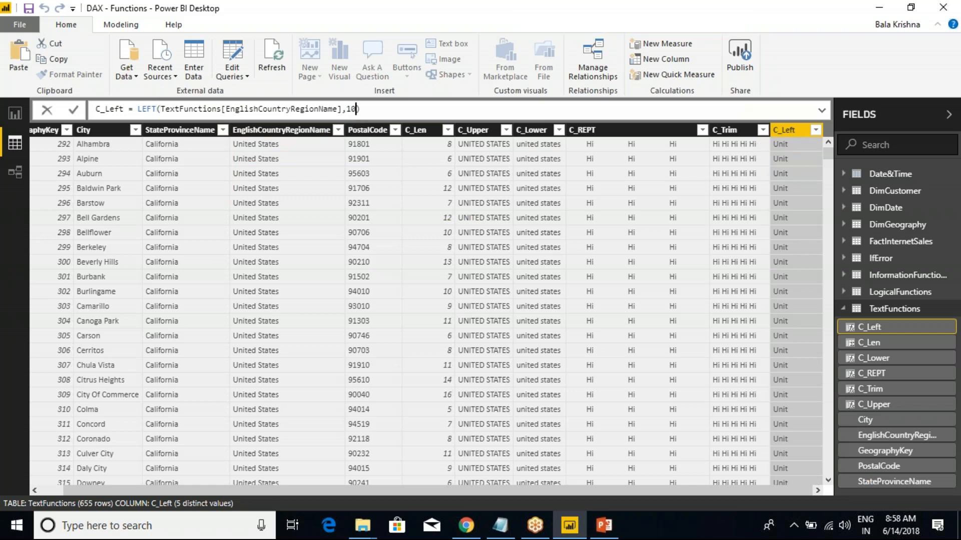
key("Return")
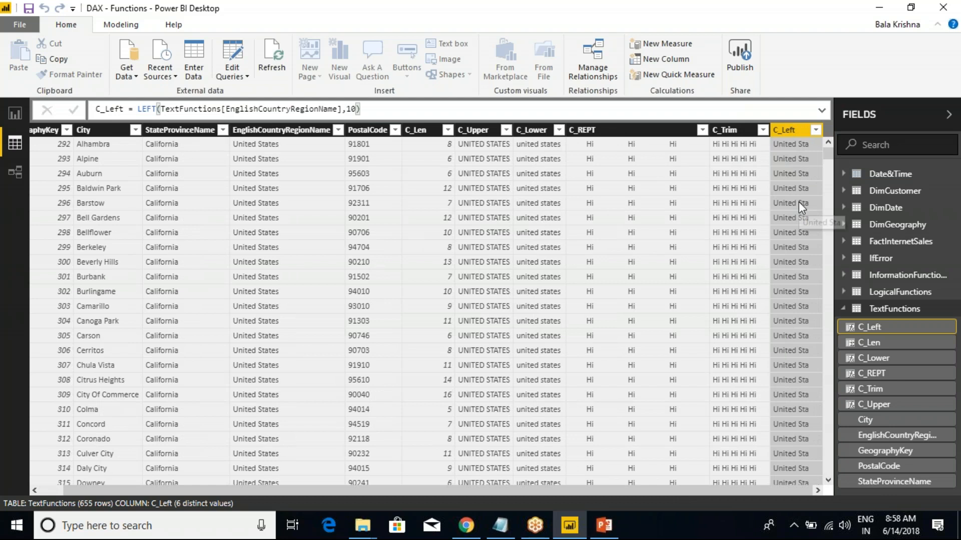
Set the number of characters in the C_Left formula to 7 and bring the column fully into view.
right_click(789, 131)
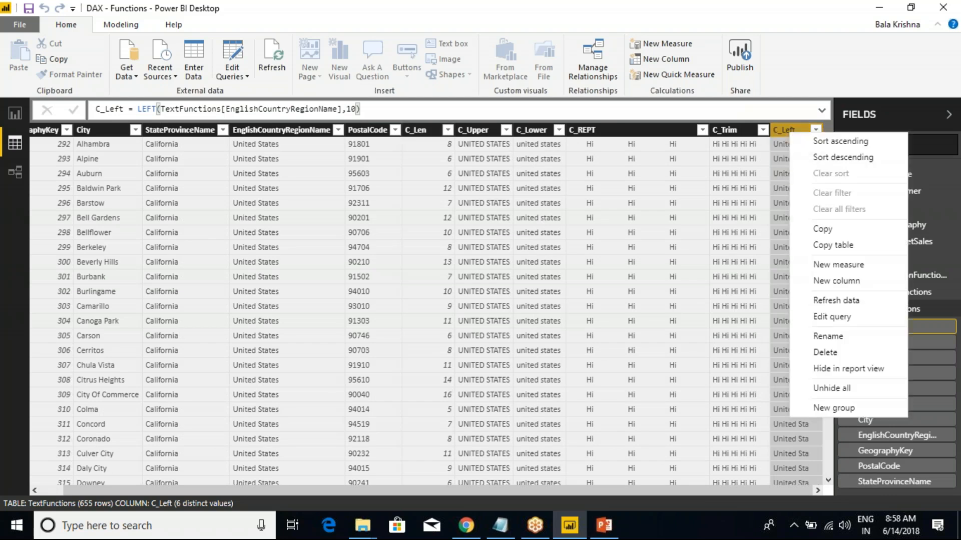
left_click(356, 108)
key("BackSpace")
key("BackSpace")
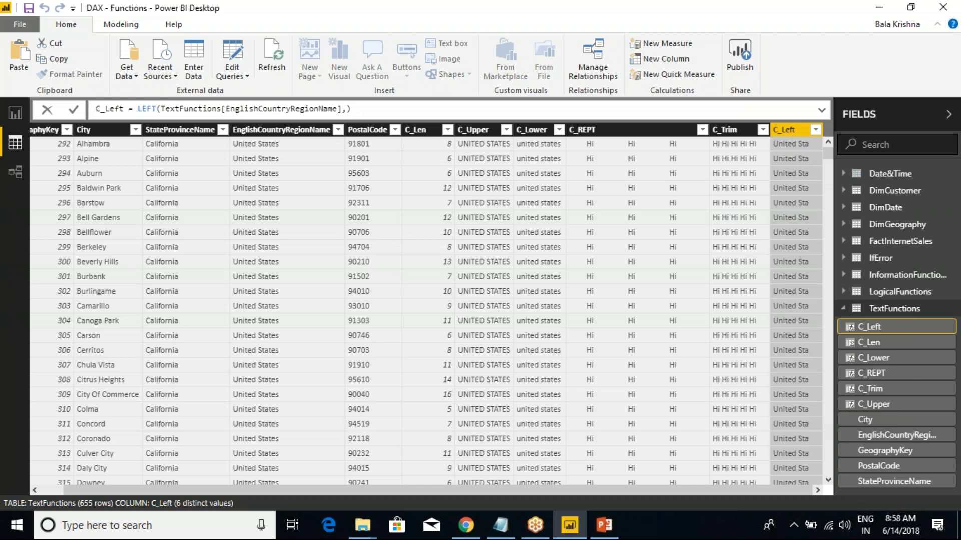
type("7")
key("Return")
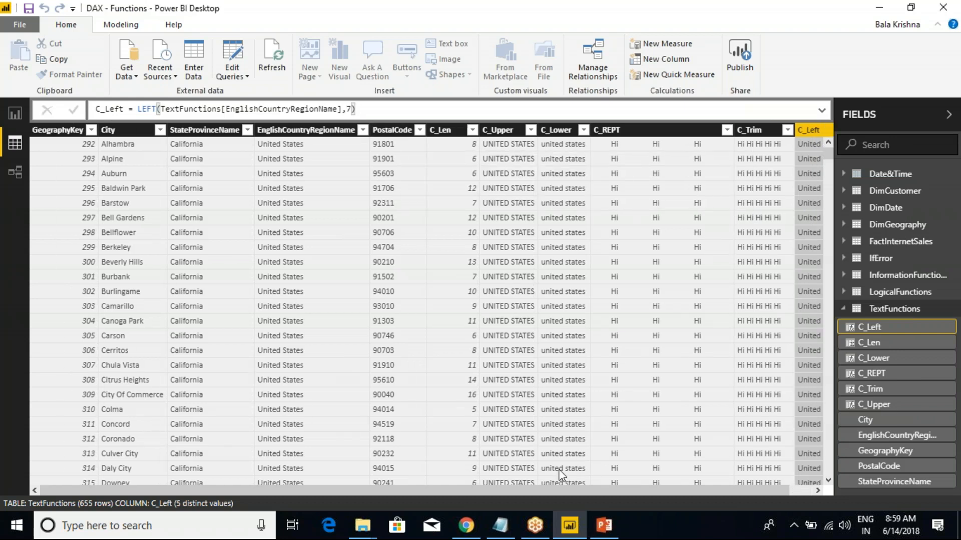
left_click_drag(542, 488, 686, 475)
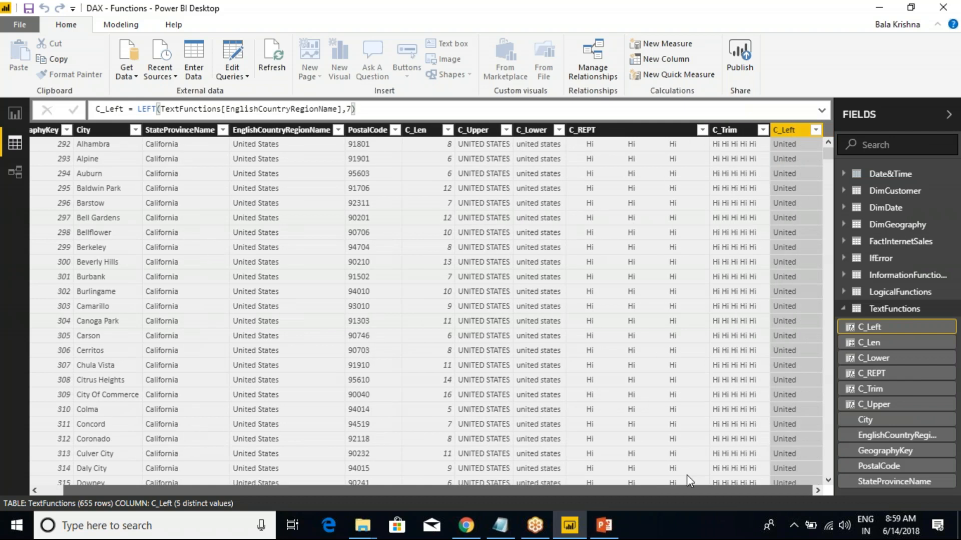
Add a calculated column C_Right = RIGHT(TextFunctions[EnglishCountryRegionName],6), and briefly mark the source country value with the pen.
right_click(789, 142)
left_click(663, 245)
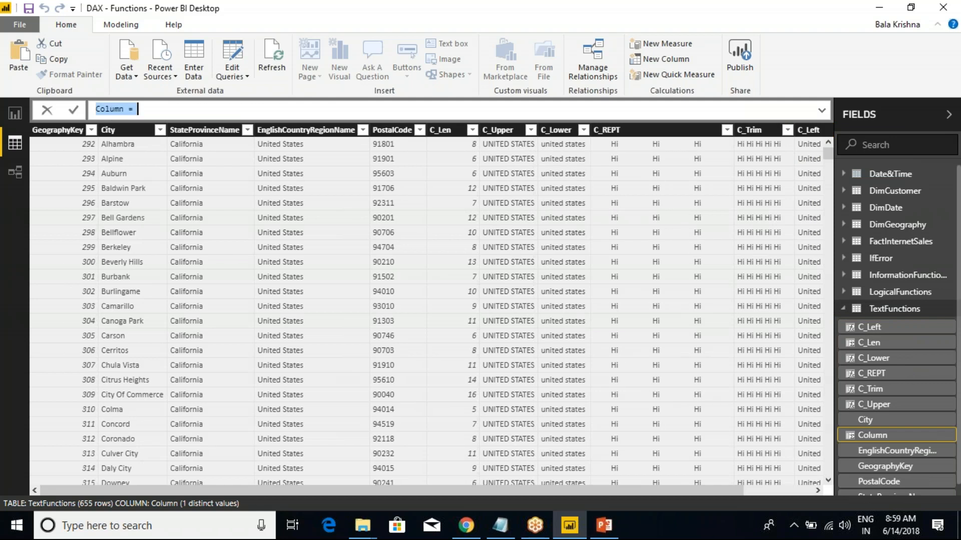
type("C_")
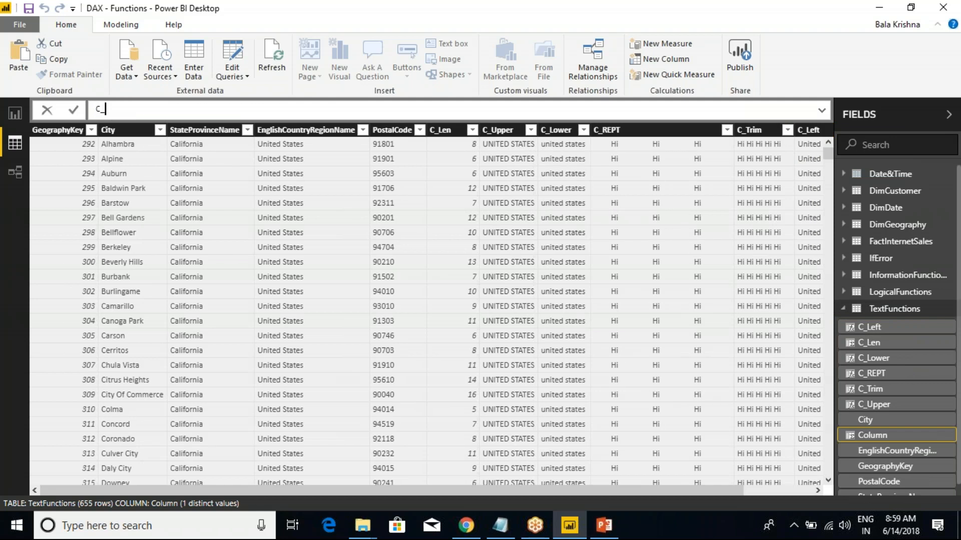
type("Right = RIGHT(")
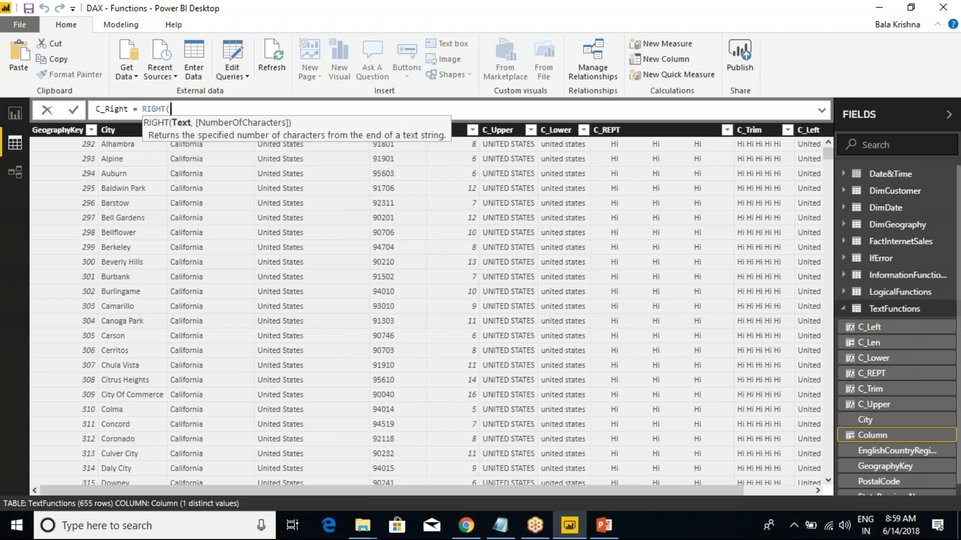
type("TextFunctions[En")
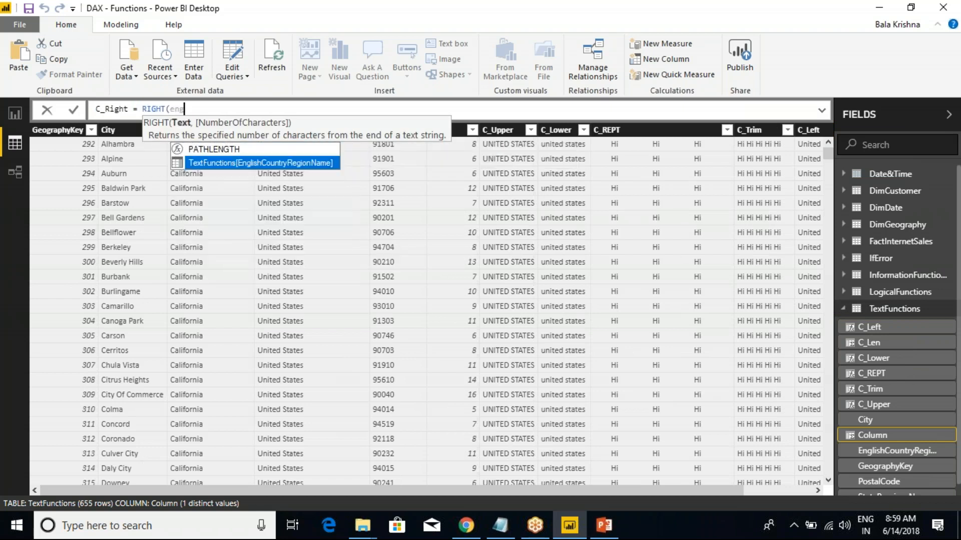
key("Tab")
type(",5")
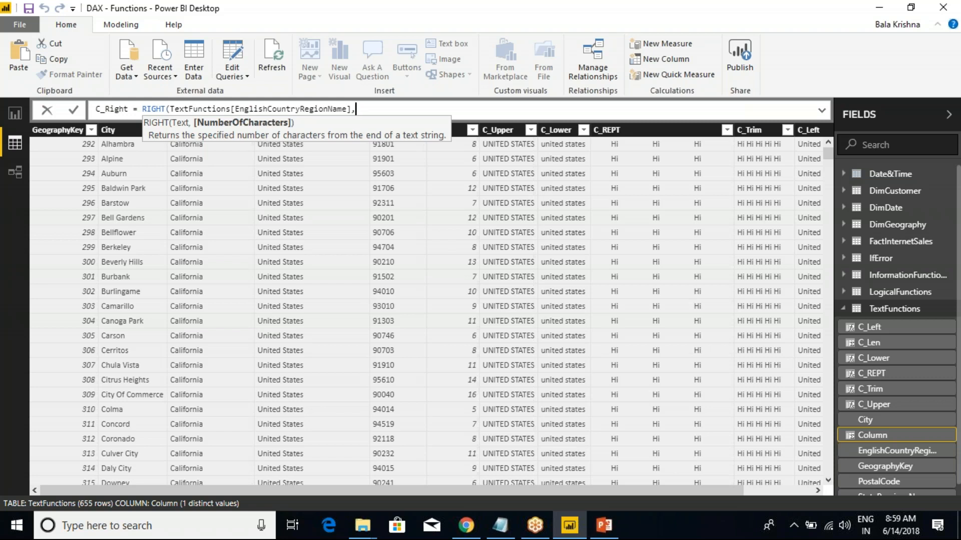
key("BackSpace")
type("6)")
key("Return")
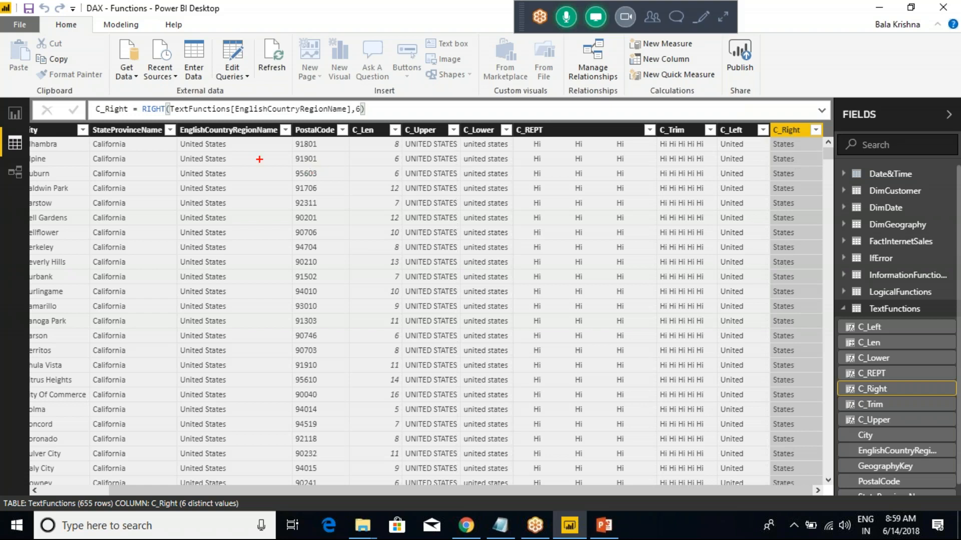
left_click_drag(228, 149, 208, 155)
key("Escape")
Add a calculated column C_MID = MID(TextFunctions[EnglishCountryRegionName],1,7) and bring it fully into view.
left_click(837, 278)
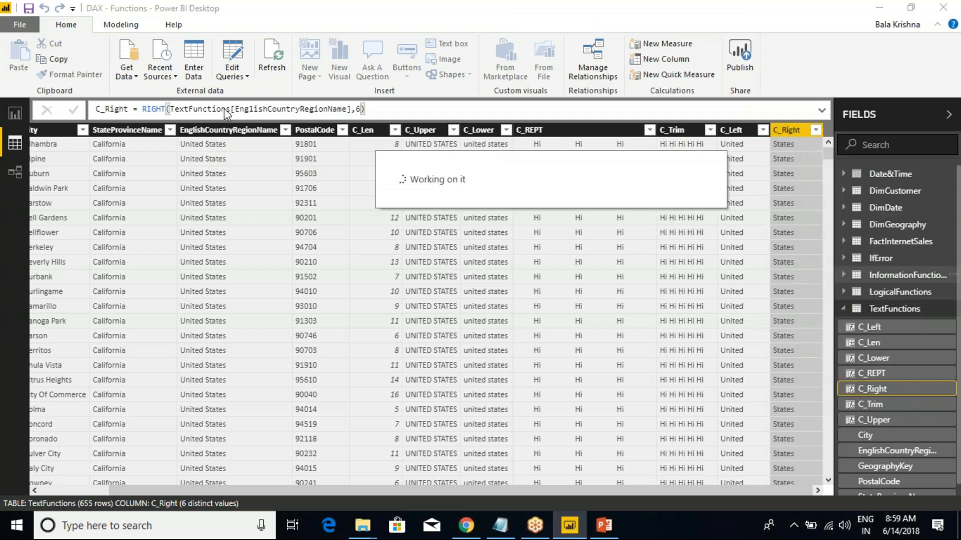
key("ctrl+a")
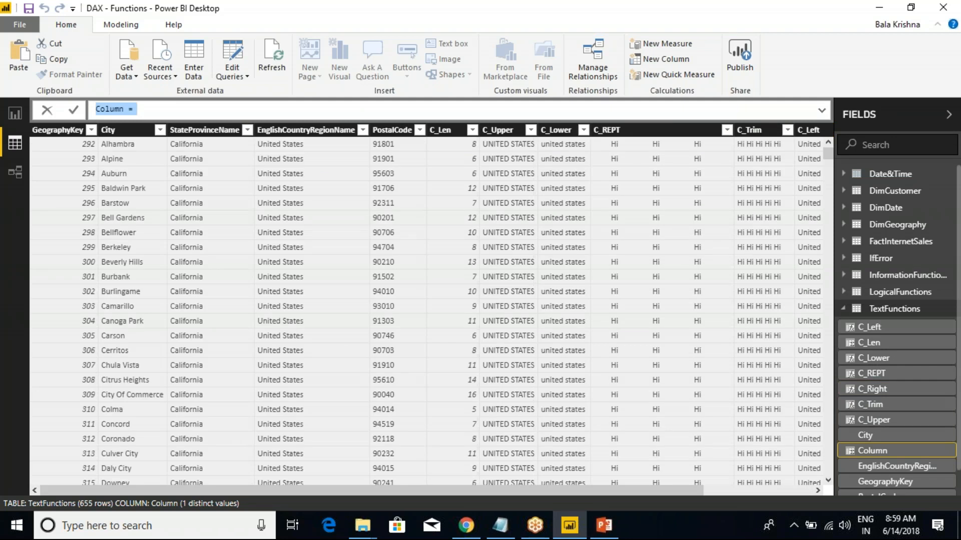
type("C_MID")
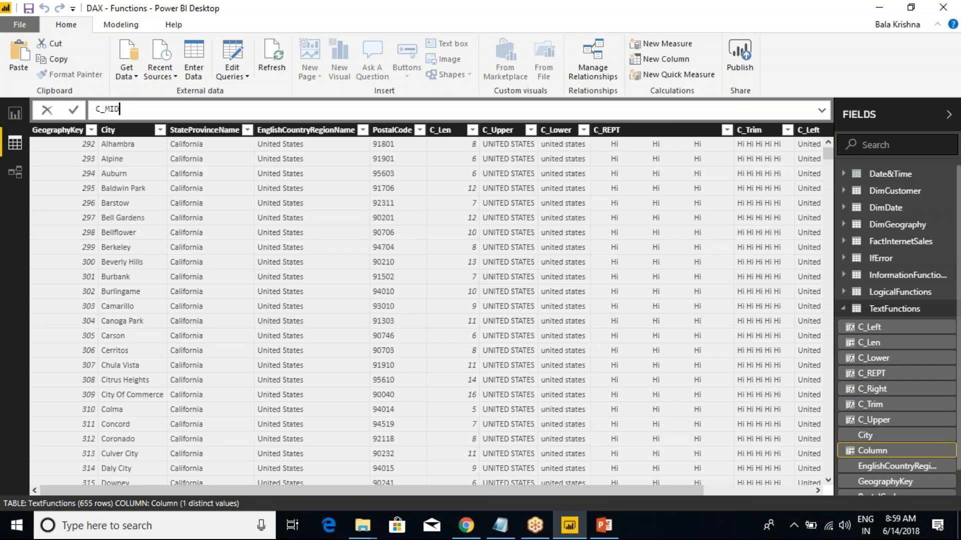
type(" = mid")
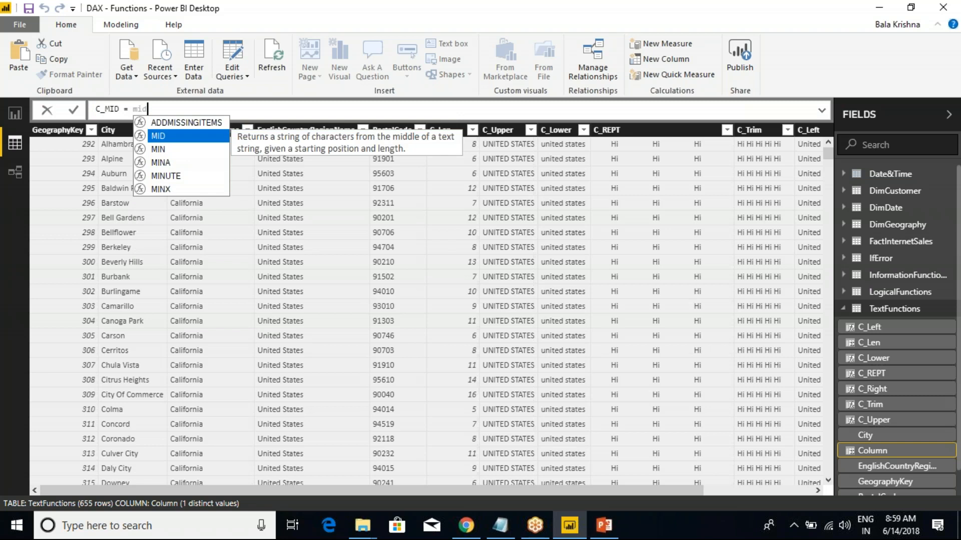
key("Tab")
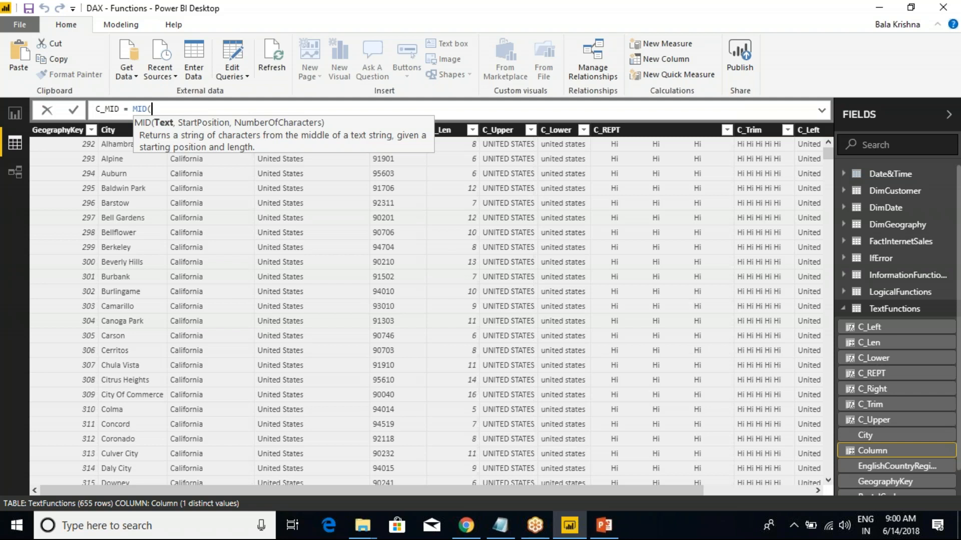
type("TextFunctions[EnglishCountryRegionName]")
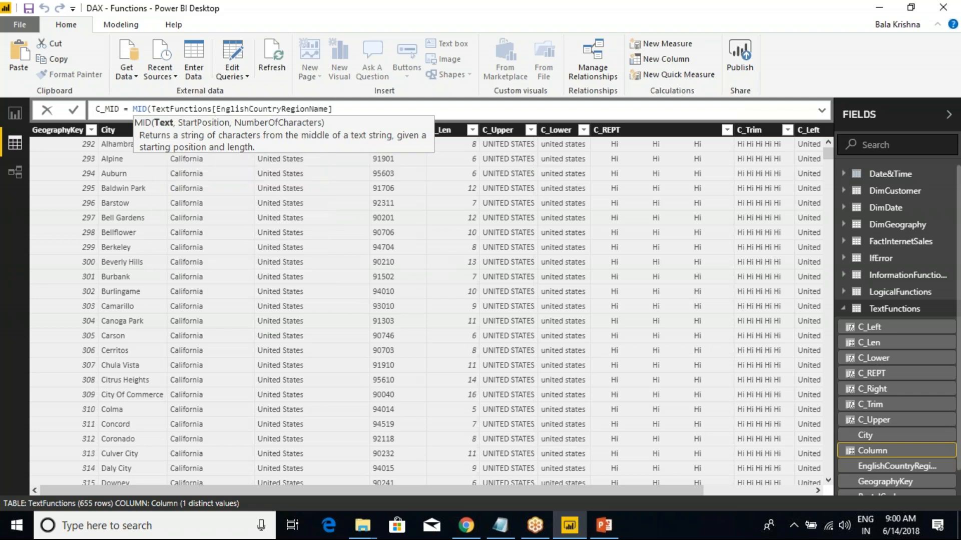
type(",")
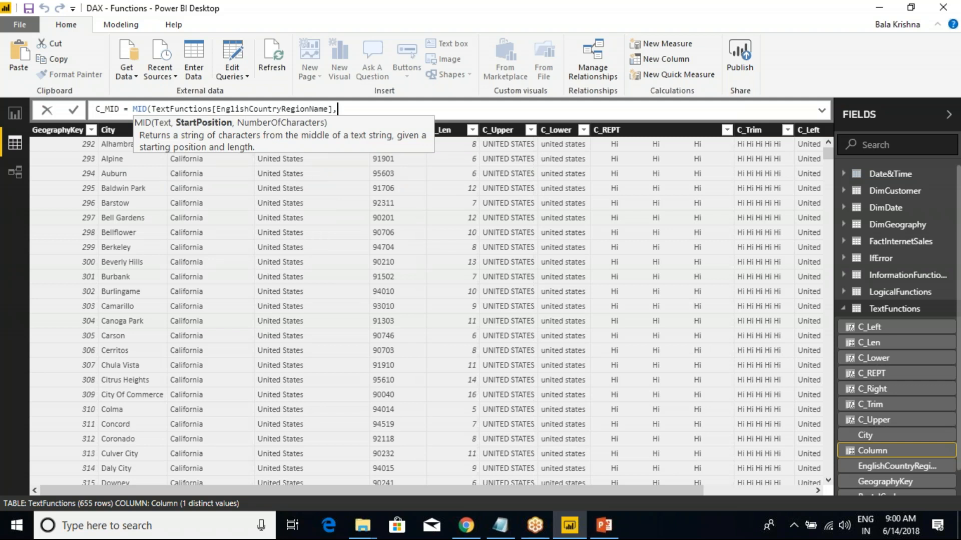
type("1,")
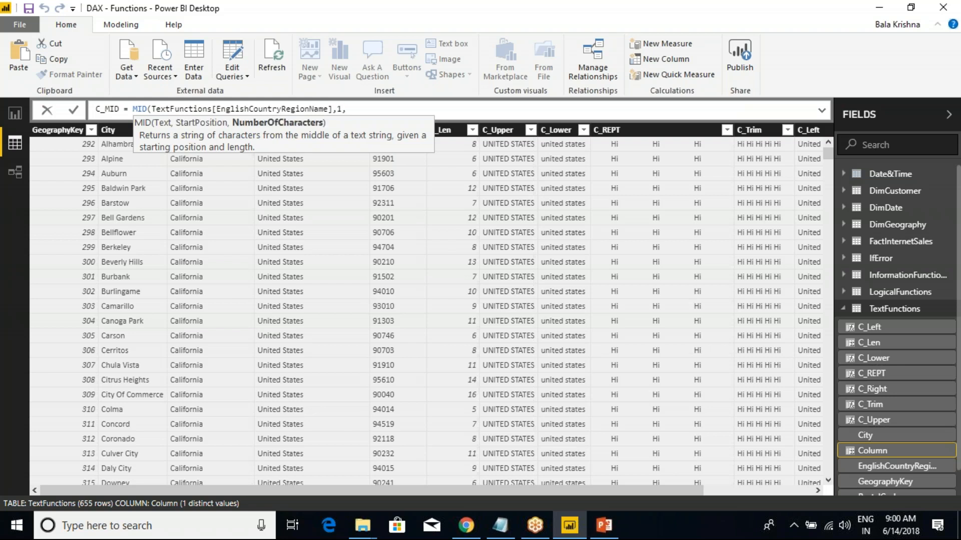
type("7)")
key("Return")
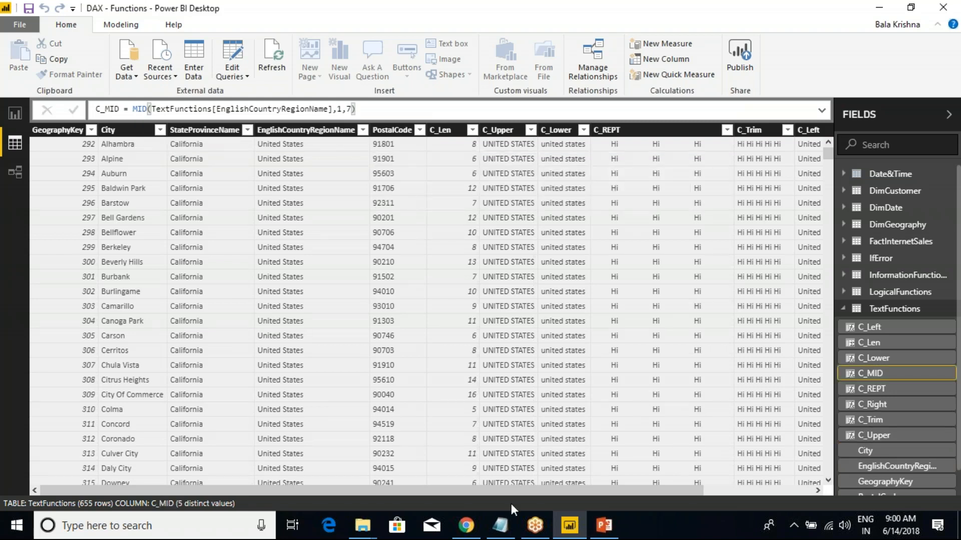
left_click_drag(491, 494, 638, 485)
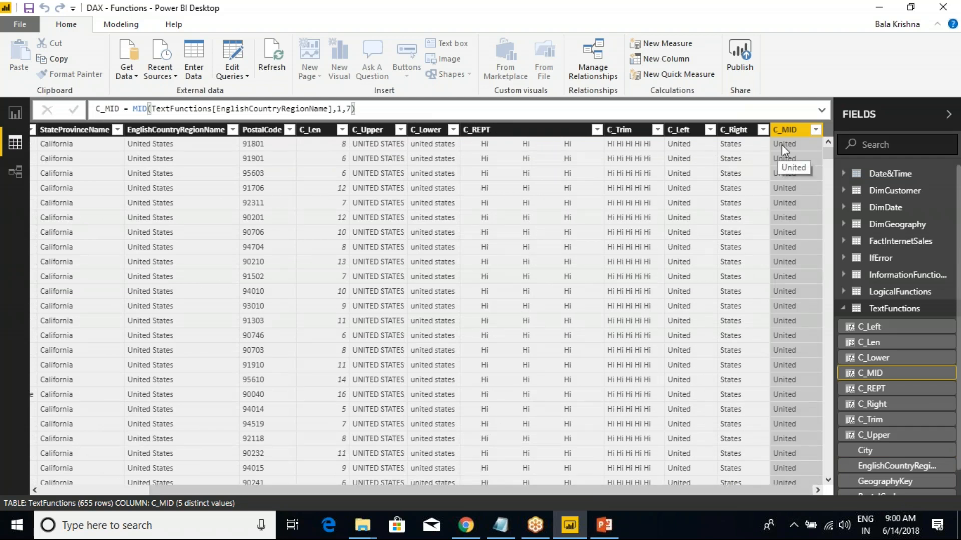
Mark the C_MID formula and the extracted part of the first country value with the pen, and clear the marks.
key("ctrl+2")
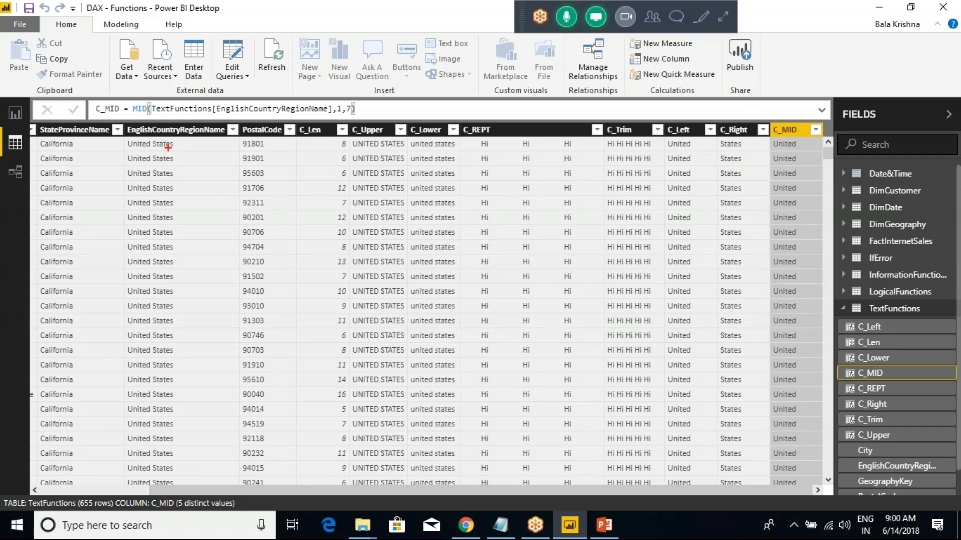
left_click_drag(125, 152, 123, 191)
left_click_drag(323, 82, 328, 100)
left_click_drag(129, 155, 157, 153)
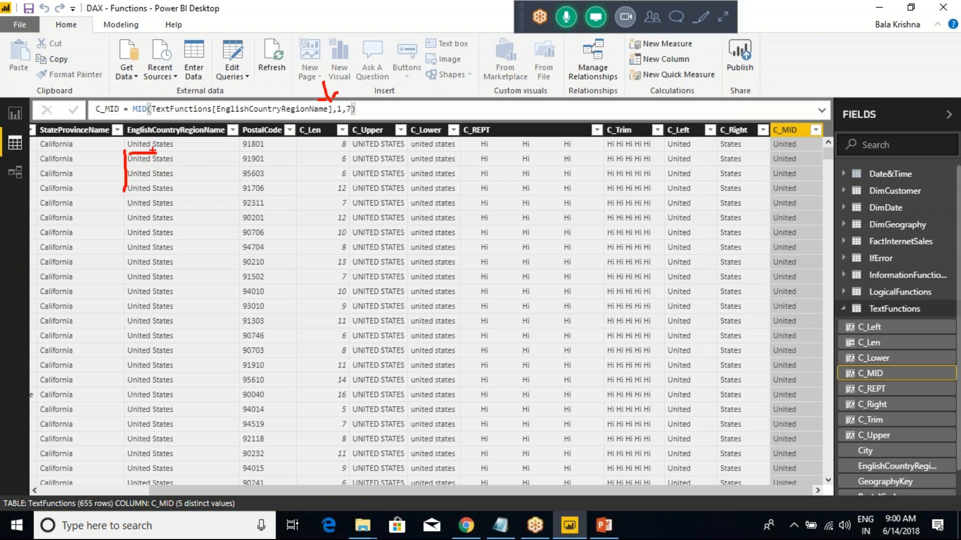
left_click_drag(155, 149, 155, 167)
left_click_drag(153, 194, 151, 198)
key("Escape")
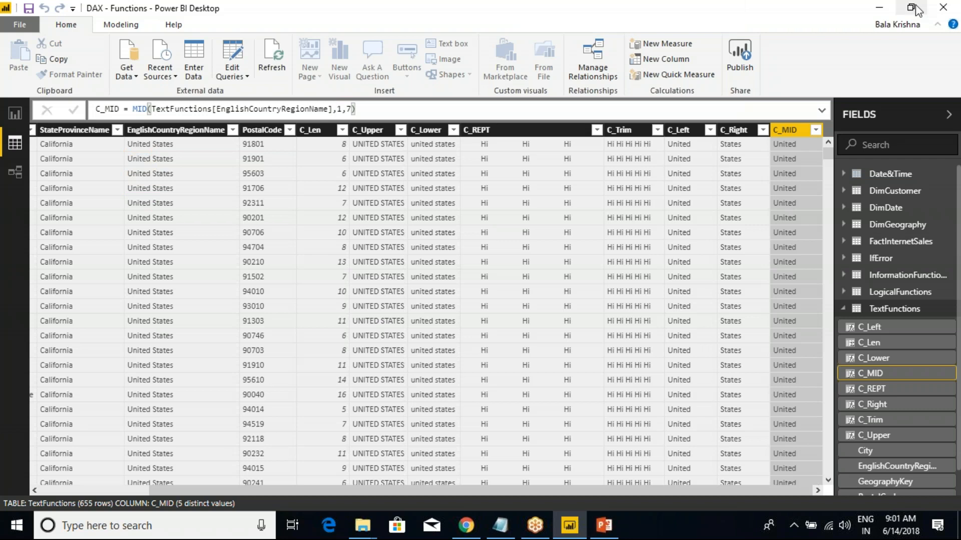
Set the start position in the C_MID formula to 8, keeping 7 as the number of characters.
left_click(343, 109)
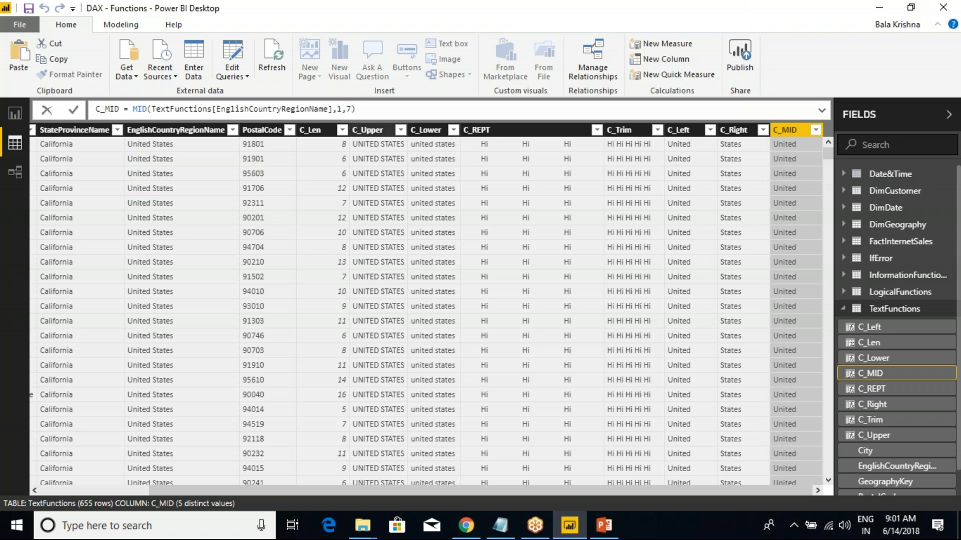
key("BackSpace")
type("8")
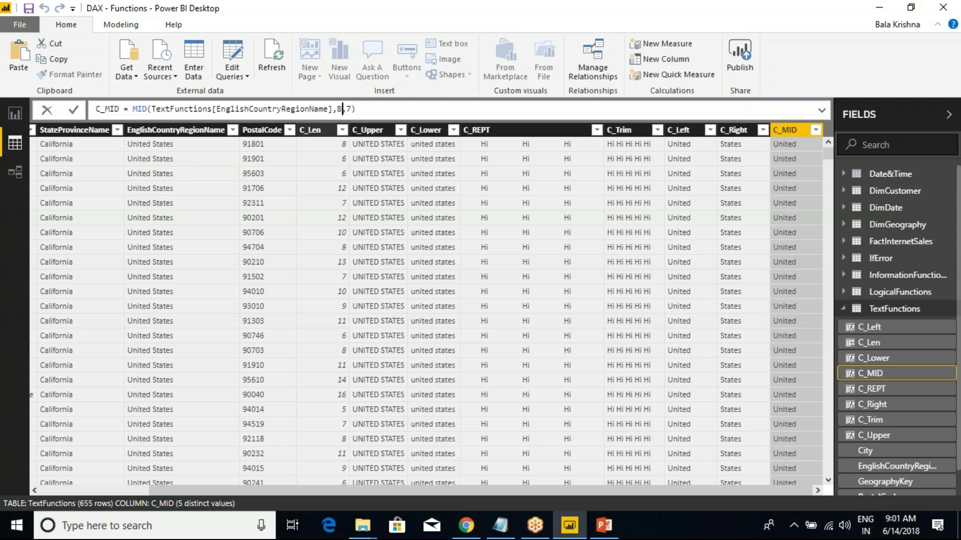
left_click(365, 108)
key("Return")
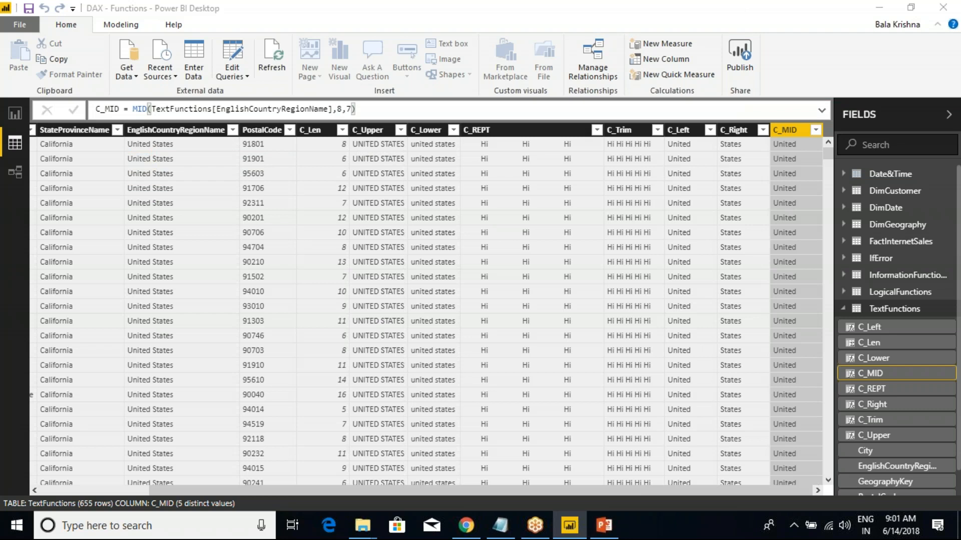
left_click_drag(375, 490, 545, 493)
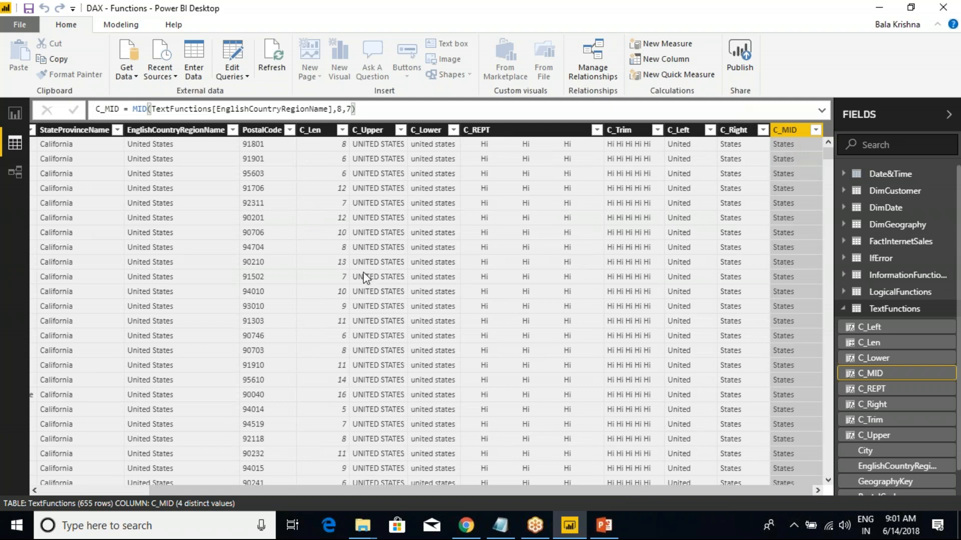
Switch to the Class Notes file in Notepad and add MID below RIGHT in the Text Functions list.
left_click(500, 525)
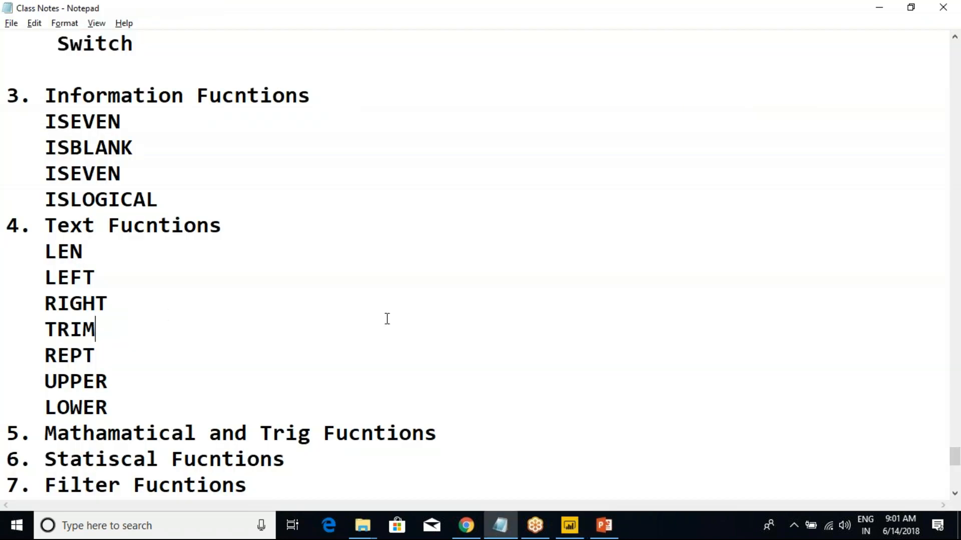
double_click(58, 252)
double_click(70, 278)
left_click(70, 304)
left_click(133, 304)
key("Return")
key("BackSpace")
type("MID")
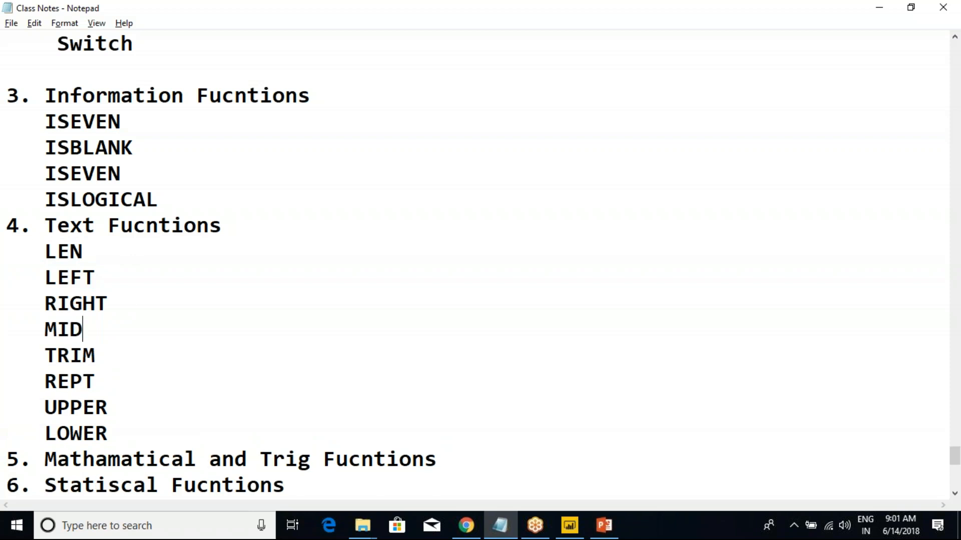
Remove one leading space before TRIM in the Text Functions list.
key("Down")
key("Left")
key("Left")
key("Left")
key("BackSpace")
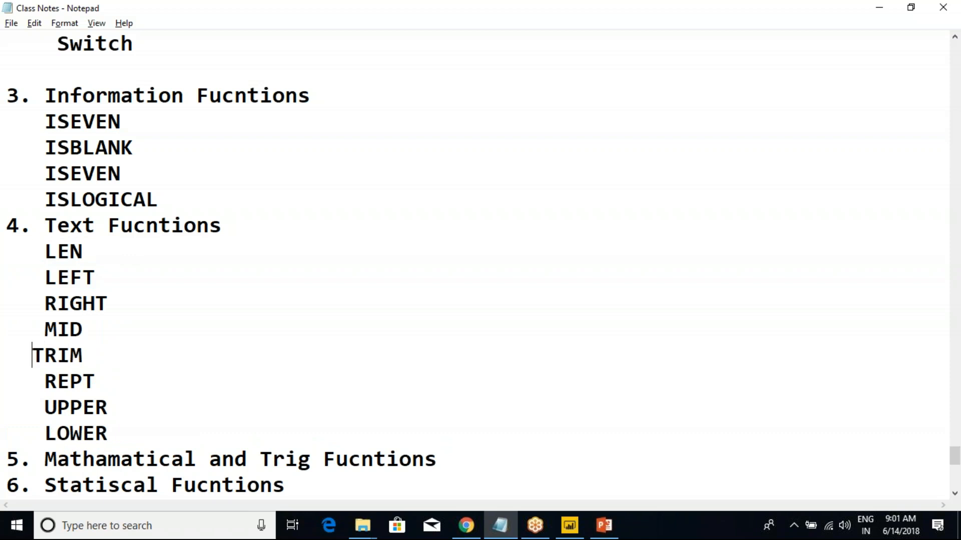
Align TRIM with the other entries in the Text Functions list and compare the list with the calculated columns in Power BI.
left_click(74, 422)
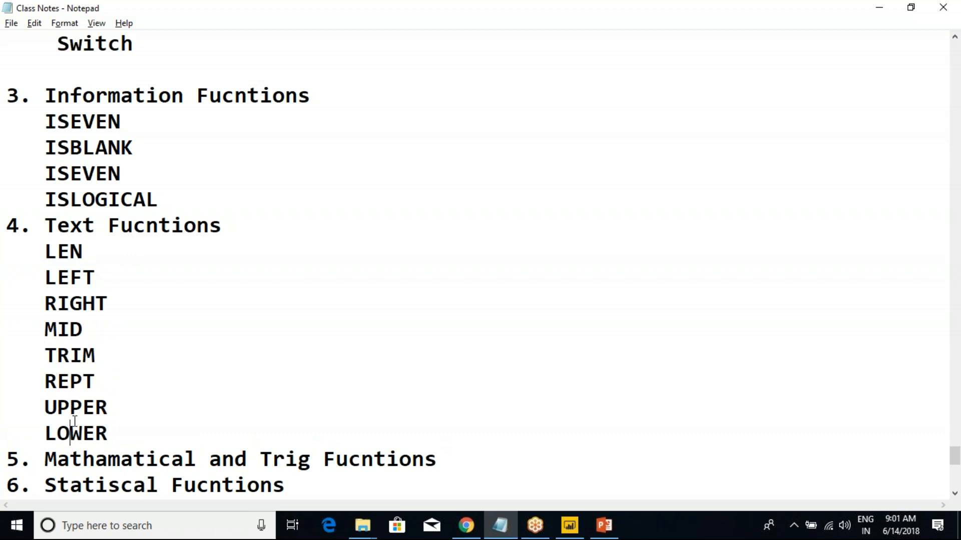
key("alt+Tab")
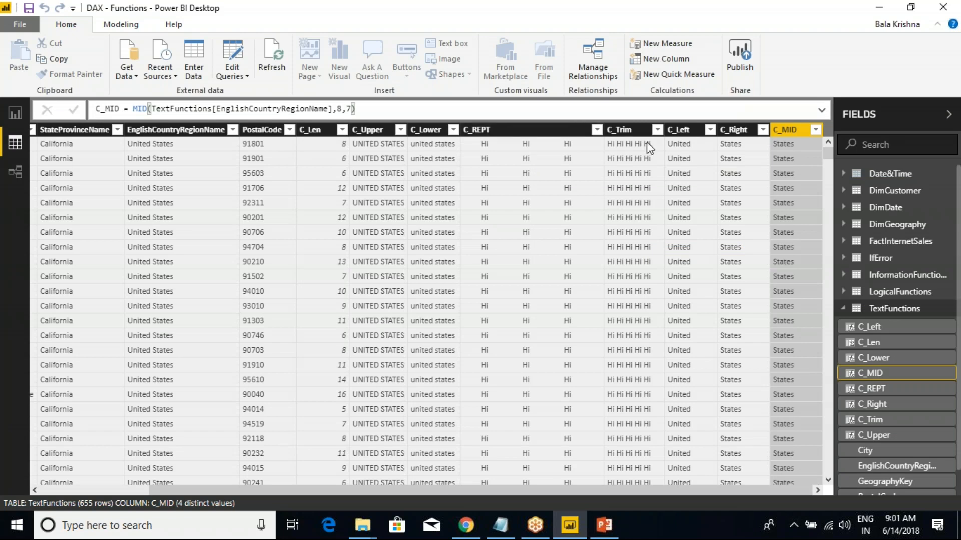
key("alt+Tab")
left_click(70, 355)
left_click(47, 355)
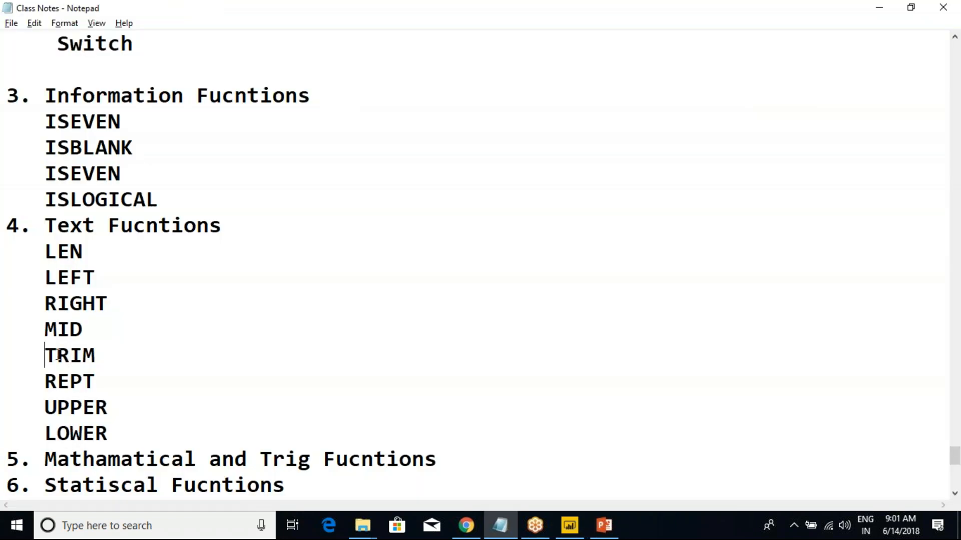
Insert three blank lines below LOWER, ahead of the Mathamatical and Trig Fucntions heading.
left_click(147, 421)
key("Return")
key("Return")
key("Return")
scroll(207, 398, "down", 4)
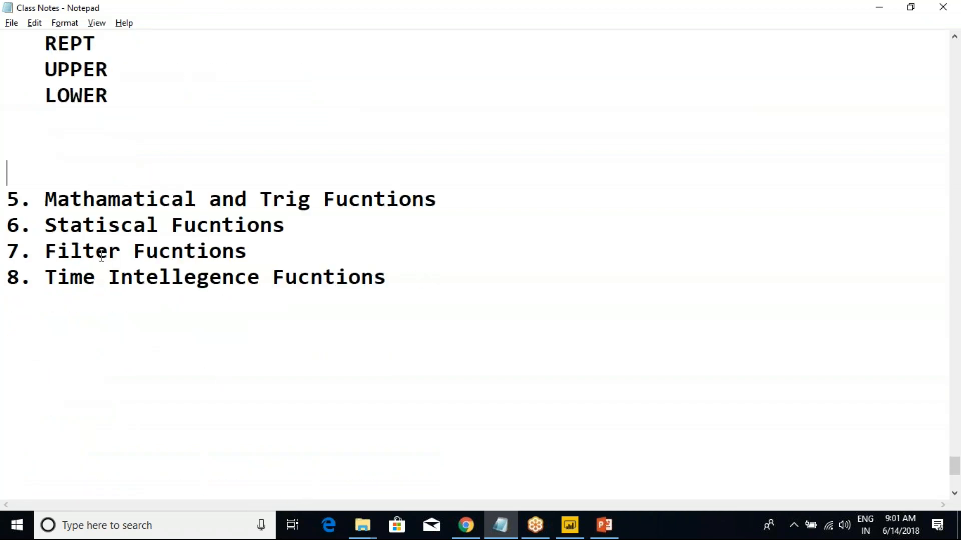
Add the indented note "Rest We can Contunue tomorrow" on the middle blank line below LOWER.
left_click(80, 150)
type("rEST")
key("BackSpace")
key("BackSpace")
key("BackSpace")
key("BackSpace")
key("BackSpace")
type("Rest We can")
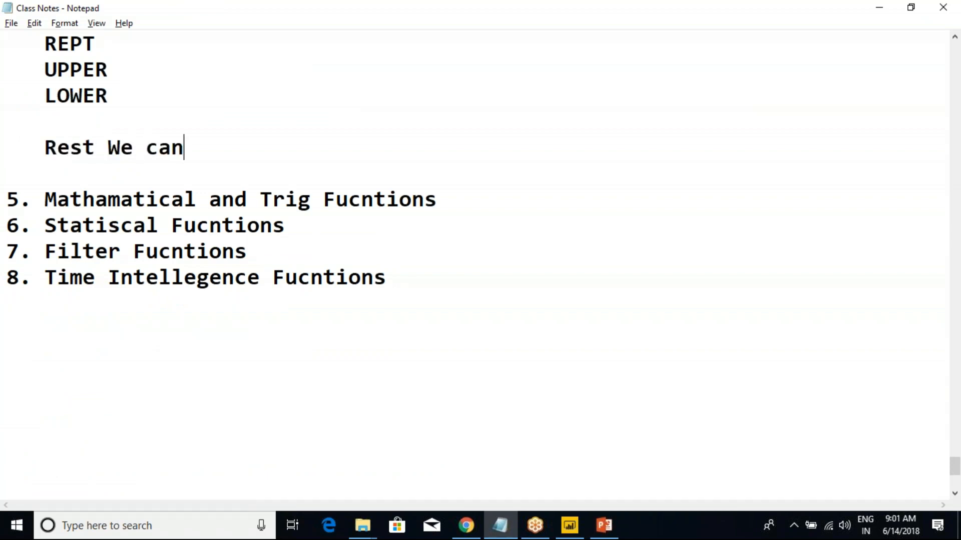
type(" Contu")
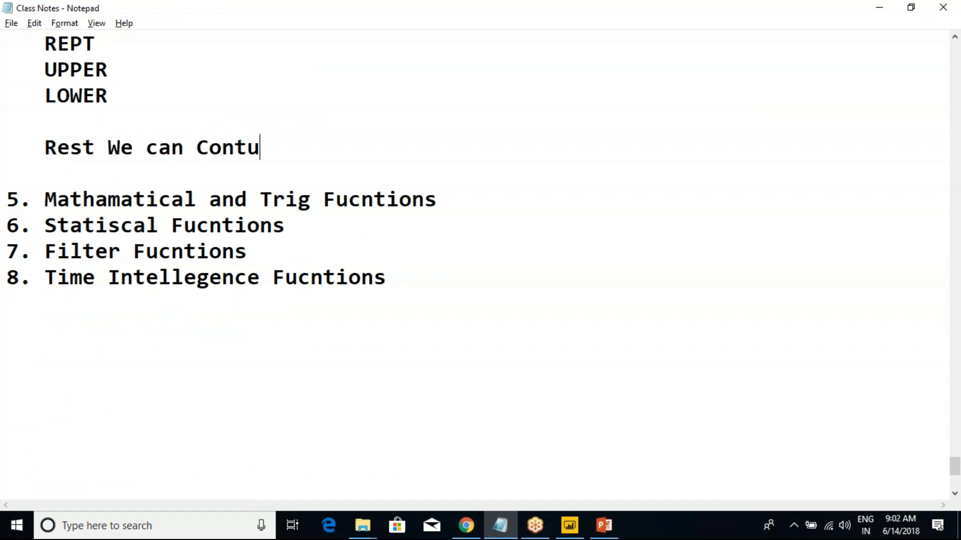
type("nue tomorrow")
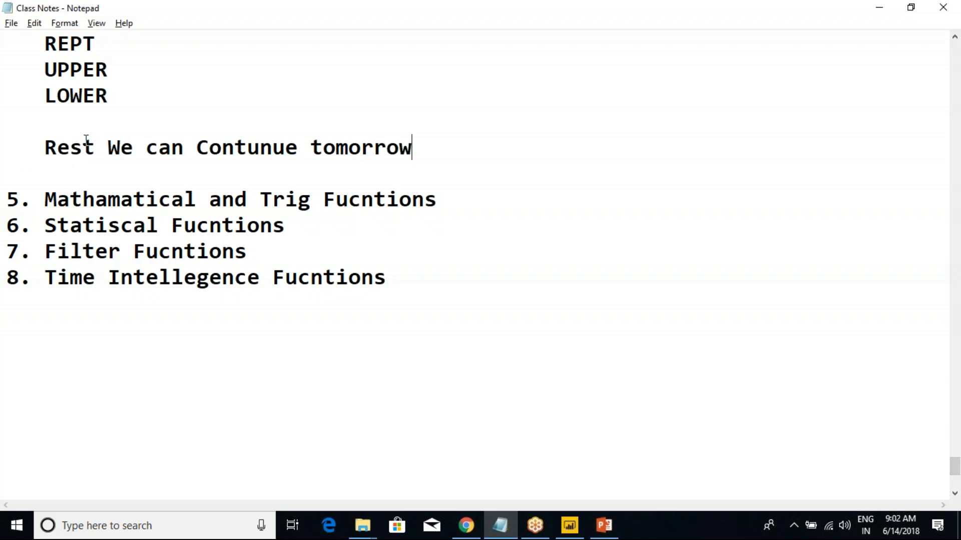
Close the Class Notes file and return to the DAX - Functions report in Power BI Desktop.
left_click(77, 170)
left_click(944, 15)
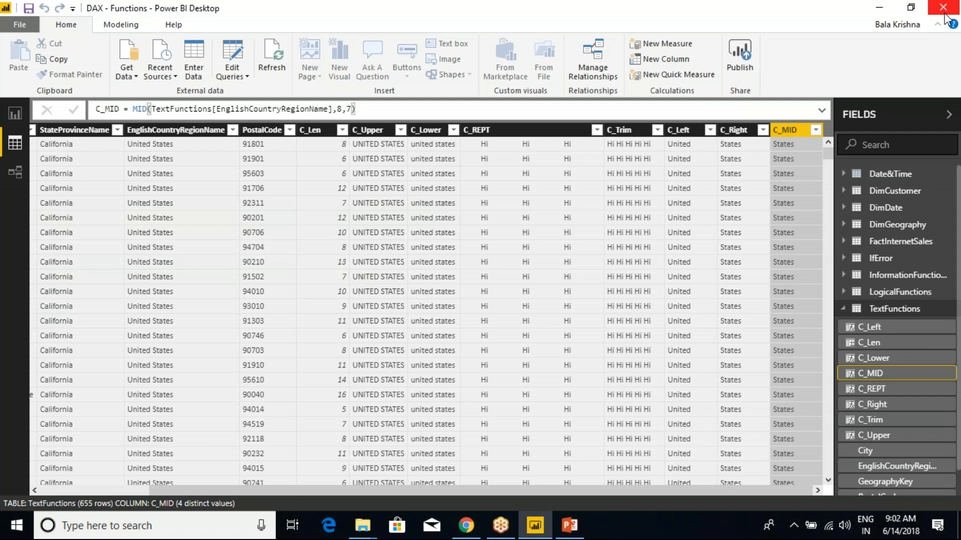